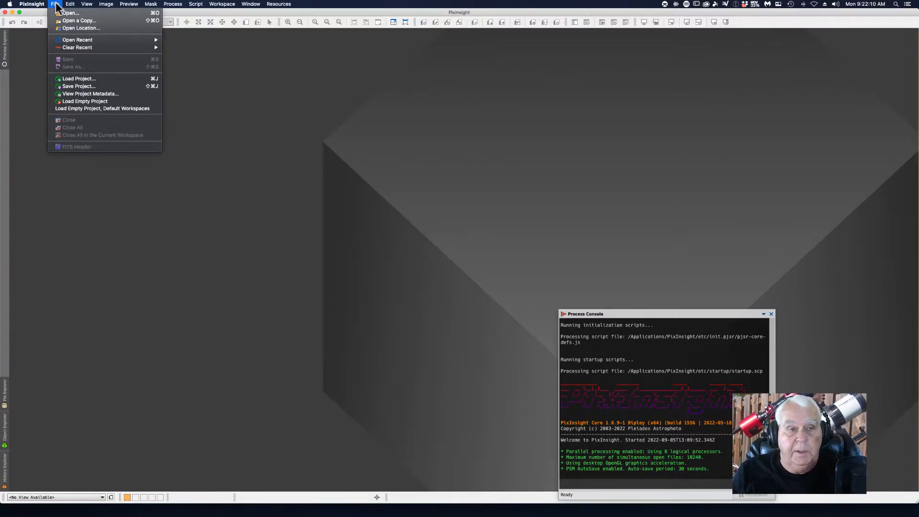
Step: Load the project M31.pxiproject from the 2022 > 9-SEP > 8-31-22_M31_70T_1600 folder
{"action": "left_click", "coordinate": [73, 79]}
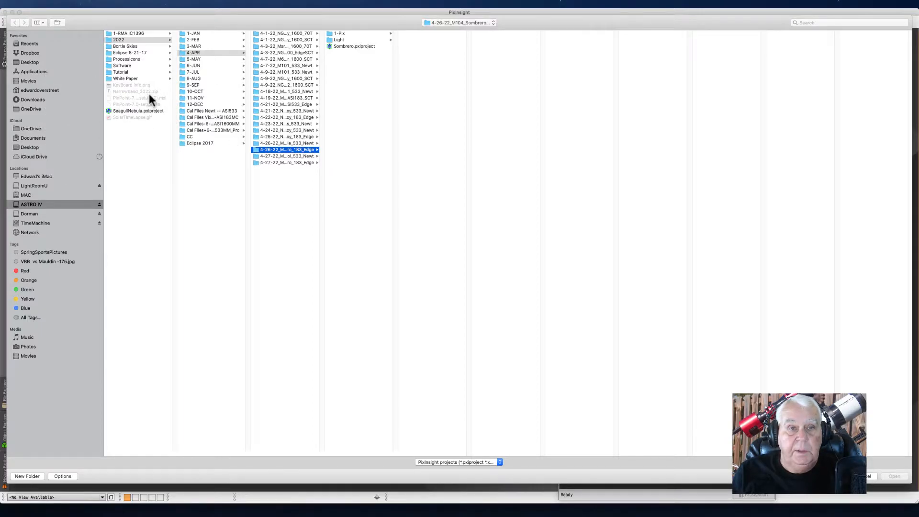
{"action": "left_click", "coordinate": [189, 85]}
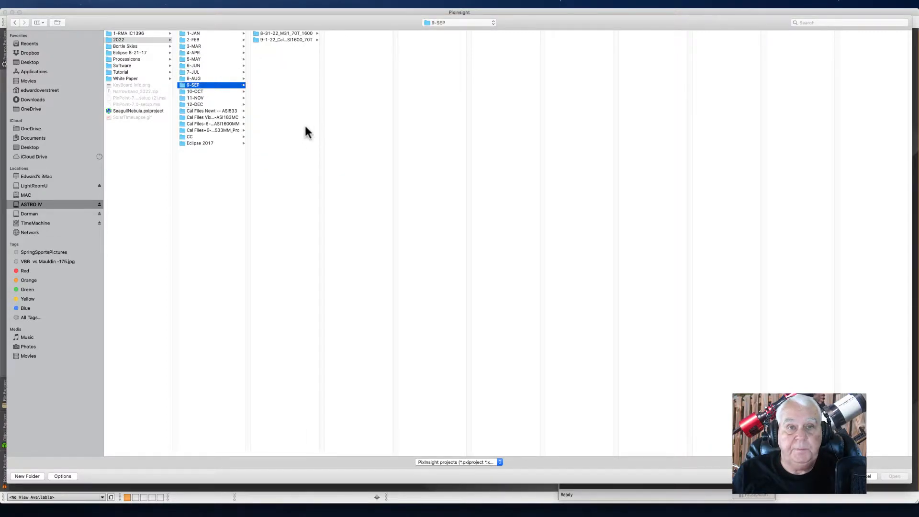
{"action": "left_click", "coordinate": [303, 34]}
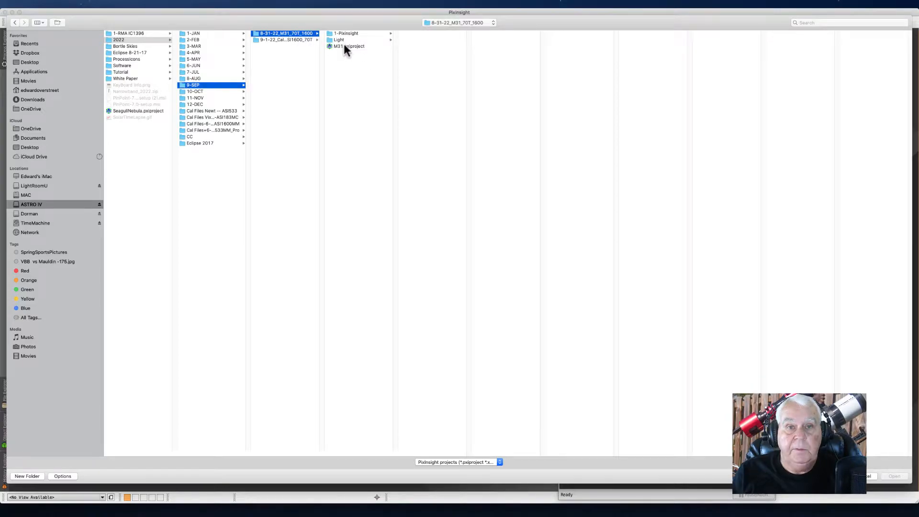
{"action": "left_click", "coordinate": [346, 47]}
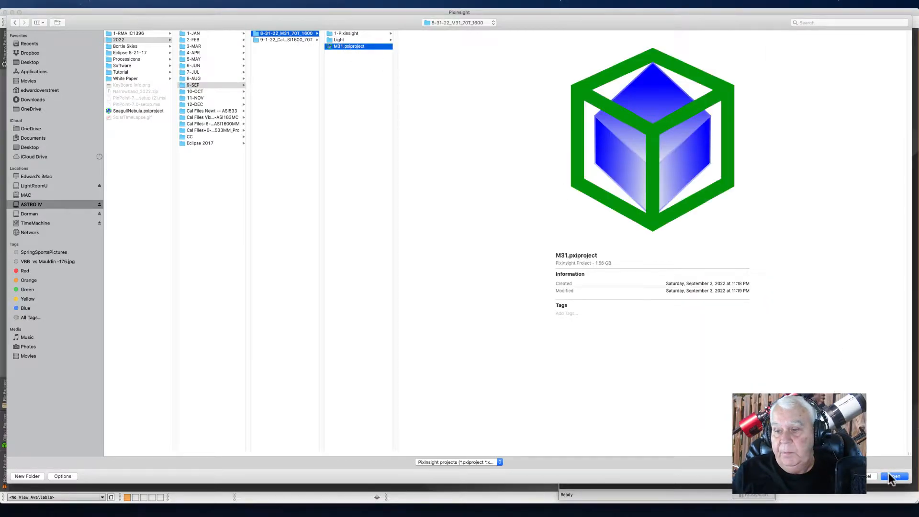
{"action": "left_click", "coordinate": [891, 476]}
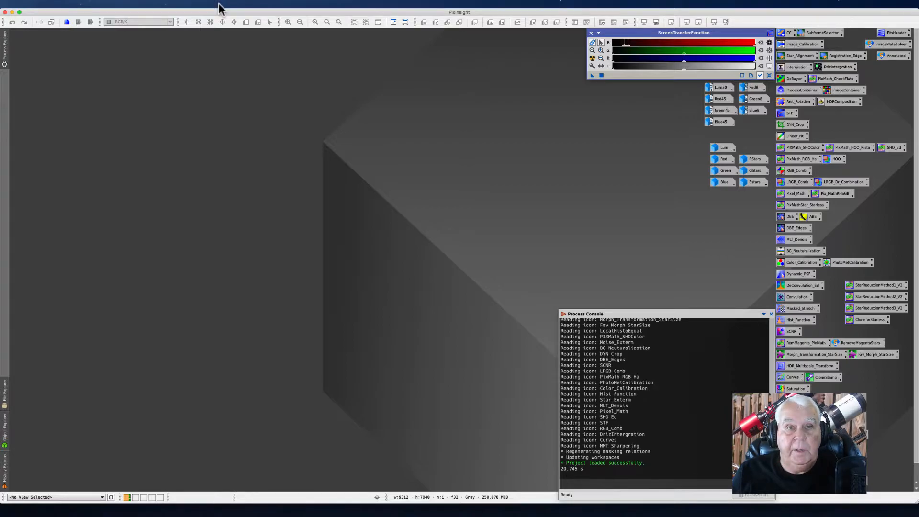
Step: Launch the WeightedBatchPreprocessing script from Batch Processing scripts and reposition its window
{"action": "left_click", "coordinate": [196, 4]}
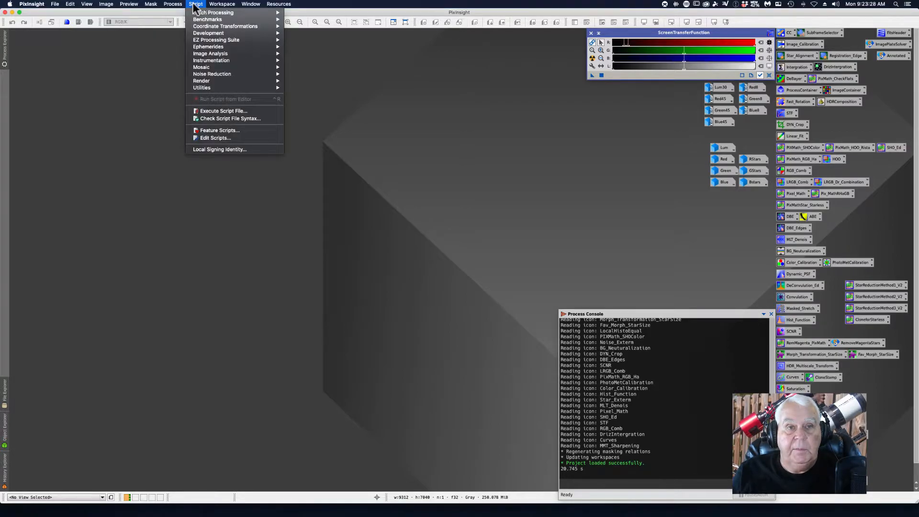
{"action": "mouse_move", "coordinate": [213, 13]}
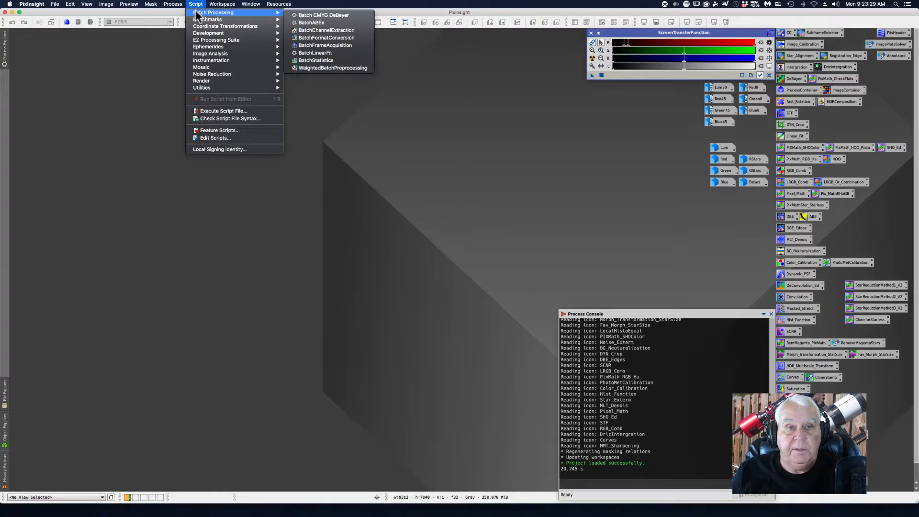
{"action": "left_click", "coordinate": [316, 68]}
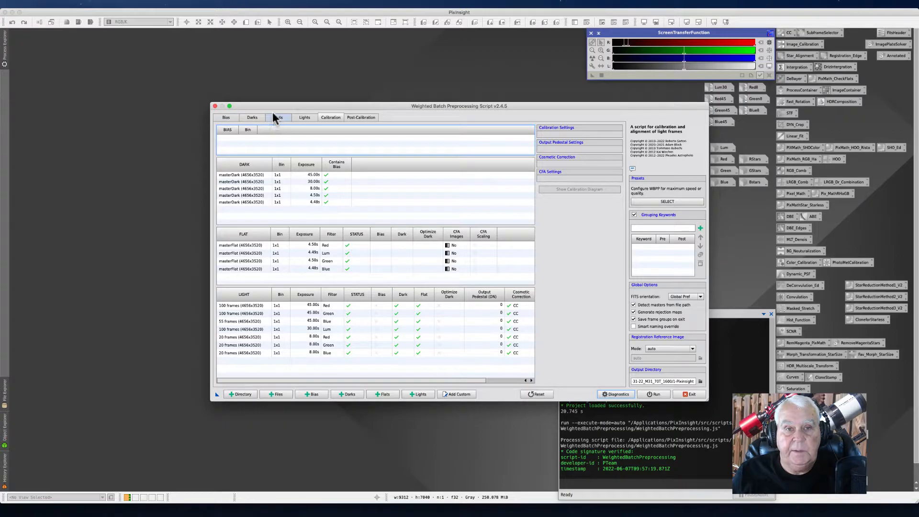
{"action": "left_click_drag", "start_coordinate": [273, 108], "coordinate": [145, 62]}
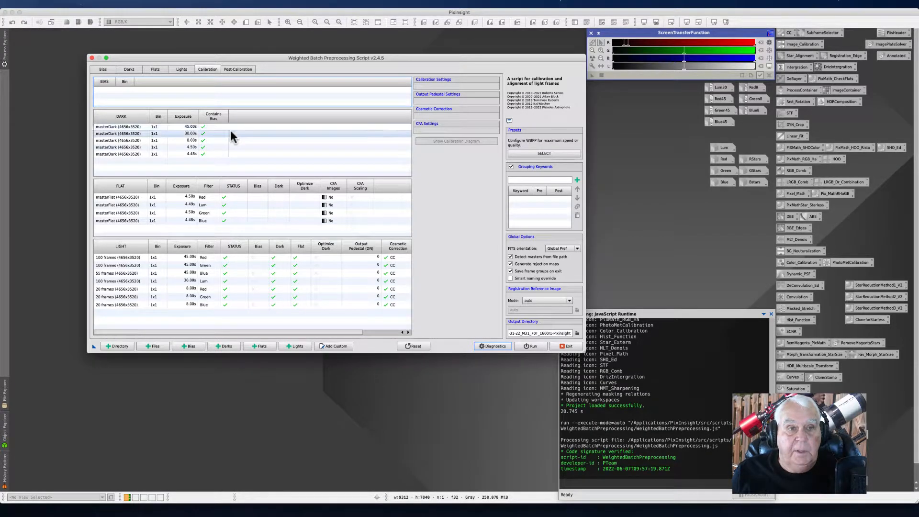
Step: Review the bias and dark frames loaded in the script, scrolling through the dark exposure groups
{"action": "left_click", "coordinate": [103, 70]}
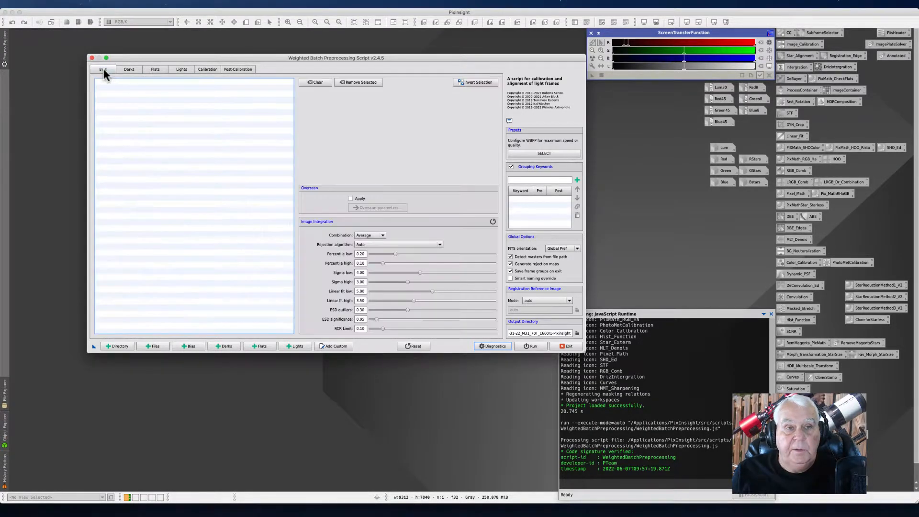
{"action": "left_click", "coordinate": [129, 71]}
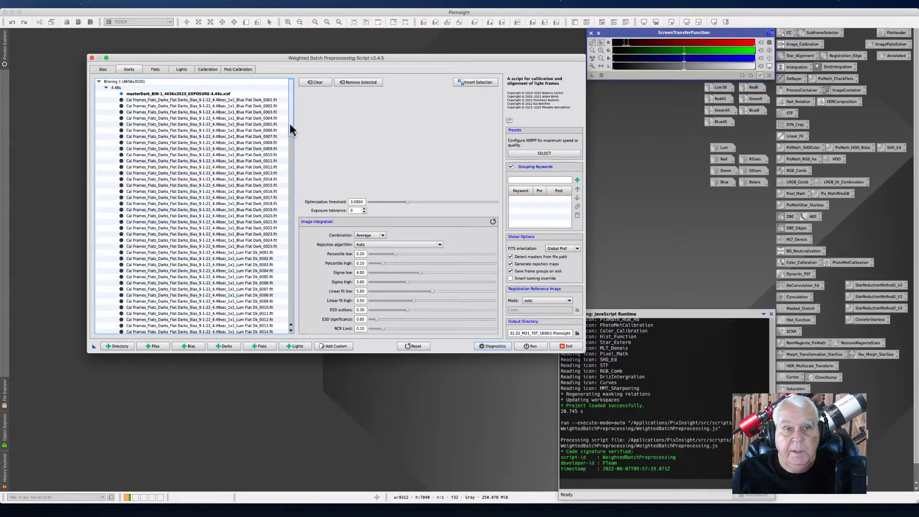
{"action": "left_click_drag", "start_coordinate": [289, 123], "coordinate": [305, 245]}
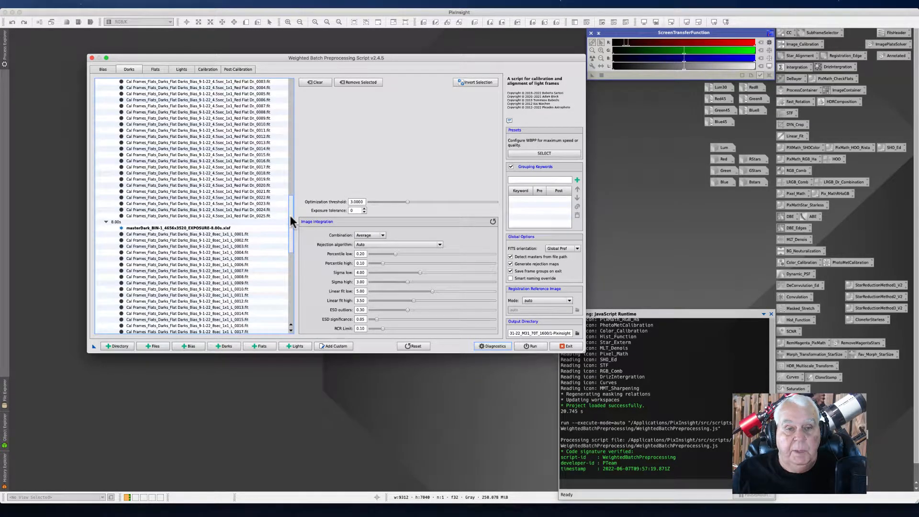
{"action": "left_click_drag", "start_coordinate": [290, 214], "coordinate": [291, 226]}
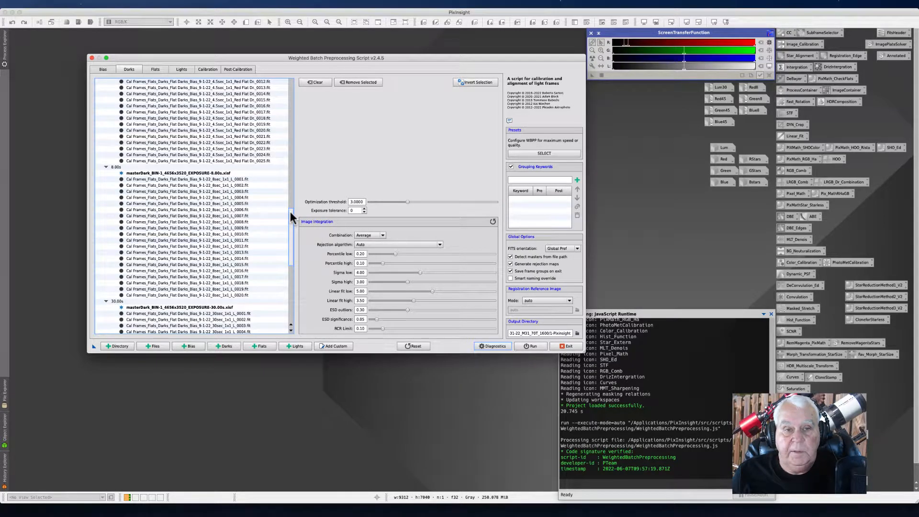
{"action": "left_click_drag", "start_coordinate": [290, 214], "coordinate": [291, 216]}
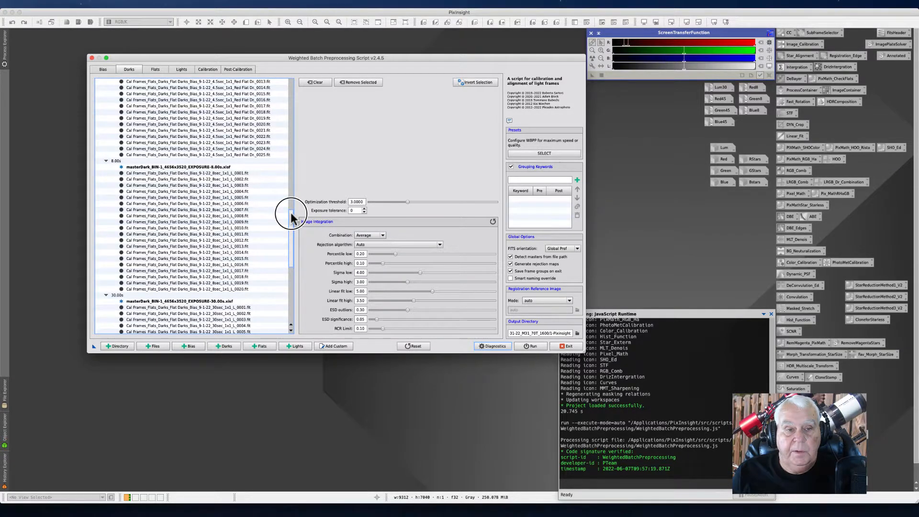
{"action": "left_click_drag", "start_coordinate": [292, 218], "coordinate": [293, 249]}
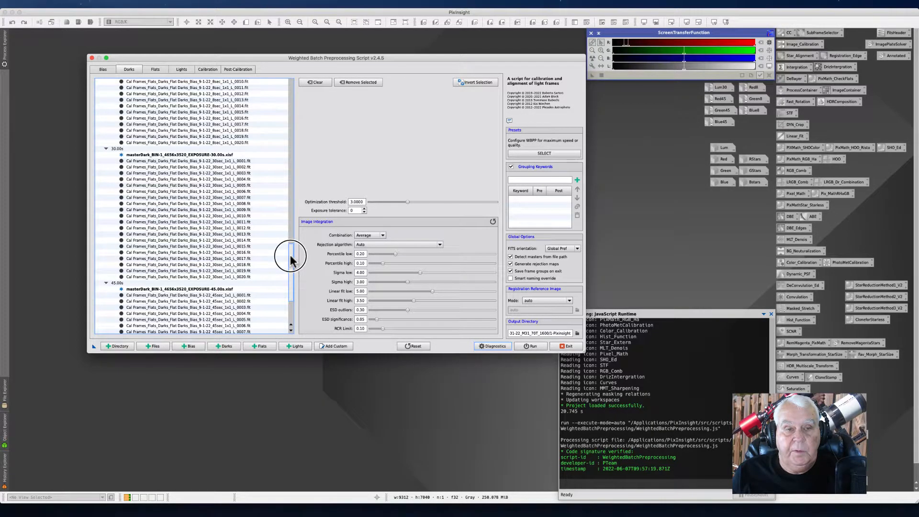
{"action": "left_click_drag", "start_coordinate": [291, 259], "coordinate": [292, 278]}
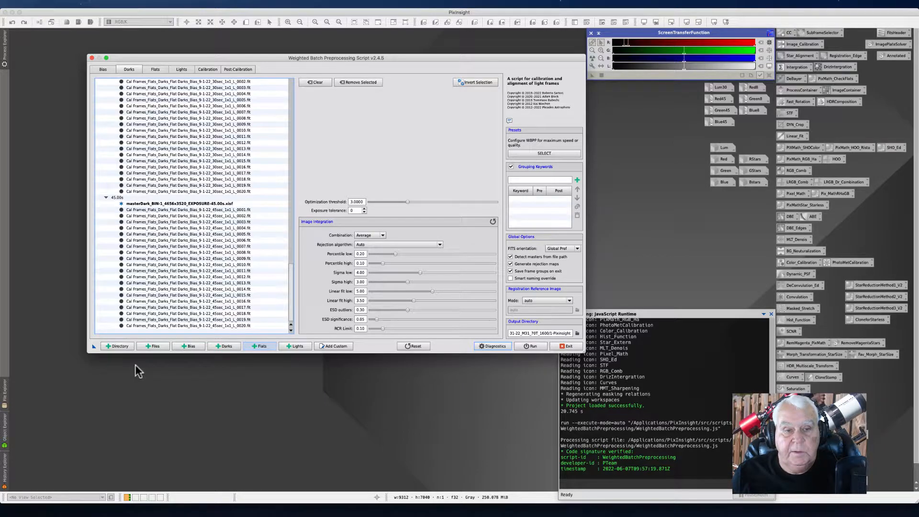
Step: Open the add-files browser and navigate to the Dark folder of the 9-1-22 calibration frames
{"action": "left_click", "coordinate": [154, 348]}
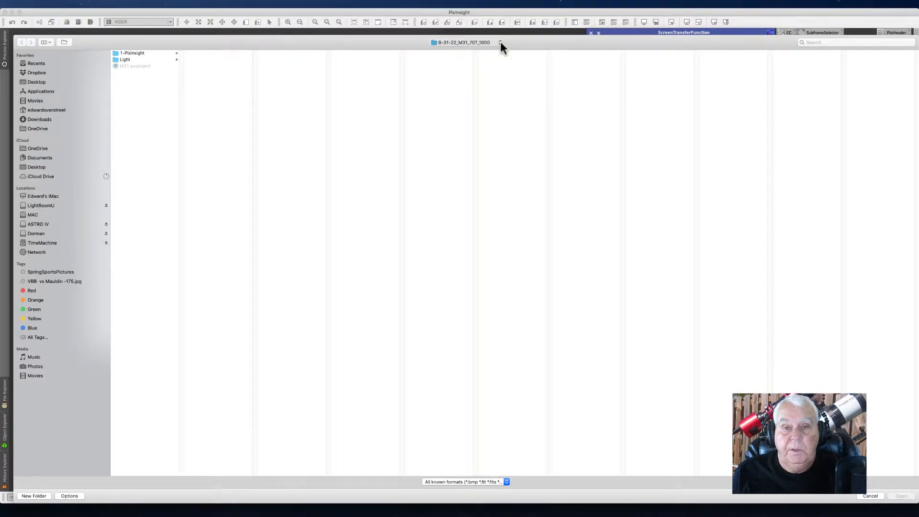
{"action": "left_click", "coordinate": [443, 57]}
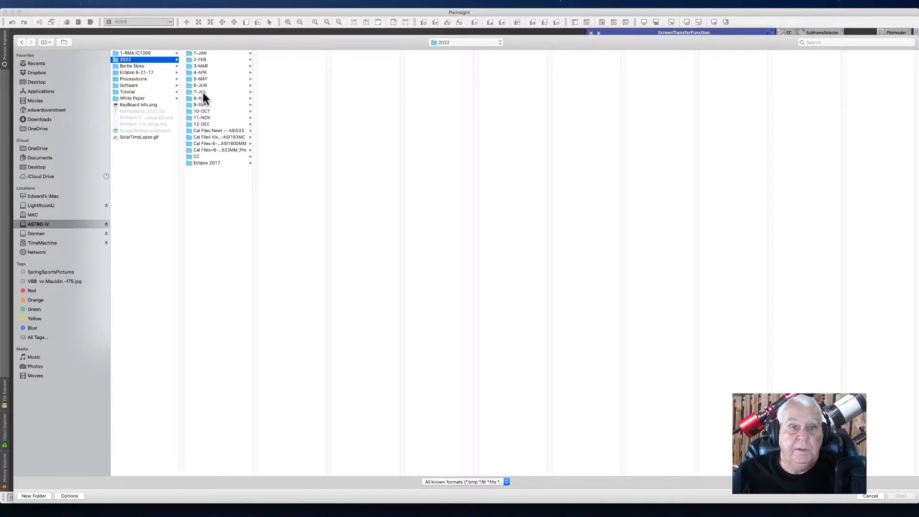
{"action": "left_click", "coordinate": [197, 105]}
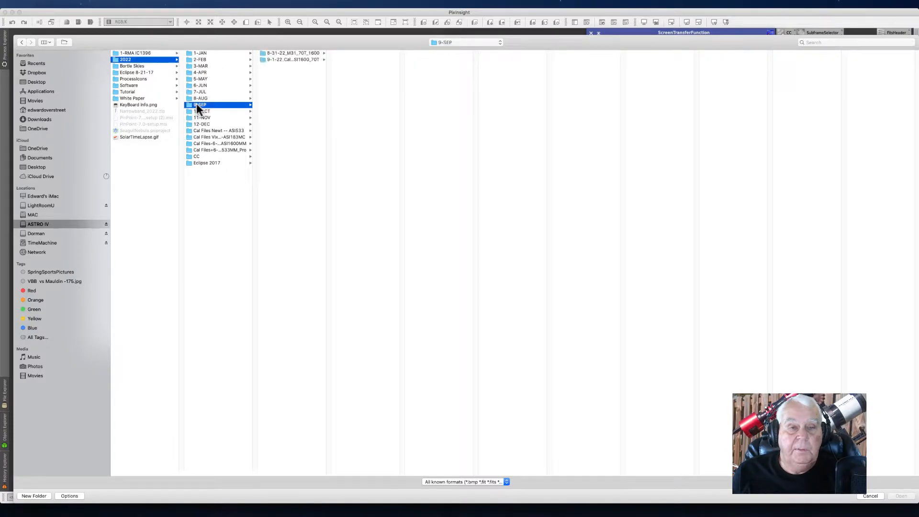
{"action": "left_click", "coordinate": [286, 59]}
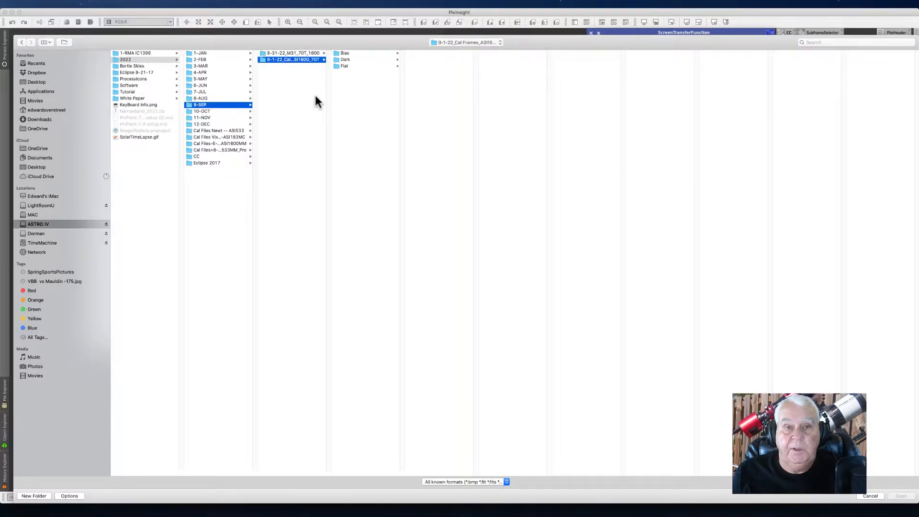
{"action": "left_click", "coordinate": [344, 59]}
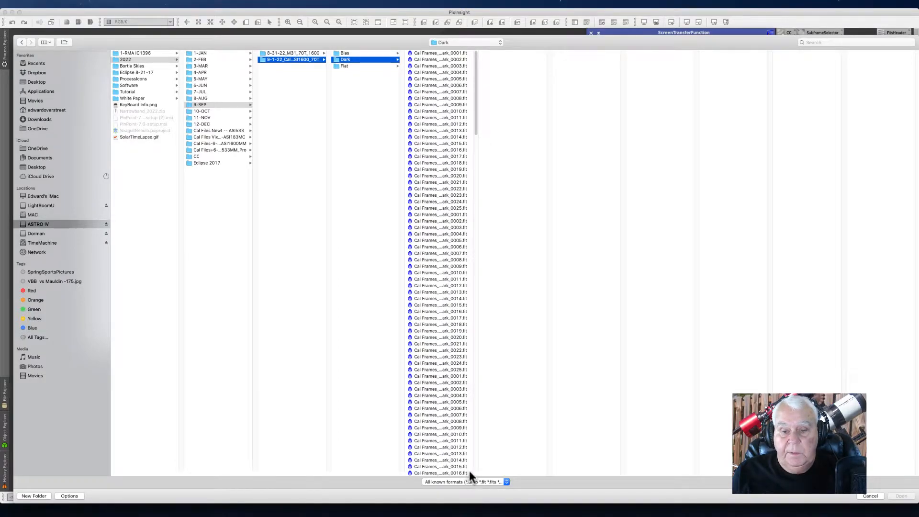
Step: Examine the dark frame files in the folder, grouped by exposure and filter
{"action": "left_click_drag", "start_coordinate": [475, 472], "coordinate": [638, 424]}
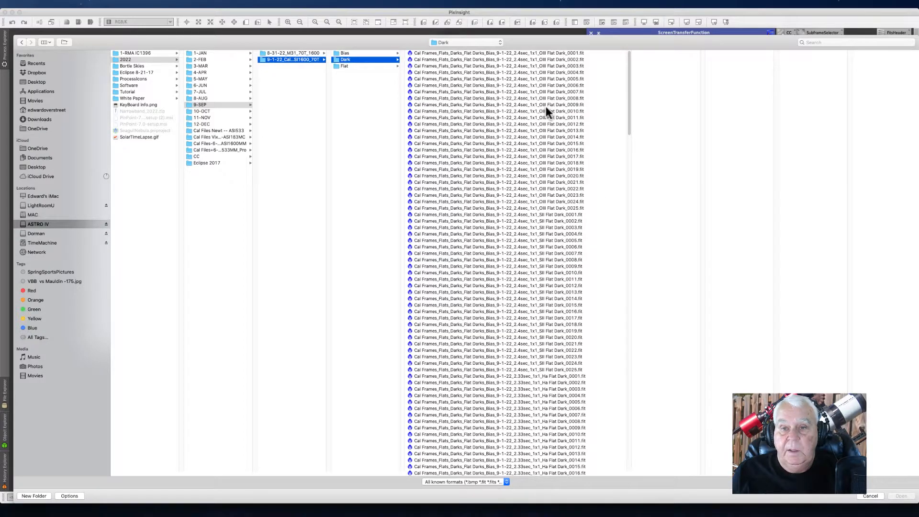
{"action": "left_click_drag", "start_coordinate": [629, 97], "coordinate": [616, 186]}
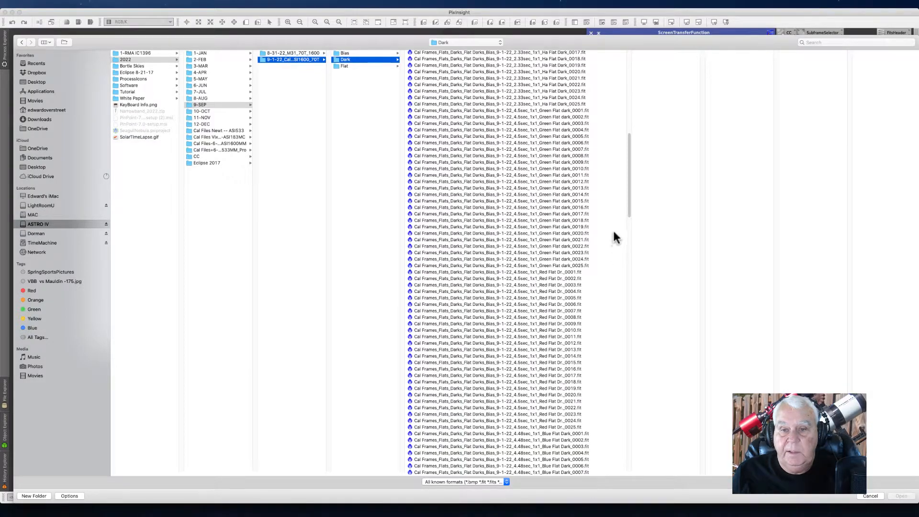
{"action": "left_click_drag", "start_coordinate": [629, 209], "coordinate": [627, 264]}
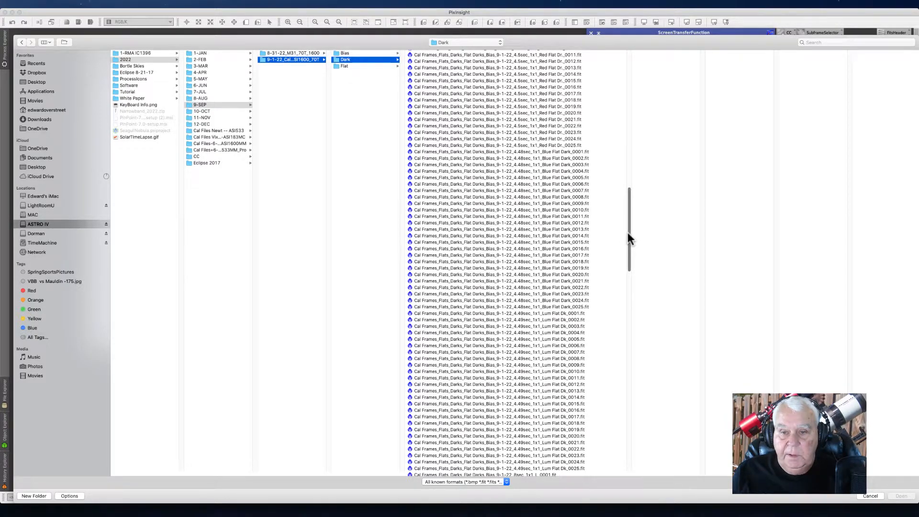
{"action": "left_click_drag", "start_coordinate": [627, 231], "coordinate": [628, 263]}
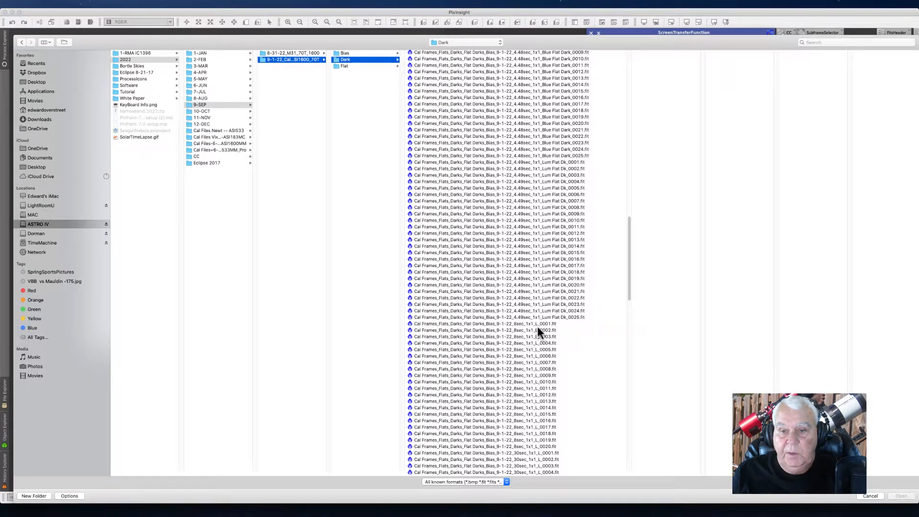
{"action": "left_click_drag", "start_coordinate": [625, 297], "coordinate": [615, 365]}
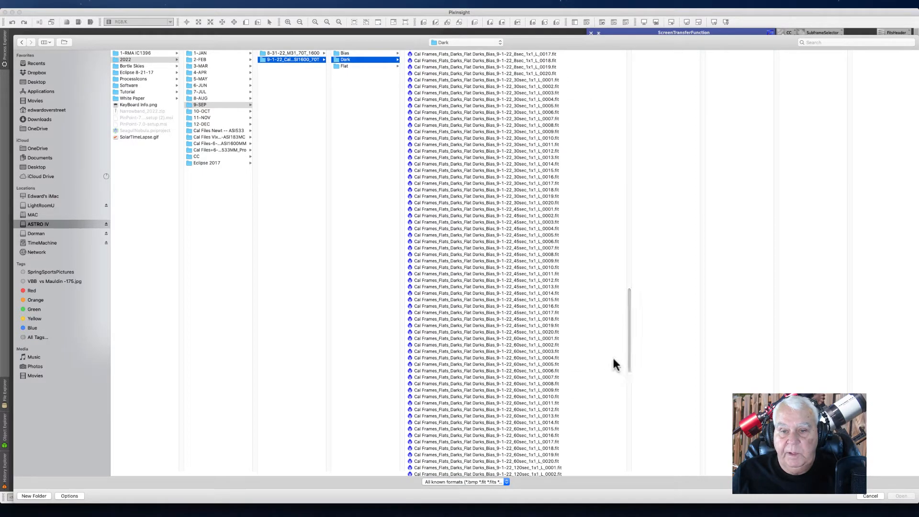
{"action": "left_click", "coordinate": [523, 333]}
{"action": "left_click_drag", "start_coordinate": [628, 314], "coordinate": [616, 130]}
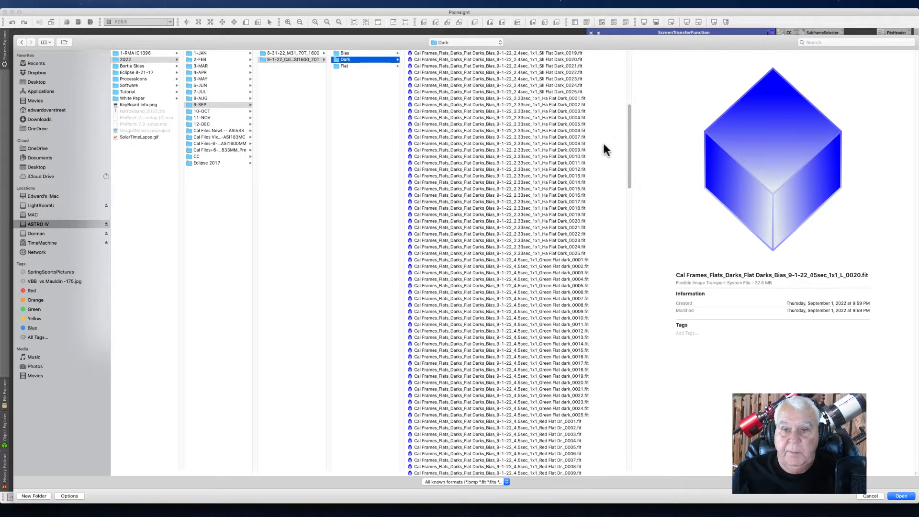
{"action": "left_click", "coordinate": [545, 259]}
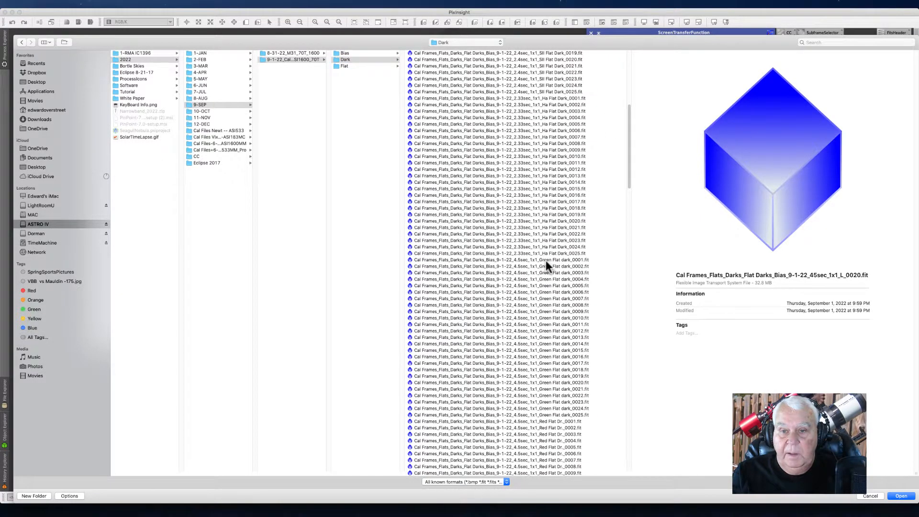
{"action": "left_click", "coordinate": [543, 258], "text": "shift"}
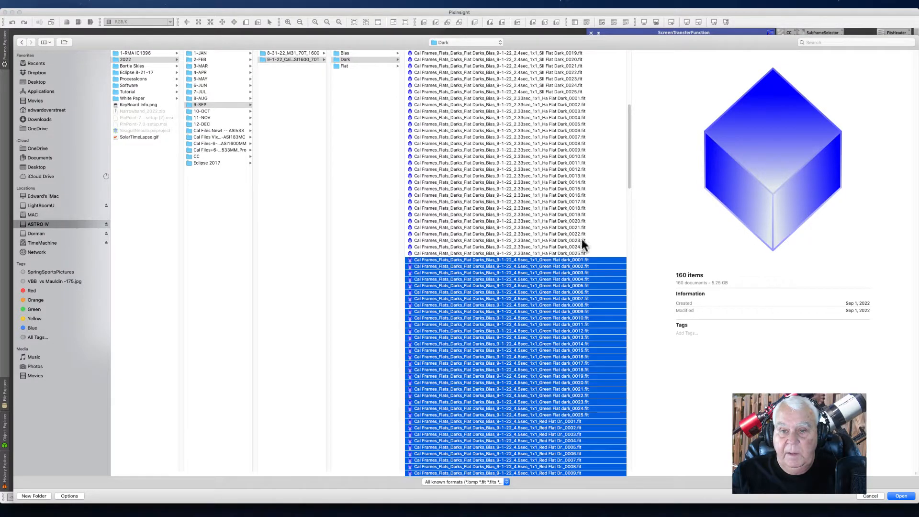
{"action": "mouse_move", "coordinate": [628, 178]}
{"action": "left_mouse_down"}
{"action": "mouse_move", "coordinate": [645, 302]}
{"action": "mouse_move", "coordinate": [646, 178]}
{"action": "mouse_move", "coordinate": [659, 293]}
{"action": "mouse_move", "coordinate": [647, 293]}
{"action": "mouse_move", "coordinate": [636, 180]}
{"action": "left_mouse_up"}
{"action": "left_click", "coordinate": [366, 166]}
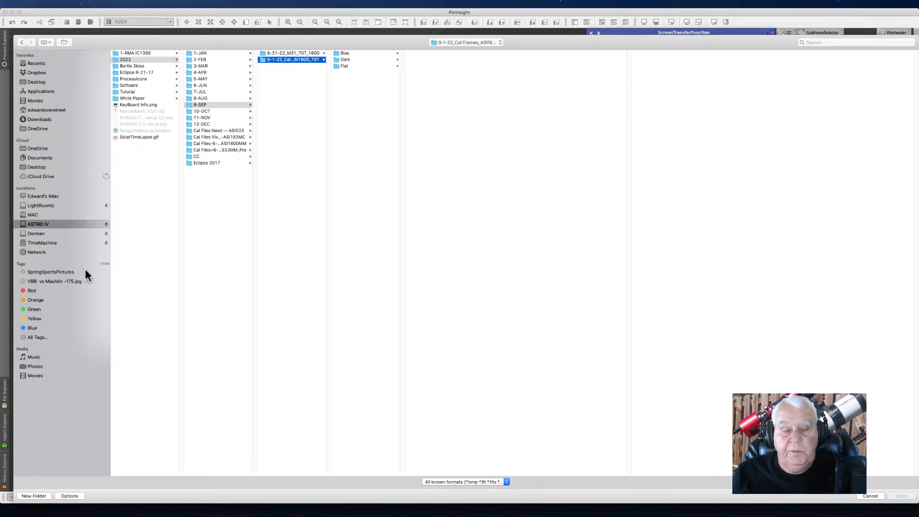
Step: Examine the files in the Flat folder, then cancel the file browser
{"action": "left_click", "coordinate": [341, 66]}
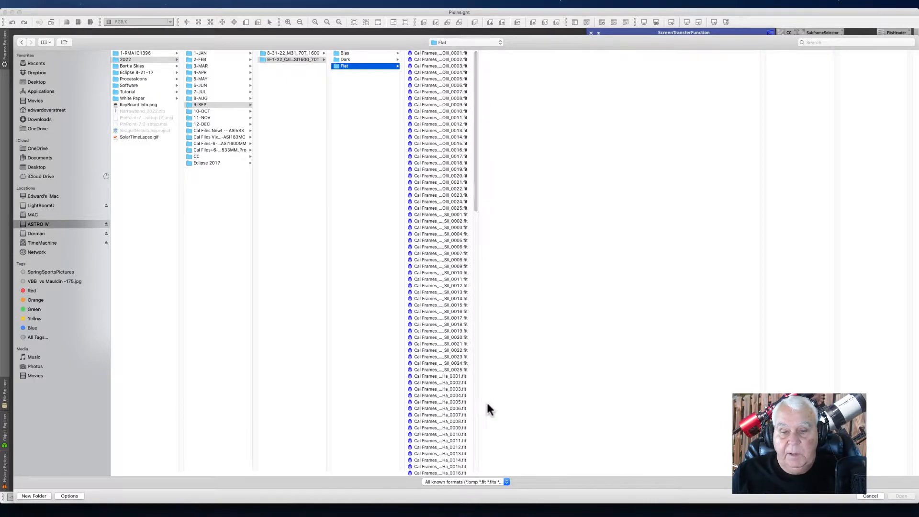
{"action": "left_click_drag", "start_coordinate": [477, 474], "coordinate": [633, 457]}
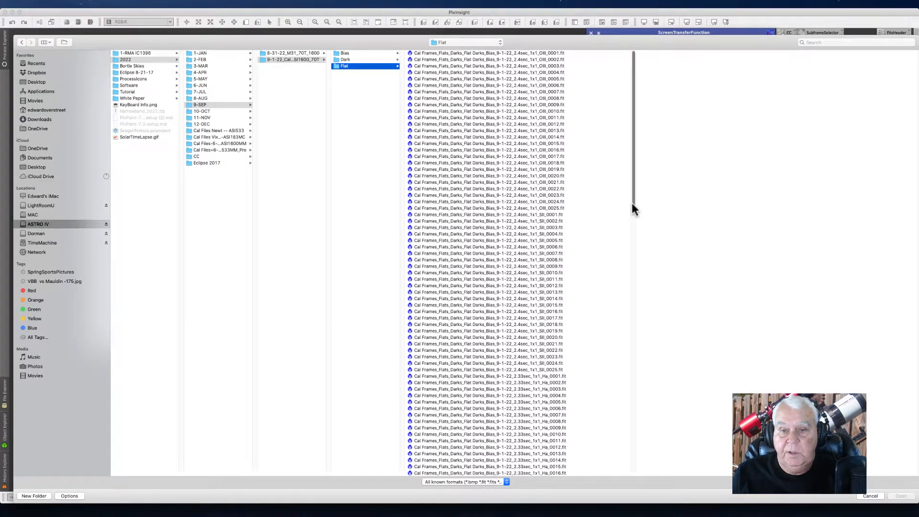
{"action": "left_click_drag", "start_coordinate": [632, 203], "coordinate": [640, 355]}
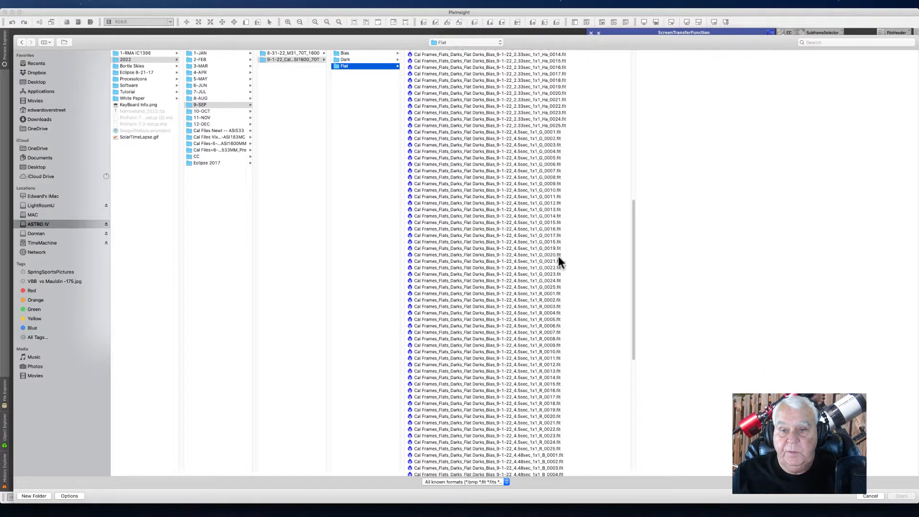
{"action": "left_click_drag", "start_coordinate": [632, 253], "coordinate": [644, 408]}
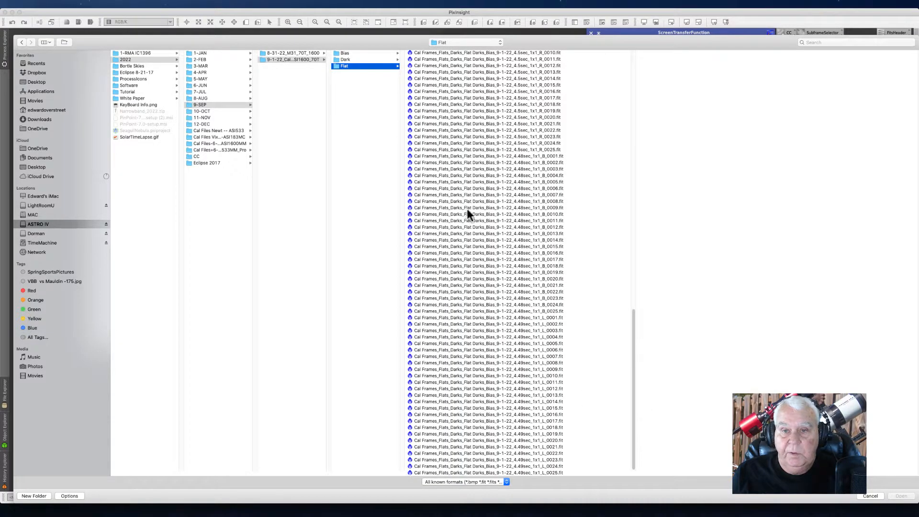
{"action": "left_click", "coordinate": [870, 495]}
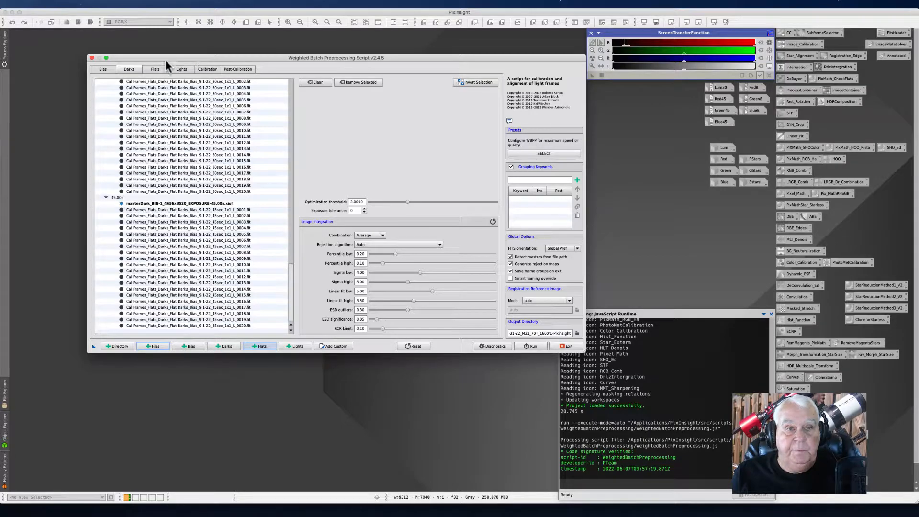
Step: Review the flat and light frames loaded in the script, scrolling through both file lists
{"action": "left_click", "coordinate": [155, 70]}
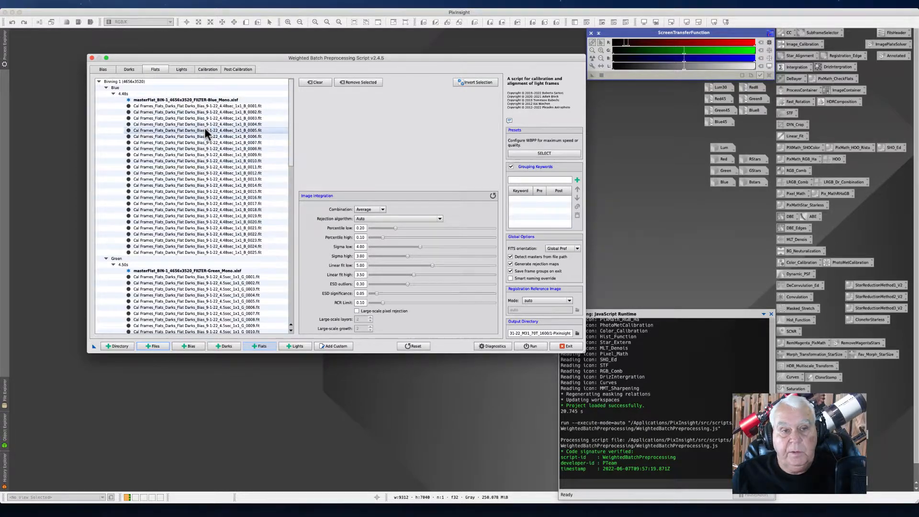
{"action": "left_click_drag", "start_coordinate": [290, 113], "coordinate": [214, 52]}
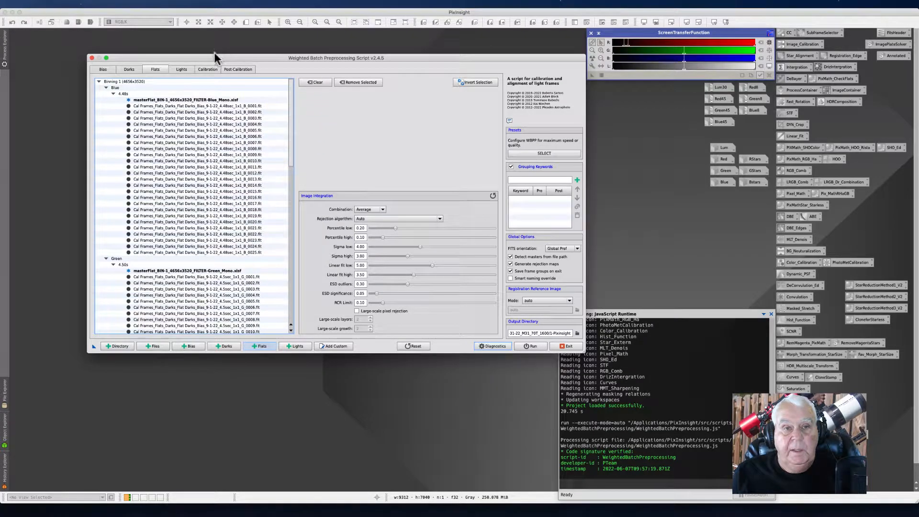
{"action": "left_click", "coordinate": [183, 70]}
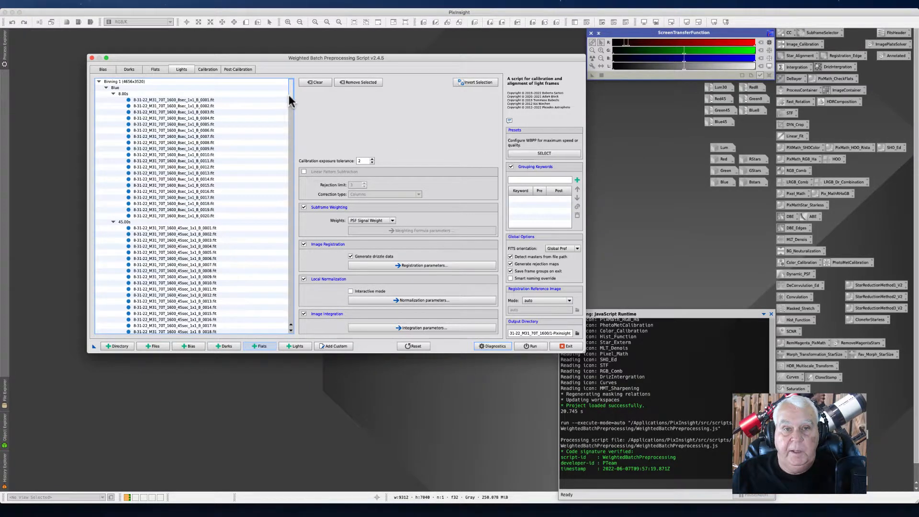
{"action": "left_click_drag", "start_coordinate": [290, 93], "coordinate": [303, 334]}
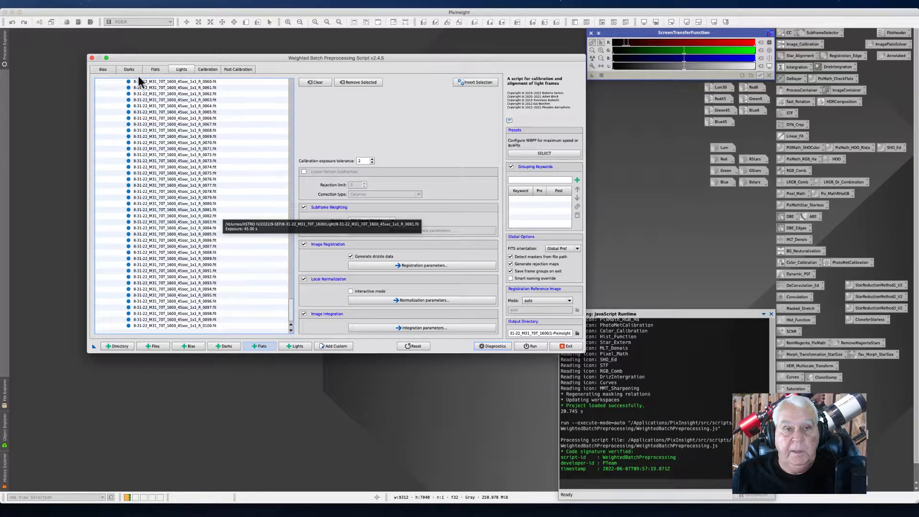
Step: Inspect the calibration matching table, selecting the blue 4.48 s master flat and the 4.48 s master dark
{"action": "left_click", "coordinate": [203, 70]}
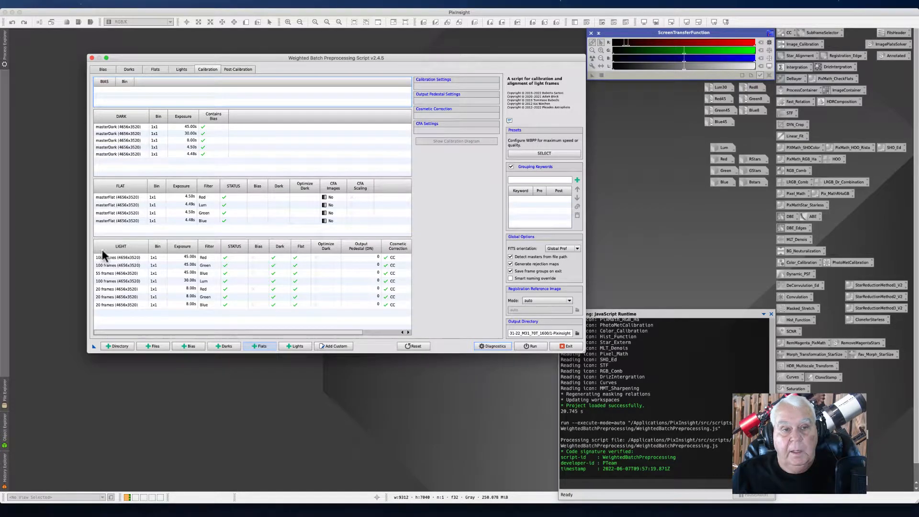
{"action": "left_click", "coordinate": [116, 220]}
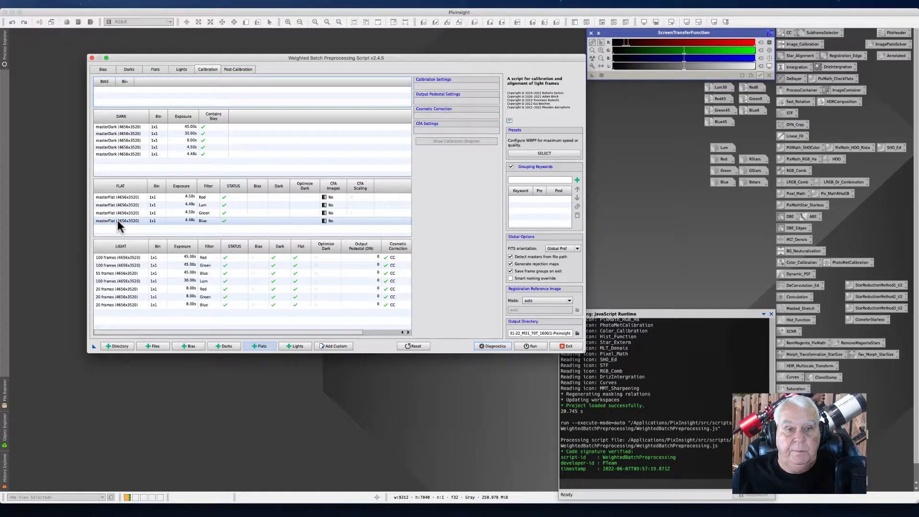
{"action": "left_click", "coordinate": [117, 221]}
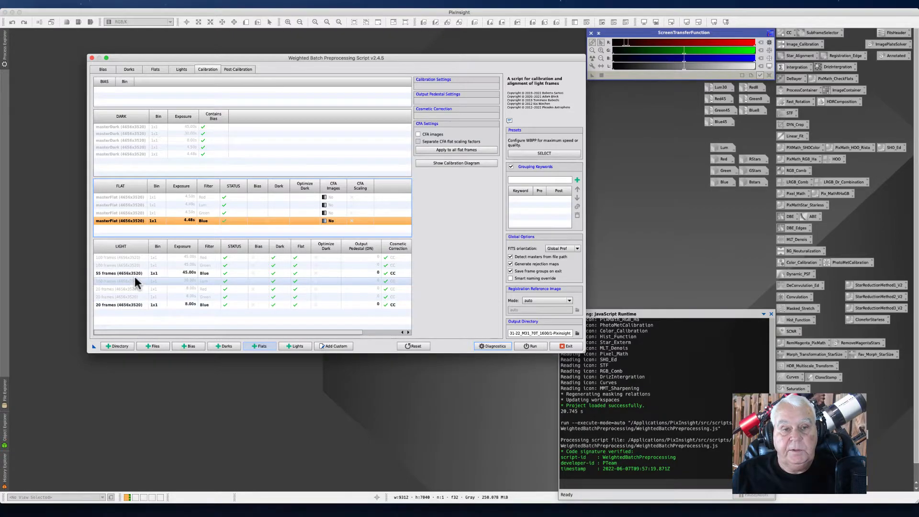
{"action": "left_click", "coordinate": [111, 155]}
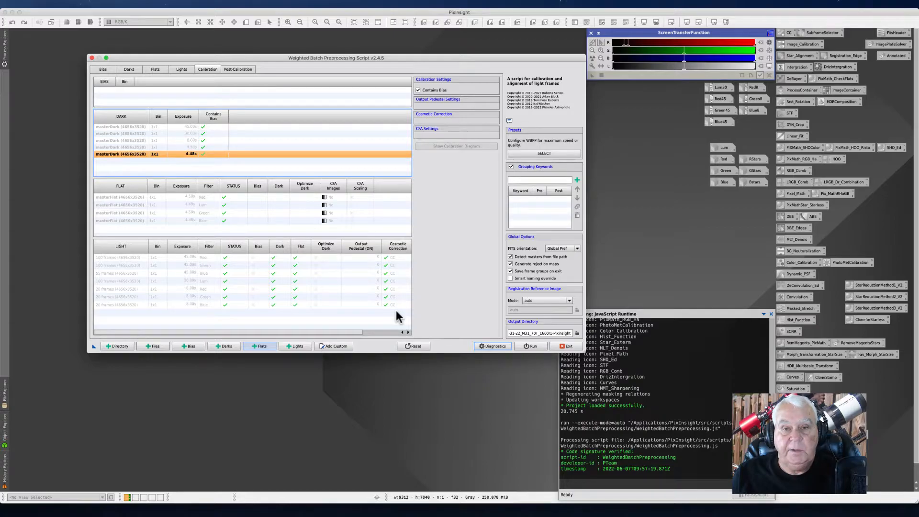
{"action": "left_click", "coordinate": [182, 69]}
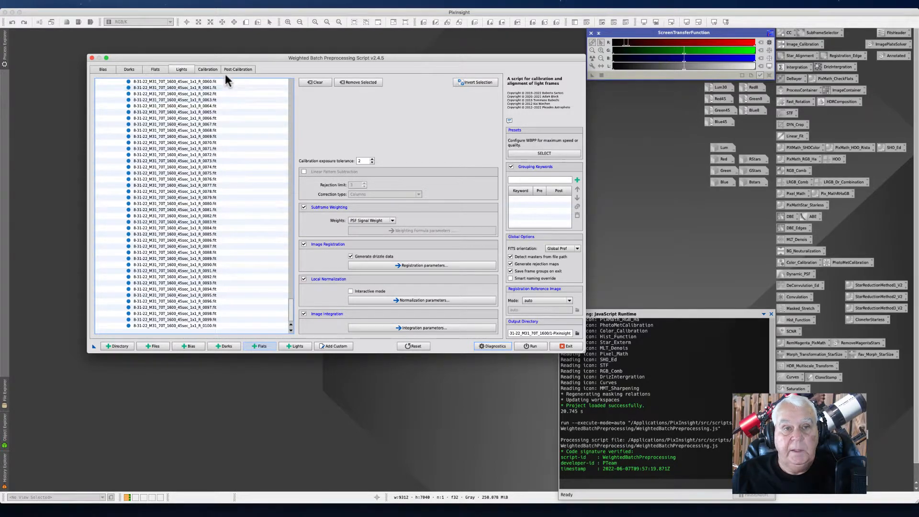
{"action": "left_click", "coordinate": [203, 69]}
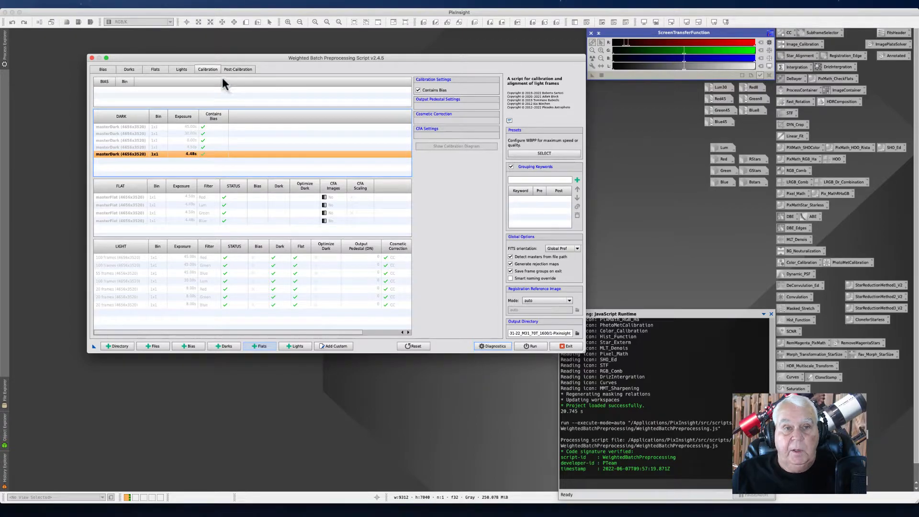
Step: Select the 8 s blue light group and set its cosmetic correction template to CC
{"action": "left_click", "coordinate": [172, 305]}
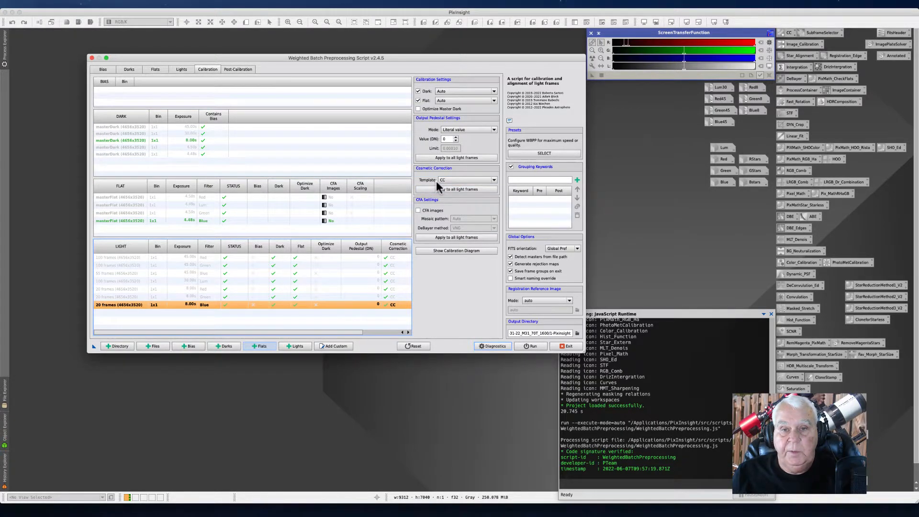
{"action": "left_click", "coordinate": [492, 180]}
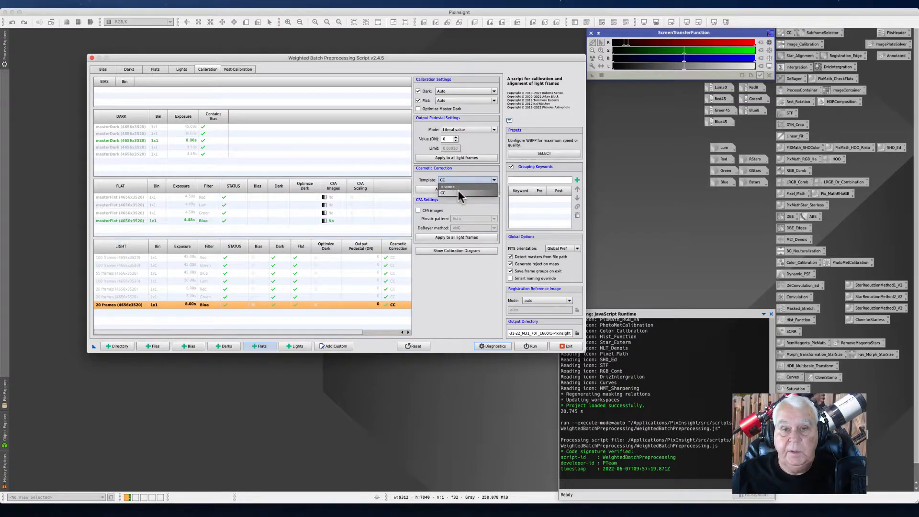
{"action": "left_click", "coordinate": [445, 190]}
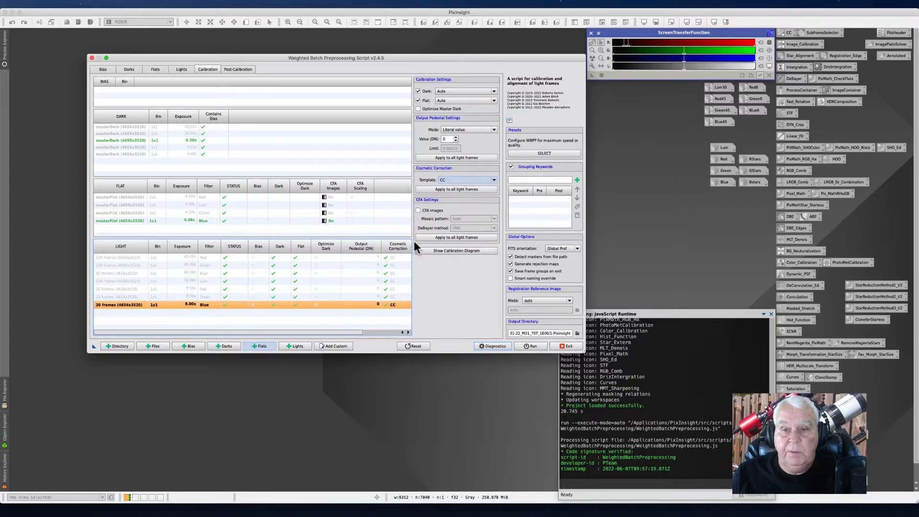
Step: Open the output directory browser to check the output folder location, then cancel it
{"action": "left_click", "coordinate": [578, 333]}
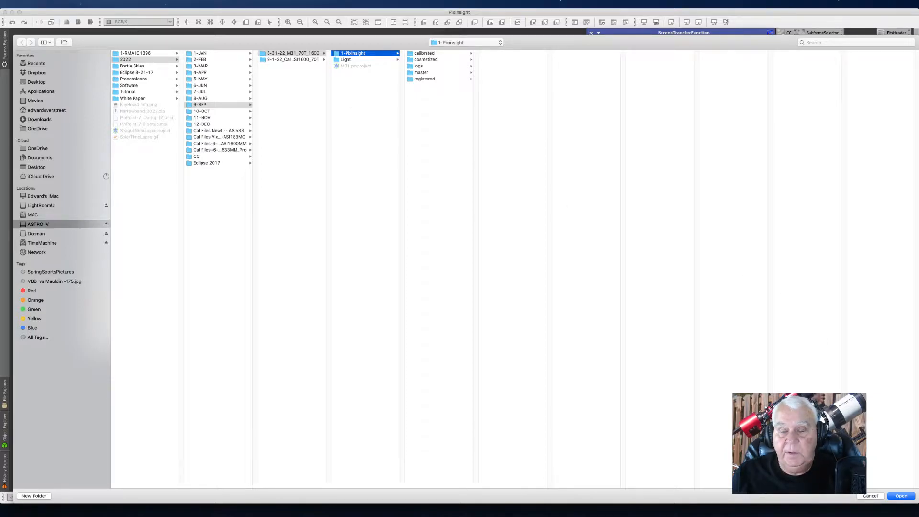
{"action": "left_click", "coordinate": [870, 497]}
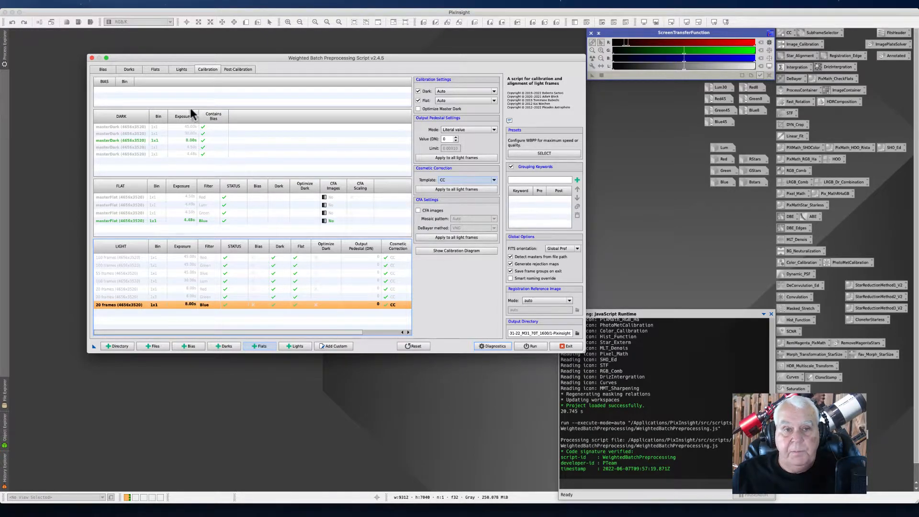
Step: Leaf through the Flats, Darks, Bias and Lights lists to review the loaded frames
{"action": "left_click", "coordinate": [154, 70]}
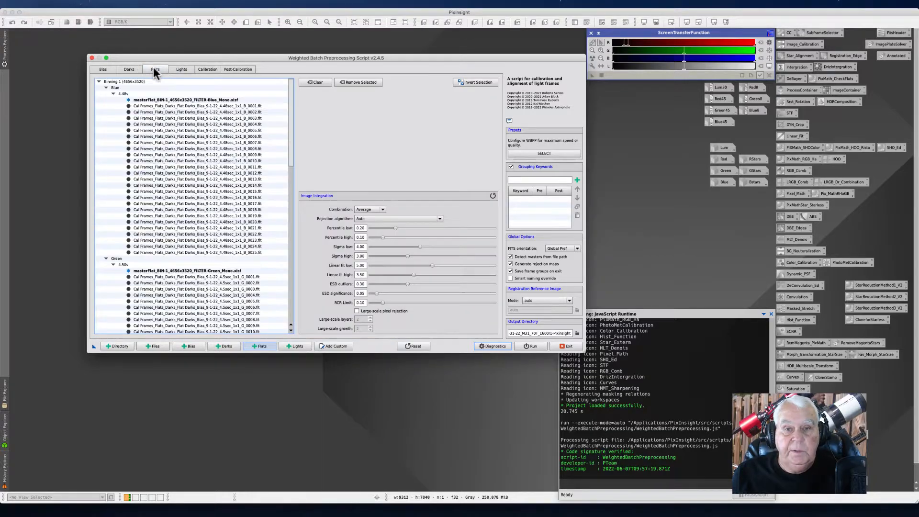
{"action": "left_click", "coordinate": [125, 69]}
{"action": "left_click", "coordinate": [99, 69]}
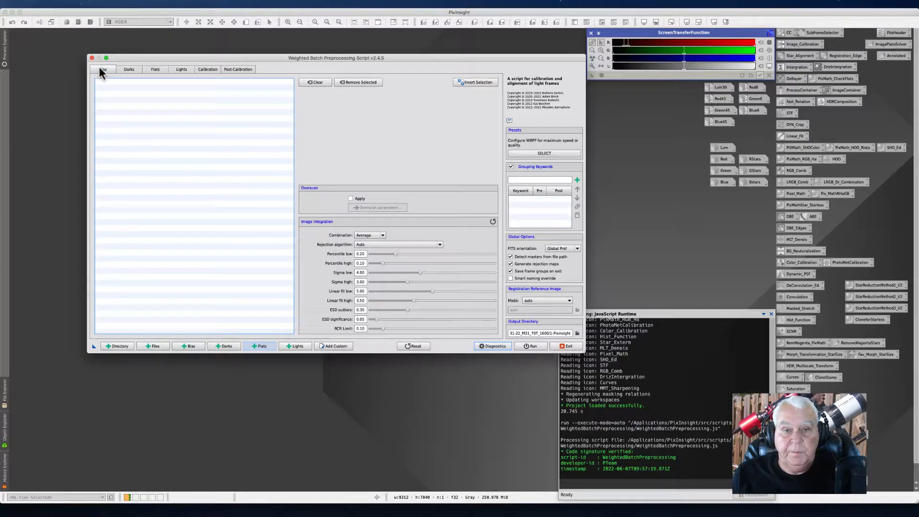
{"action": "left_click", "coordinate": [127, 67]}
{"action": "left_click", "coordinate": [146, 67]}
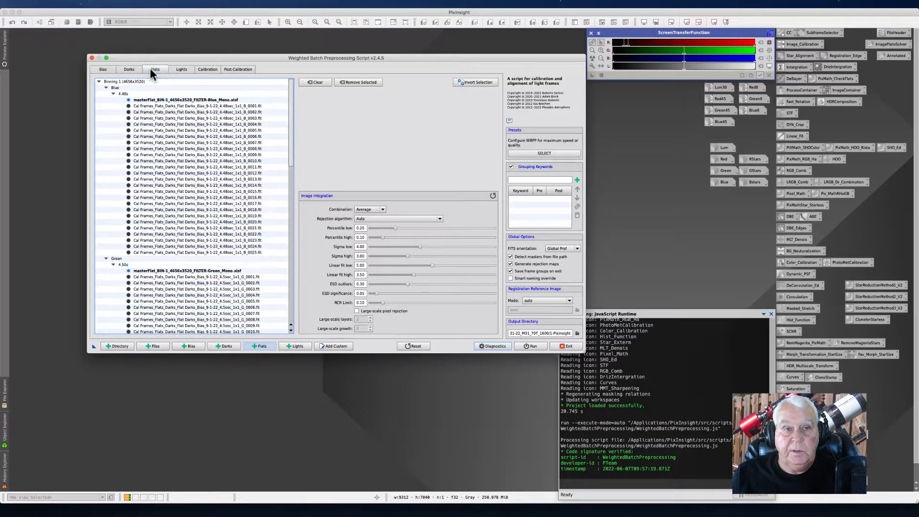
{"action": "left_click", "coordinate": [182, 69]}
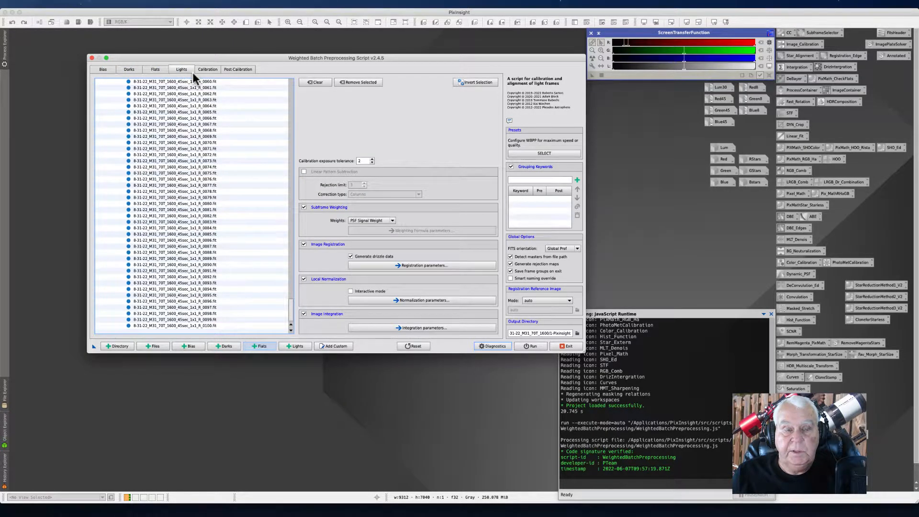
{"action": "left_click", "coordinate": [128, 70]}
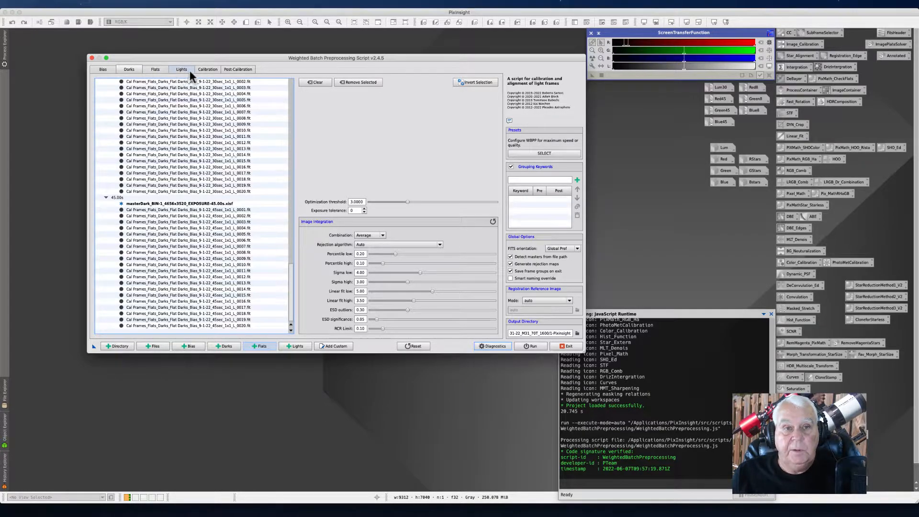
Step: Show the calibration flow diagrams for the 8 s blue light group and the blue master flat
{"action": "left_click", "coordinate": [206, 69]}
{"action": "left_click", "coordinate": [432, 250]}
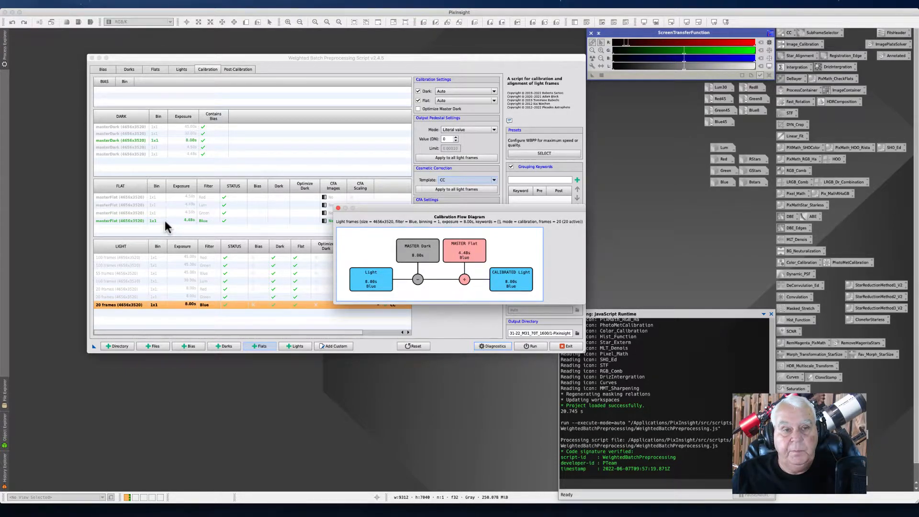
{"action": "left_click", "coordinate": [338, 208]}
{"action": "left_click", "coordinate": [214, 219]}
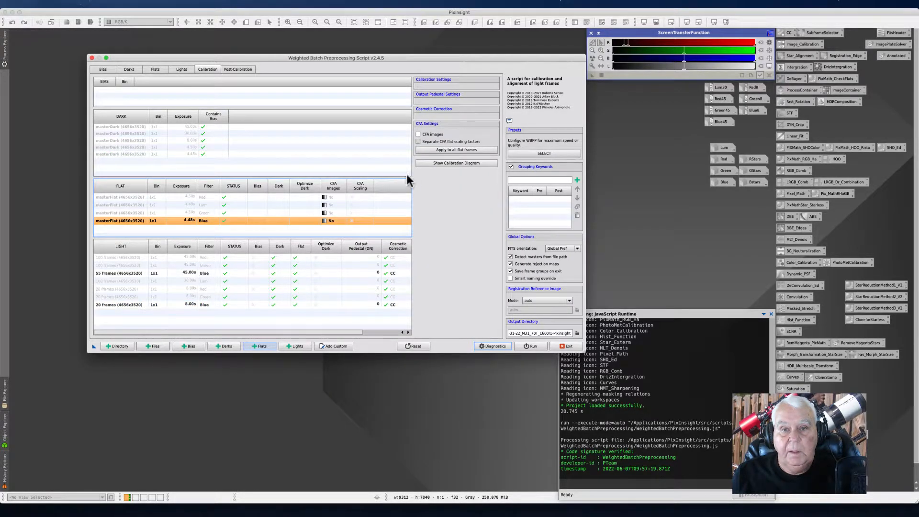
{"action": "left_click", "coordinate": [431, 162]}
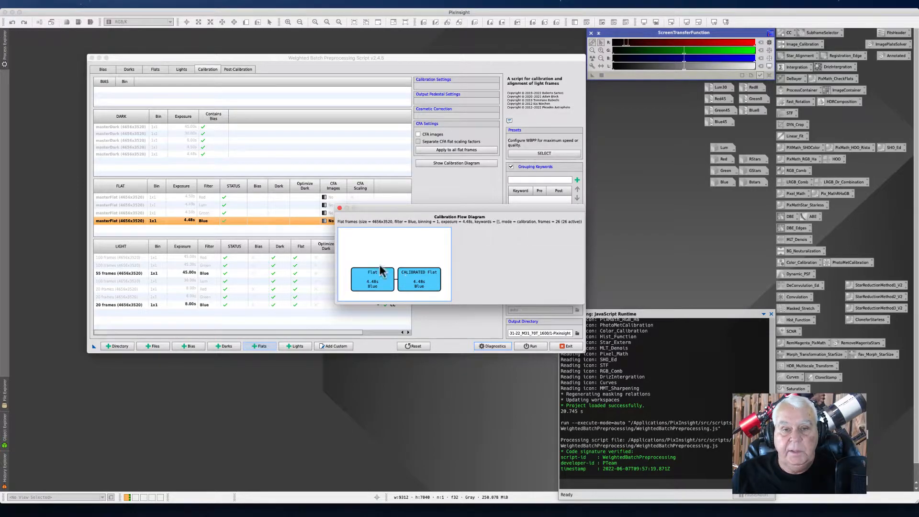
{"action": "left_click", "coordinate": [340, 208]}
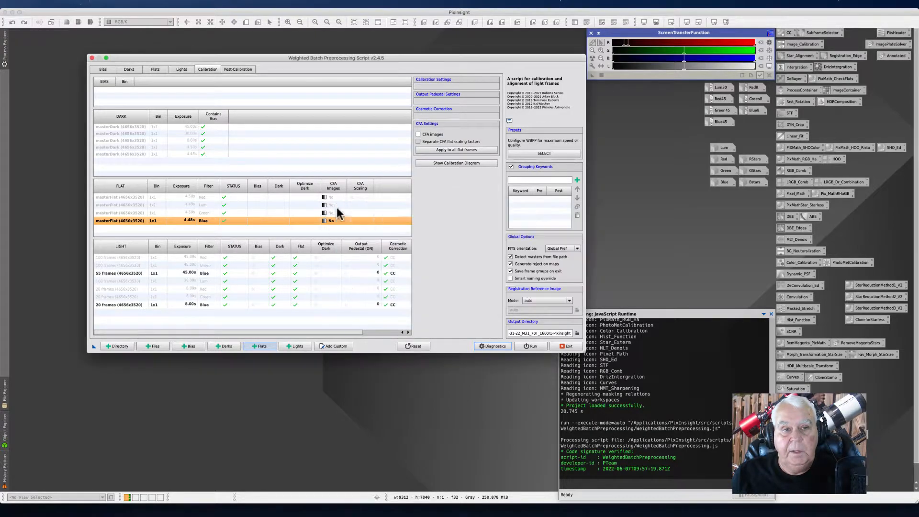
Step: Reselect the 8 s blue light group and blue master flat, viewing the flat's calibration diagram again
{"action": "left_click", "coordinate": [203, 305]}
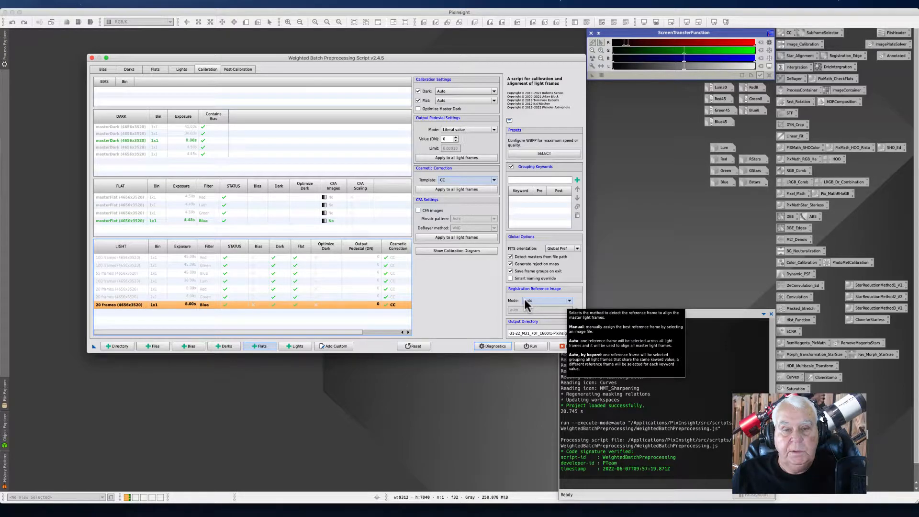
{"action": "left_click", "coordinate": [118, 219]}
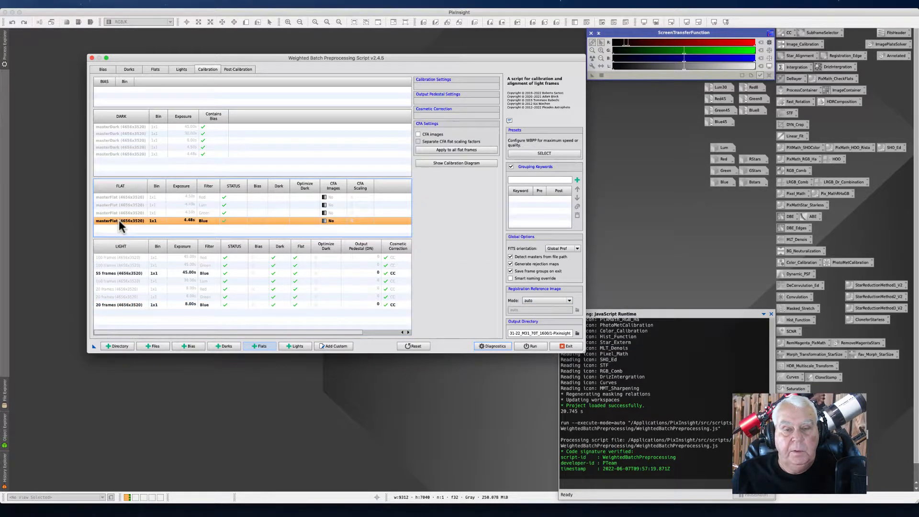
{"action": "left_click", "coordinate": [433, 162]}
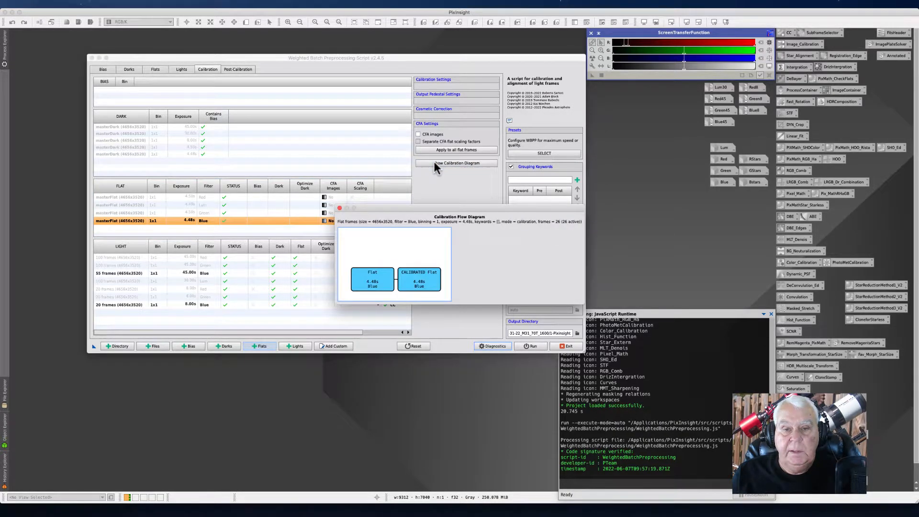
{"action": "left_click", "coordinate": [338, 207]}
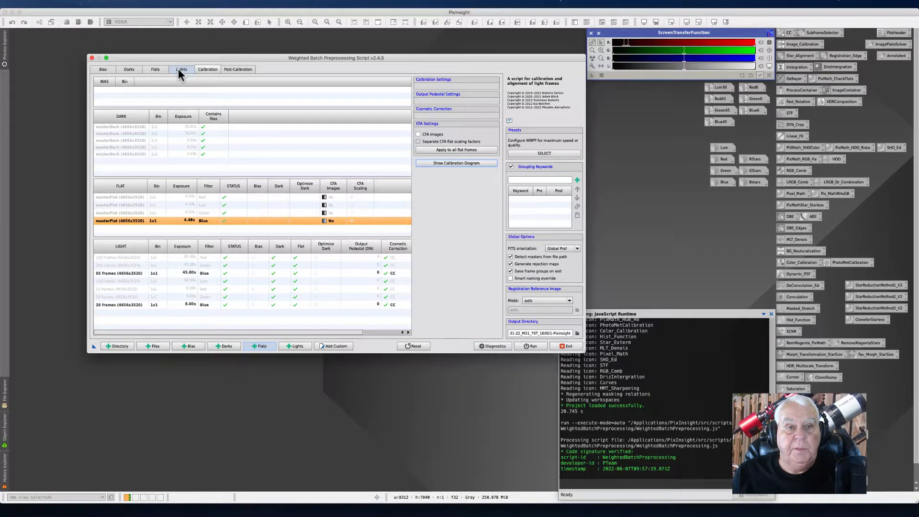
{"action": "left_click", "coordinate": [122, 220]}
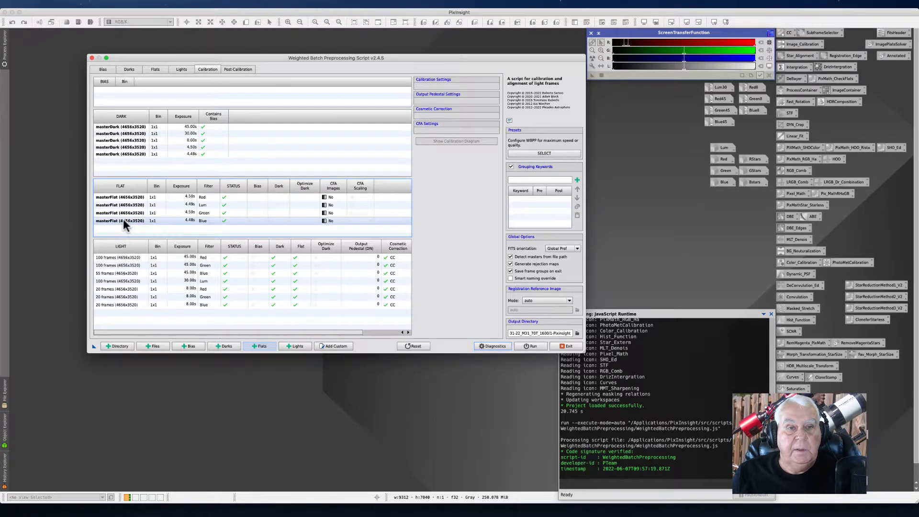
{"action": "left_click", "coordinate": [125, 219]}
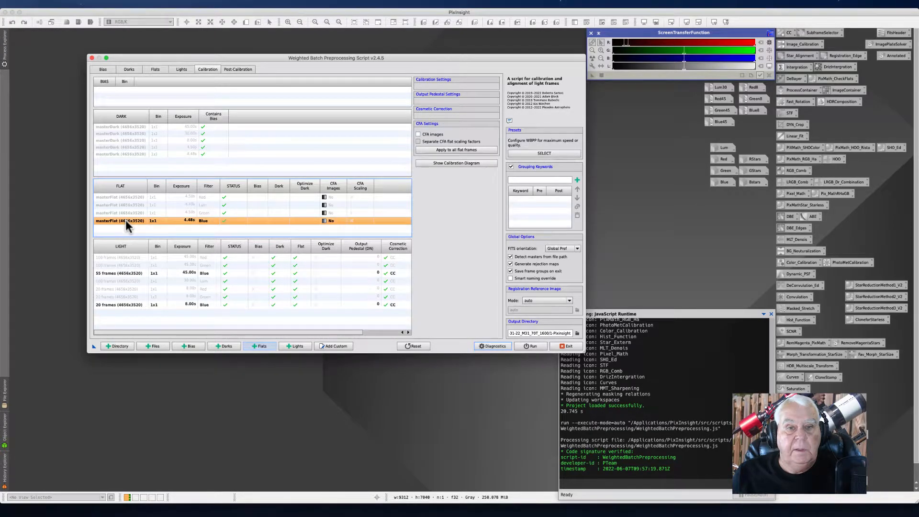
Step: Scroll through the dark frames list, then select the 4.48 s and 8.00 s master darks to check their matches
{"action": "left_click", "coordinate": [132, 69]}
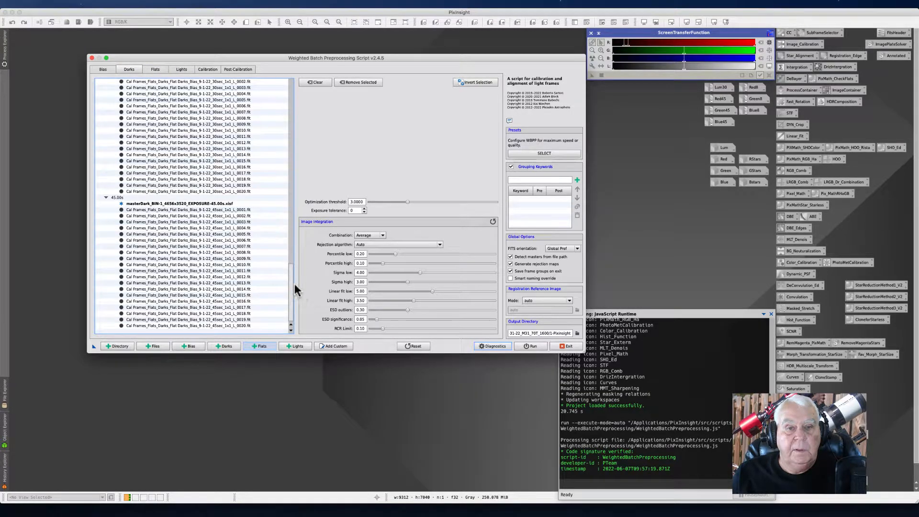
{"action": "left_click_drag", "start_coordinate": [290, 280], "coordinate": [277, 109]}
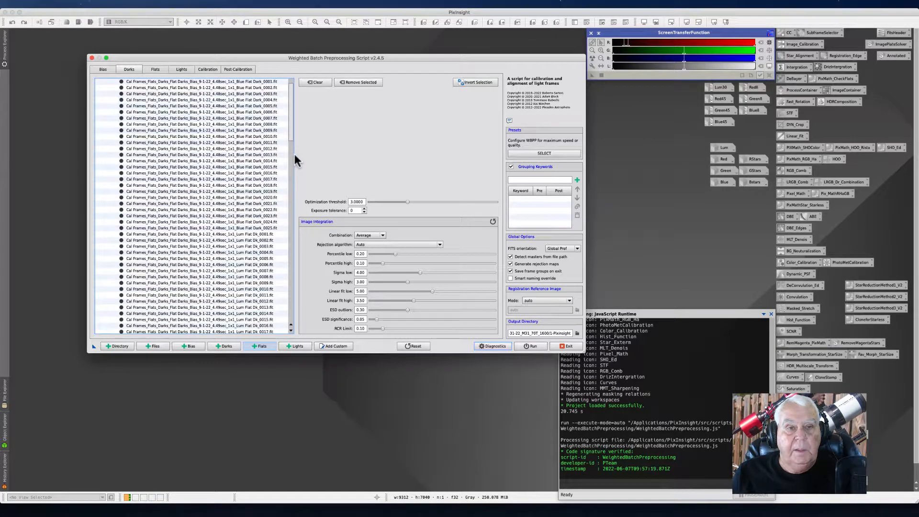
{"action": "left_click", "coordinate": [211, 68]}
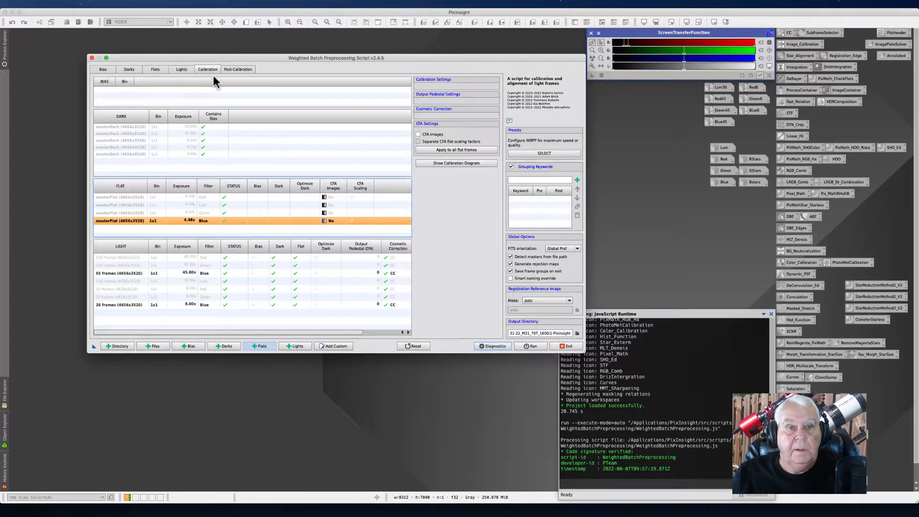
{"action": "left_click", "coordinate": [132, 154]}
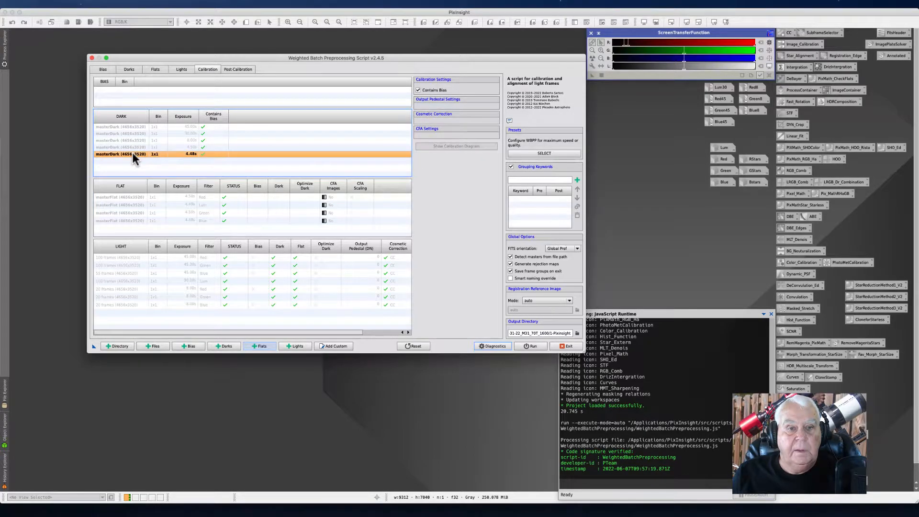
{"action": "left_click", "coordinate": [132, 147]}
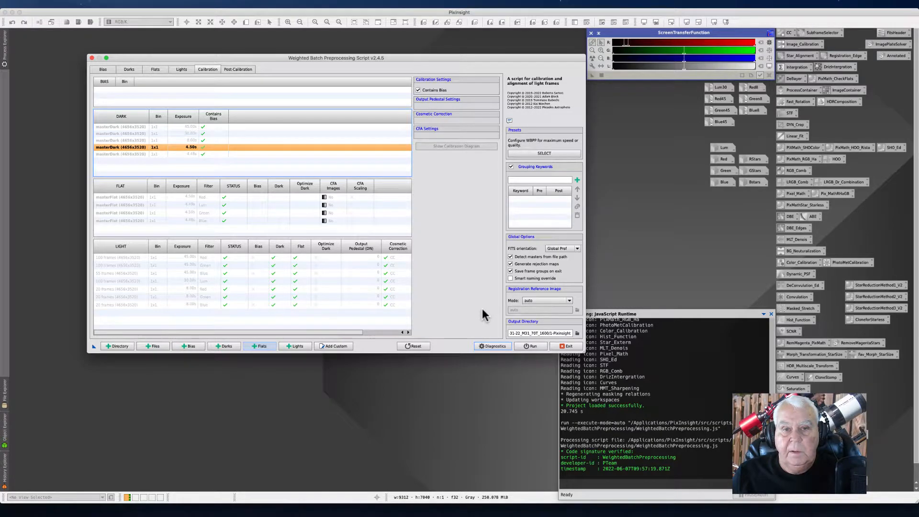
Step: Select the 45.00 s master dark to check which light groups it calibrates
{"action": "left_click", "coordinate": [122, 127]}
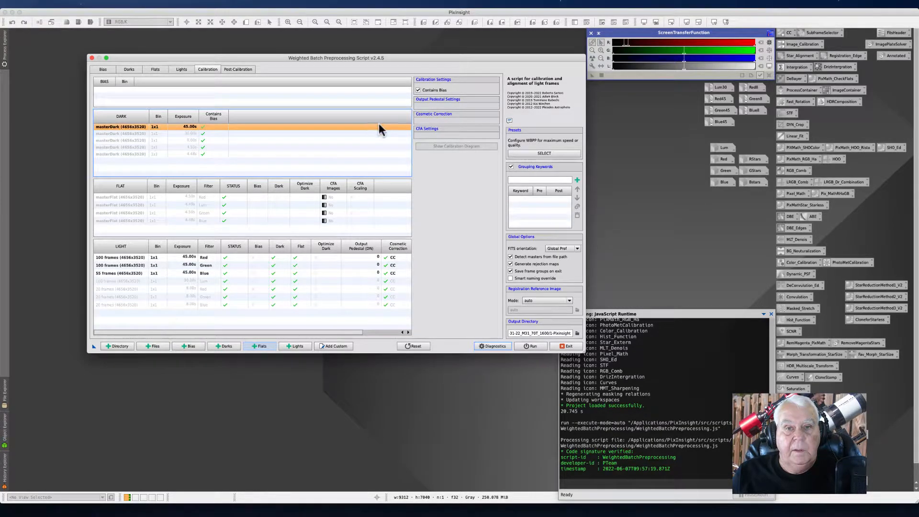
{"action": "left_click", "coordinate": [236, 104]}
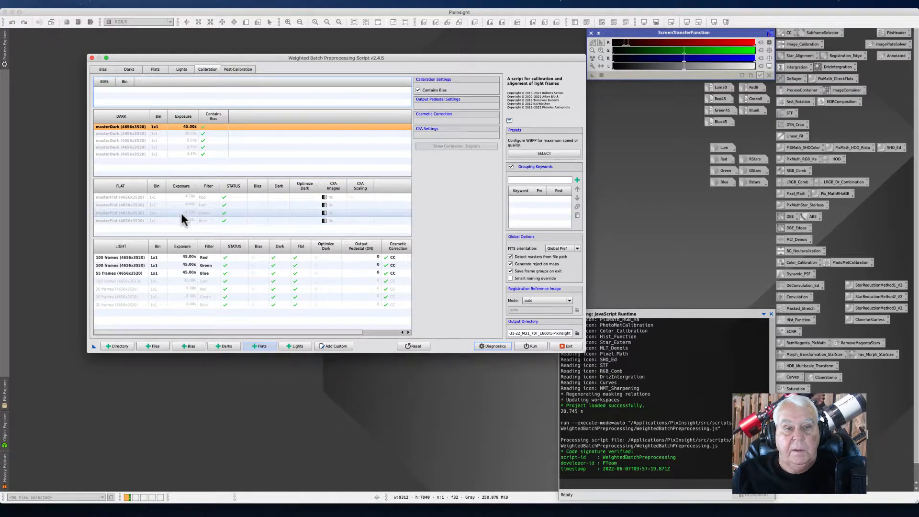
Step: Select the Lum master flat and view its calibration flow diagram, then close the diagram
{"action": "left_click", "coordinate": [188, 154]}
{"action": "left_click", "coordinate": [206, 205]}
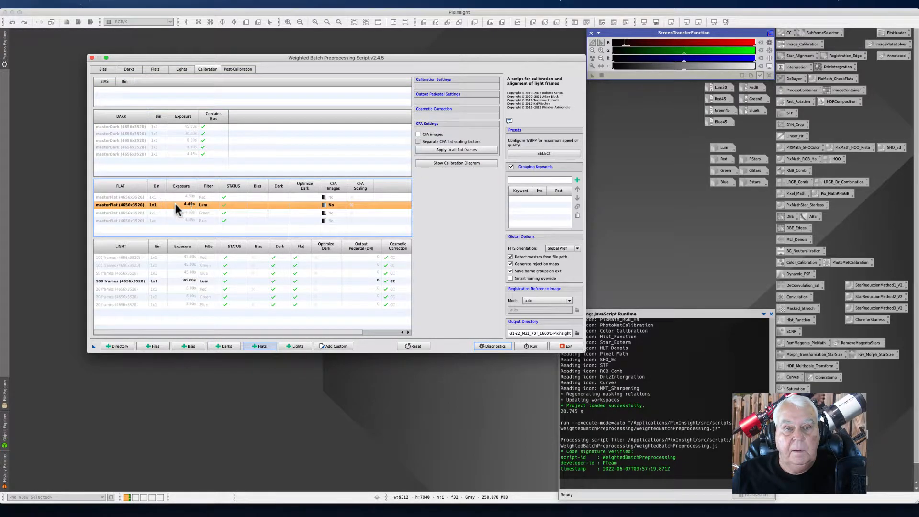
{"action": "left_click", "coordinate": [442, 163]}
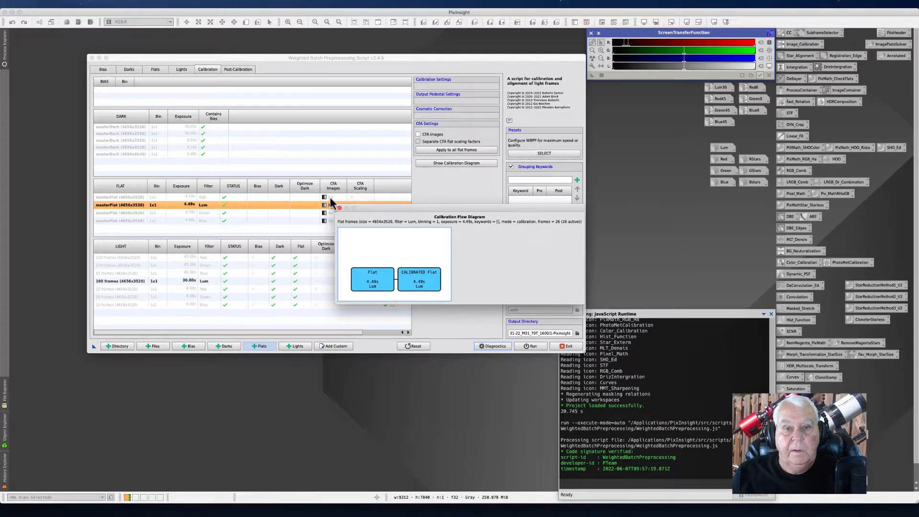
{"action": "left_click", "coordinate": [340, 208]}
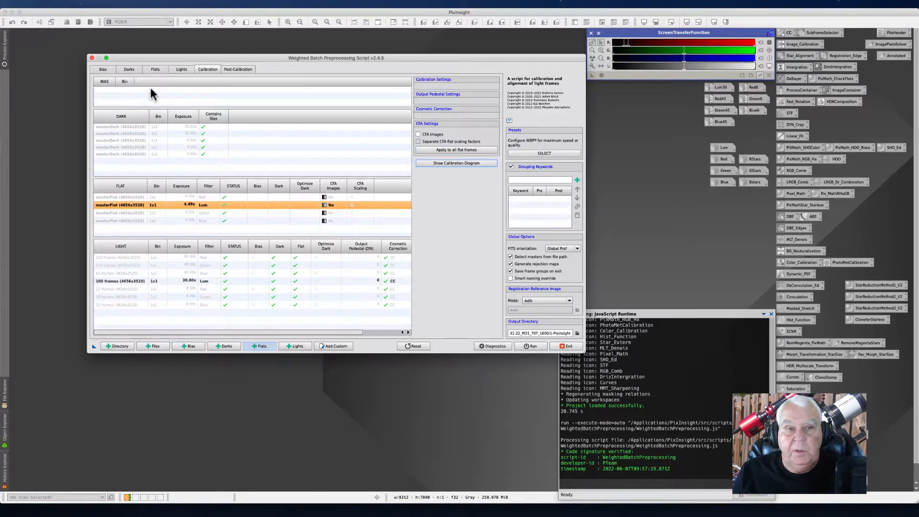
Step: Select the Blue master flat and view its calibration flow diagram, then close the diagram
{"action": "left_click_drag", "start_coordinate": [274, 57], "coordinate": [247, 53]}
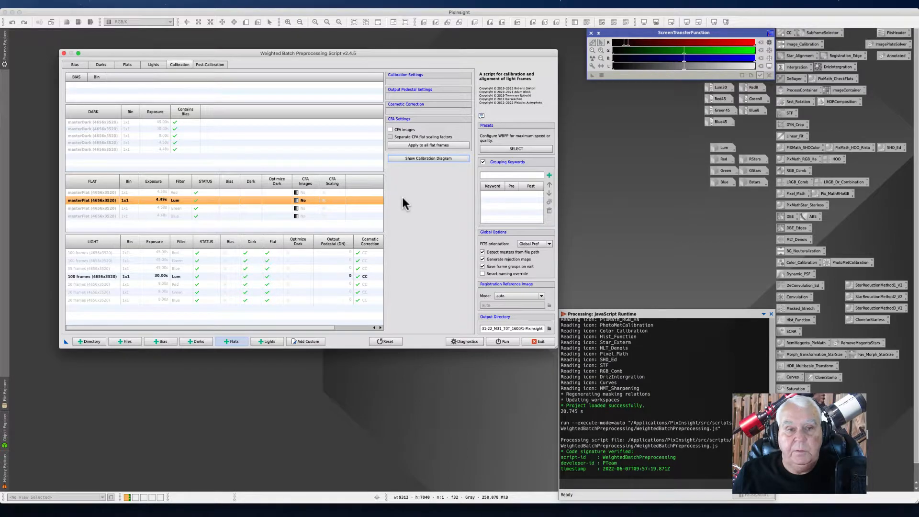
{"action": "left_click", "coordinate": [226, 216]}
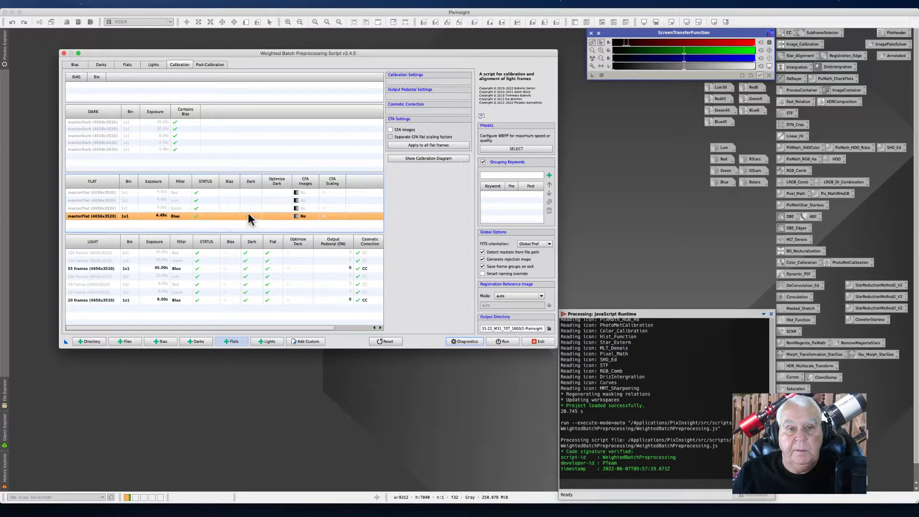
{"action": "left_click", "coordinate": [406, 159]}
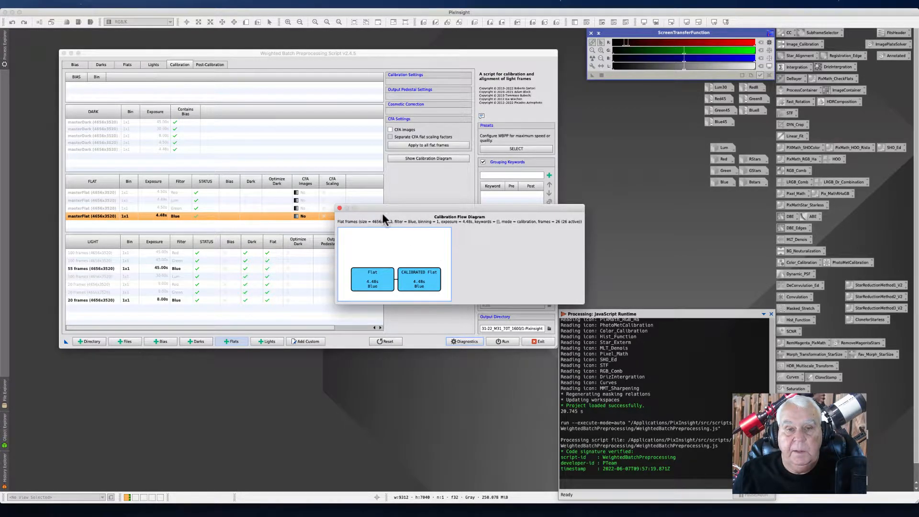
{"action": "left_click", "coordinate": [339, 208]}
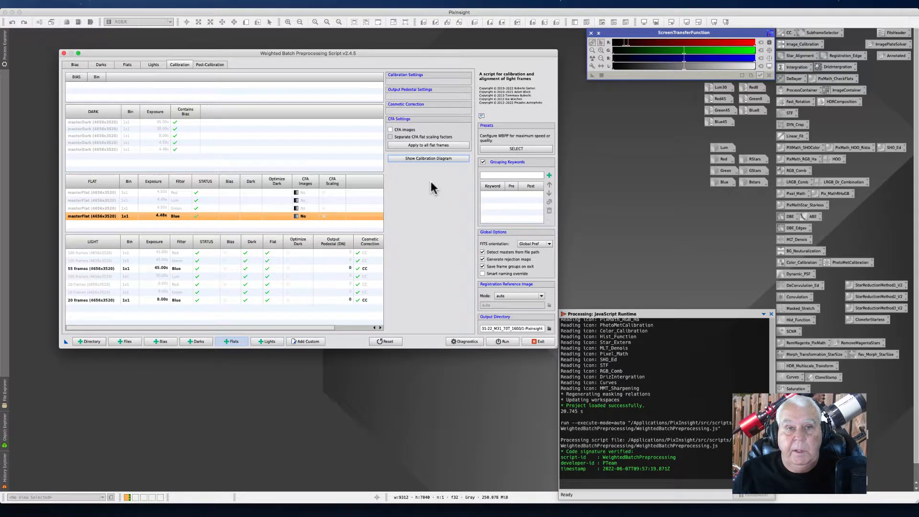
Step: Review the post-calibration master light groups, run the diagnostics check, cancel it, and exit the script
{"action": "left_click", "coordinate": [206, 65]}
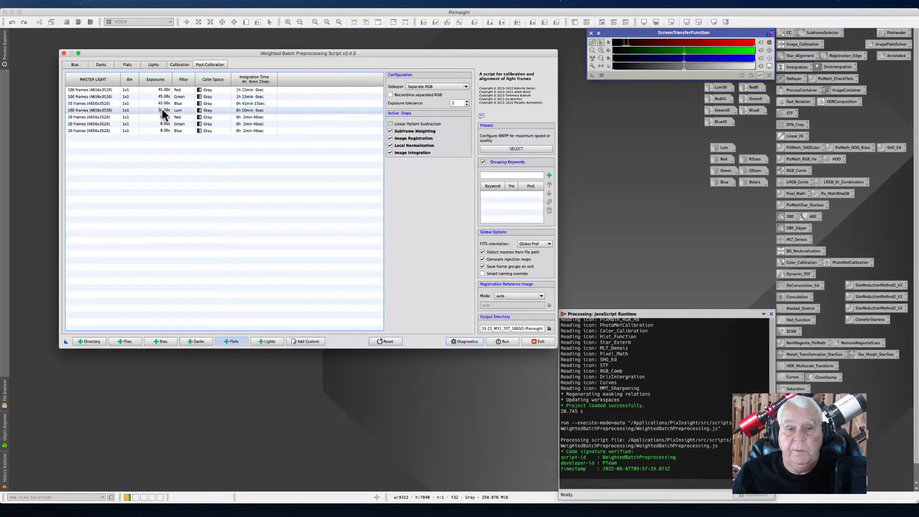
{"action": "left_click", "coordinate": [501, 341]}
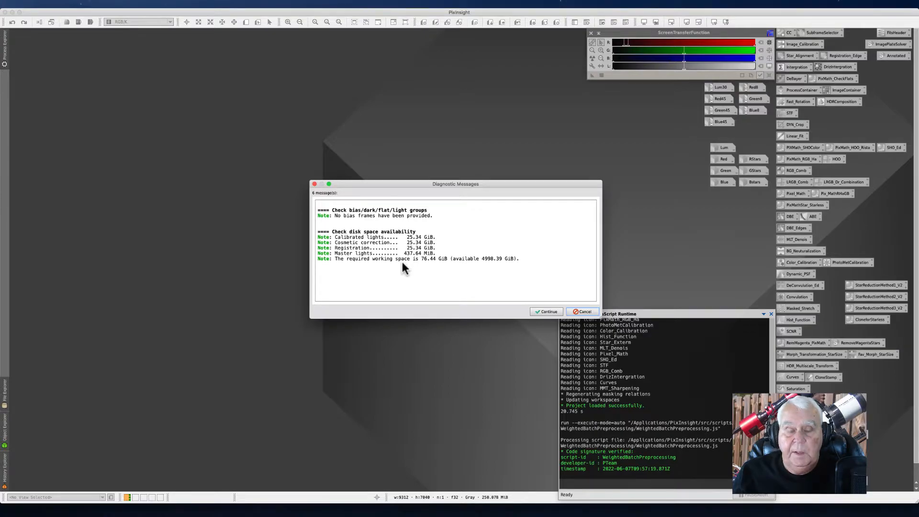
{"action": "left_click", "coordinate": [582, 311]}
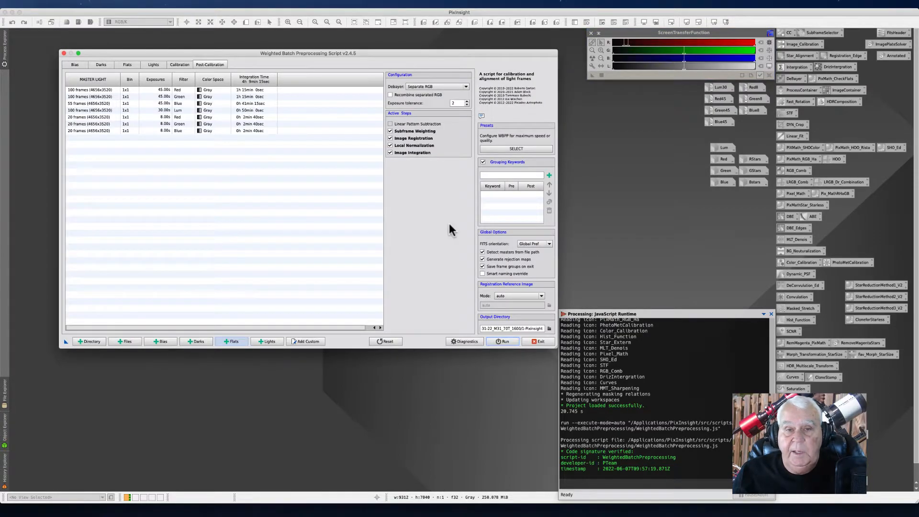
{"action": "left_click", "coordinate": [528, 342]}
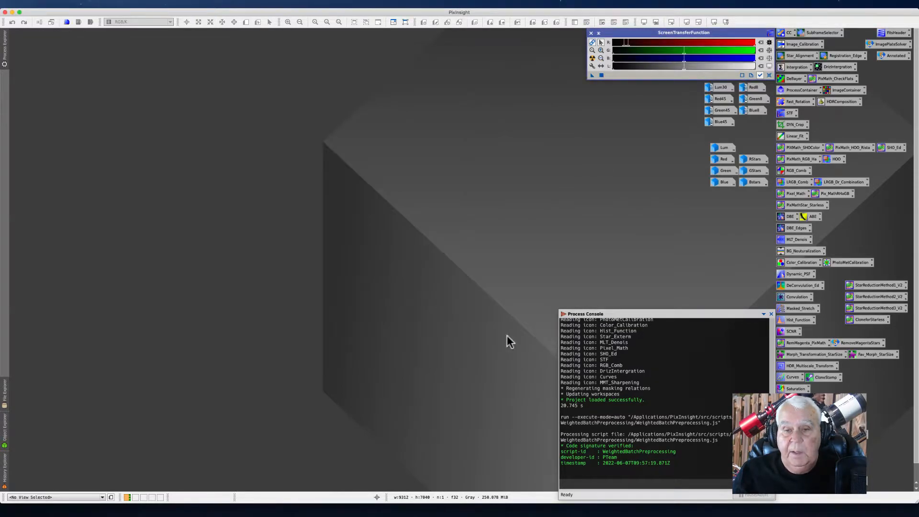
Step: Open all seven masterLight files from the master output folder
{"action": "left_click", "coordinate": [57, 4]}
{"action": "left_click", "coordinate": [66, 13]}
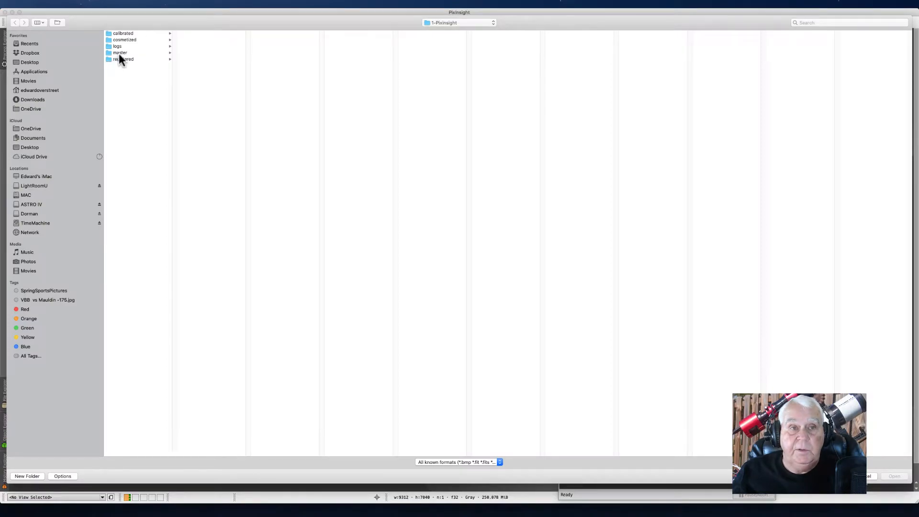
{"action": "left_click", "coordinate": [120, 53]}
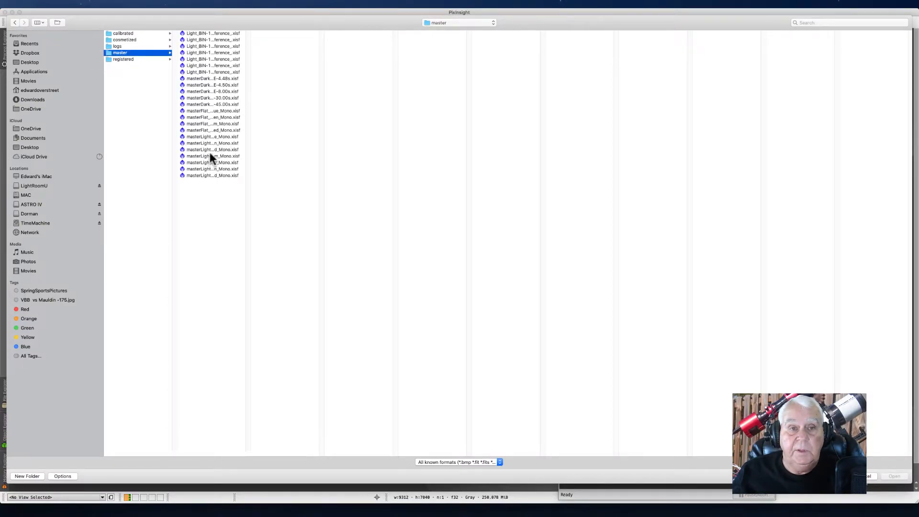
{"action": "left_click_drag", "start_coordinate": [249, 451], "coordinate": [395, 438]}
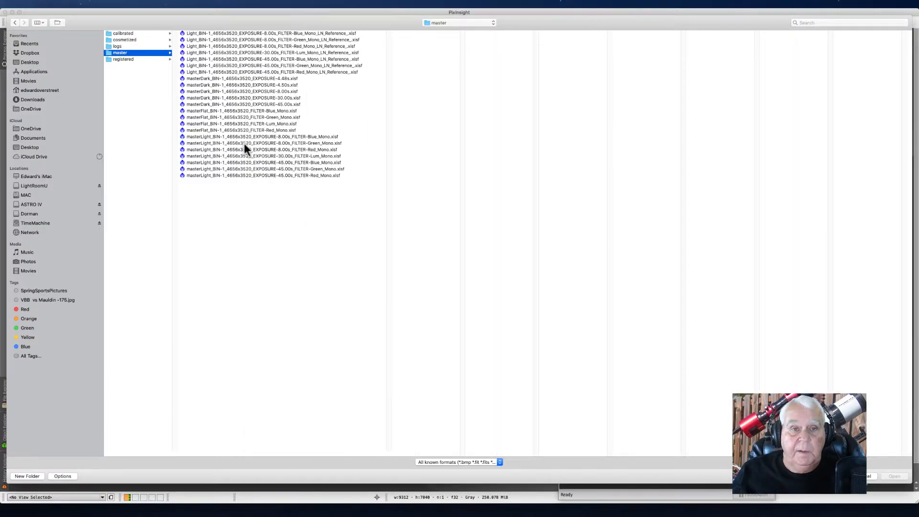
{"action": "left_click", "coordinate": [279, 136]}
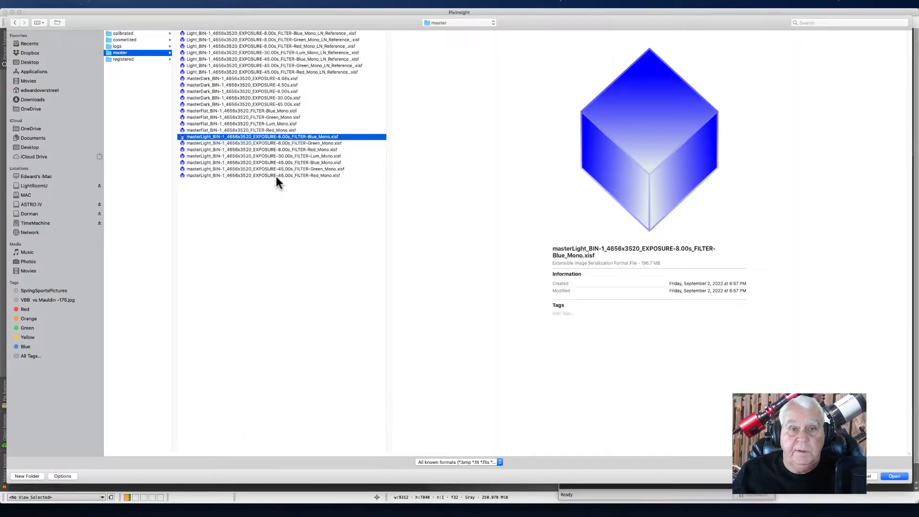
{"action": "left_click", "coordinate": [279, 175], "text": "shift"}
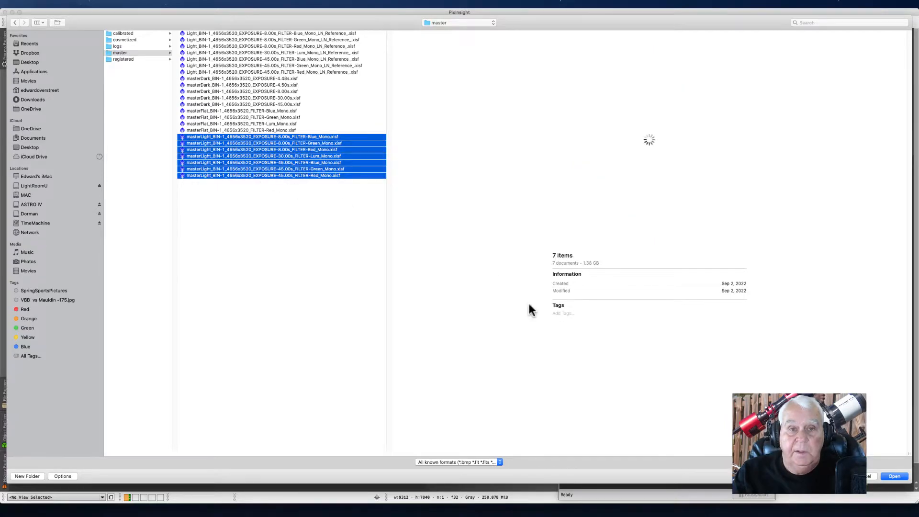
{"action": "left_click", "coordinate": [892, 476]}
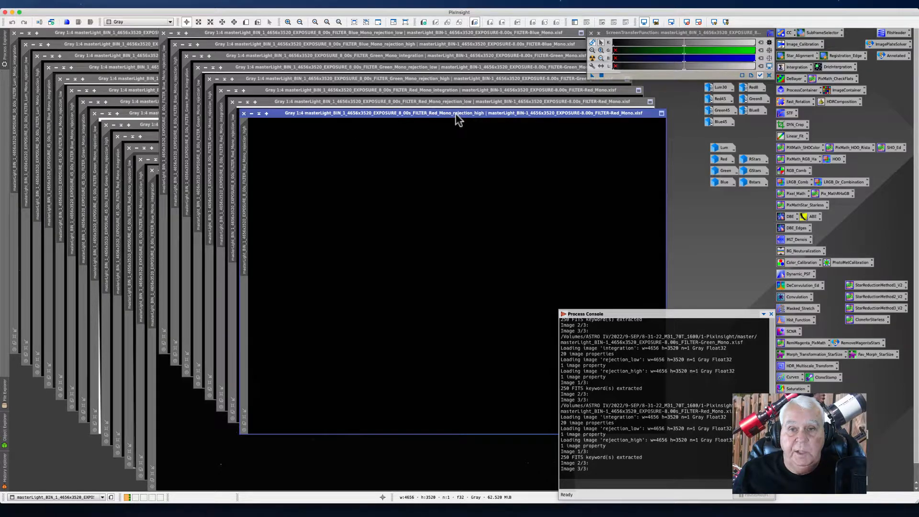
Step: Close the red rejection maps and apply an automatic screen stretch to the red 8 s integration image
{"action": "left_click", "coordinate": [244, 113]}
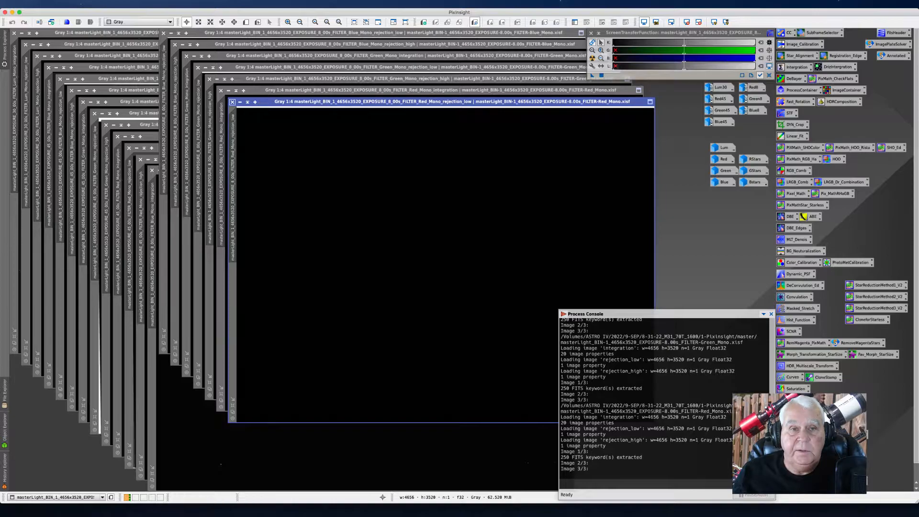
{"action": "left_click", "coordinate": [233, 102]}
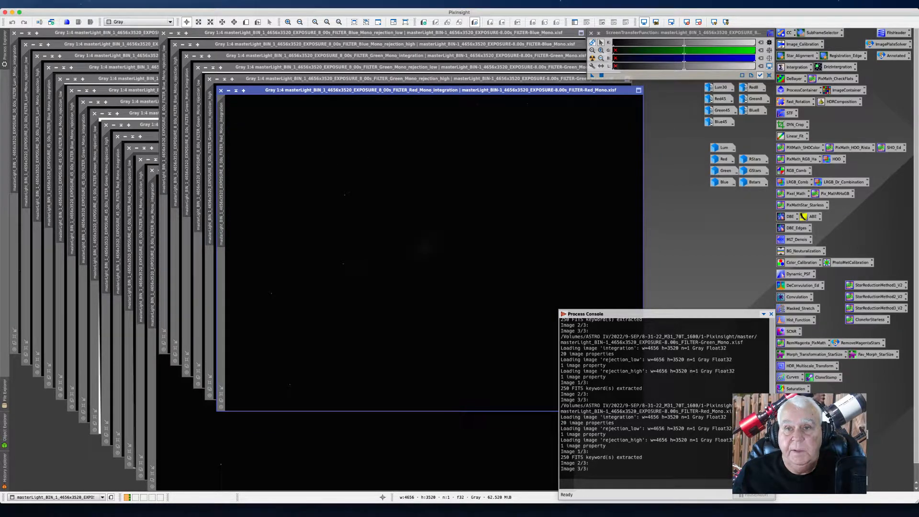
{"action": "left_click", "coordinate": [593, 61]}
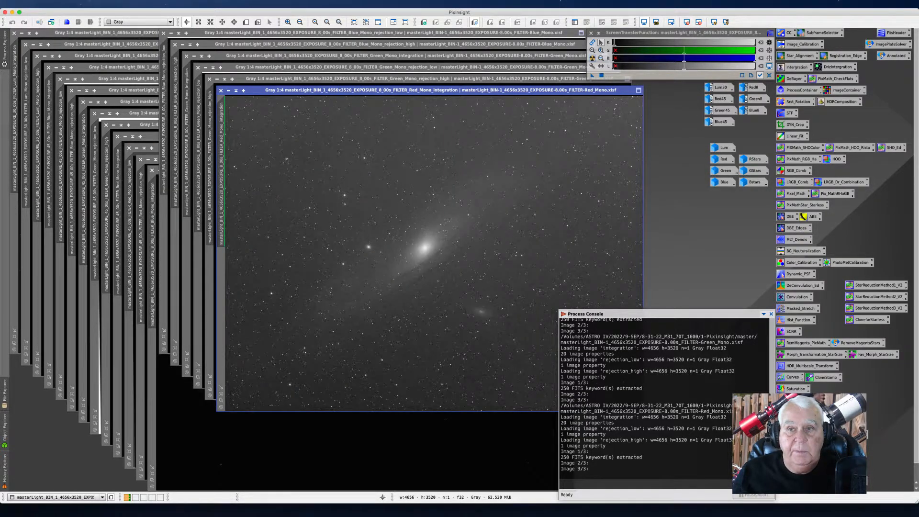
Step: Open the existing Red8 image to compare with the new red integration, then close it
{"action": "mouse_move", "coordinate": [222, 175]}
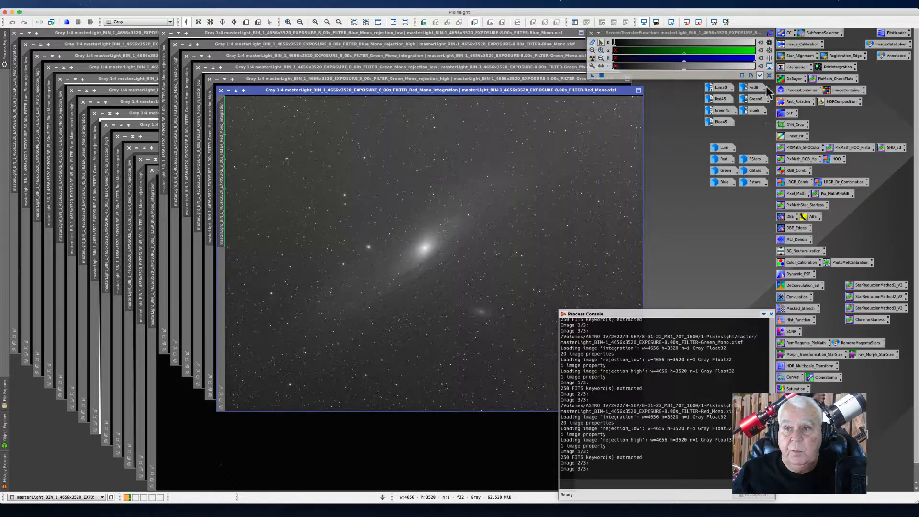
{"action": "mouse_move", "coordinate": [760, 98]}
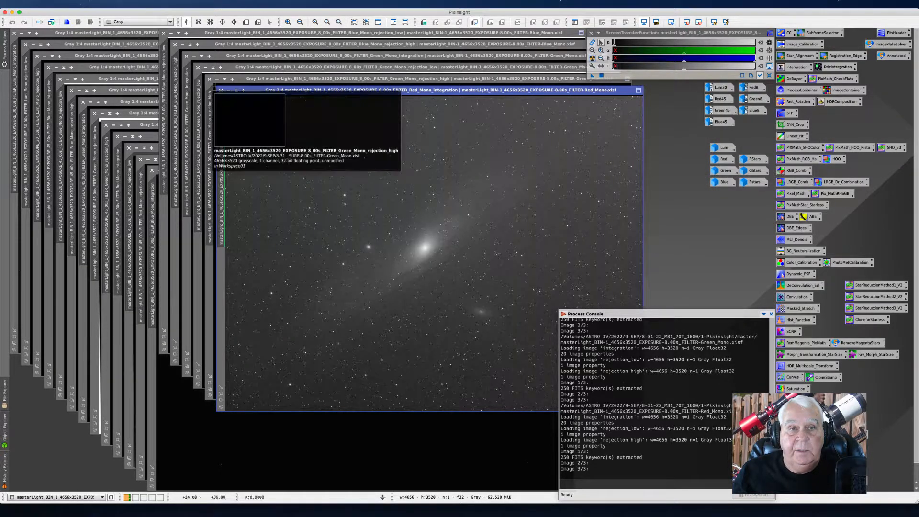
{"action": "double_click", "coordinate": [757, 87]}
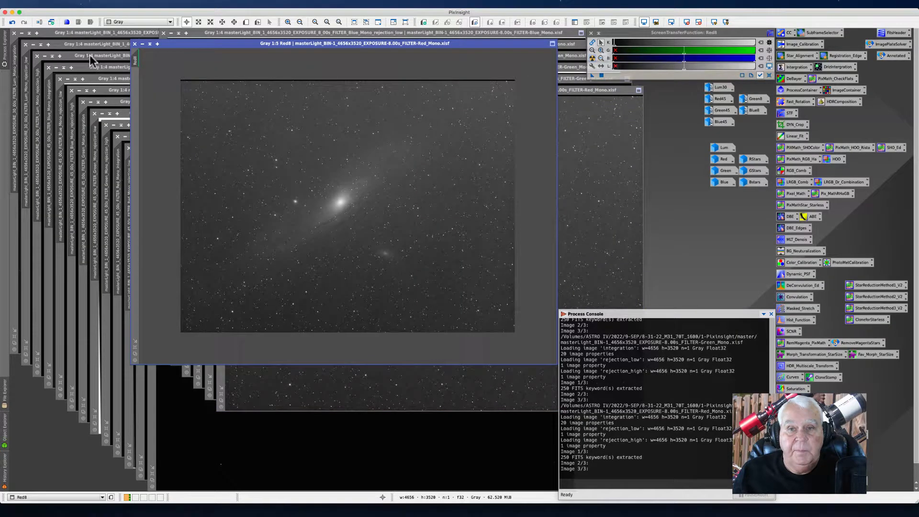
{"action": "left_click_drag", "start_coordinate": [225, 46], "coordinate": [168, 123]}
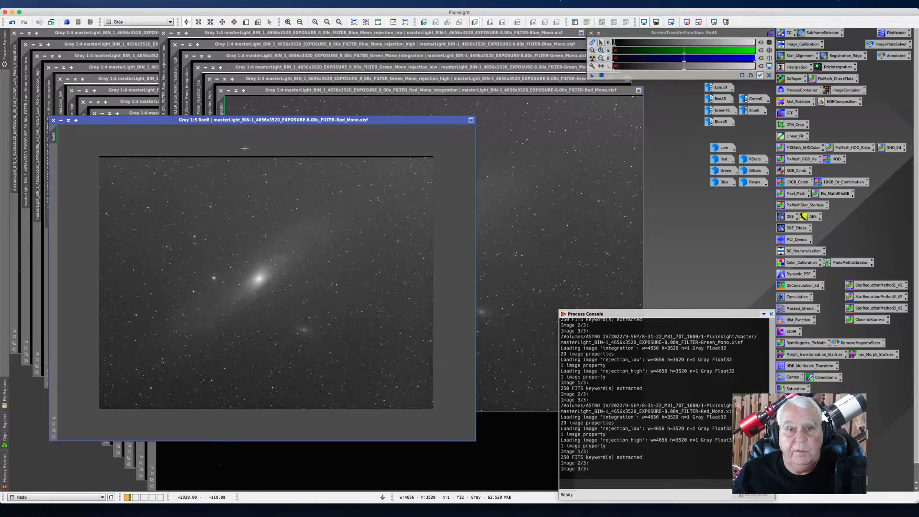
{"action": "left_click_drag", "start_coordinate": [95, 119], "coordinate": [176, 107]}
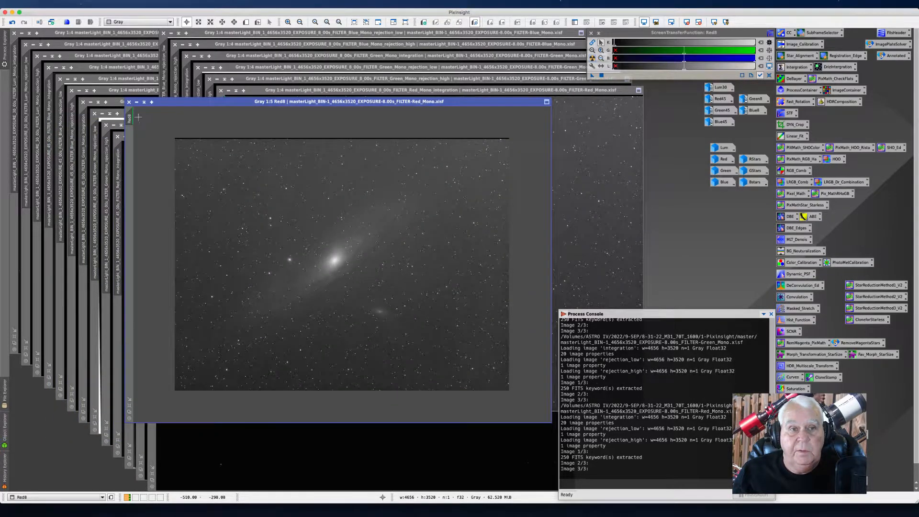
{"action": "left_click", "coordinate": [136, 102]}
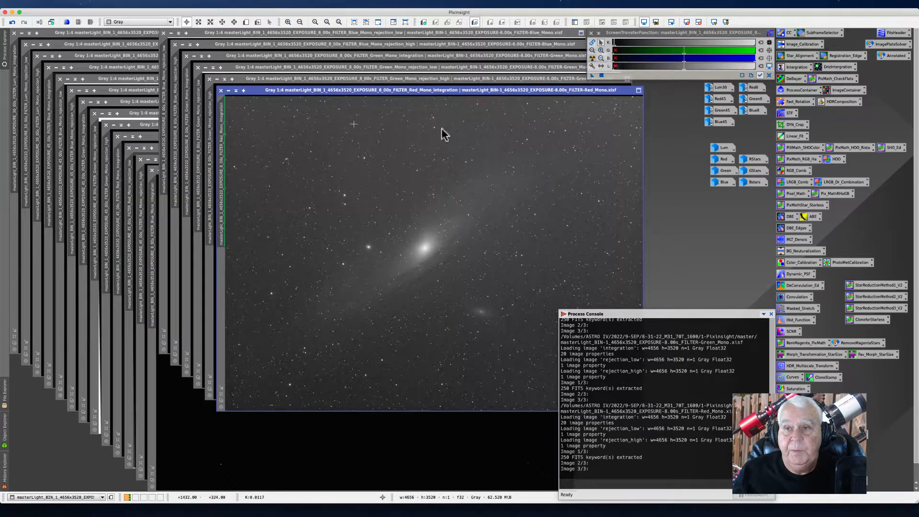
Step: Close the red integration and green rejection maps, then auto-stretch the green 8 s integration image
{"action": "left_click", "coordinate": [228, 91]}
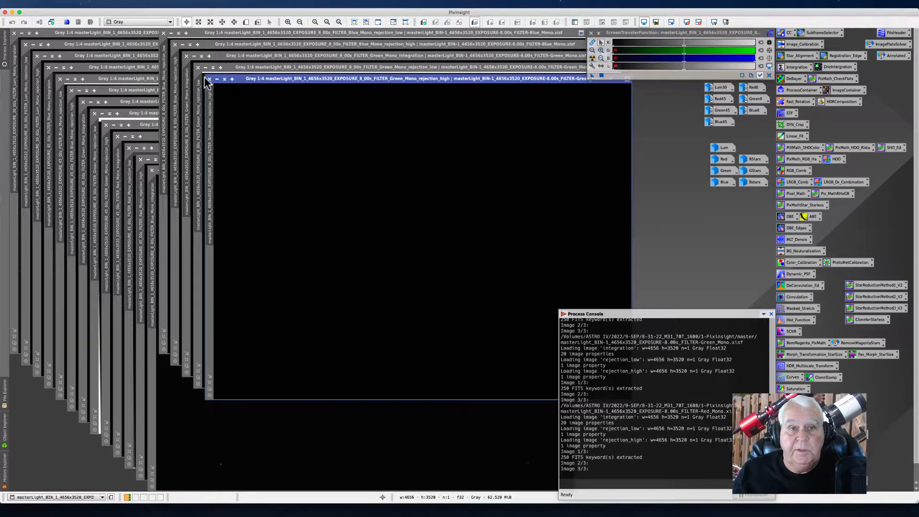
{"action": "left_click", "coordinate": [209, 80]}
{"action": "left_click", "coordinate": [198, 68]}
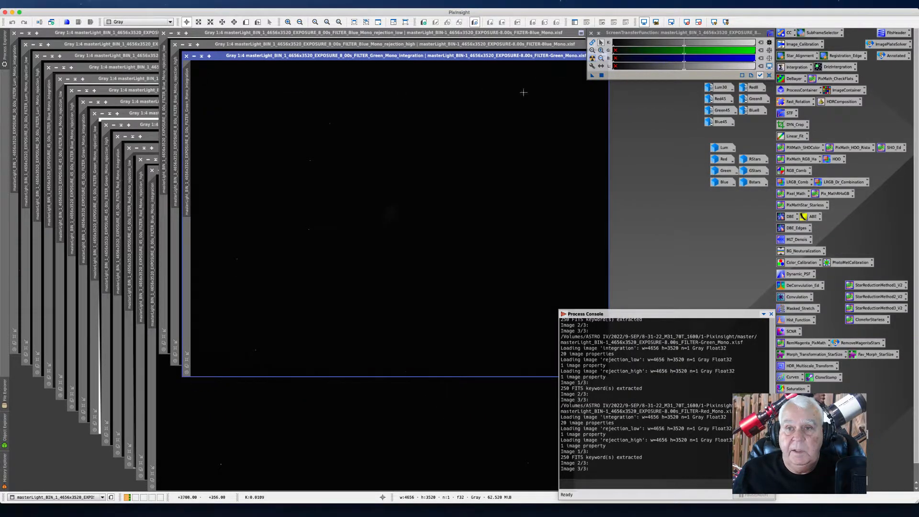
{"action": "left_click", "coordinate": [592, 58]}
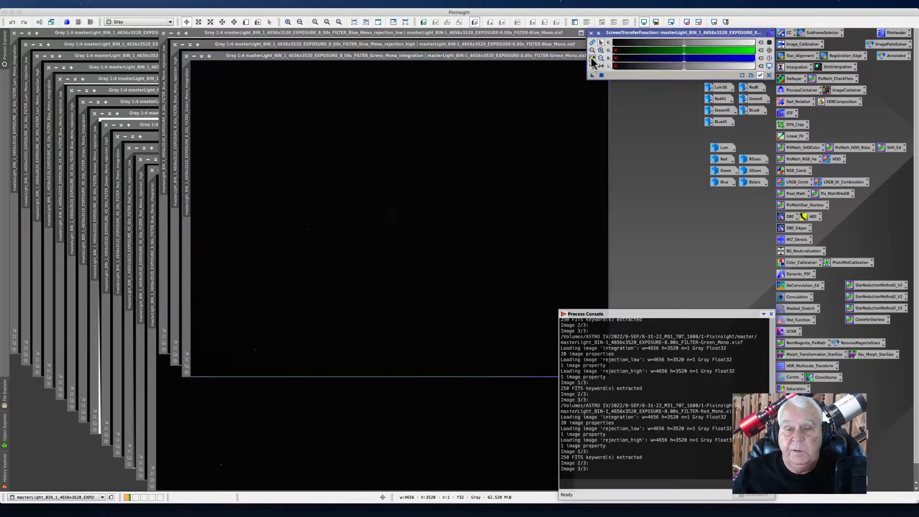
Step: Open the Green8 image for comparison, then close it along with the green integration and blue high rejection map
{"action": "left_click", "coordinate": [752, 100]}
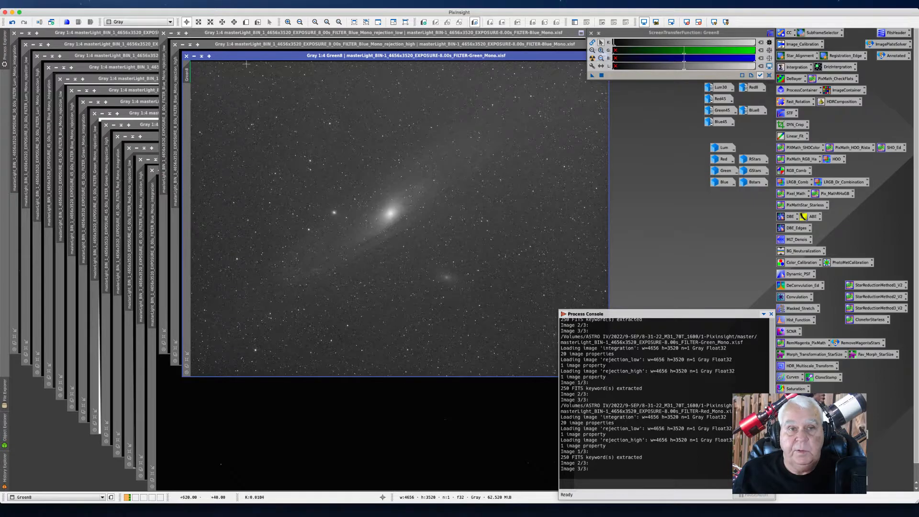
{"action": "left_click", "coordinate": [195, 56]}
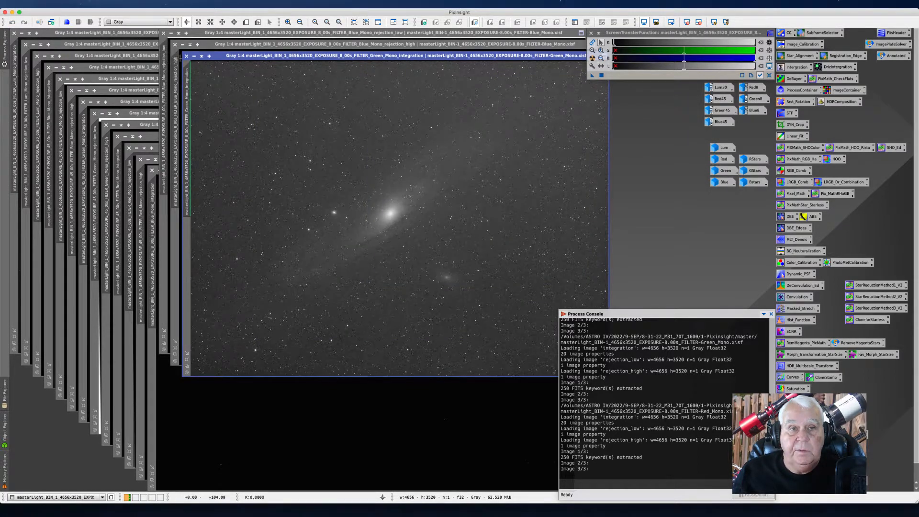
{"action": "left_click", "coordinate": [186, 56]}
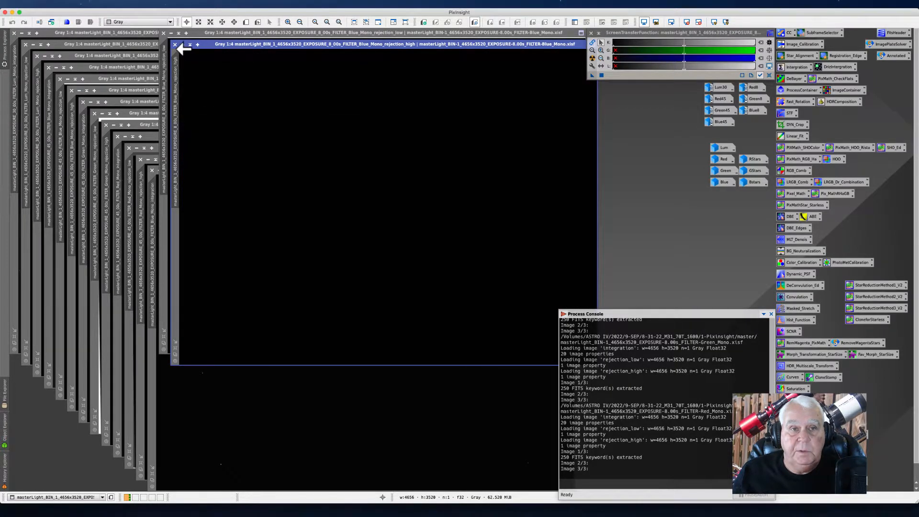
{"action": "left_click", "coordinate": [175, 45]}
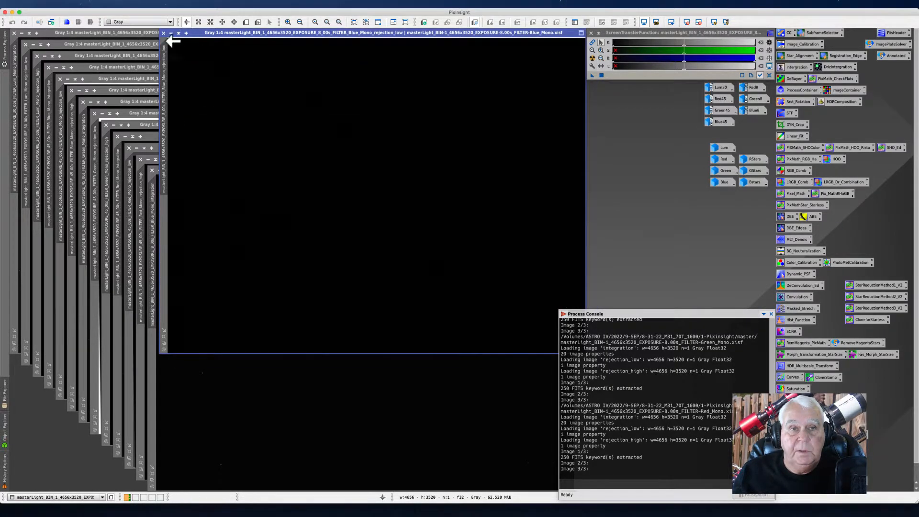
Step: Close the blue low rejection map and apply an automatic screen stretch to the blue 8 s integration image
{"action": "left_click", "coordinate": [163, 33]}
{"action": "left_click", "coordinate": [592, 58]}
{"action": "left_click_drag", "start_coordinate": [271, 171], "coordinate": [245, 68]}
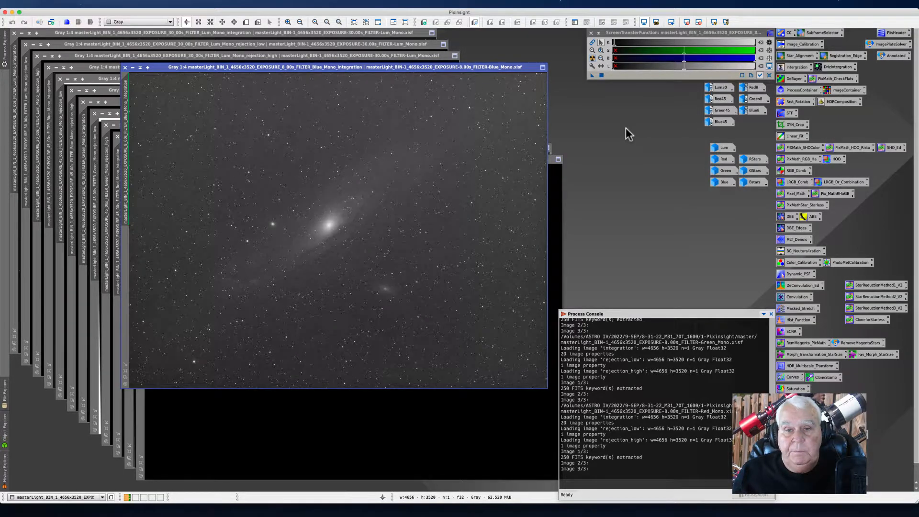
Step: Open the existing Blue8 image to compare with the new blue integration, then close it
{"action": "double_click", "coordinate": [755, 113]}
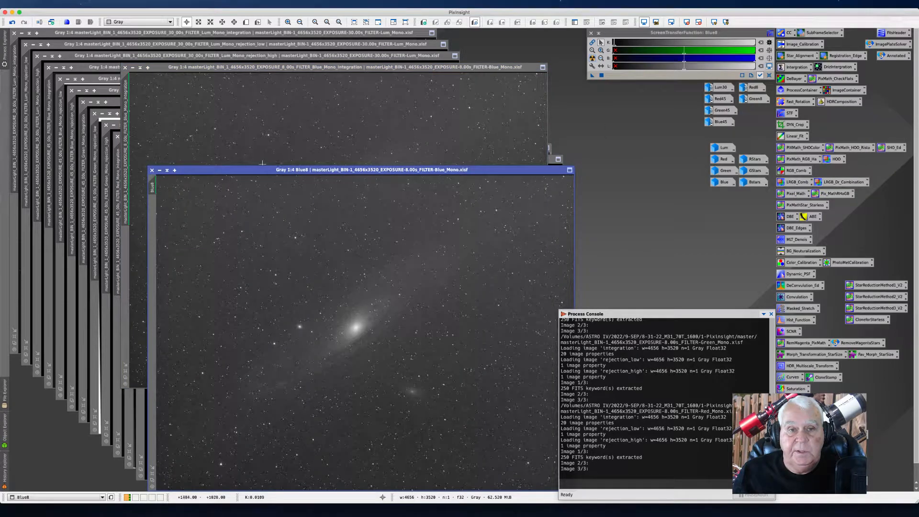
{"action": "left_click_drag", "start_coordinate": [228, 170], "coordinate": [367, 102]}
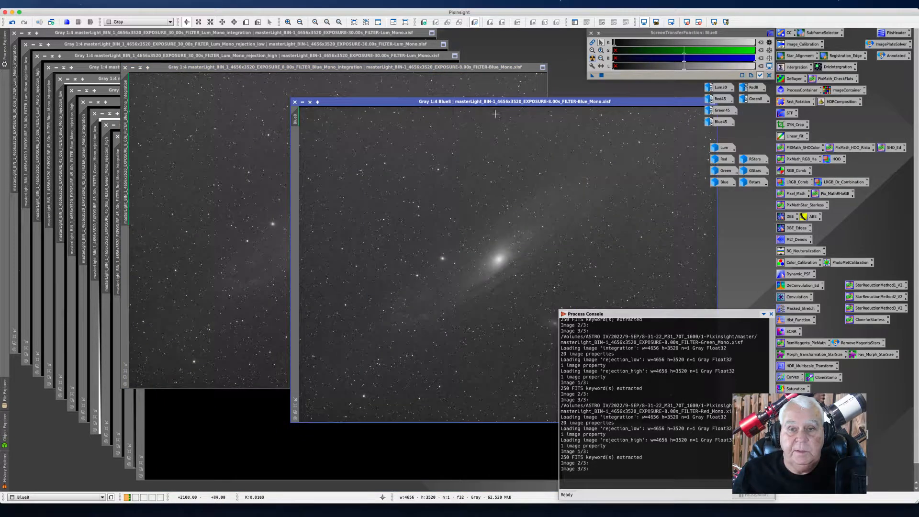
{"action": "left_click", "coordinate": [303, 102]}
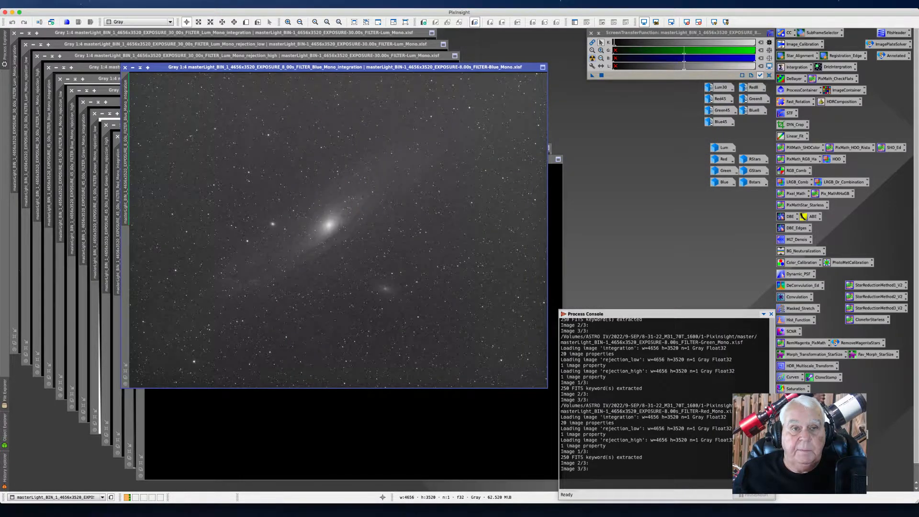
Step: Close the blue 8 s integration and the red 45 s rejection maps, then auto-stretch the red 45 s integration image
{"action": "left_click", "coordinate": [126, 67]}
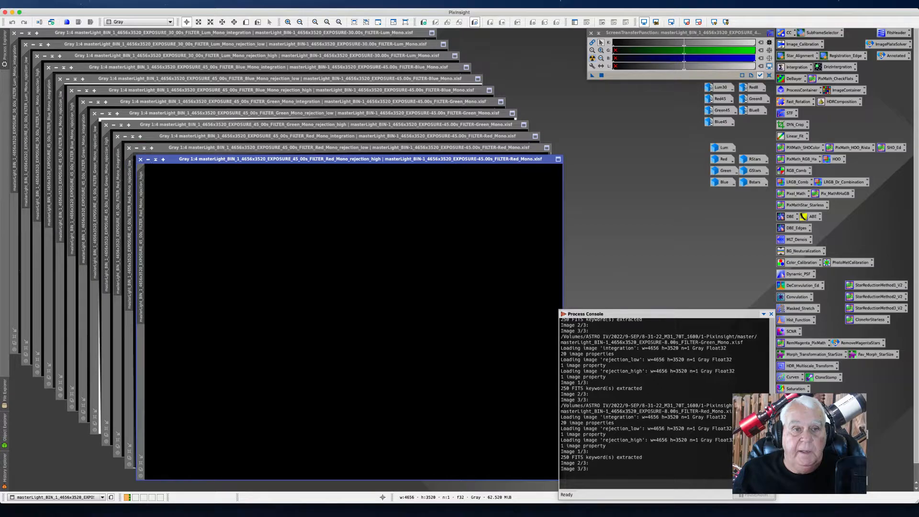
{"action": "left_click", "coordinate": [140, 160]}
{"action": "left_click", "coordinate": [128, 148]}
{"action": "left_click", "coordinate": [592, 58]}
{"action": "left_click_drag", "start_coordinate": [406, 137], "coordinate": [438, 47]}
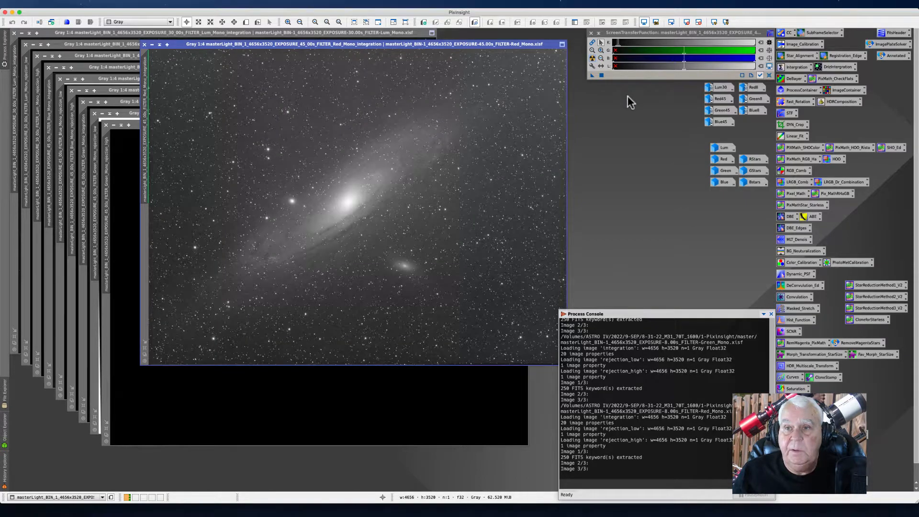
Step: Open the existing Red45 image for comparison, then close it
{"action": "left_click_drag", "start_coordinate": [718, 98], "coordinate": [723, 98]}
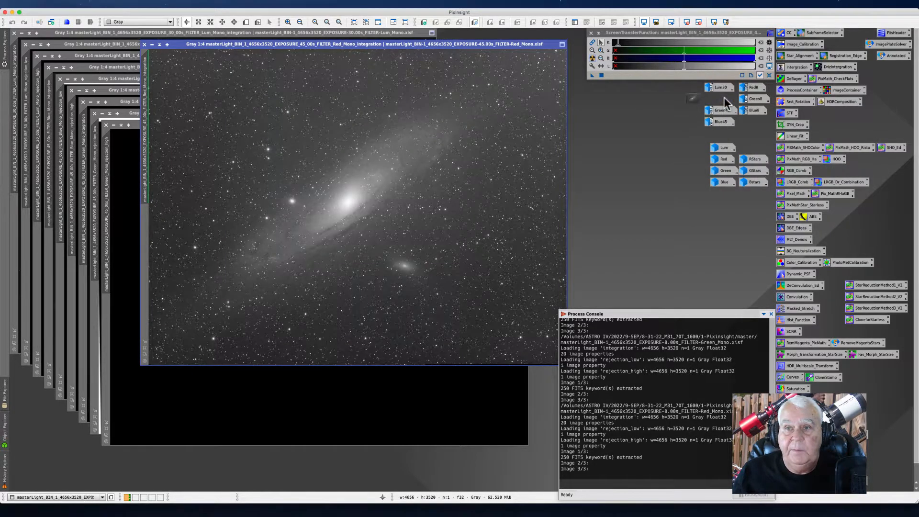
{"action": "left_click_drag", "start_coordinate": [265, 81], "coordinate": [718, 60]}
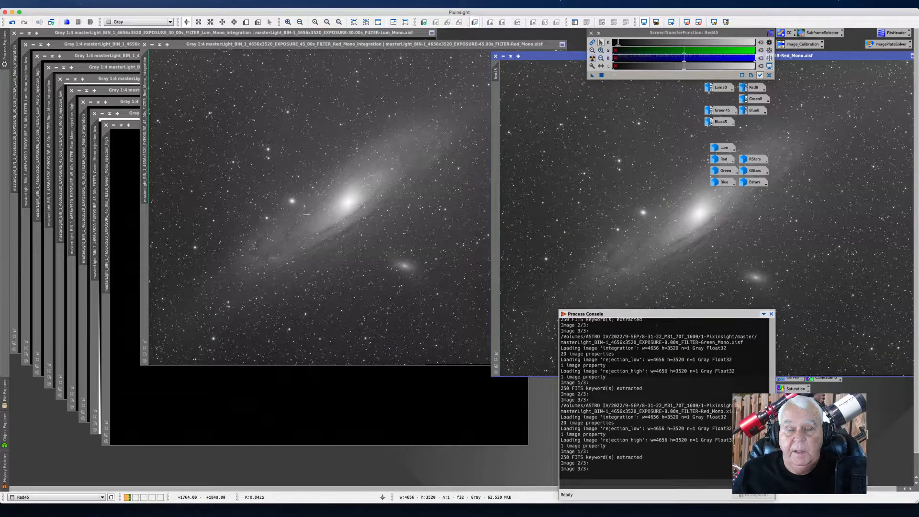
{"action": "left_click", "coordinate": [503, 56]}
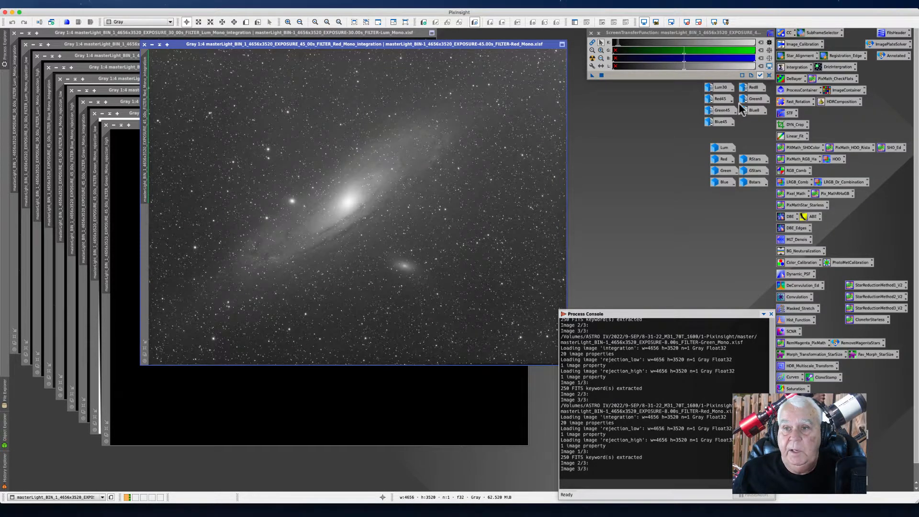
Step: Close the red 45 s integration along with the green 45 s rejection maps and green integration image
{"action": "left_click", "coordinate": [145, 45]}
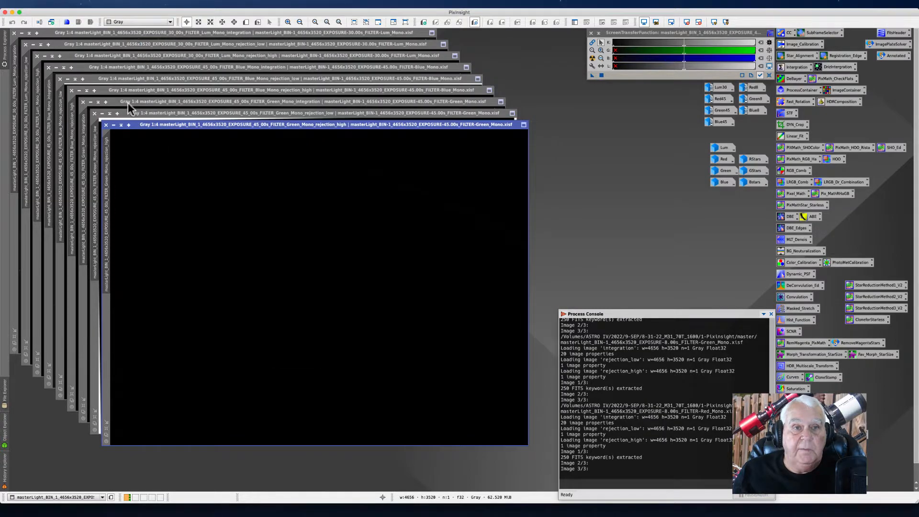
{"action": "left_click", "coordinate": [106, 126]}
{"action": "left_click", "coordinate": [94, 113]}
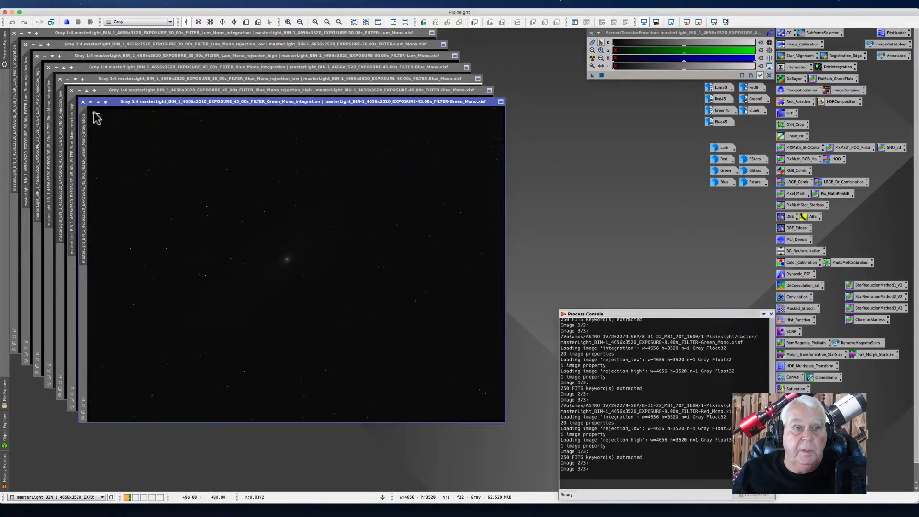
{"action": "left_click", "coordinate": [83, 101]}
Step: Close the remaining blue 45 s and Lum 30 s rejection maps and integration images
{"action": "left_click", "coordinate": [72, 90]}
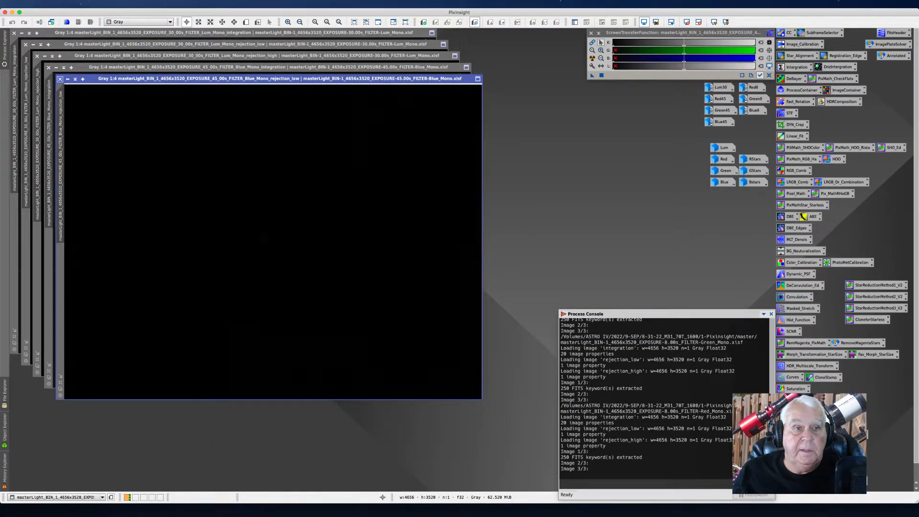
{"action": "left_click", "coordinate": [60, 78]}
{"action": "left_click", "coordinate": [49, 67]}
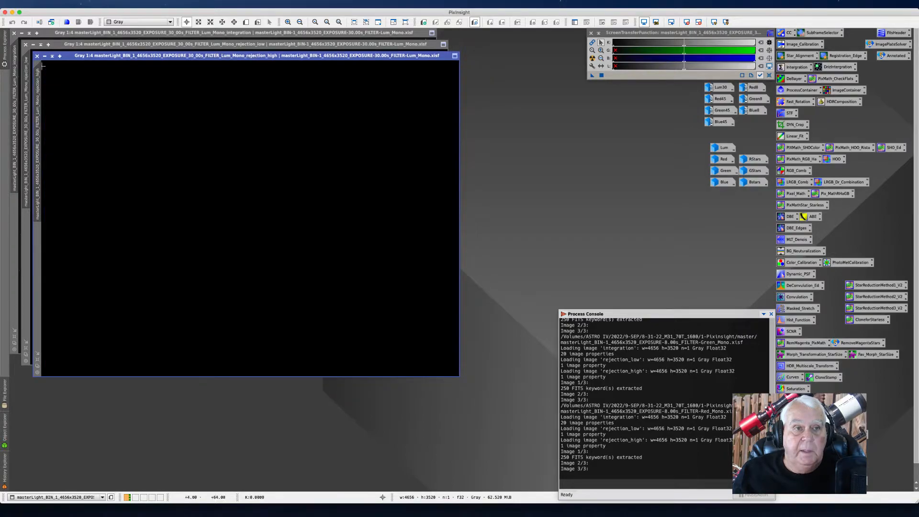
{"action": "left_click", "coordinate": [36, 56]}
{"action": "left_click", "coordinate": [25, 44]}
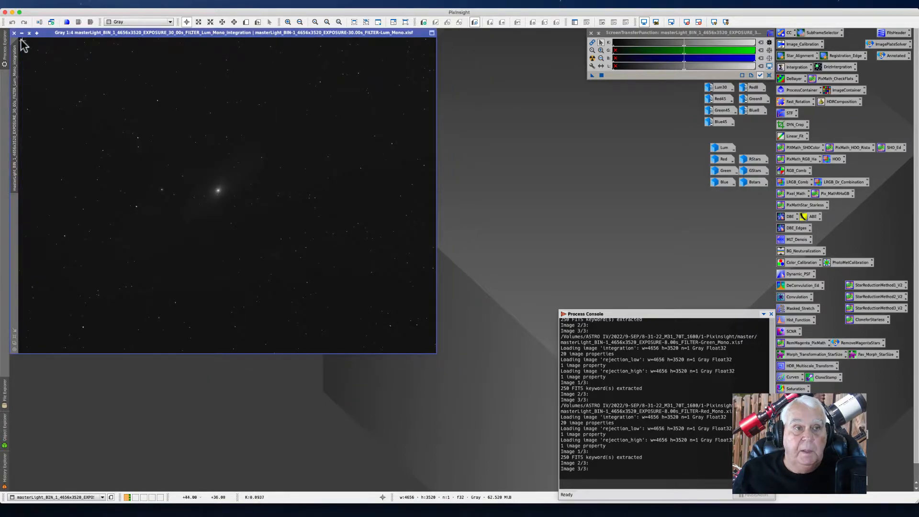
{"action": "left_click", "coordinate": [14, 33]}
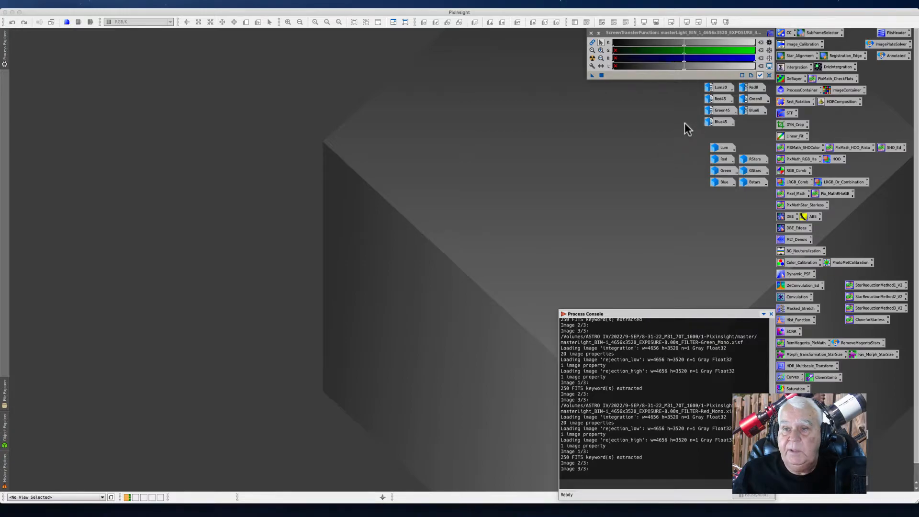
Step: Open the Green45 image and zoom in closely on its stars to inspect them
{"action": "double_click", "coordinate": [713, 113]}
{"action": "left_click_drag", "start_coordinate": [161, 103], "coordinate": [153, 77]}
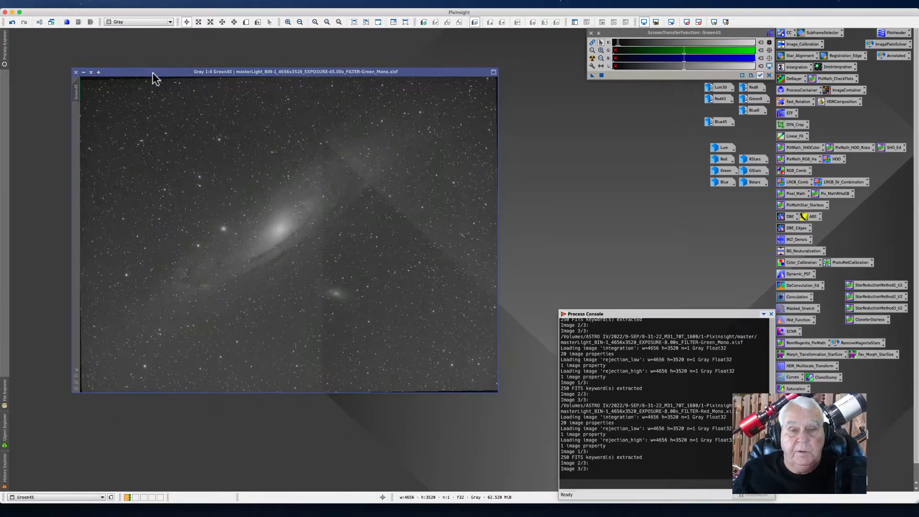
{"action": "scroll", "coordinate": [189, 169], "scroll_direction": "up", "scroll_amount": 4}
{"action": "scroll", "coordinate": [188, 170], "scroll_direction": "up", "scroll_amount": 2}
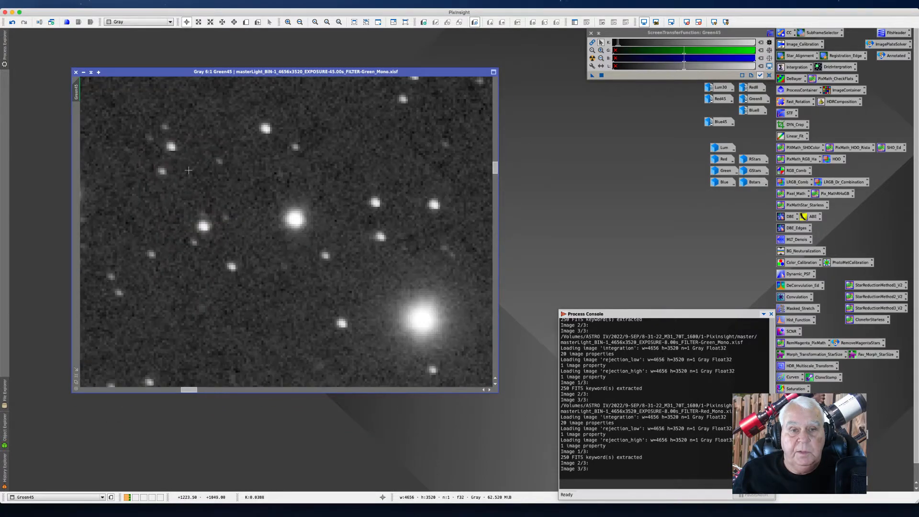
{"action": "scroll", "coordinate": [188, 170], "scroll_direction": "up", "scroll_amount": 1}
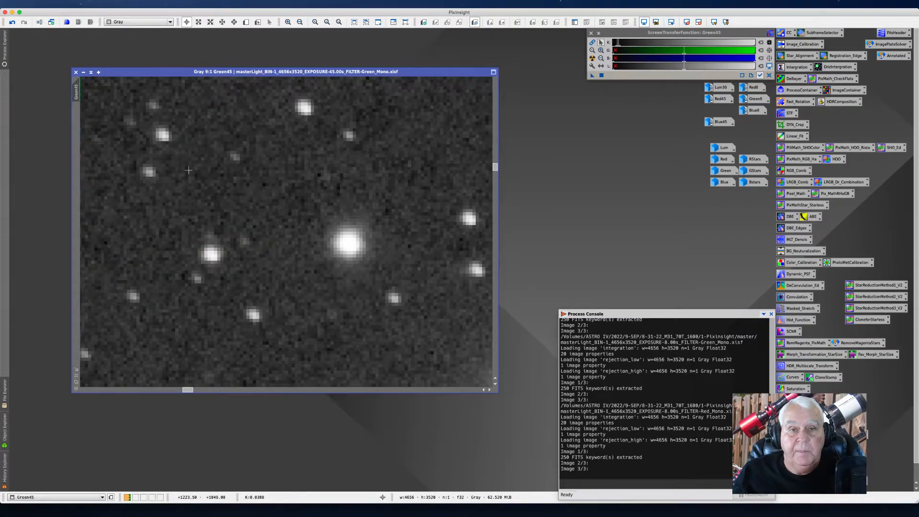
{"action": "scroll", "coordinate": [188, 171], "scroll_direction": "down", "scroll_amount": 1}
{"action": "left_click_drag", "start_coordinate": [137, 70], "coordinate": [115, 49]}
{"action": "scroll", "coordinate": [287, 209], "scroll_direction": "up", "scroll_amount": 1}
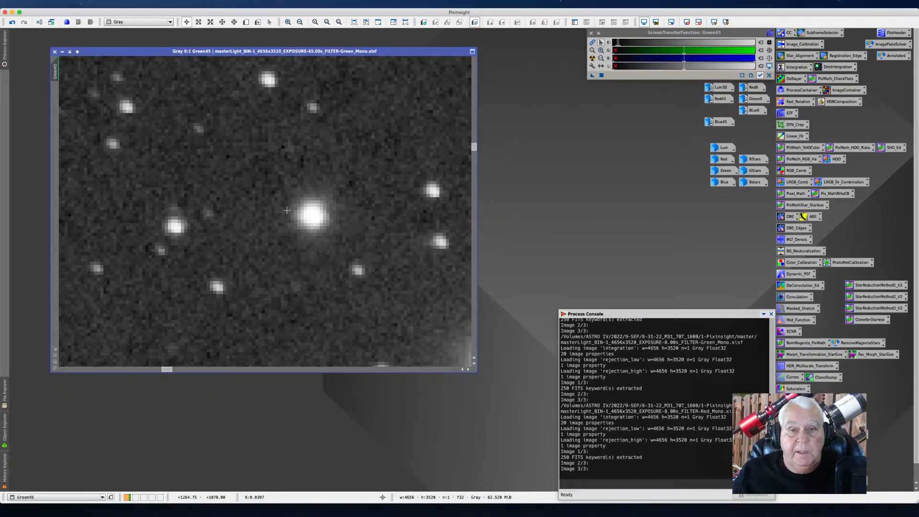
{"action": "scroll", "coordinate": [287, 210], "scroll_direction": "up", "scroll_amount": 1}
{"action": "left_click_drag", "start_coordinate": [116, 51], "coordinate": [113, 40]}
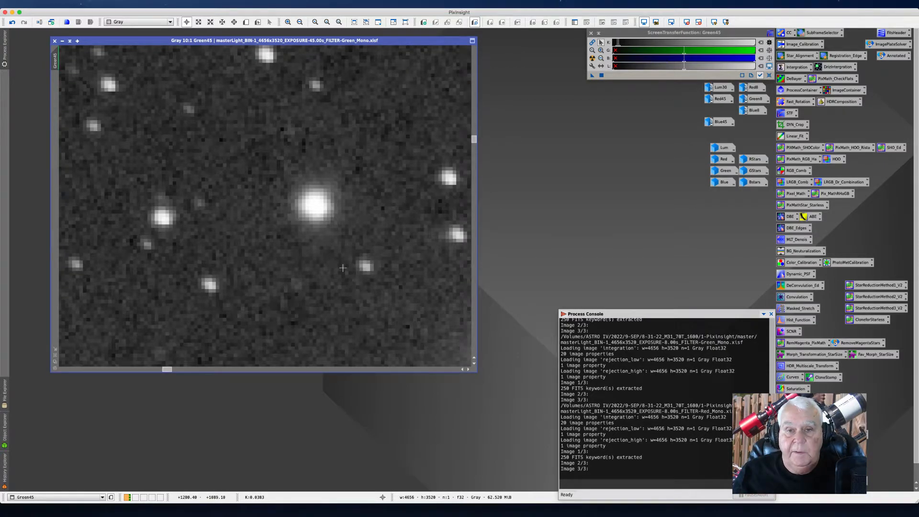
{"action": "left_click_drag", "start_coordinate": [124, 40], "coordinate": [100, 36]}
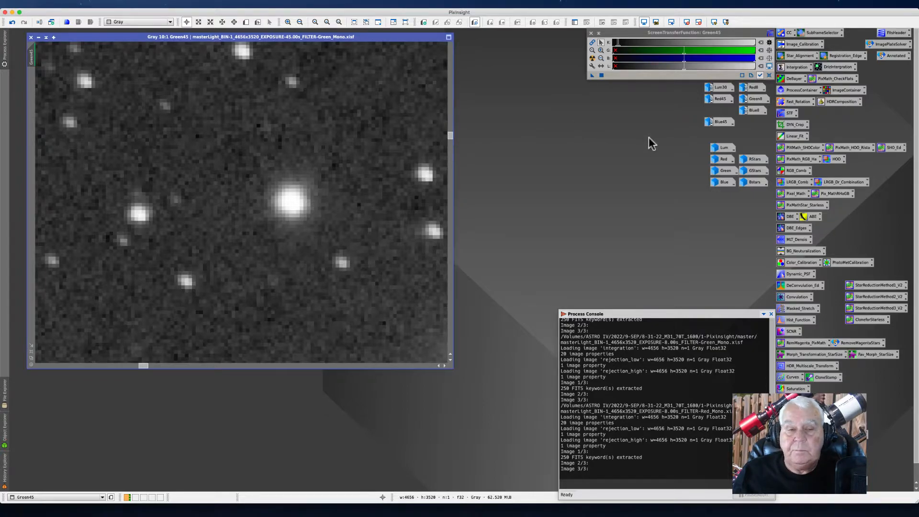
Step: Open the Green image and apply an automatic screen stretch to it
{"action": "mouse_move", "coordinate": [729, 146]}
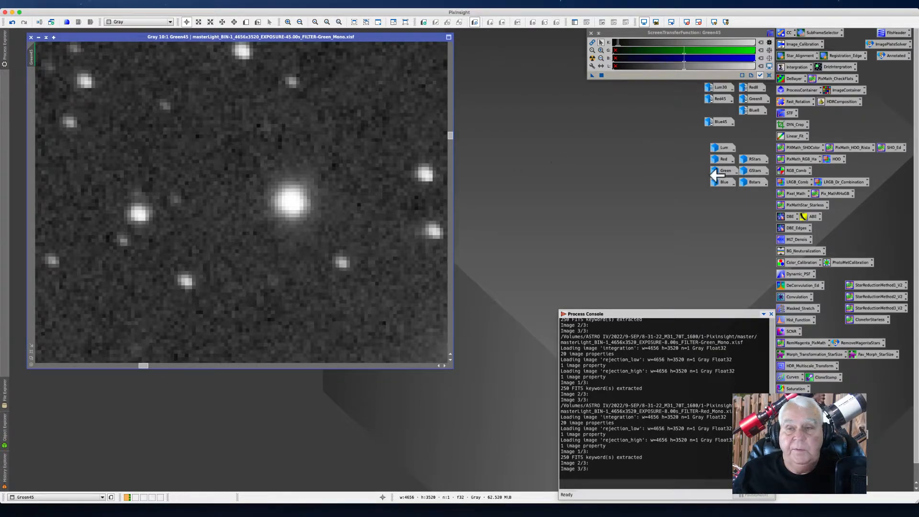
{"action": "double_click", "coordinate": [723, 170]}
{"action": "left_click_drag", "start_coordinate": [217, 110], "coordinate": [386, 98]}
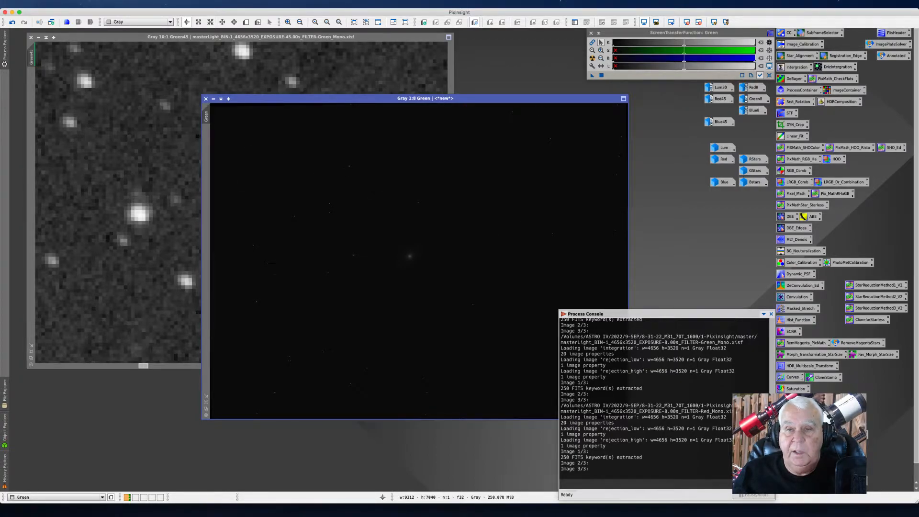
{"action": "left_click", "coordinate": [592, 58]}
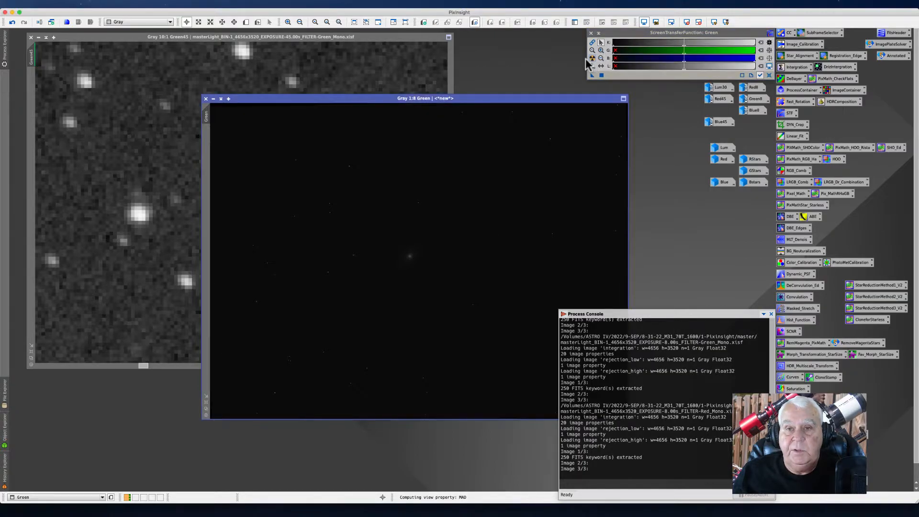
{"action": "left_click_drag", "start_coordinate": [335, 99], "coordinate": [368, 72]}
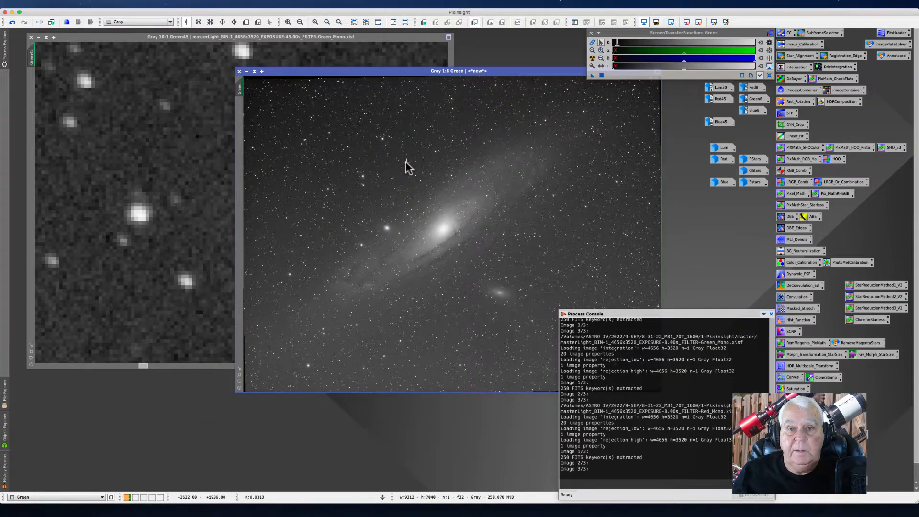
Step: Zoom into the Green image and compare its stars side by side with Green45, then close the Green image
{"action": "scroll", "coordinate": [405, 166], "scroll_direction": "up", "scroll_amount": 3}
{"action": "scroll", "coordinate": [405, 165], "scroll_direction": "up", "scroll_amount": 10}
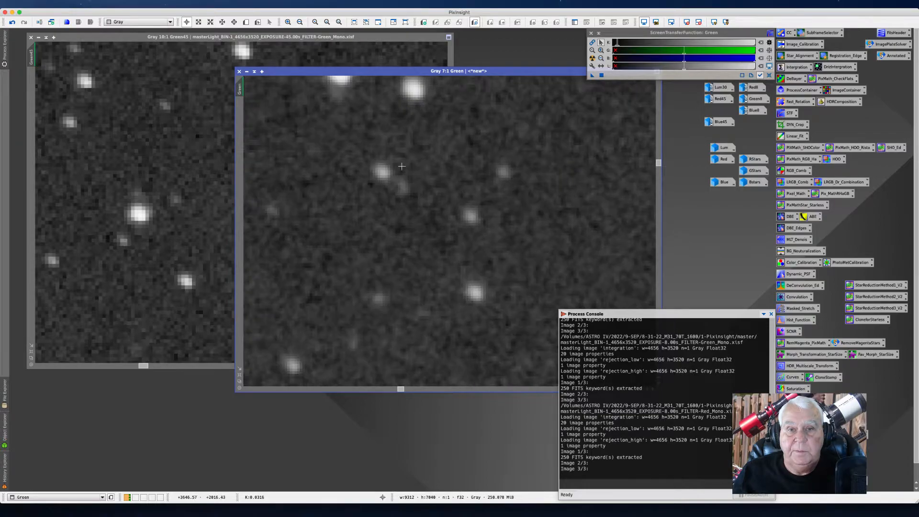
{"action": "left_click_drag", "start_coordinate": [290, 73], "coordinate": [250, 31]}
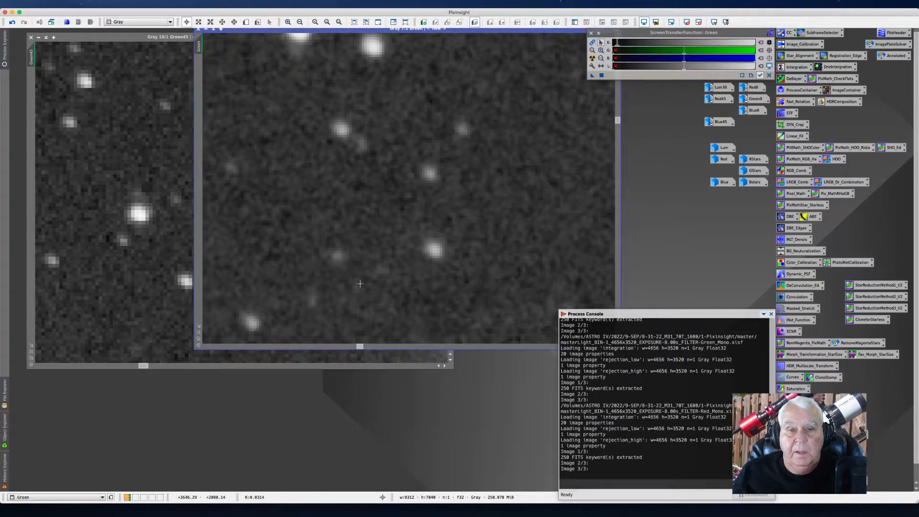
{"action": "mouse_move", "coordinate": [618, 122]}
{"action": "left_mouse_down"}
{"action": "mouse_move", "coordinate": [621, 134]}
{"action": "mouse_move", "coordinate": [616, 127]}
{"action": "left_mouse_up"}
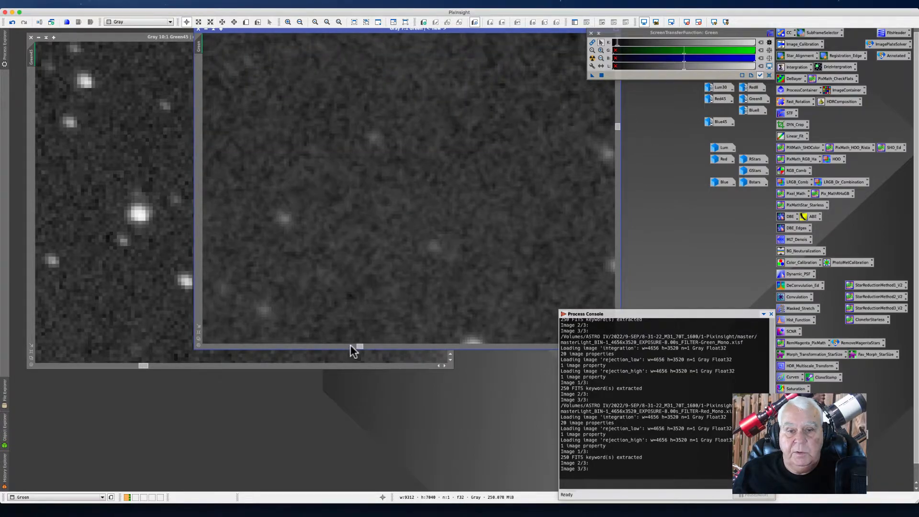
{"action": "left_click_drag", "start_coordinate": [357, 345], "coordinate": [365, 345]}
{"action": "scroll", "coordinate": [403, 255], "scroll_direction": "up", "scroll_amount": 1}
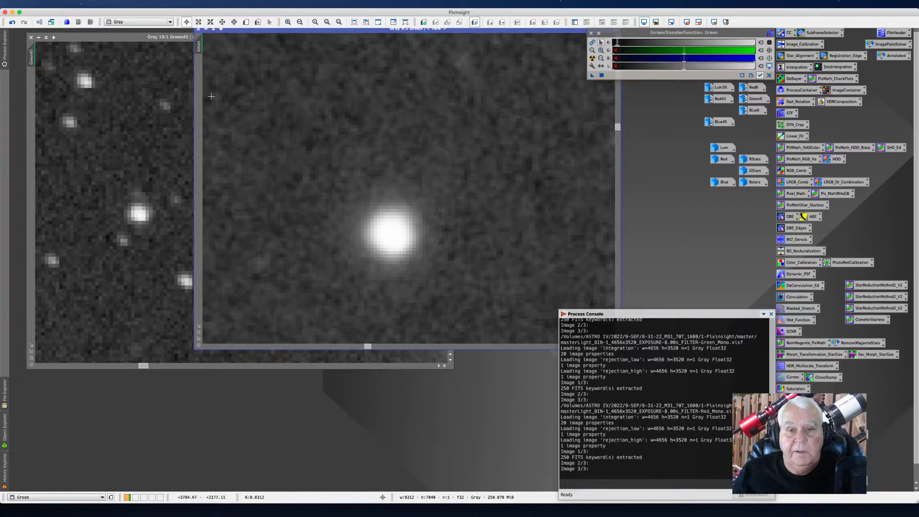
{"action": "left_click_drag", "start_coordinate": [198, 46], "coordinate": [30, 59]}
{"action": "left_click_drag", "start_coordinate": [262, 33], "coordinate": [344, 51]}
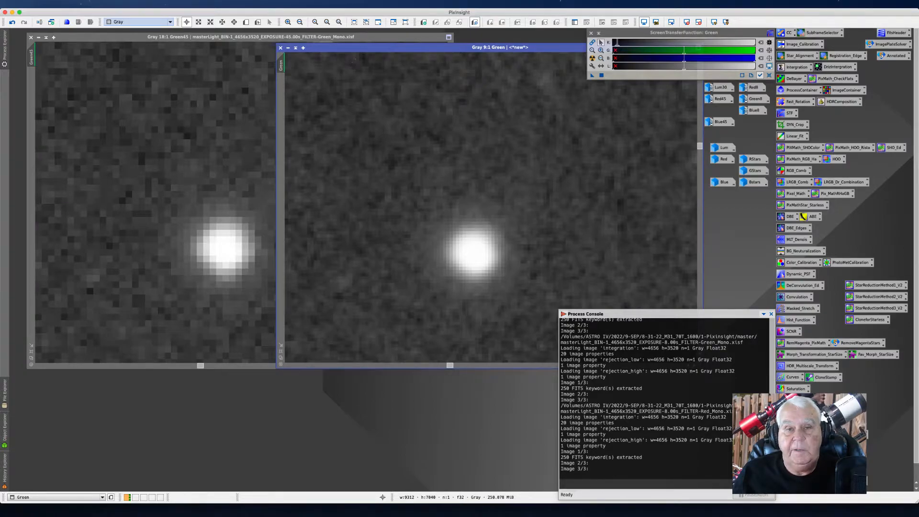
{"action": "left_click_drag", "start_coordinate": [364, 47], "coordinate": [360, 43]}
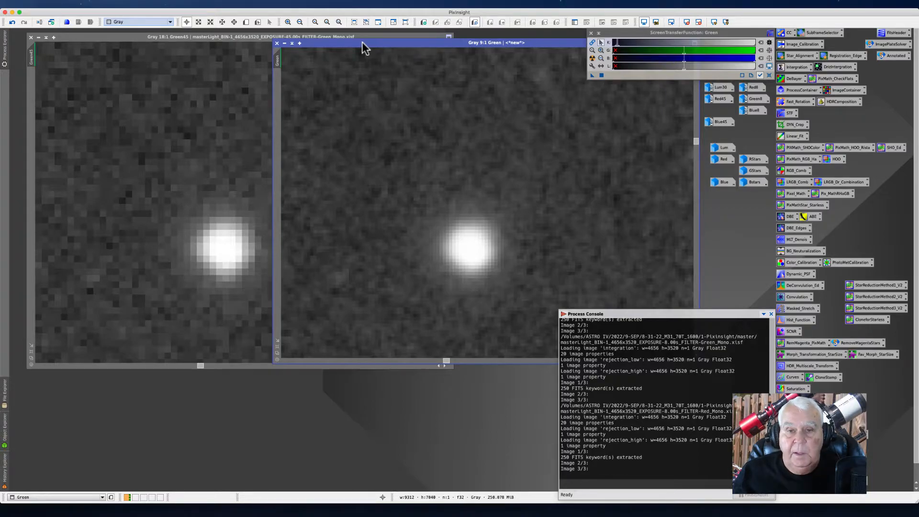
{"action": "left_click_drag", "start_coordinate": [362, 42], "coordinate": [360, 36]}
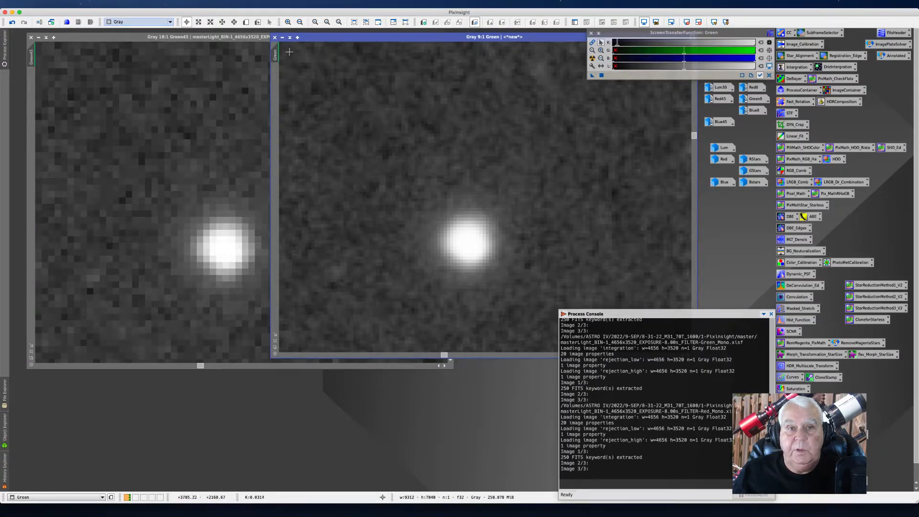
{"action": "left_click", "coordinate": [282, 39]}
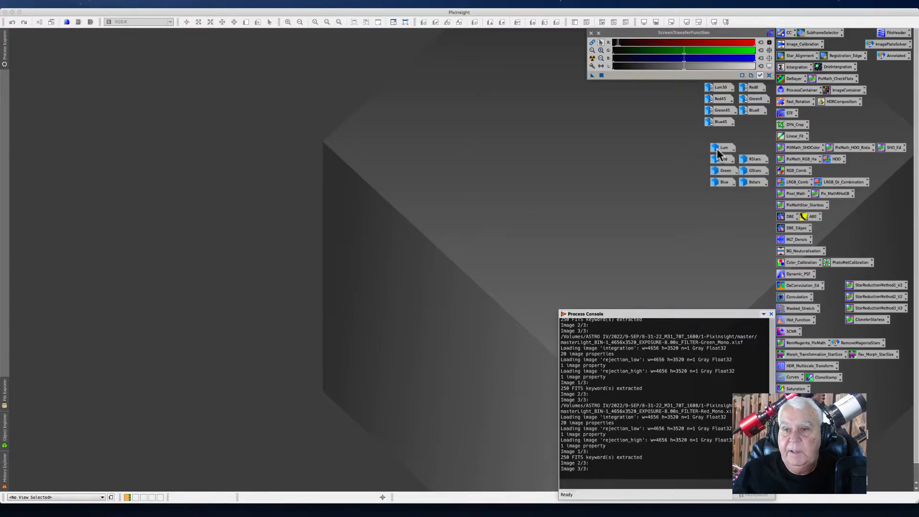
Step: Open the Lum image and zoom out to view it
{"action": "mouse_move", "coordinate": [721, 149]}
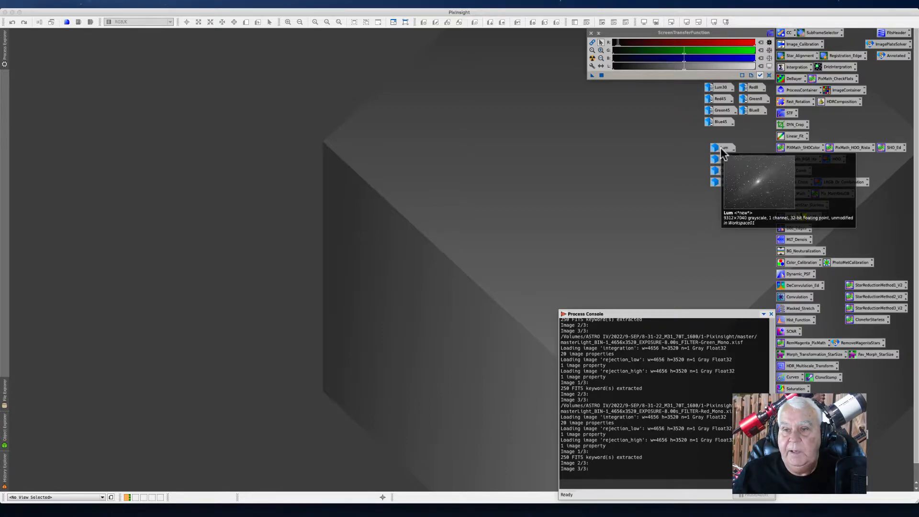
{"action": "double_click", "coordinate": [722, 149]}
{"action": "left_click_drag", "start_coordinate": [404, 53], "coordinate": [198, 58]}
{"action": "scroll", "coordinate": [226, 82], "scroll_direction": "down", "scroll_amount": 5}
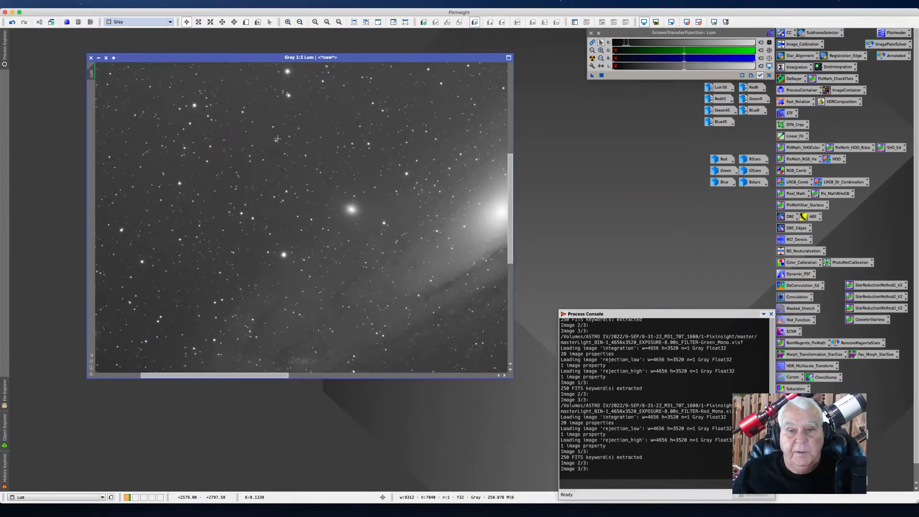
Step: Zoom further out on the Lum image, reposition its window, and minimize it back to an icon
{"action": "scroll", "coordinate": [277, 138], "scroll_direction": "down", "scroll_amount": 7}
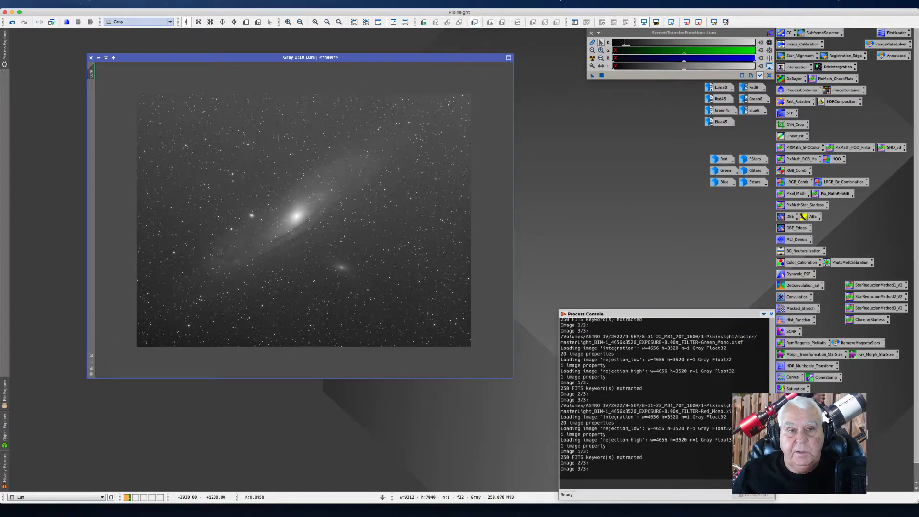
{"action": "left_click_drag", "start_coordinate": [253, 55], "coordinate": [247, 50]}
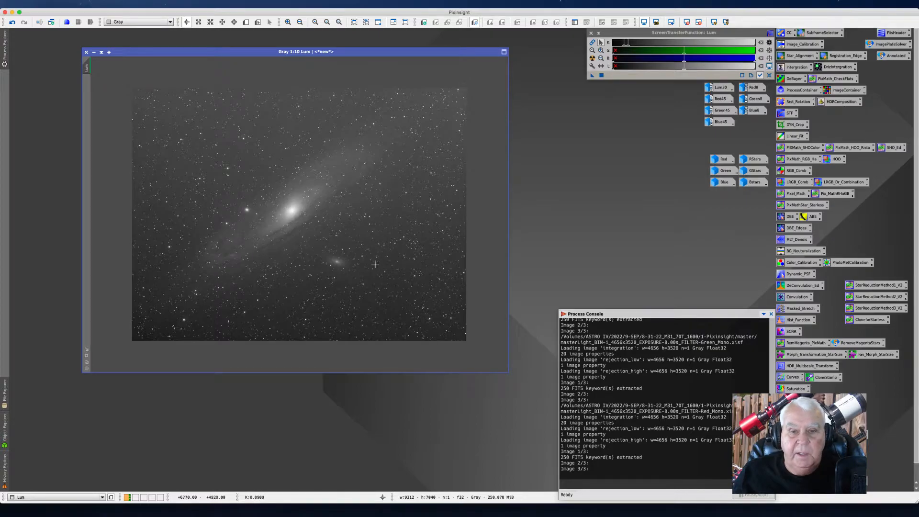
{"action": "left_click", "coordinate": [94, 52]}
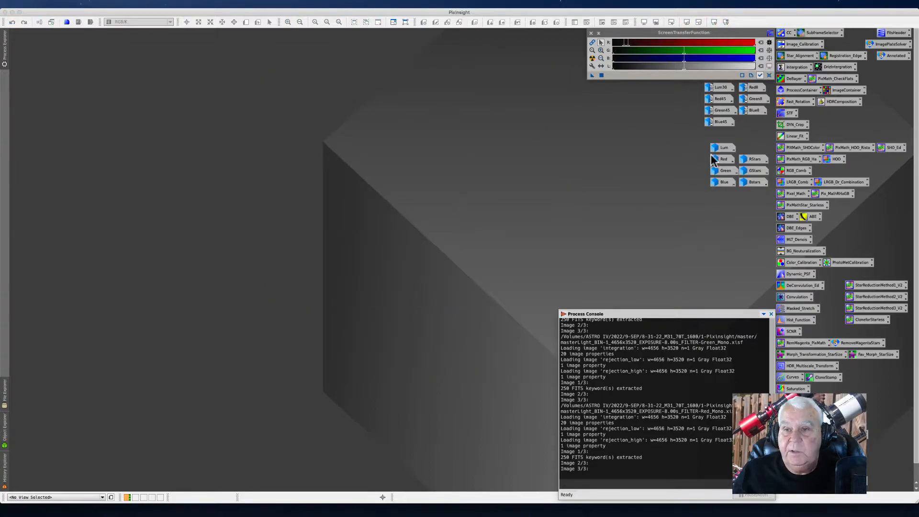
Step: Open the Red image, apply an automatic screen stretch, zoom out, and enlarge its window to show the whole frame
{"action": "double_click", "coordinate": [718, 159]}
{"action": "left_click_drag", "start_coordinate": [495, 133], "coordinate": [155, 57]}
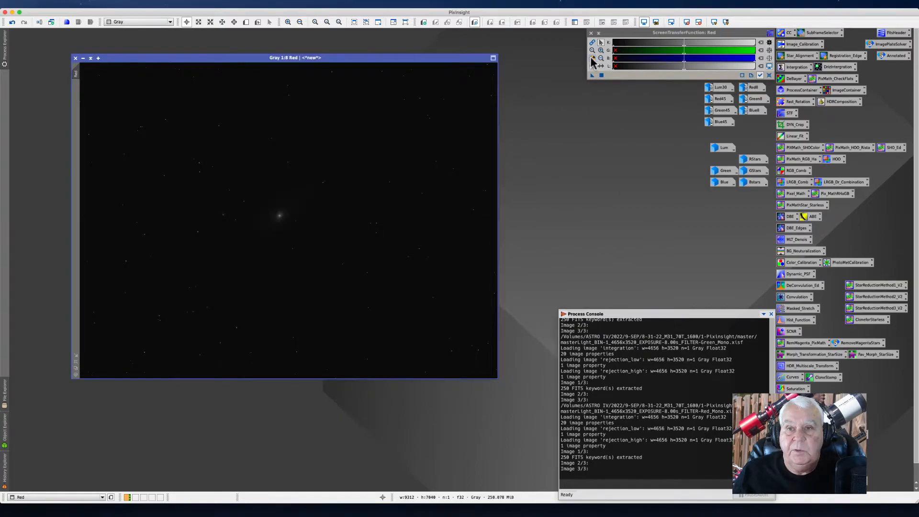
{"action": "left_click", "coordinate": [592, 58]}
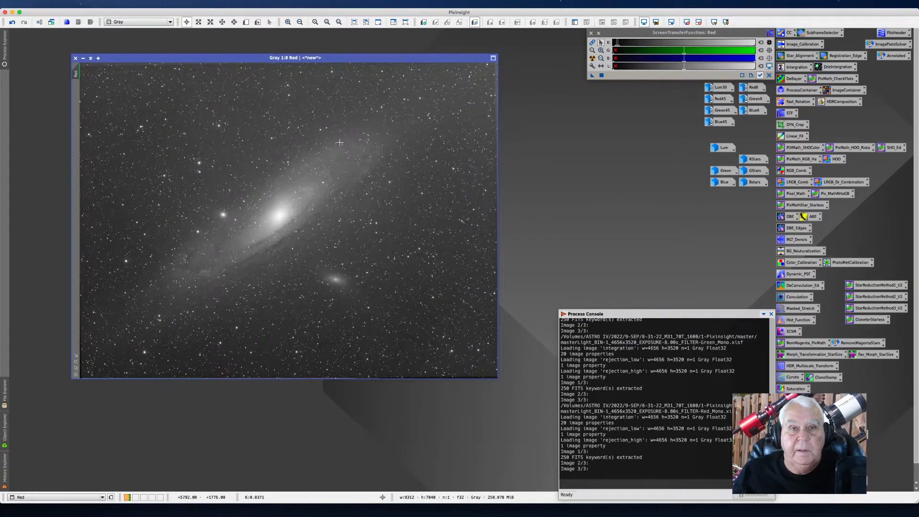
{"action": "scroll", "coordinate": [339, 142], "scroll_direction": "down", "scroll_amount": 1}
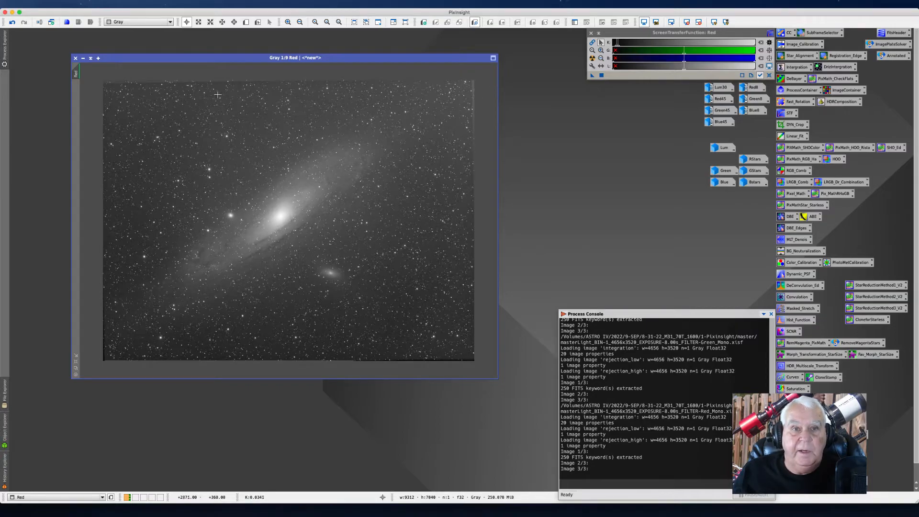
{"action": "left_click_drag", "start_coordinate": [240, 55], "coordinate": [241, 50]}
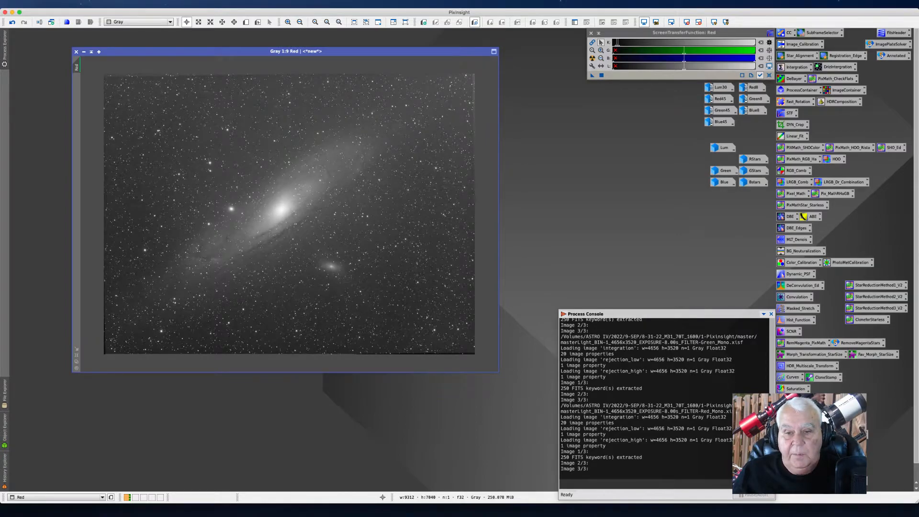
{"action": "left_click_drag", "start_coordinate": [498, 372], "coordinate": [529, 410]}
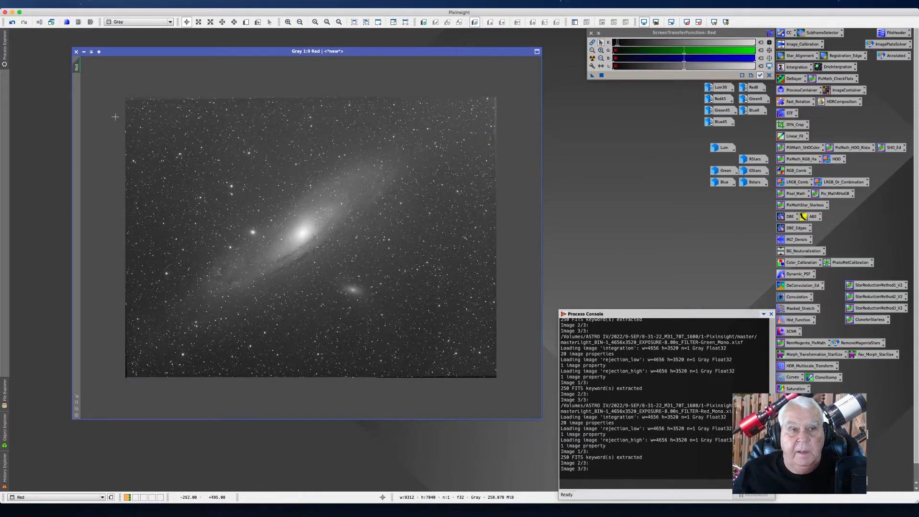
{"action": "left_click_drag", "start_coordinate": [117, 52], "coordinate": [105, 44]}
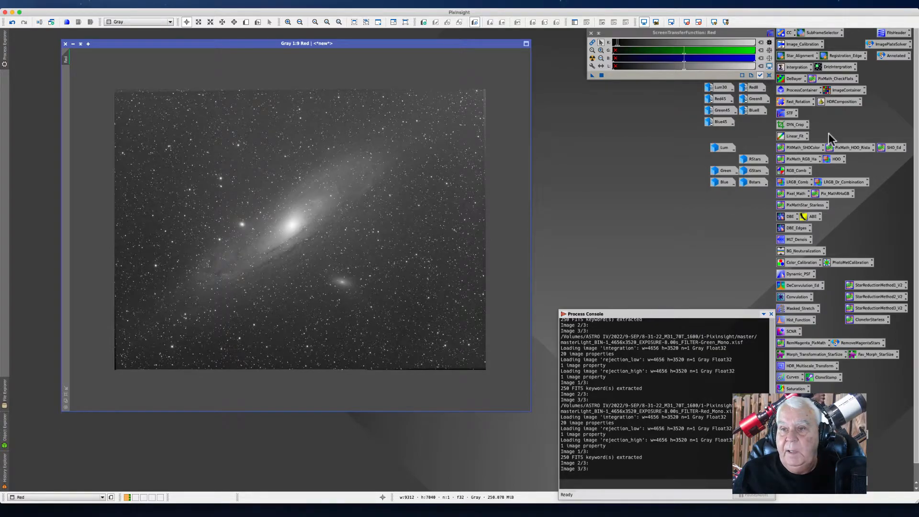
Step: Open DynamicCrop and trim the Red image's edges to a crop of about 9177 by 6851 pixels
{"action": "double_click", "coordinate": [794, 125]}
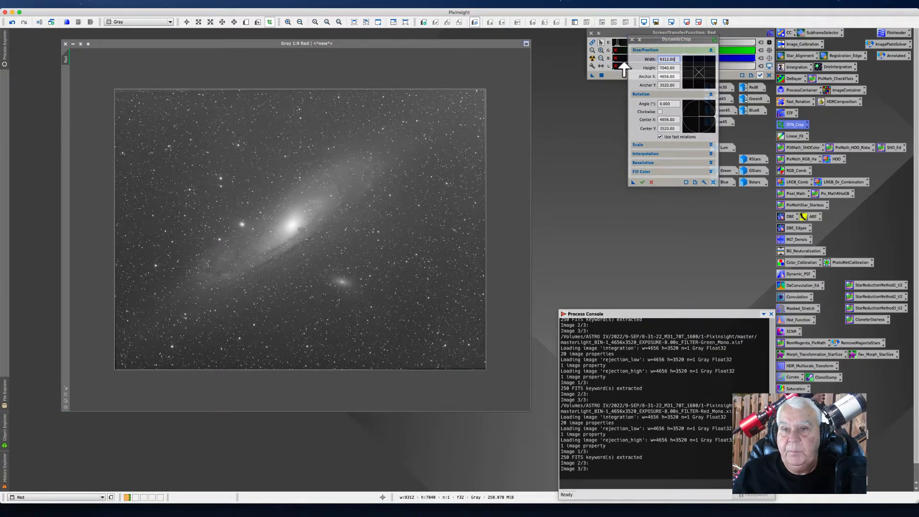
{"action": "left_click_drag", "start_coordinate": [647, 39], "coordinate": [580, 130]}
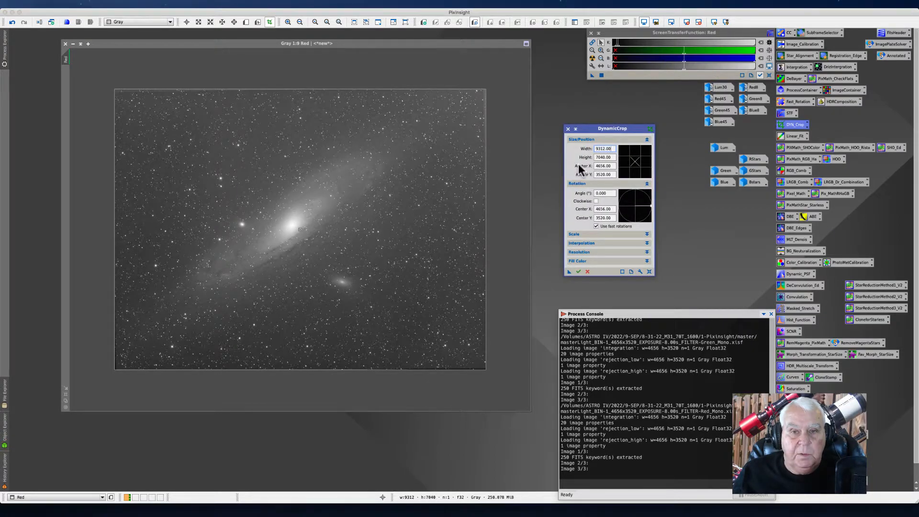
{"action": "left_click_drag", "start_coordinate": [487, 207], "coordinate": [483, 206]}
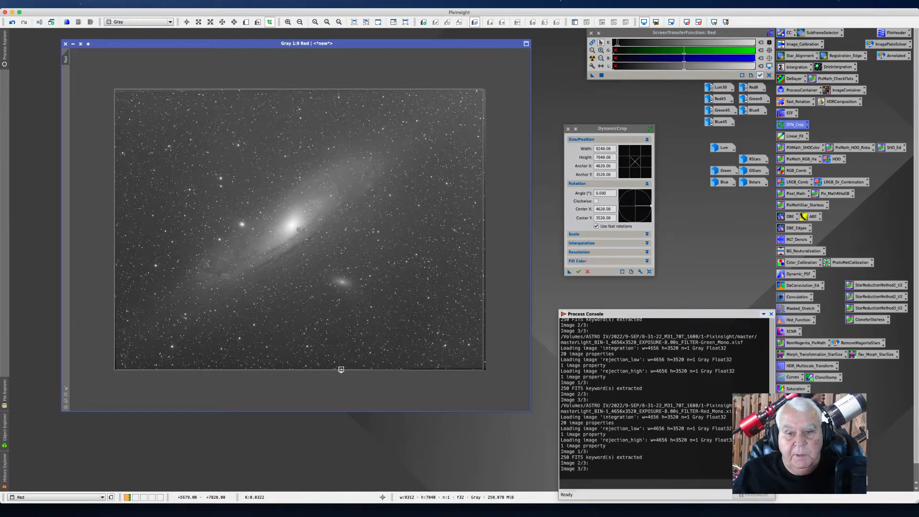
{"action": "left_click_drag", "start_coordinate": [341, 369], "coordinate": [341, 366]}
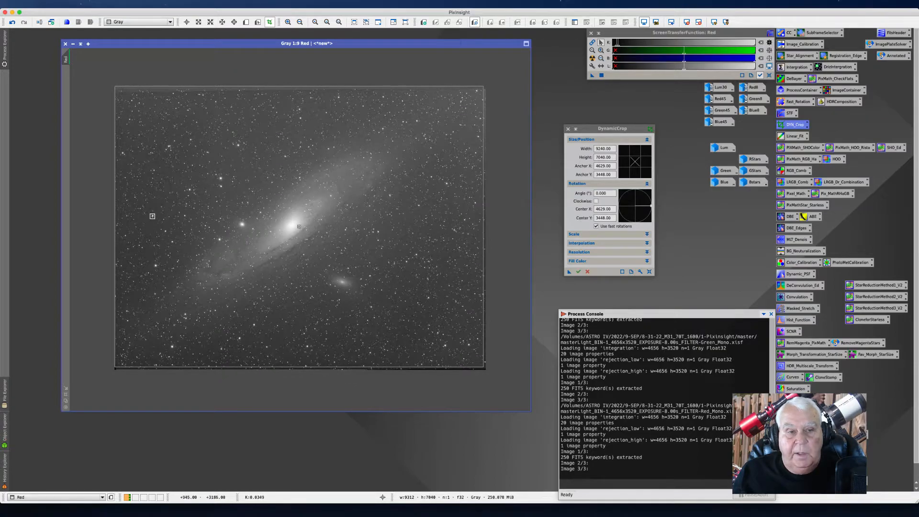
{"action": "left_click_drag", "start_coordinate": [115, 212], "coordinate": [117, 212]}
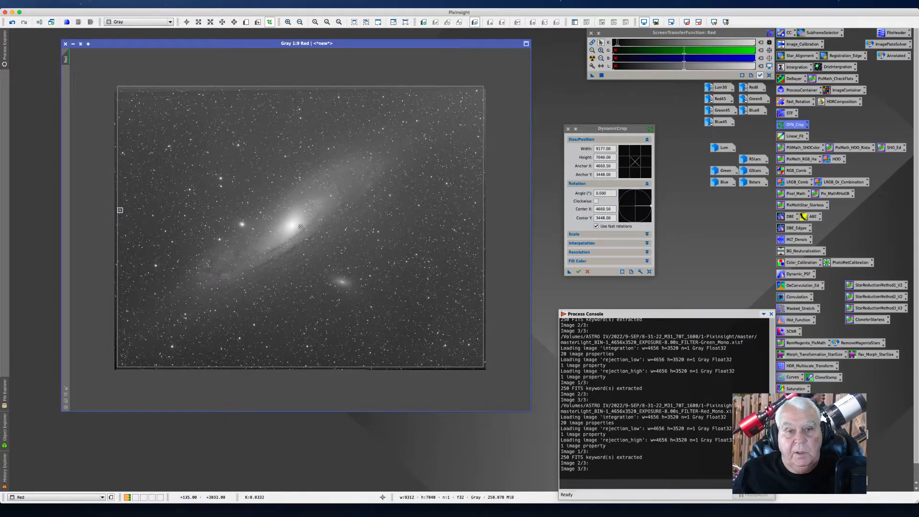
{"action": "left_click_drag", "start_coordinate": [300, 85], "coordinate": [301, 93]}
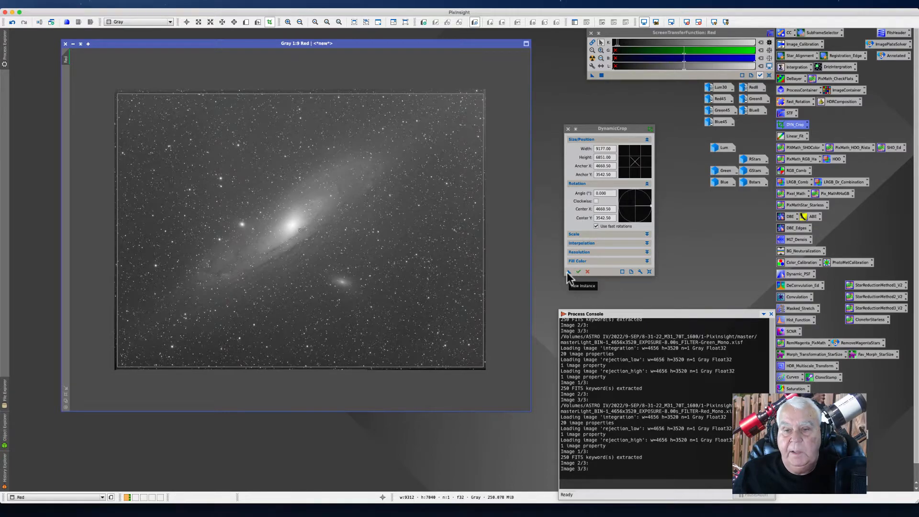
Step: Save the crop settings as a process icon, apply the crop to the Red image, and minimize it
{"action": "left_click_drag", "start_coordinate": [567, 272], "coordinate": [581, 295]}
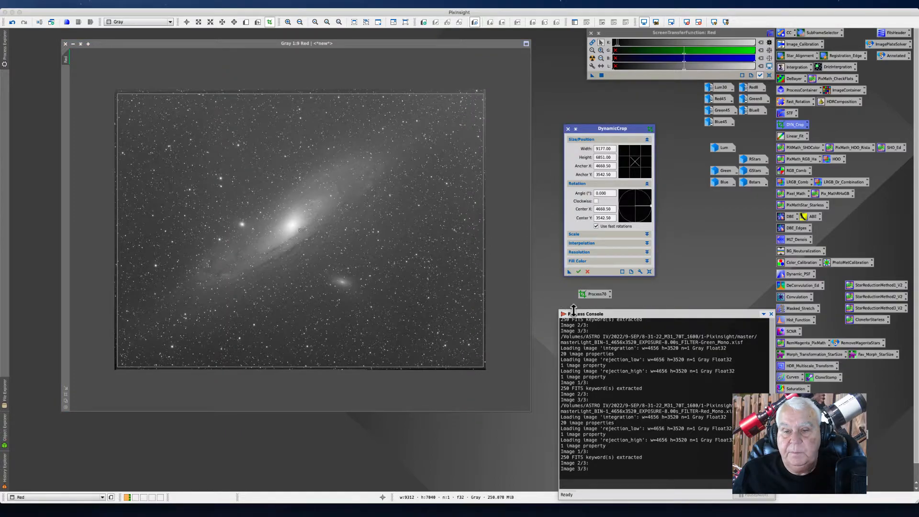
{"action": "left_click_drag", "start_coordinate": [586, 129], "coordinate": [583, 105]}
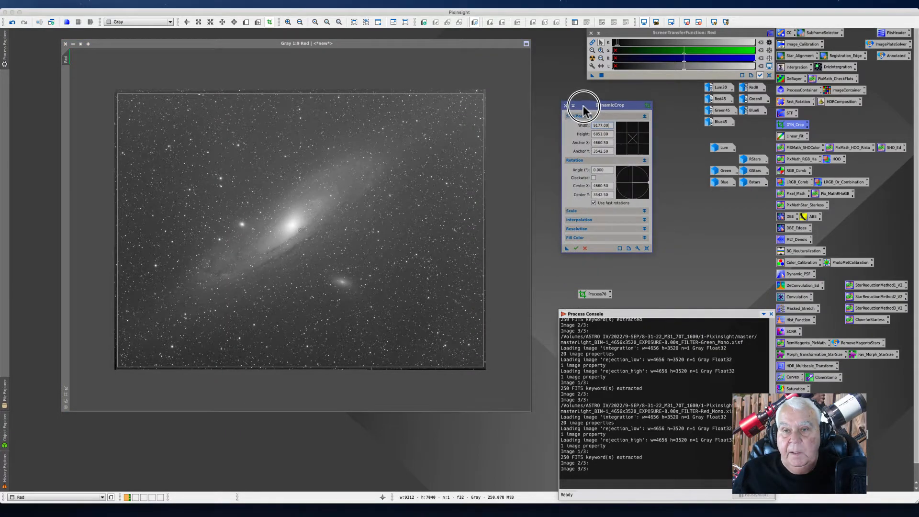
{"action": "left_click", "coordinate": [576, 248]}
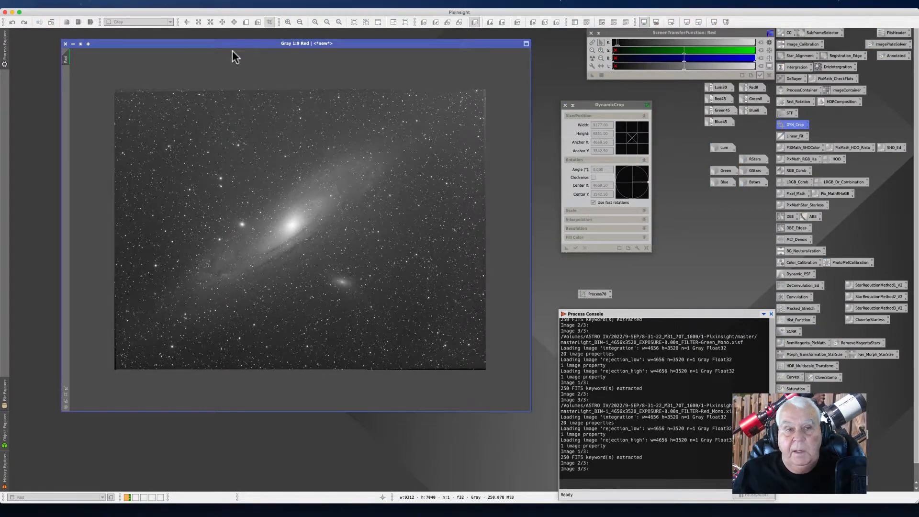
{"action": "left_click", "coordinate": [73, 43]}
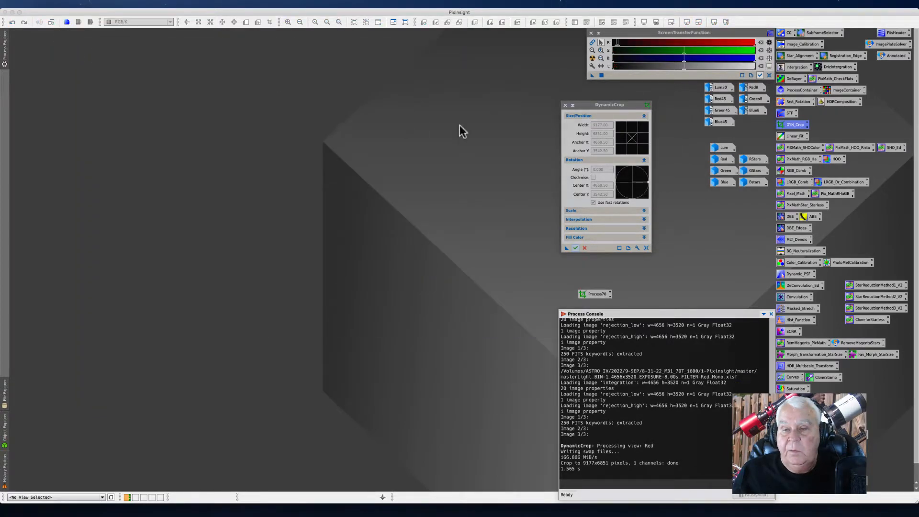
Step: Open the Lum image, apply the saved crop process icon to it, and minimize it
{"action": "left_click", "coordinate": [721, 149]}
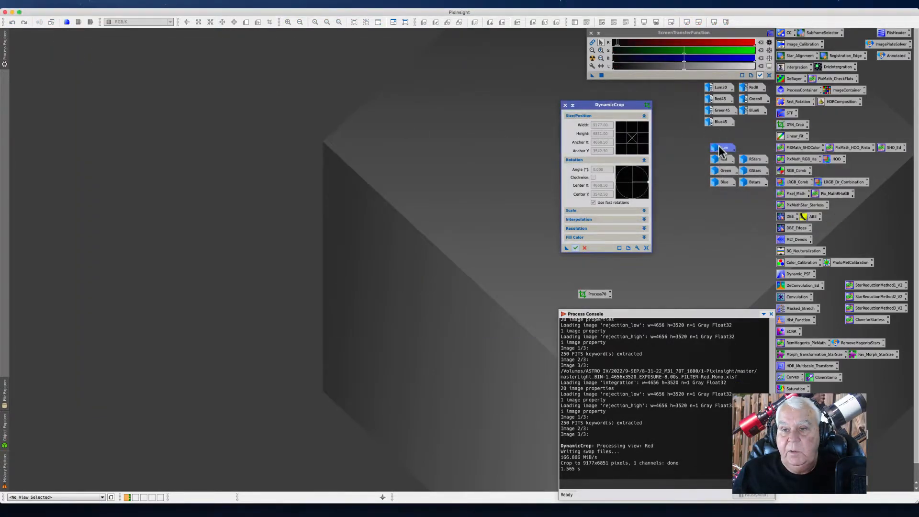
{"action": "double_click", "coordinate": [721, 150]}
{"action": "left_click_drag", "start_coordinate": [596, 294], "coordinate": [294, 208]}
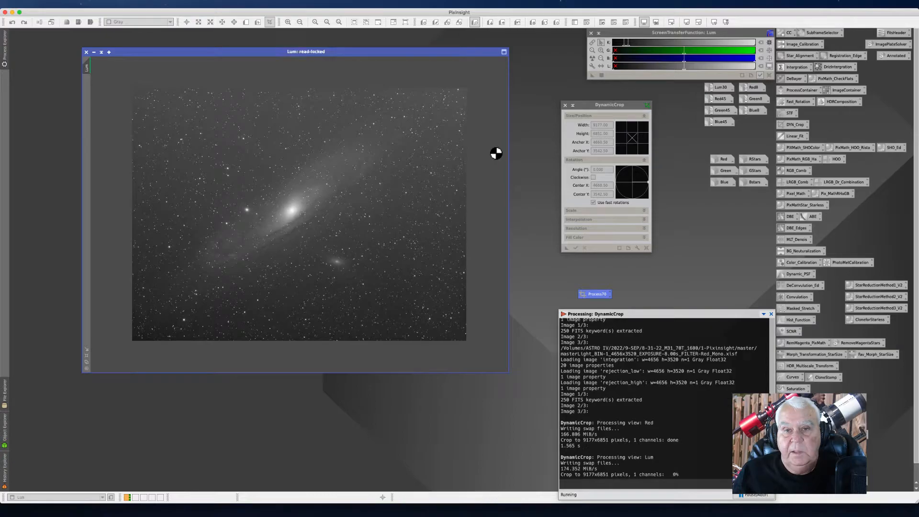
{"action": "left_click", "coordinate": [93, 52]}
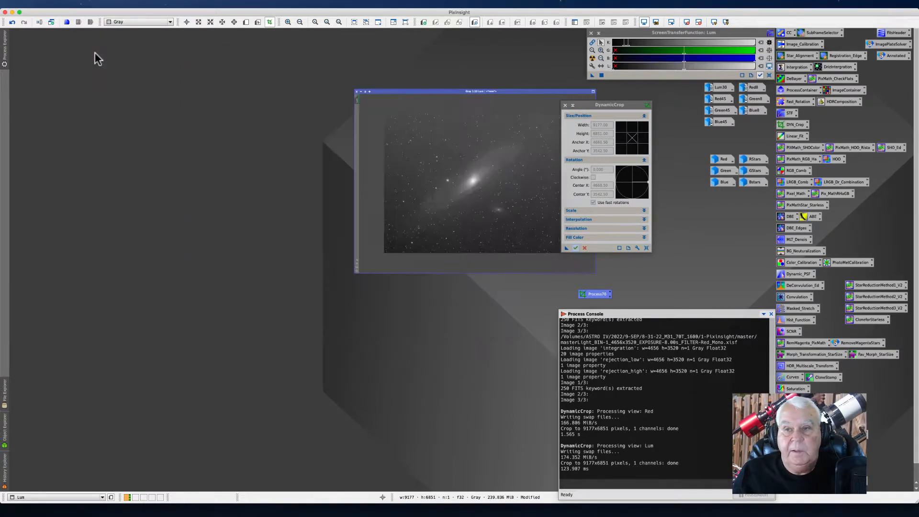
Step: Open the Green image and attempt to crop it, then zoom out and minimize it
{"action": "double_click", "coordinate": [723, 170]}
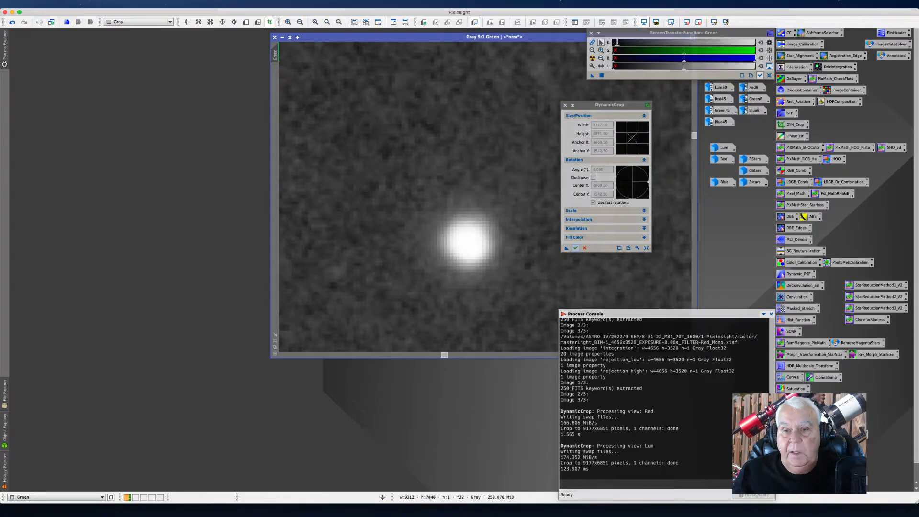
{"action": "left_click_drag", "start_coordinate": [408, 227], "coordinate": [440, 225]}
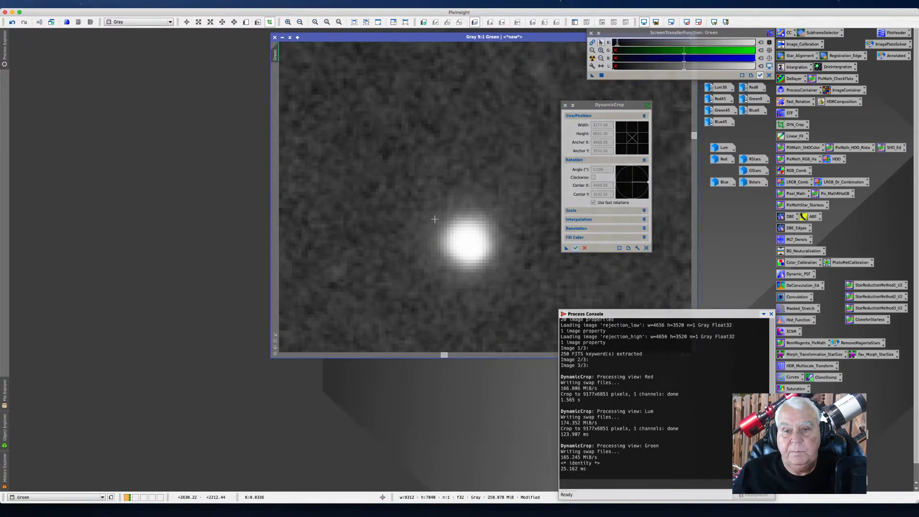
{"action": "scroll", "coordinate": [396, 190], "scroll_direction": "down", "scroll_amount": 4}
{"action": "scroll", "coordinate": [395, 196], "scroll_direction": "down", "scroll_amount": 12}
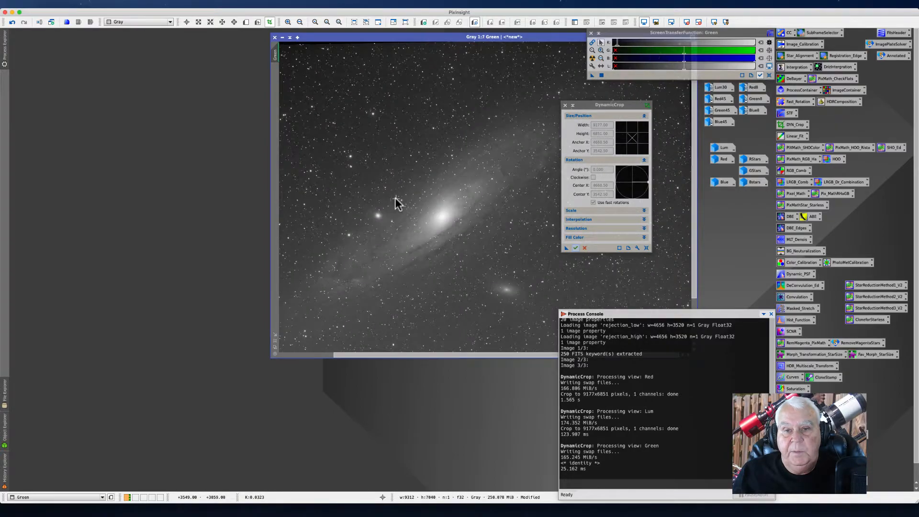
{"action": "left_click", "coordinate": [282, 37]}
Step: Open the Blue image, zoom out, apply the saved crop process icon to it, and minimize it
{"action": "double_click", "coordinate": [722, 183]}
{"action": "left_click_drag", "start_coordinate": [440, 90], "coordinate": [180, 68]}
{"action": "scroll", "coordinate": [516, 249], "scroll_direction": "down", "scroll_amount": 1}
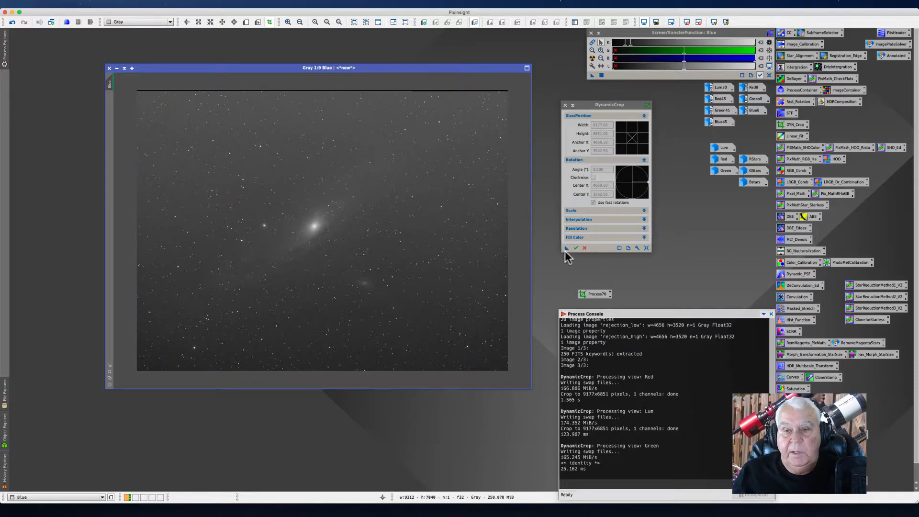
{"action": "left_click_drag", "start_coordinate": [588, 293], "coordinate": [315, 210]}
{"action": "left_click_drag", "start_coordinate": [439, 205], "coordinate": [439, 205]}
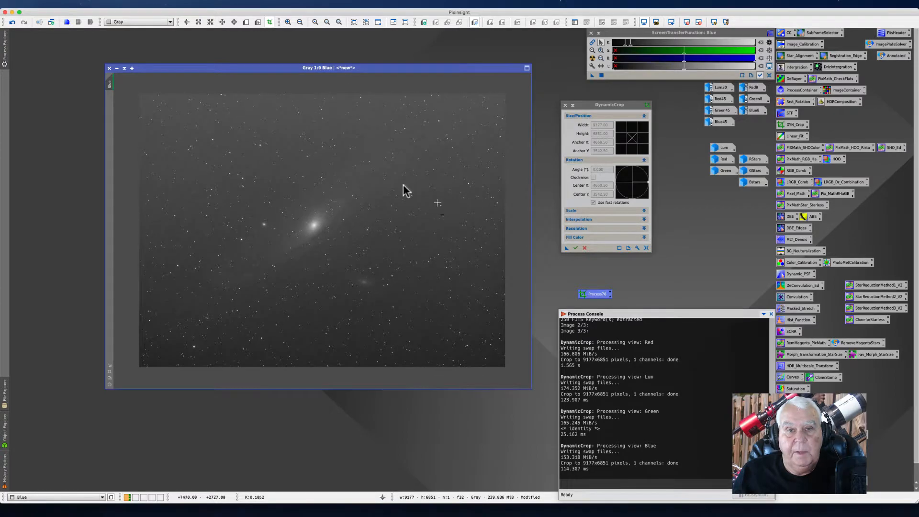
{"action": "left_click", "coordinate": [117, 68]}
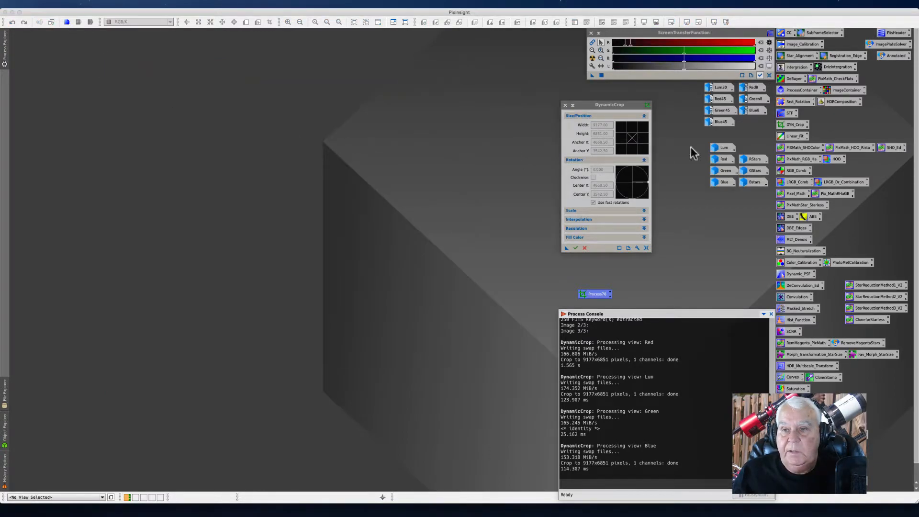
Step: Open the RStars image, apply the saved crop process icon to it, then close DynamicCrop and minimize the image
{"action": "double_click", "coordinate": [754, 159]}
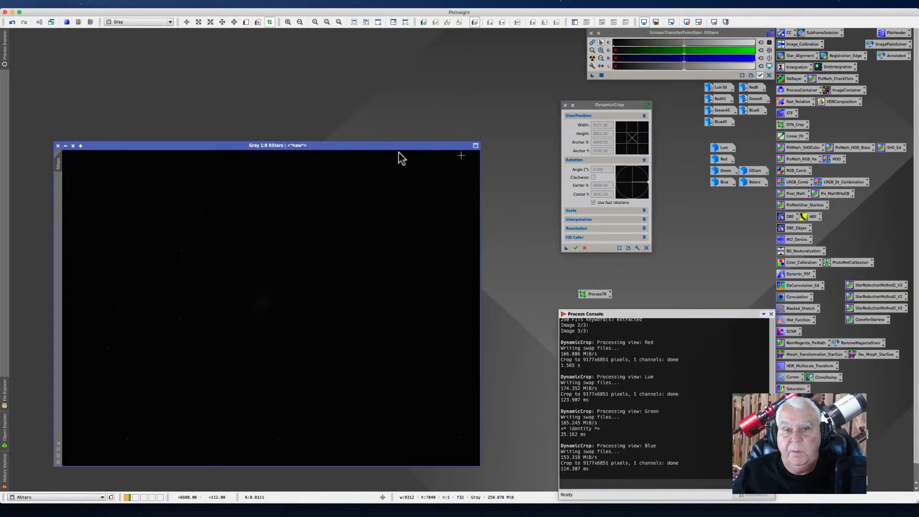
{"action": "left_click_drag", "start_coordinate": [143, 146], "coordinate": [136, 65]}
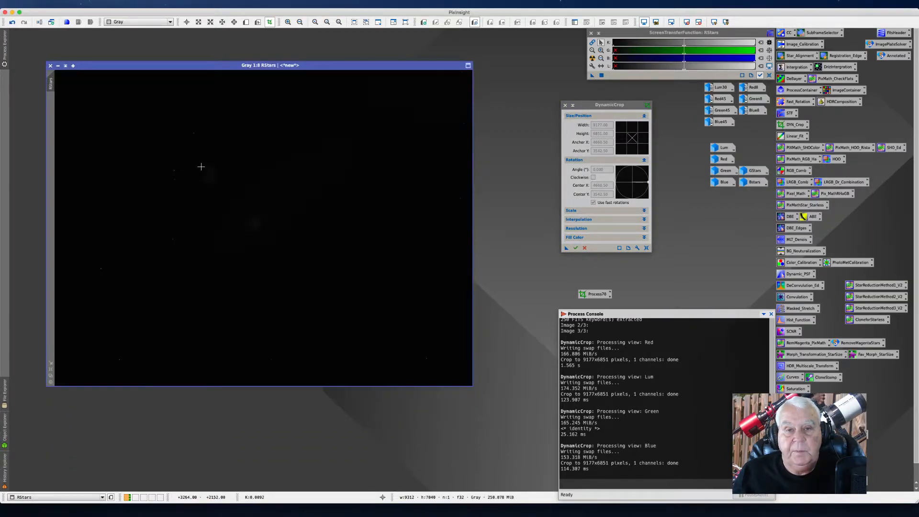
{"action": "scroll", "coordinate": [195, 166], "scroll_direction": "down", "scroll_amount": 1}
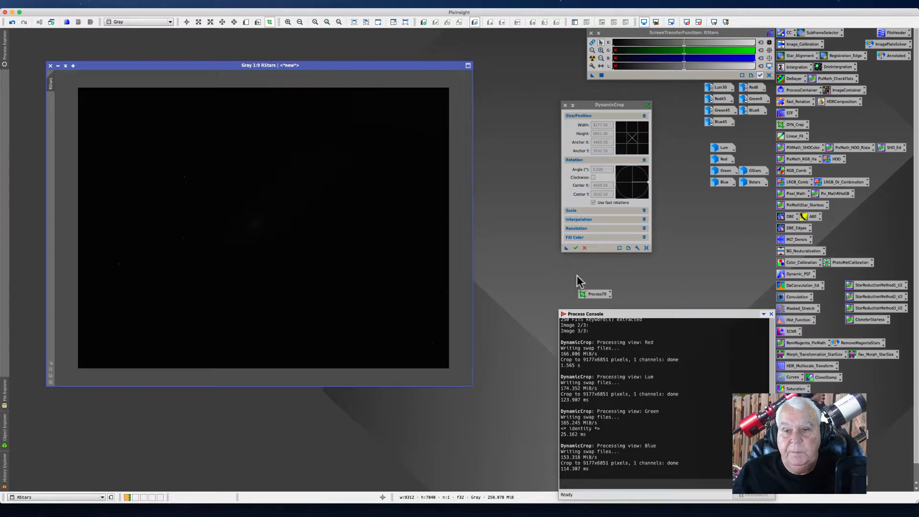
{"action": "left_click_drag", "start_coordinate": [584, 293], "coordinate": [251, 230]}
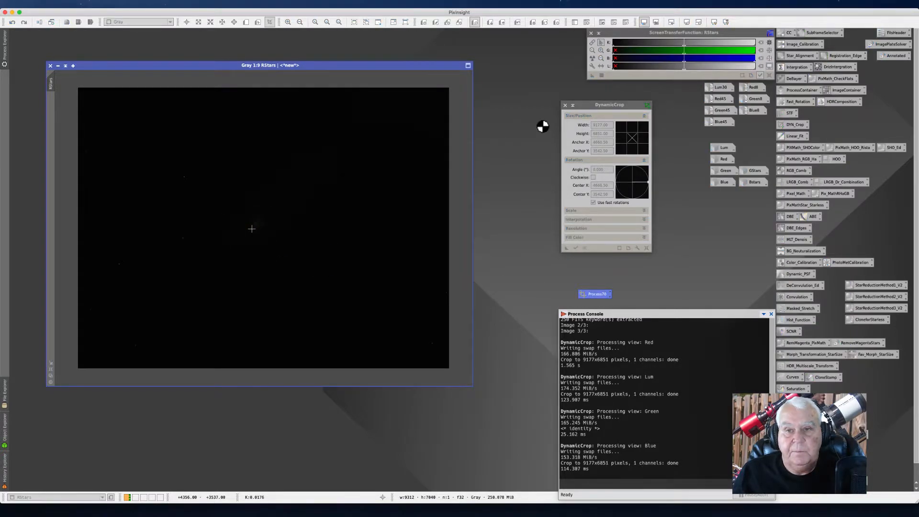
{"action": "left_click", "coordinate": [565, 106]}
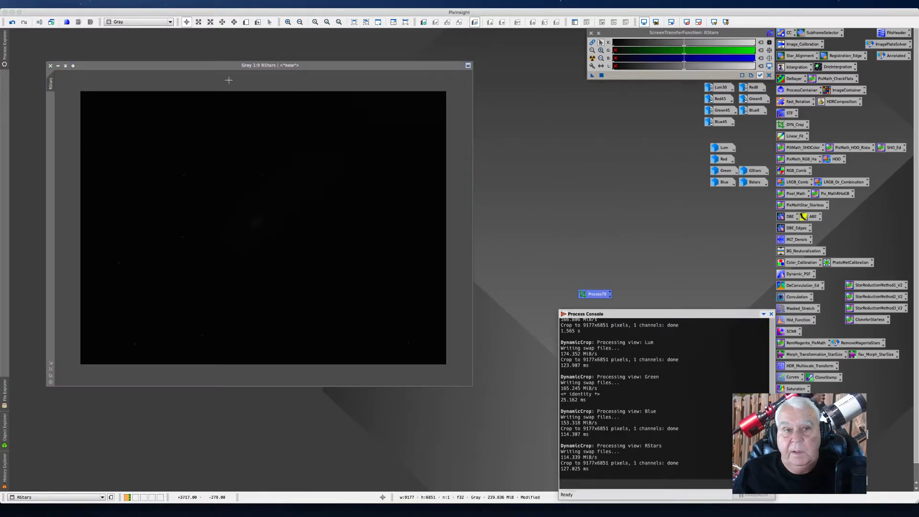
{"action": "left_click", "coordinate": [58, 65]}
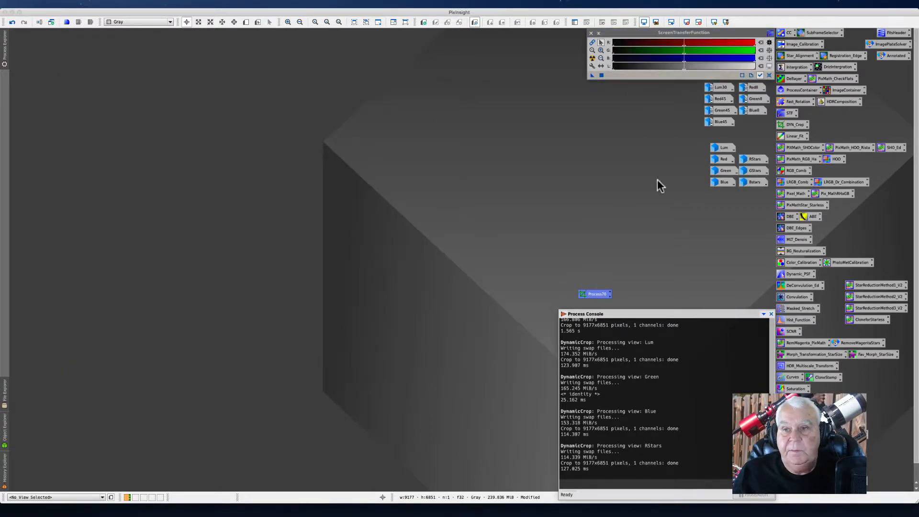
Step: Open the GStars image, apply the saved crop process icon to it, and minimize it
{"action": "double_click", "coordinate": [752, 170]}
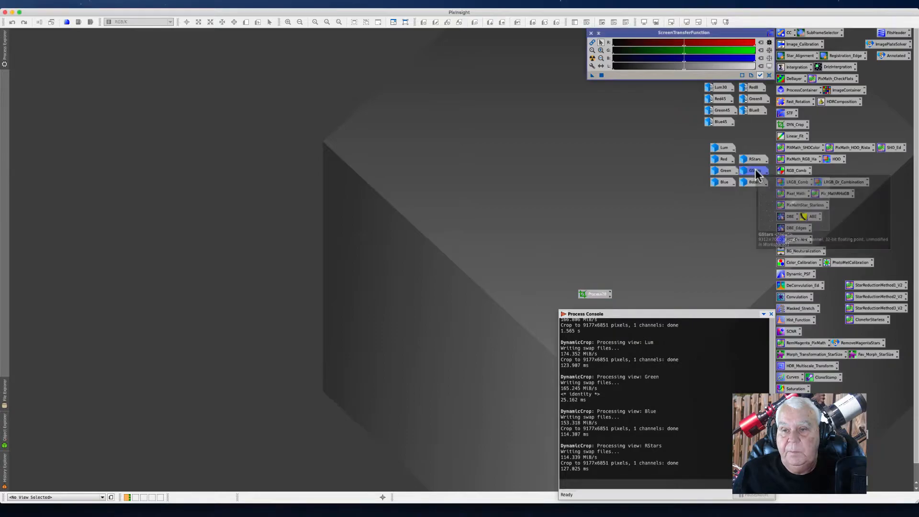
{"action": "left_click_drag", "start_coordinate": [255, 75], "coordinate": [245, 47]}
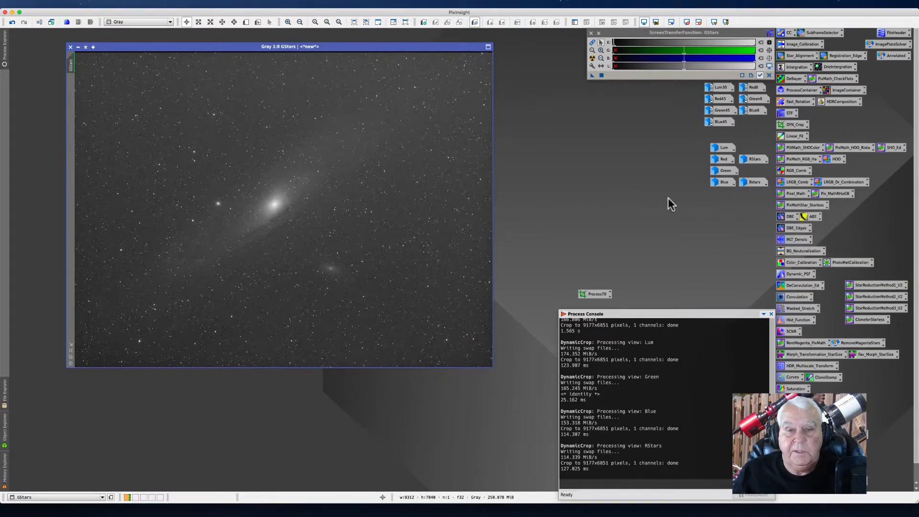
{"action": "left_click_drag", "start_coordinate": [594, 294], "coordinate": [390, 218]}
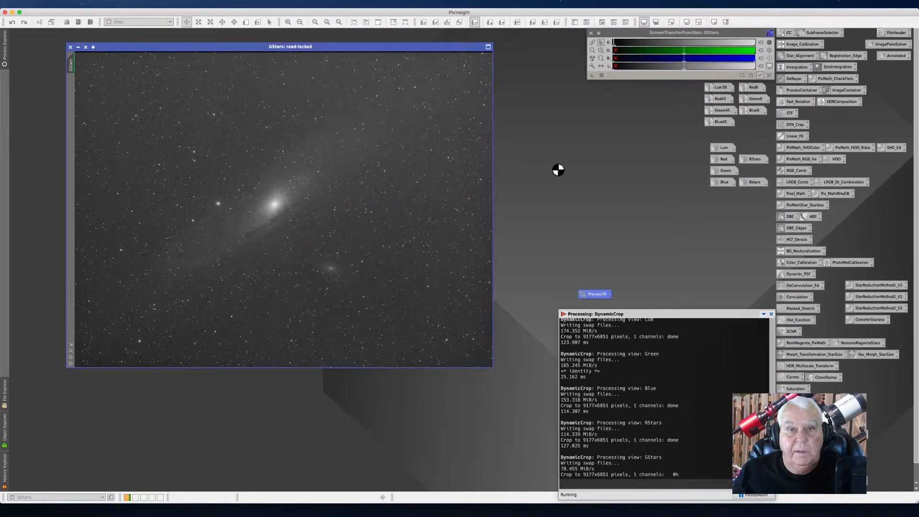
{"action": "left_click", "coordinate": [78, 46]}
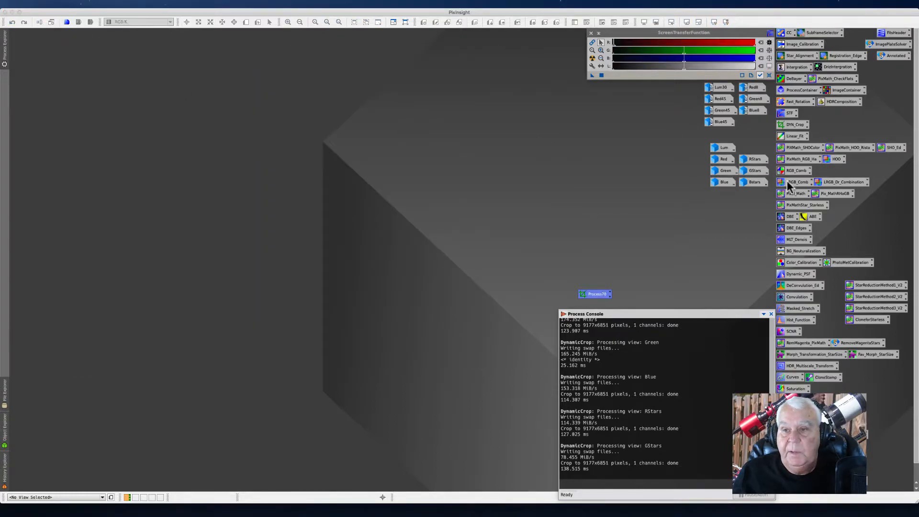
Step: Open the BStars image, enlarge its window, apply the saved crop process icon to it, and minimize it
{"action": "double_click", "coordinate": [759, 183]}
{"action": "left_click_drag", "start_coordinate": [232, 151], "coordinate": [184, 80]}
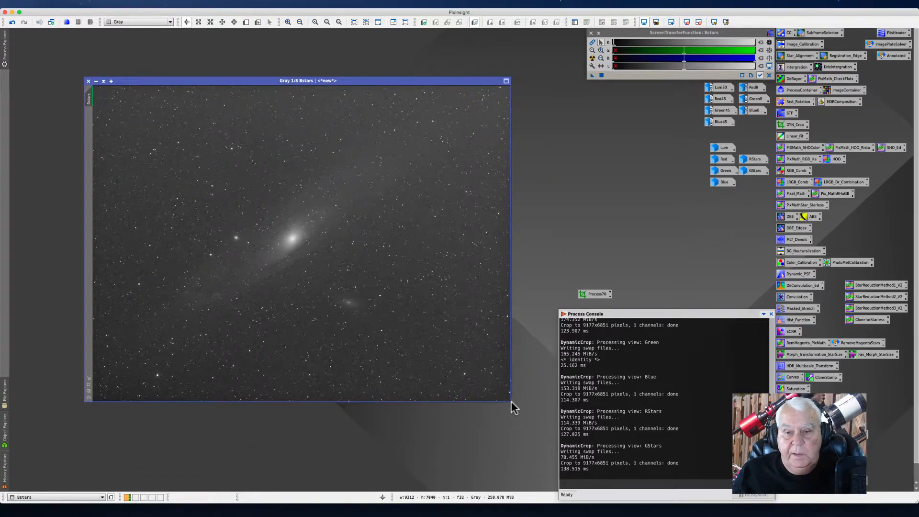
{"action": "left_click_drag", "start_coordinate": [511, 404], "coordinate": [545, 387]}
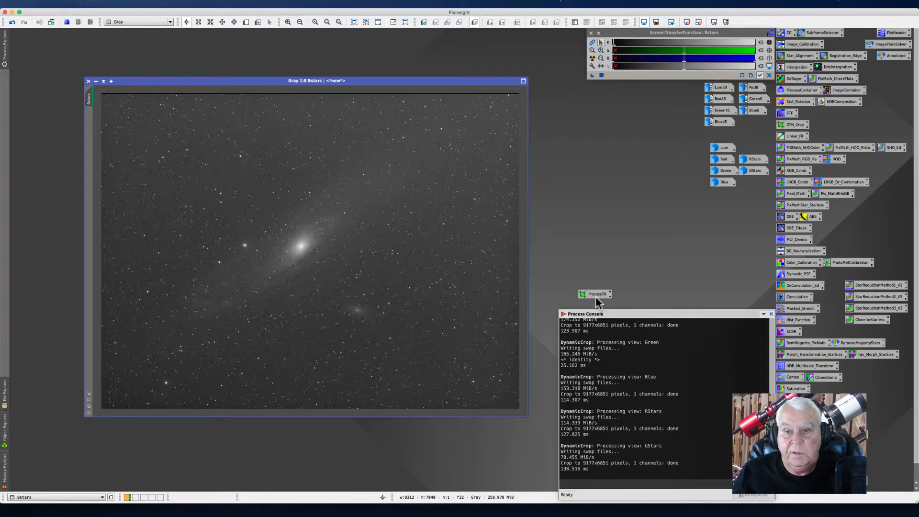
{"action": "left_click_drag", "start_coordinate": [593, 293], "coordinate": [345, 240]}
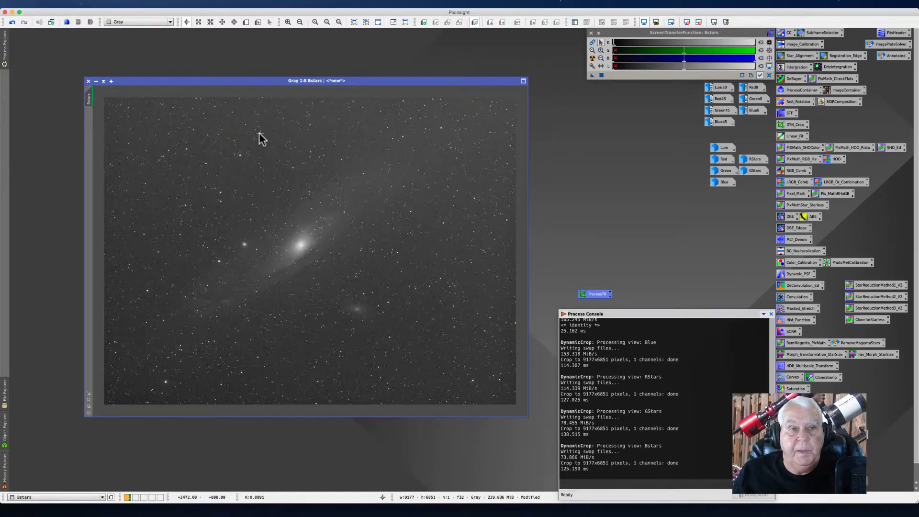
{"action": "left_click", "coordinate": [95, 81]}
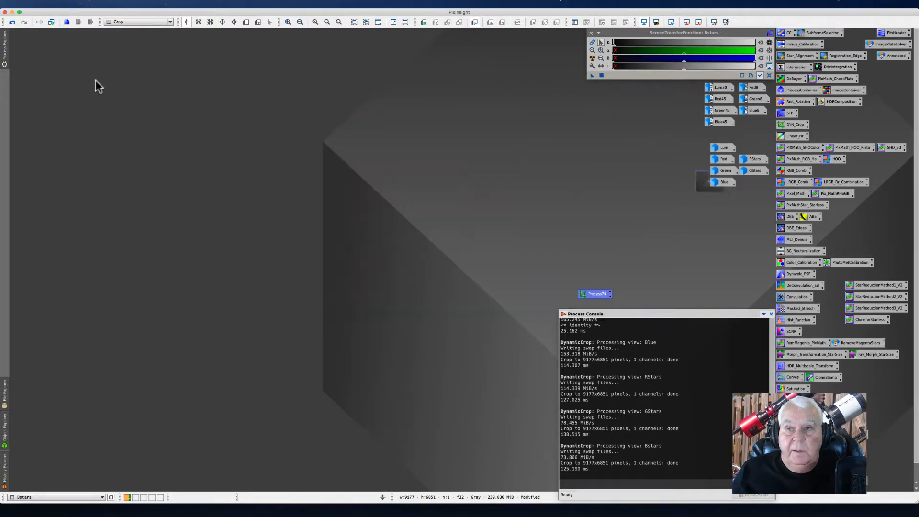
Step: Rename the saved crop process icon's identifier to DynCrop
{"action": "right_click", "coordinate": [591, 294]}
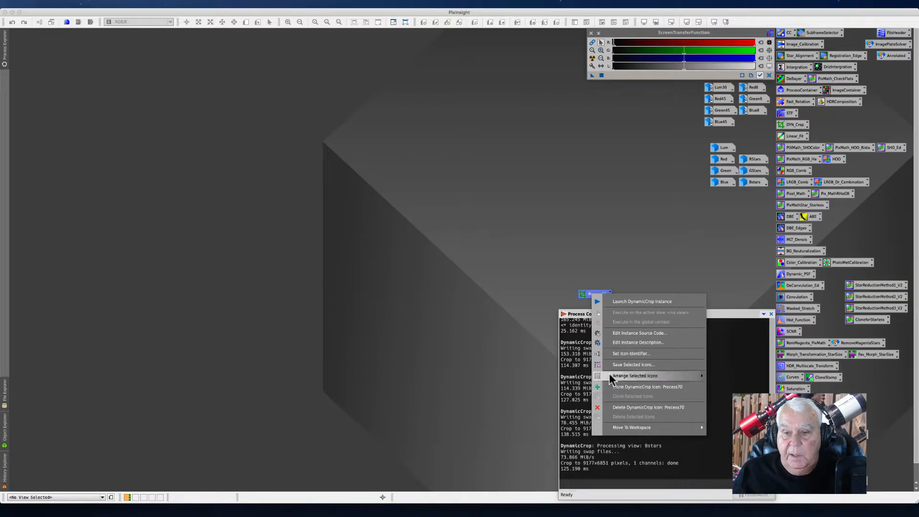
{"action": "left_click", "coordinate": [598, 354]}
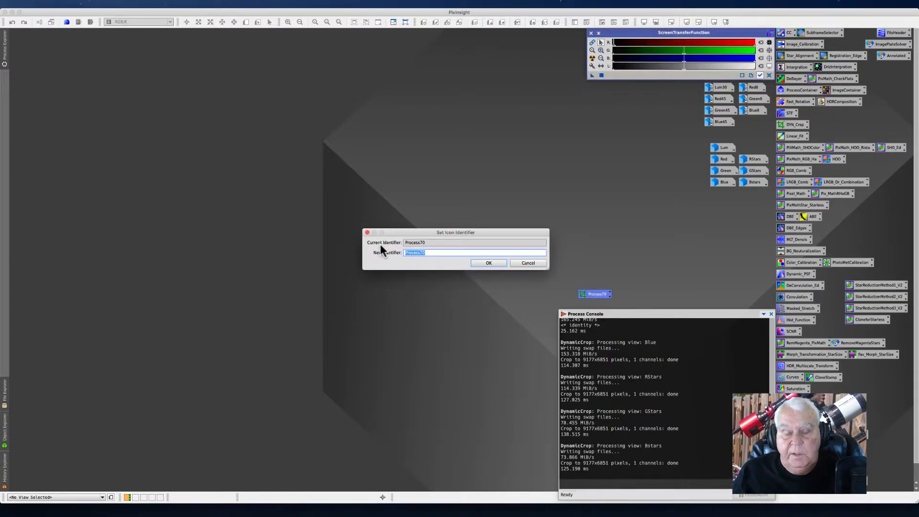
{"action": "type", "text": "D"}
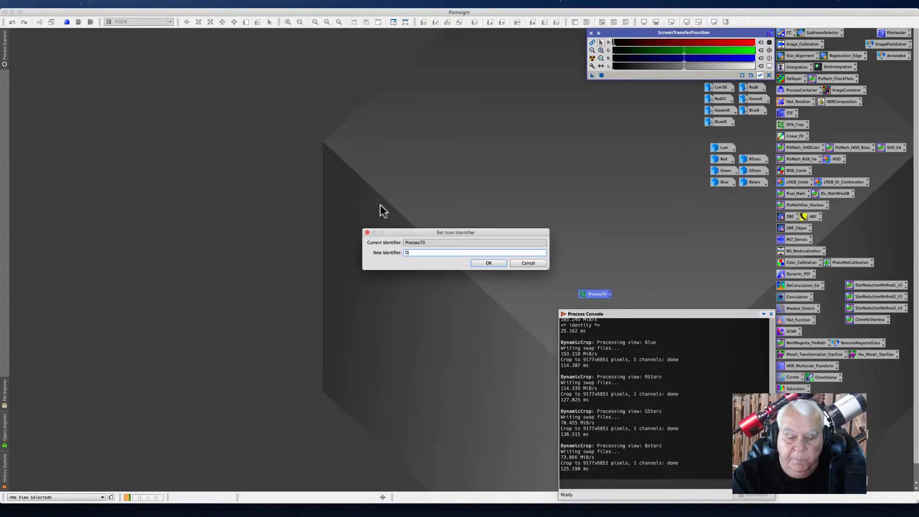
{"action": "type", "text": "SynCrop"}
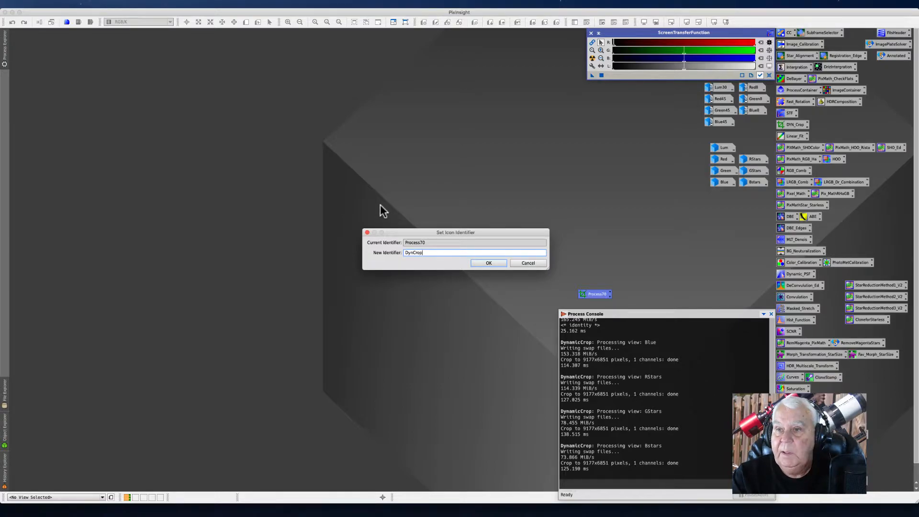
{"action": "key", "text": "Return"}
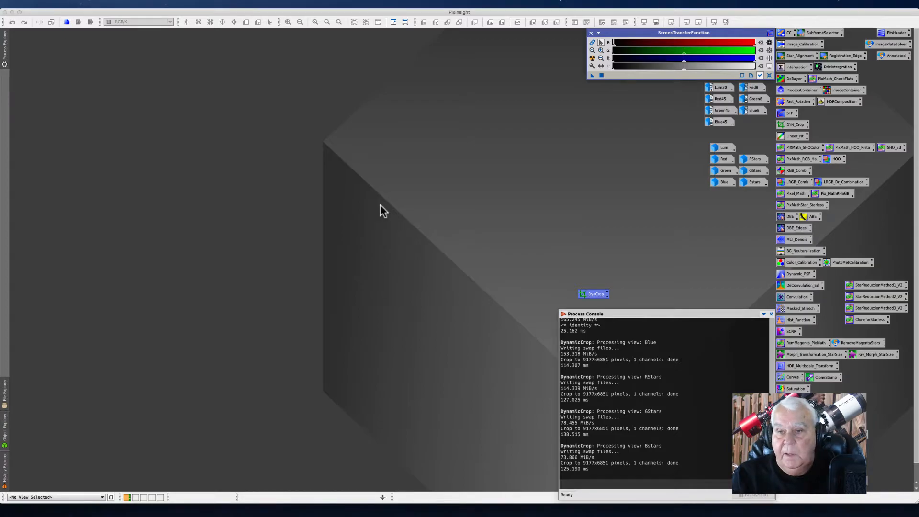
Step: Rearrange the image icons into columns on the workspace and move the DynCrop icon beside them
{"action": "left_click", "coordinate": [594, 293]}
{"action": "left_click_drag", "start_coordinate": [595, 295], "coordinate": [763, 128]}
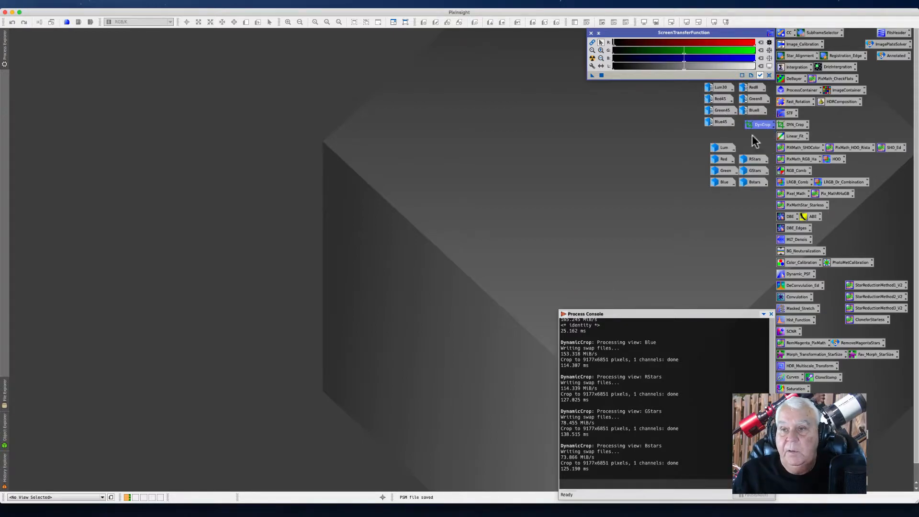
{"action": "left_click_drag", "start_coordinate": [759, 127], "coordinate": [615, 182]}
{"action": "left_click_drag", "start_coordinate": [686, 83], "coordinate": [762, 139]}
{"action": "left_click_drag", "start_coordinate": [722, 89], "coordinate": [604, 91]}
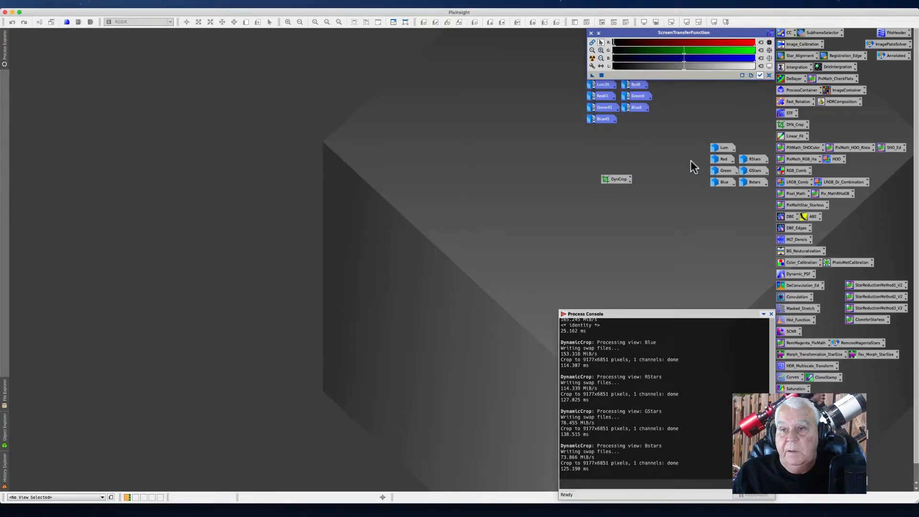
{"action": "left_click_drag", "start_coordinate": [684, 144], "coordinate": [751, 197]}
{"action": "left_click_drag", "start_coordinate": [718, 150], "coordinate": [594, 134]}
{"action": "left_click_drag", "start_coordinate": [616, 182], "coordinate": [761, 132]}
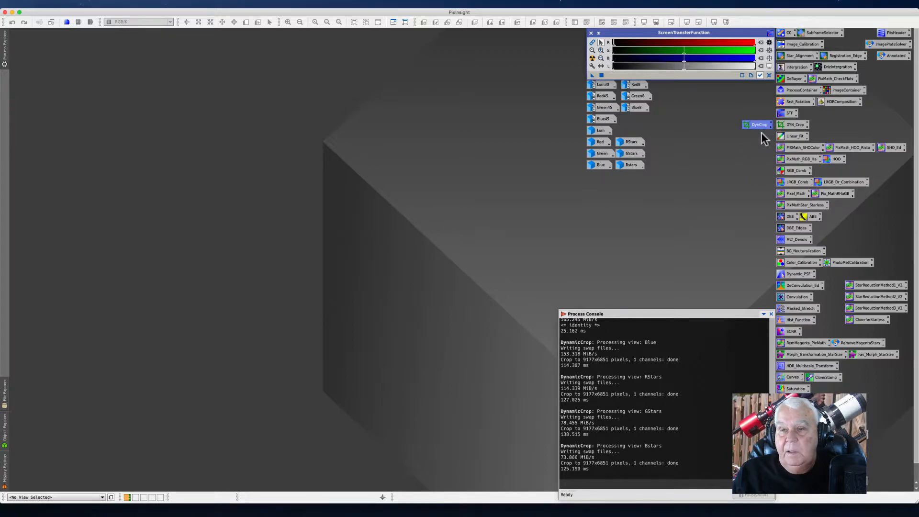
{"action": "left_click", "coordinate": [738, 171]}
Step: Select the second column of image icons and align them left
{"action": "left_click_drag", "start_coordinate": [676, 85], "coordinate": [643, 196]}
{"action": "left_click", "coordinate": [651, 167]}
{"action": "left_click_drag", "start_coordinate": [657, 86], "coordinate": [629, 185]}
{"action": "left_click_drag", "start_coordinate": [630, 106], "coordinate": [665, 205]}
{"action": "right_click", "coordinate": [654, 112]}
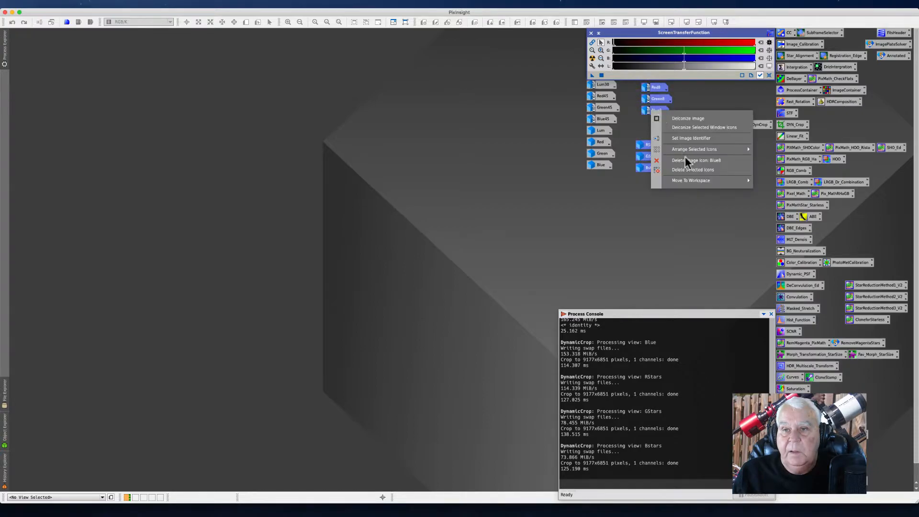
{"action": "mouse_move", "coordinate": [681, 151]}
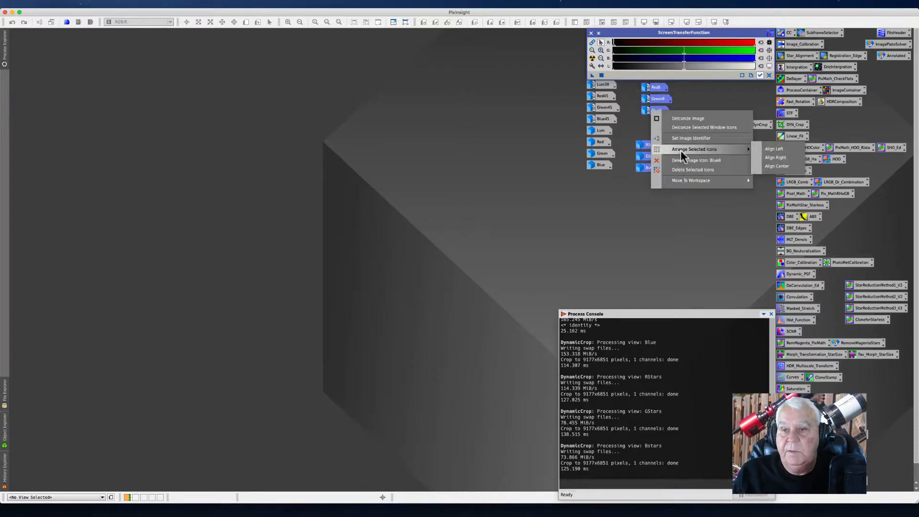
{"action": "left_click", "coordinate": [778, 149]}
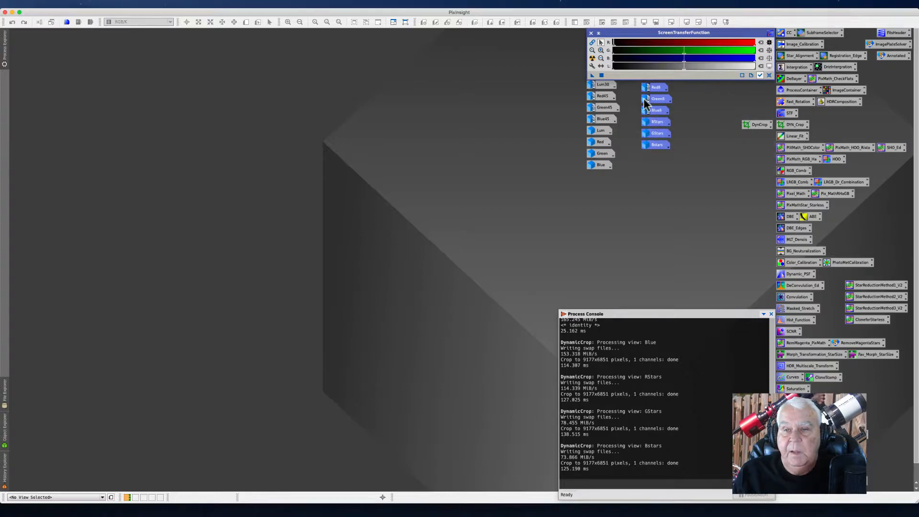
{"action": "left_click", "coordinate": [713, 169]}
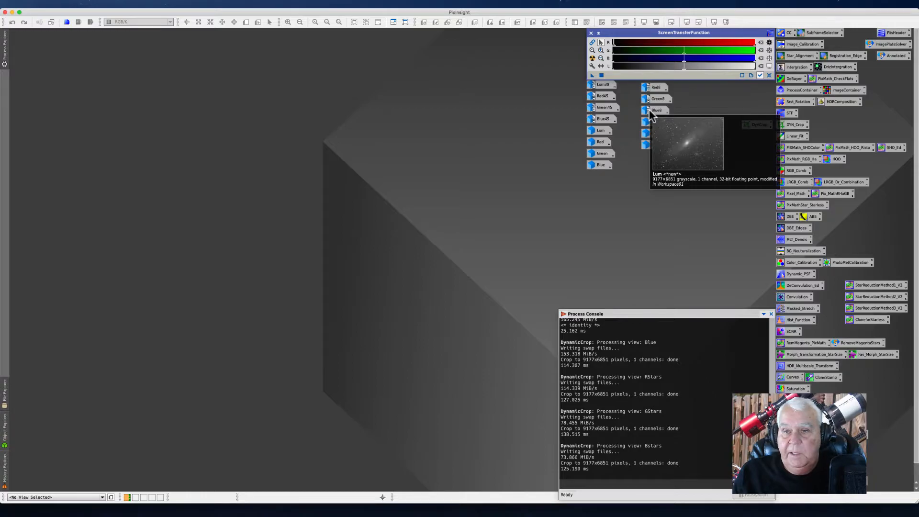
Step: Open the DrizzleIntegration process from its process icon
{"action": "mouse_move", "coordinate": [661, 111]}
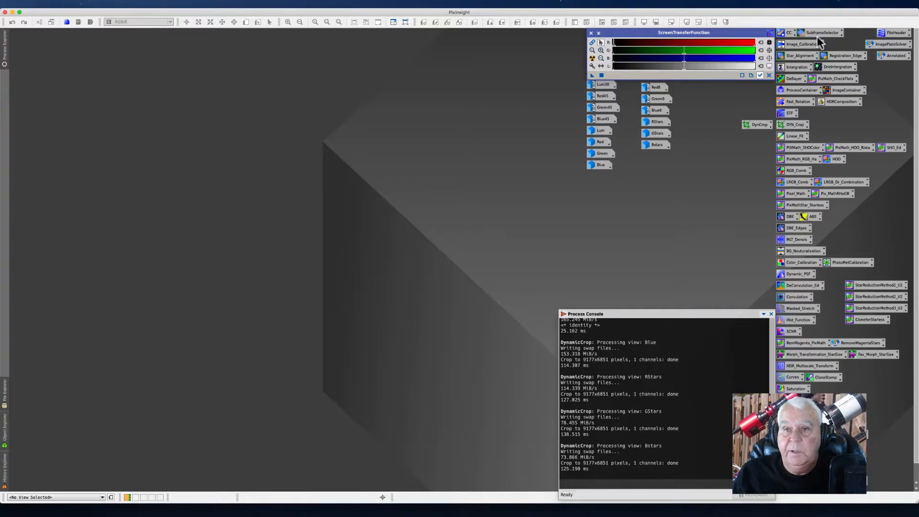
{"action": "double_click", "coordinate": [839, 68]}
{"action": "left_click_drag", "start_coordinate": [437, 39], "coordinate": [422, 40]}
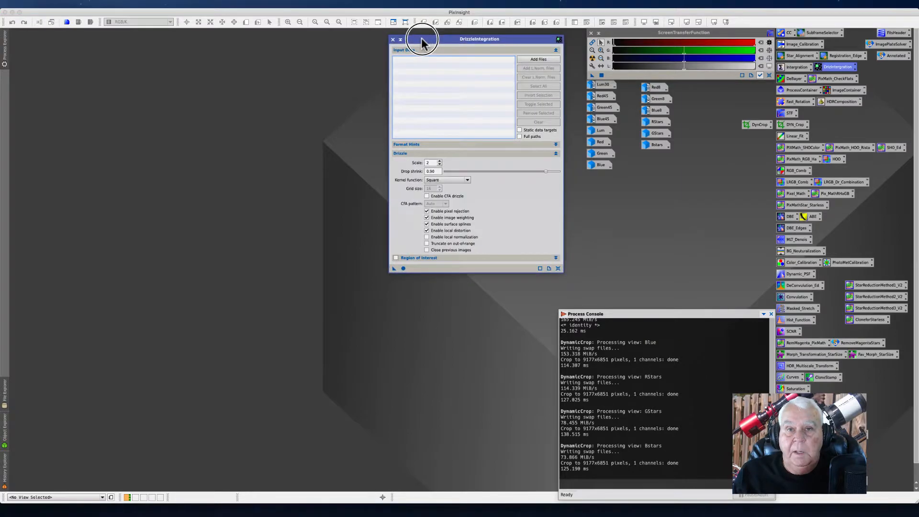
{"action": "left_click", "coordinate": [172, 4]}
{"action": "mouse_move", "coordinate": [181, 18]}
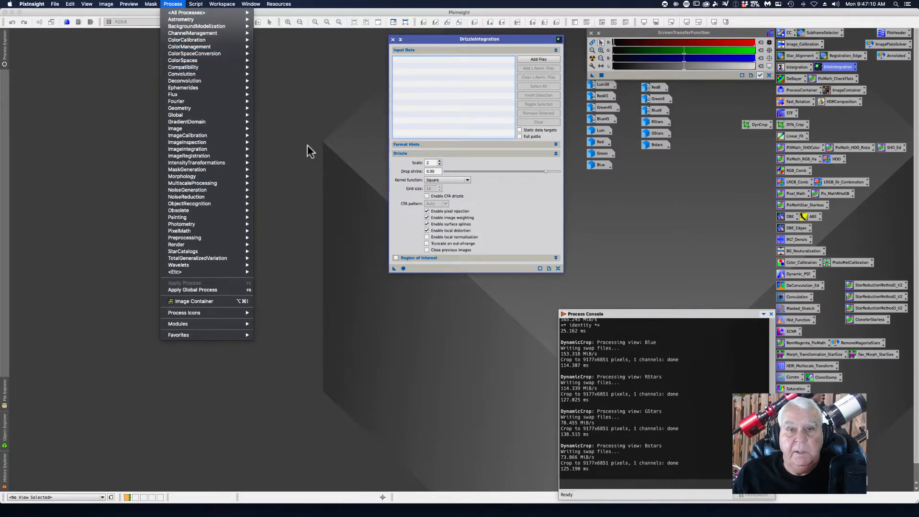
{"action": "left_click", "coordinate": [309, 149]}
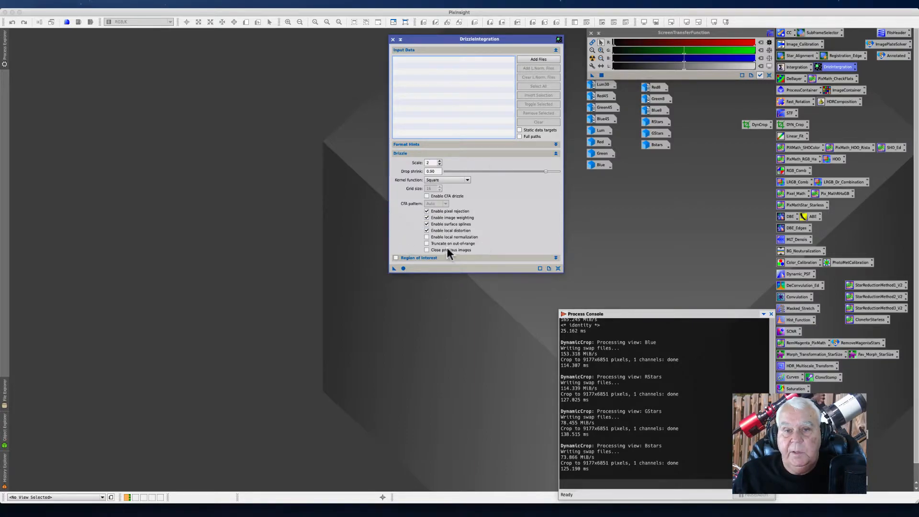
Step: Toggle Enable CFA drizzle and review the CFA pattern choices, leaving the option disabled
{"action": "left_click", "coordinate": [426, 196]}
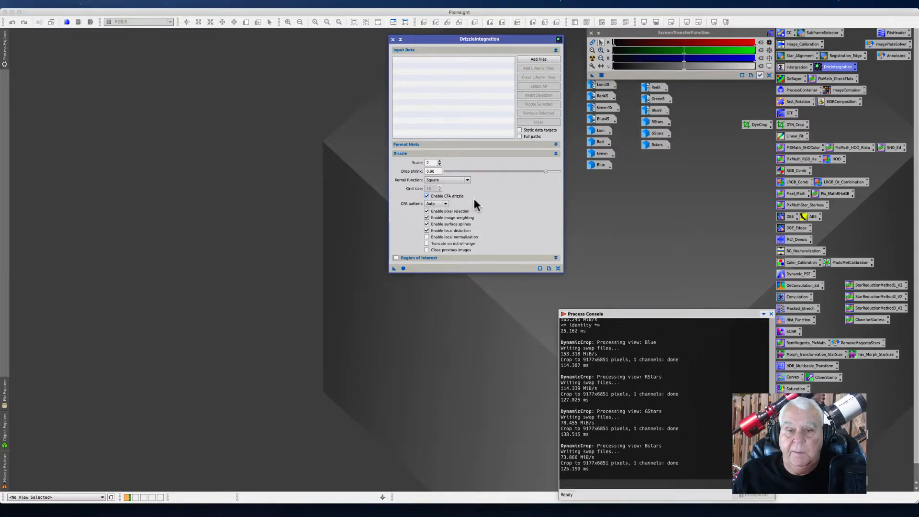
{"action": "left_click", "coordinate": [426, 196]}
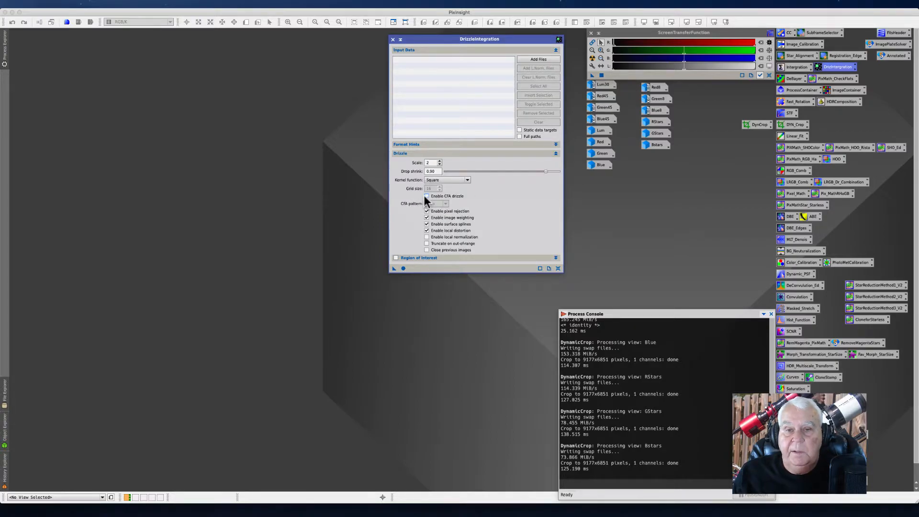
{"action": "left_click", "coordinate": [426, 196]}
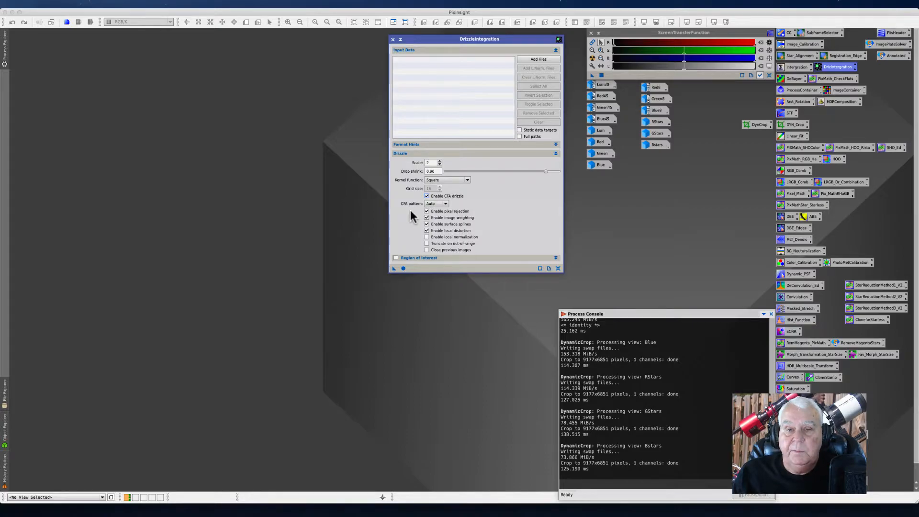
{"action": "left_click", "coordinate": [438, 204]}
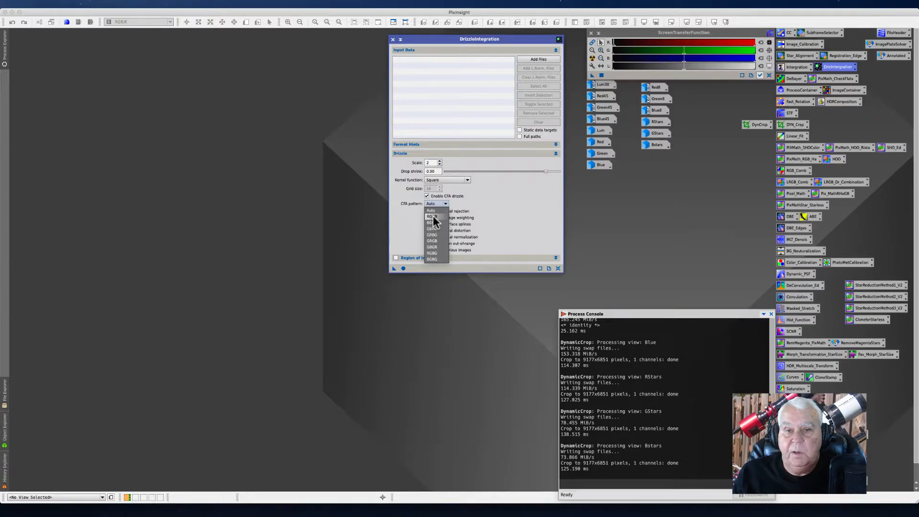
{"action": "left_click", "coordinate": [428, 206]}
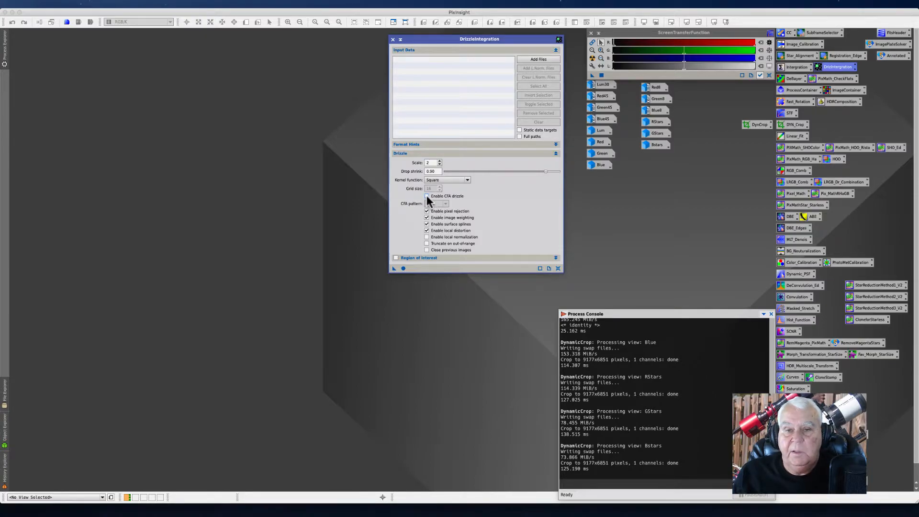
{"action": "left_click", "coordinate": [445, 202]}
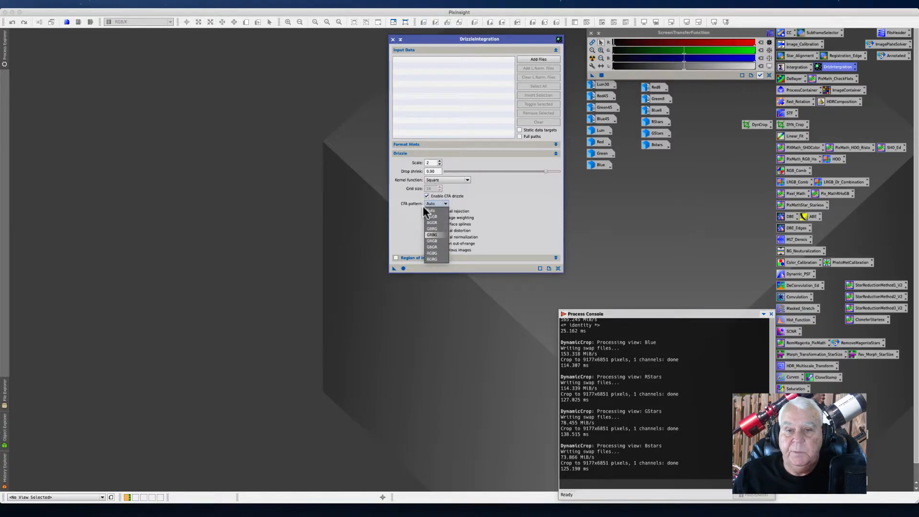
{"action": "left_click", "coordinate": [427, 210]}
{"action": "left_click", "coordinate": [426, 196]}
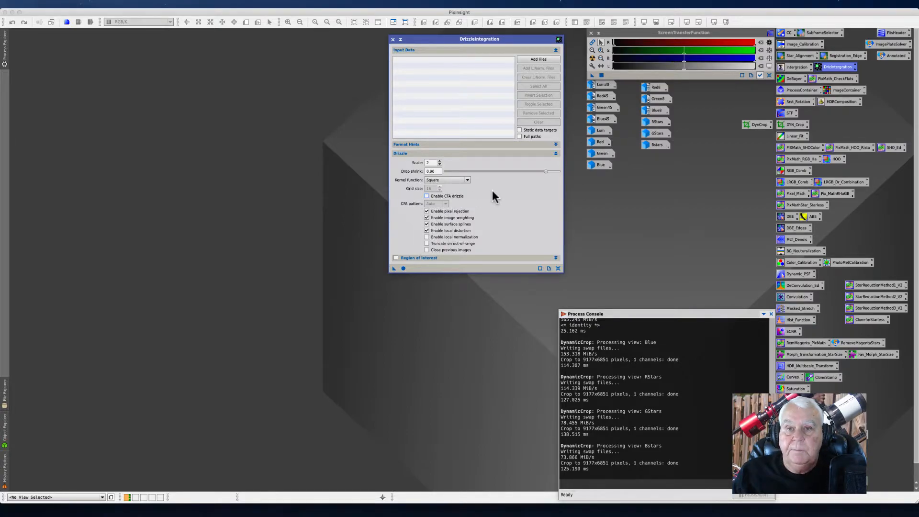
Step: Add the registered Blue channel .xdrz drizzle files as DrizzleIntegration input data
{"action": "left_click", "coordinate": [527, 60]}
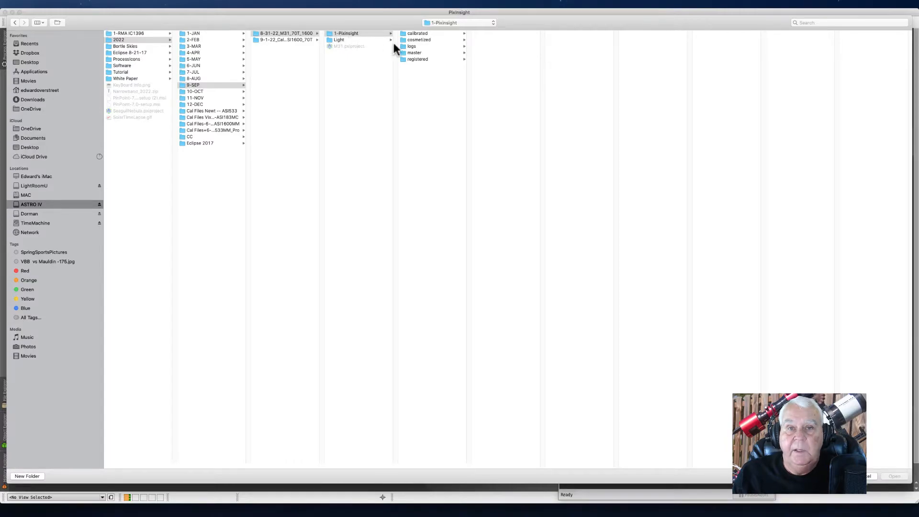
{"action": "left_click", "coordinate": [411, 59]}
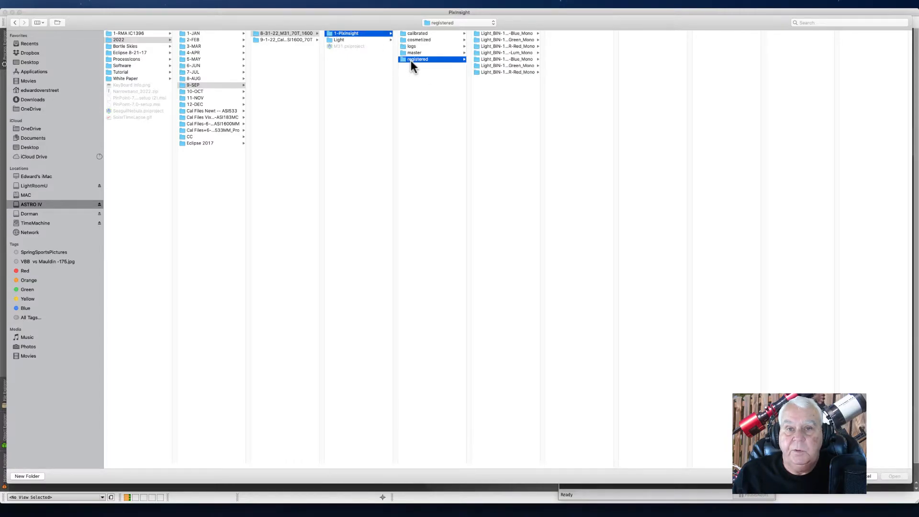
{"action": "left_click", "coordinate": [506, 33]}
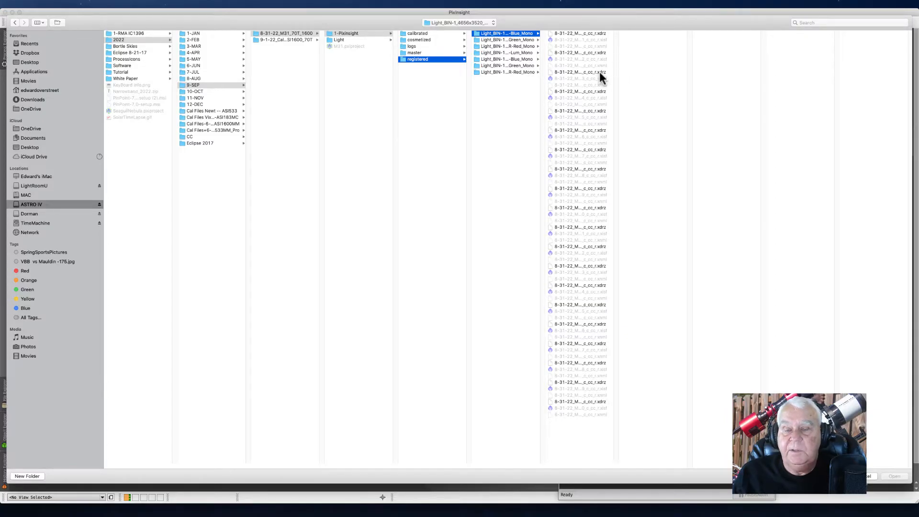
{"action": "left_click", "coordinate": [585, 33]}
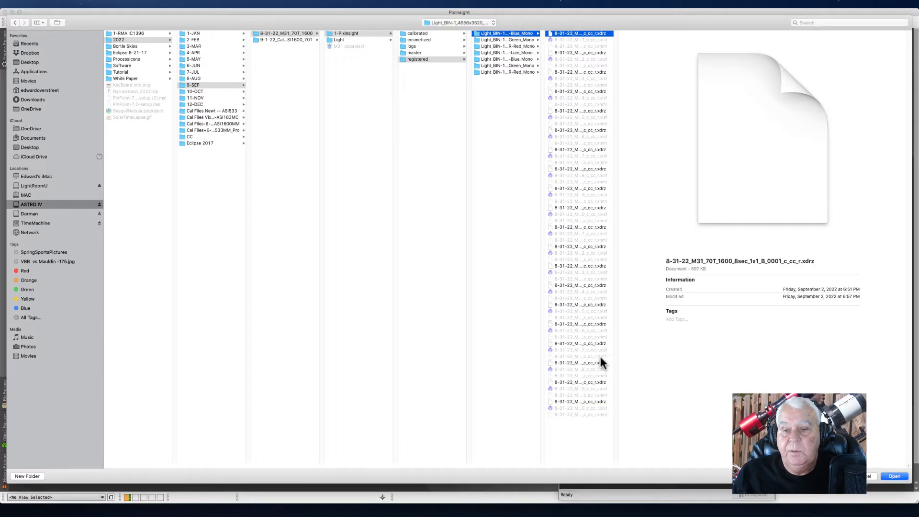
{"action": "left_click", "coordinate": [588, 403], "text": "shift"}
{"action": "key", "text": "Return"}
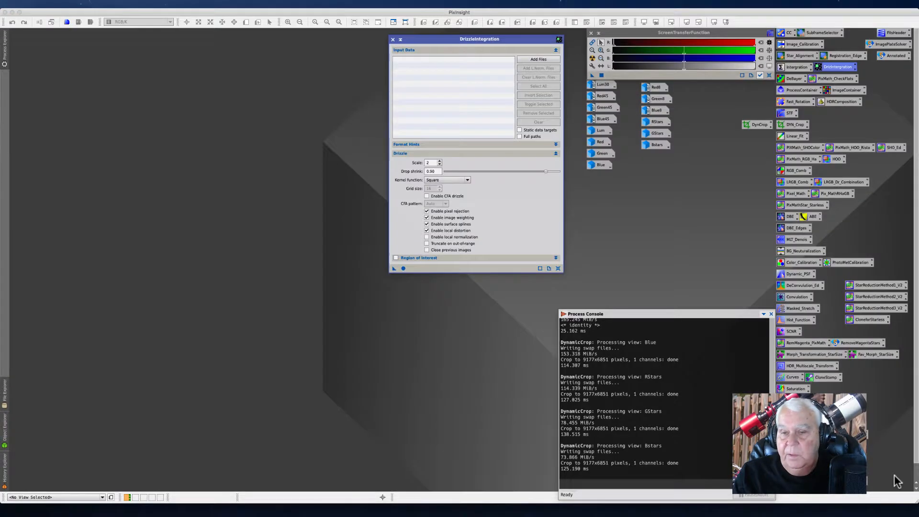
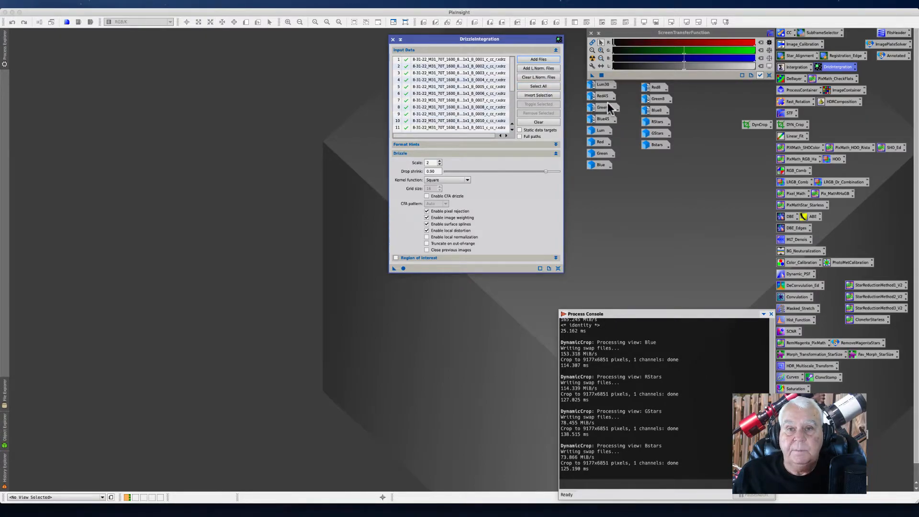
Step: Open the Blue8 image to inspect it and iconize it again
{"action": "left_click", "coordinate": [439, 66]}
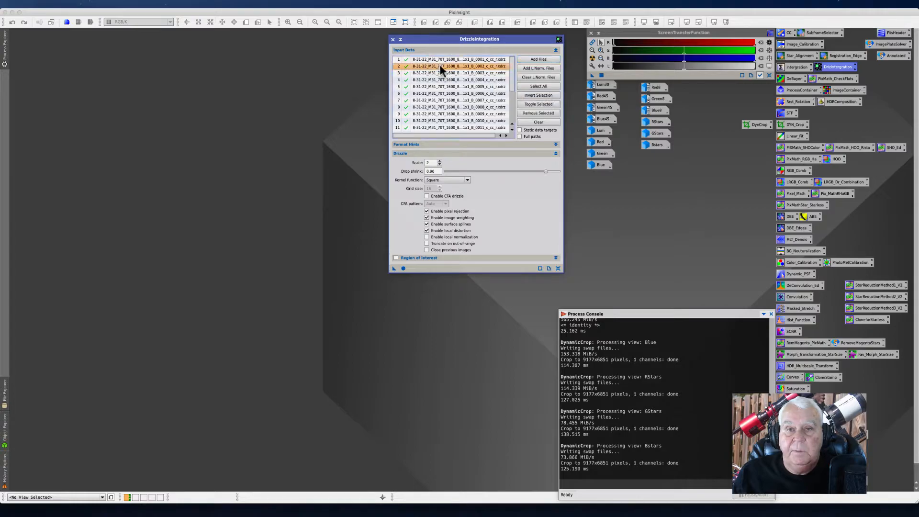
{"action": "double_click", "coordinate": [656, 110]}
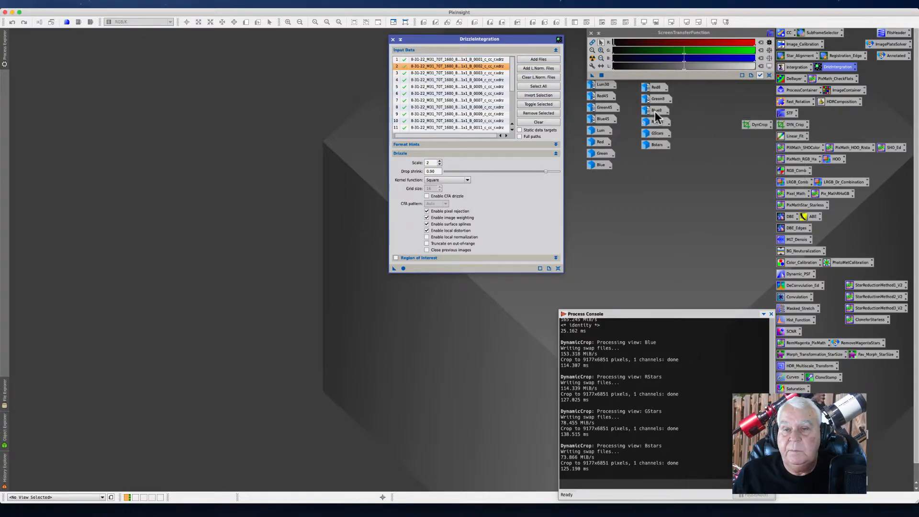
{"action": "left_click", "coordinate": [113, 69]}
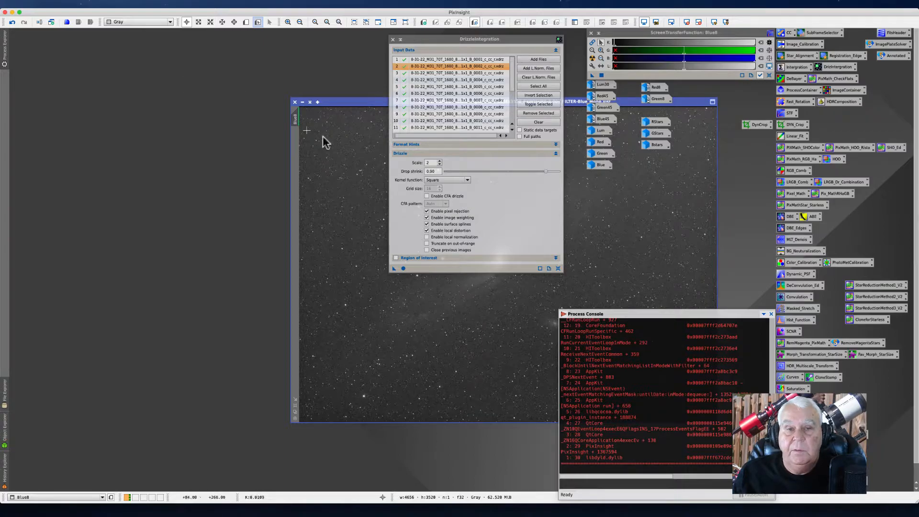
{"action": "left_click", "coordinate": [302, 102]}
Step: Clear the DrizzleIntegration input files, browse the registered Green folder, cancel adding files and close the process
{"action": "left_click_drag", "start_coordinate": [423, 41], "coordinate": [197, 32]}
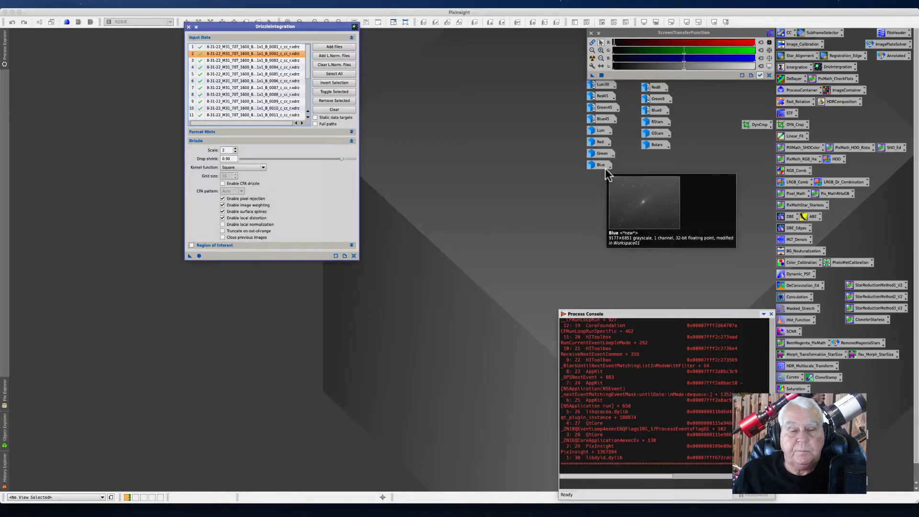
{"action": "left_click", "coordinate": [323, 109]}
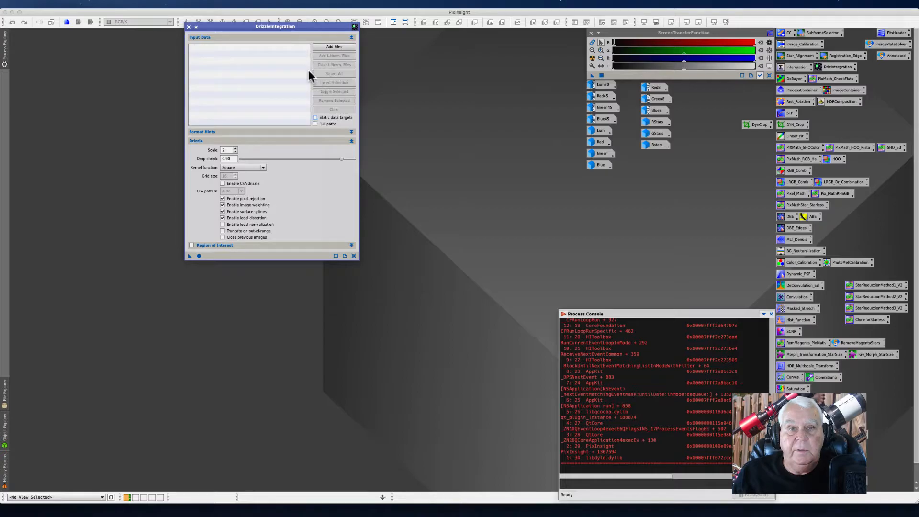
{"action": "left_click", "coordinate": [336, 46]}
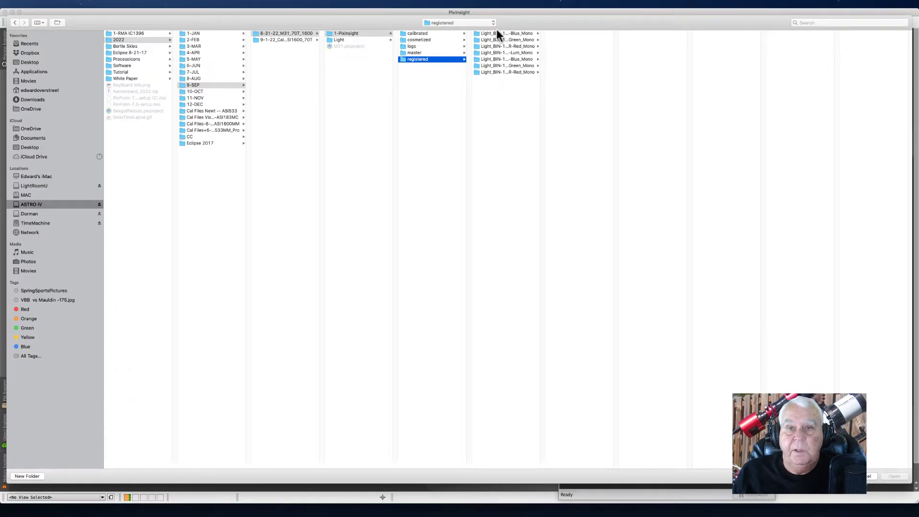
{"action": "left_click", "coordinate": [505, 40]}
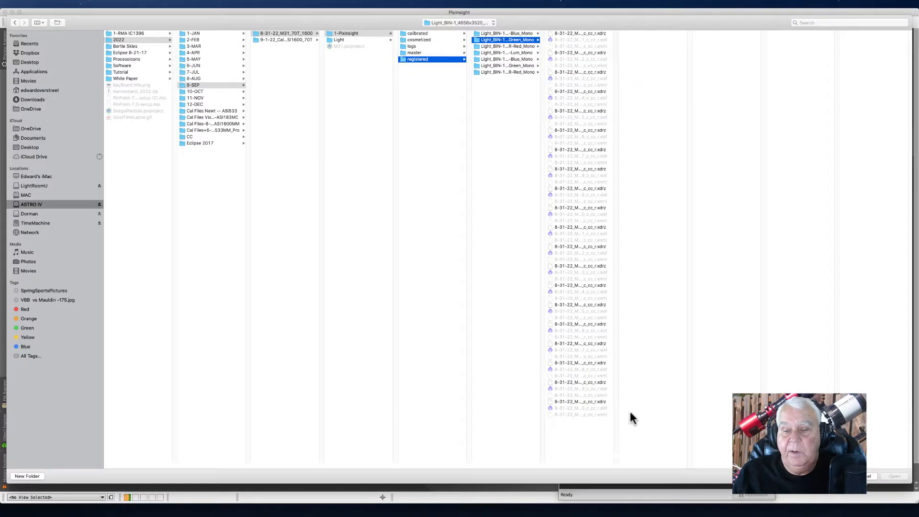
{"action": "left_click", "coordinate": [869, 476]}
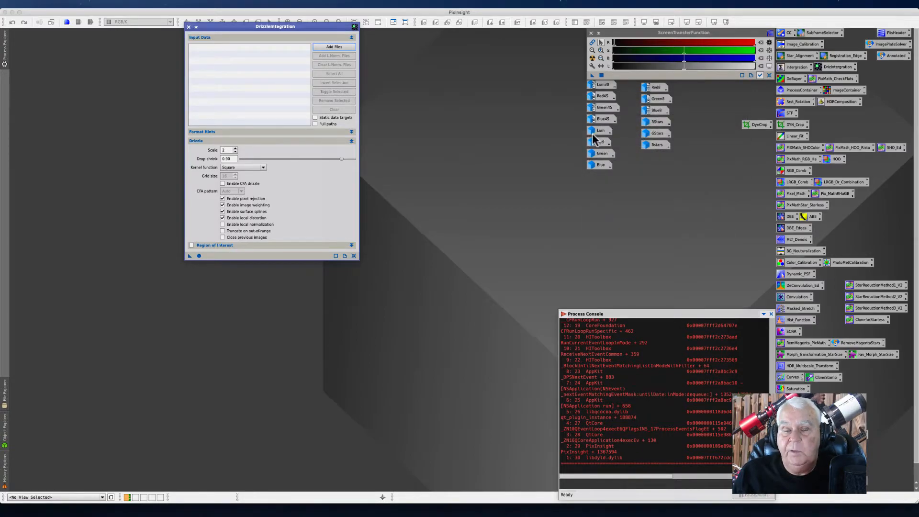
{"action": "left_click", "coordinate": [187, 27]}
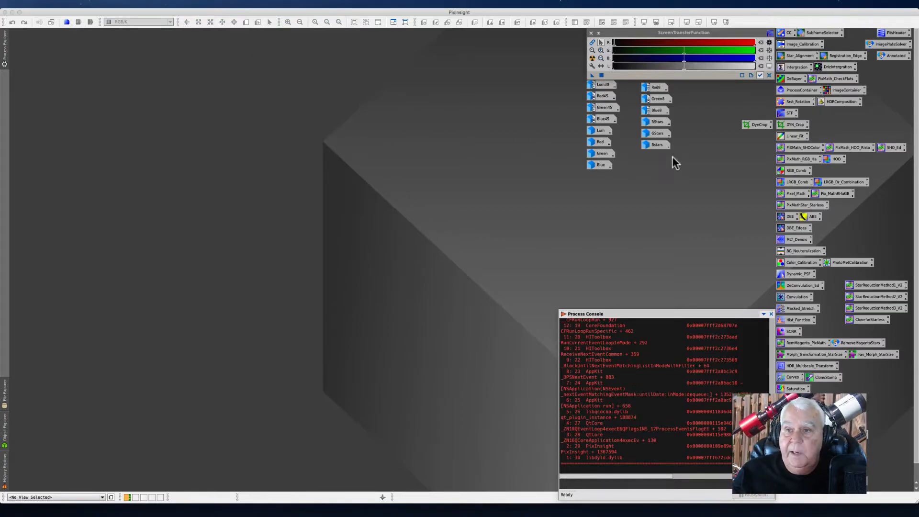
Step: Open the RGB_Comb ChannelCombination process icon and reset its parameters
{"action": "double_click", "coordinate": [792, 172]}
{"action": "left_click", "coordinate": [741, 173]}
{"action": "left_click_drag", "start_coordinate": [741, 173], "coordinate": [271, 148]}
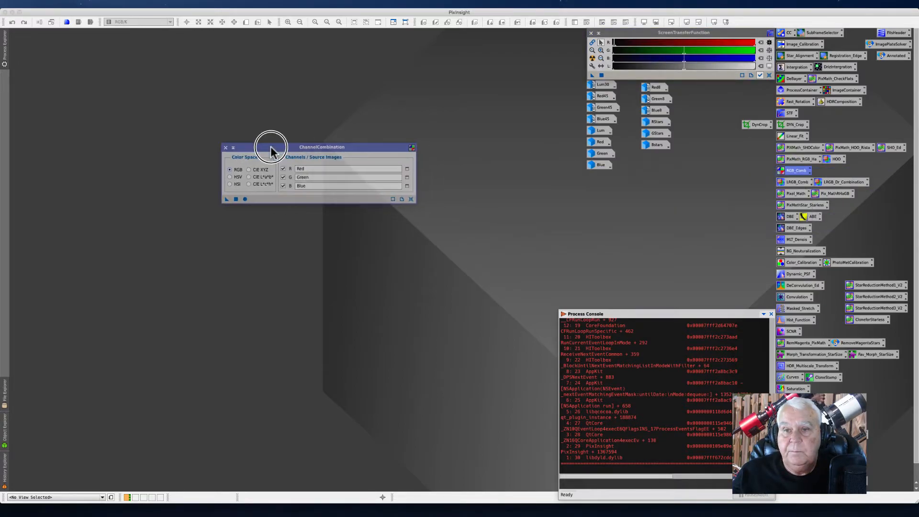
{"action": "left_click", "coordinate": [411, 199]}
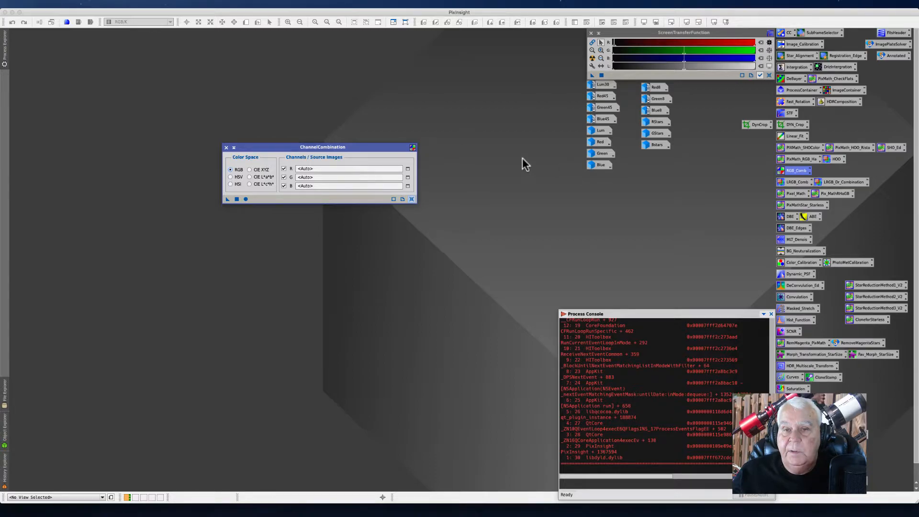
Step: Move the Lum, Red, Green, Blue and the three star image icons into a separate column
{"action": "left_click_drag", "start_coordinate": [567, 128], "coordinate": [459, 76]}
{"action": "left_click_drag", "start_coordinate": [635, 127], "coordinate": [652, 168]}
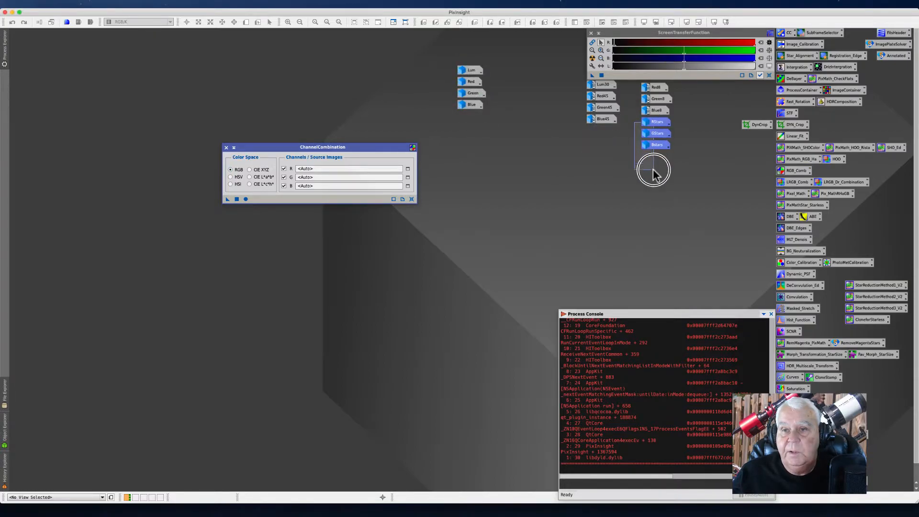
{"action": "left_click", "coordinate": [647, 124]}
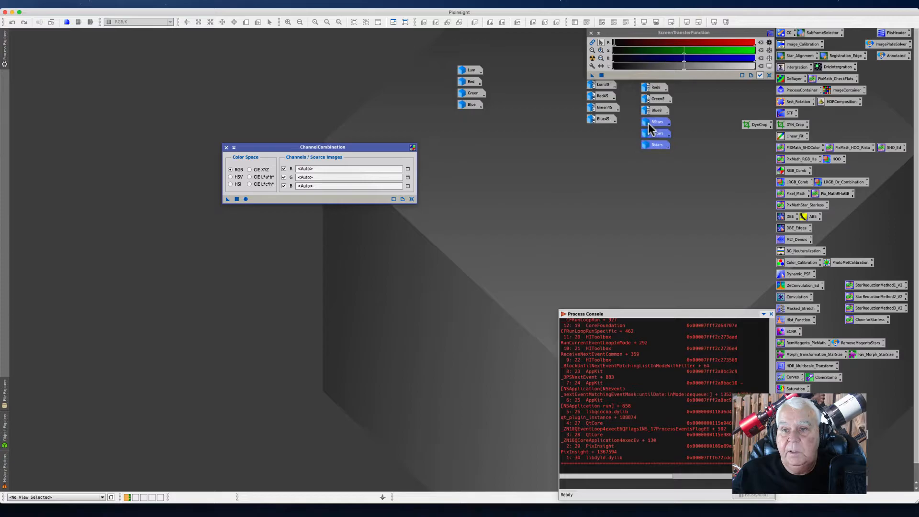
{"action": "left_click", "coordinate": [627, 151]}
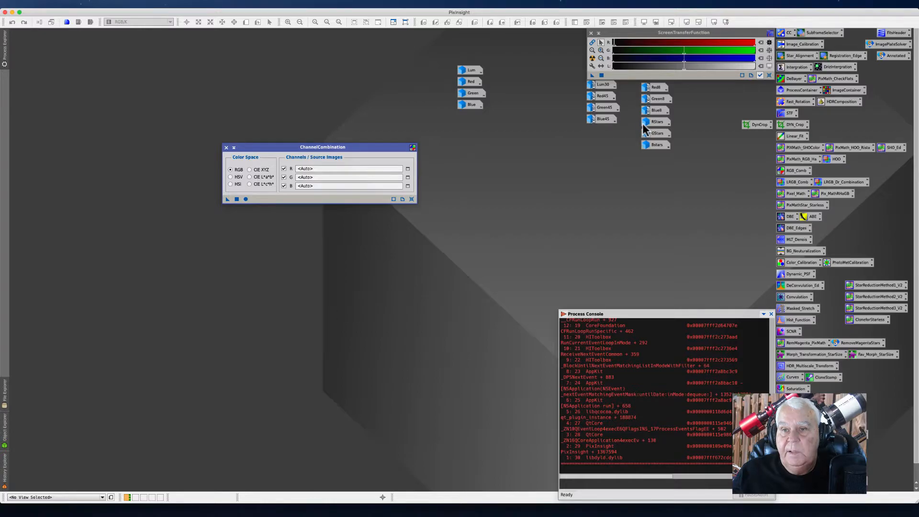
{"action": "left_click_drag", "start_coordinate": [633, 121], "coordinate": [498, 133]}
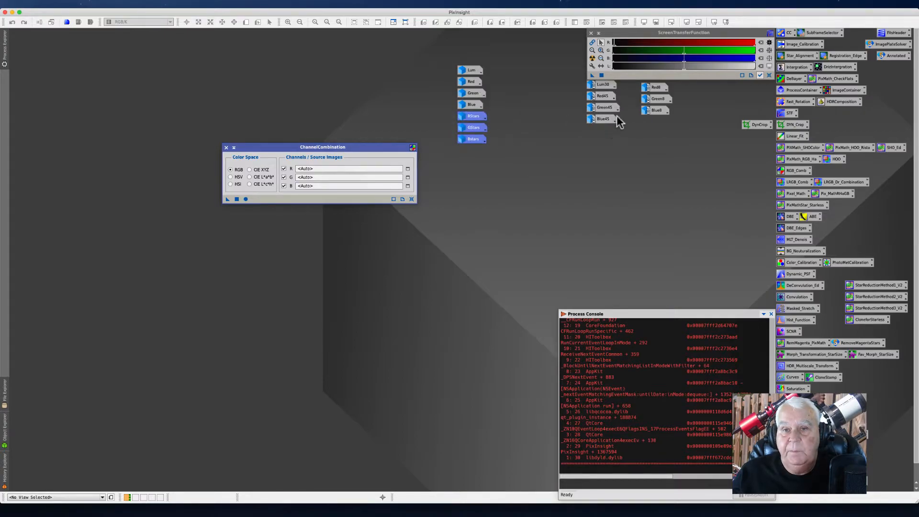
Step: Gather the Lum30, Red43, Green45, Blue45, Red8, Green8 and Blue8 icons into one column and align them left
{"action": "left_click_drag", "start_coordinate": [633, 84], "coordinate": [647, 123]}
{"action": "left_click_drag", "start_coordinate": [650, 89], "coordinate": [597, 129]}
{"action": "left_click_drag", "start_coordinate": [569, 86], "coordinate": [620, 182]}
{"action": "right_click", "coordinate": [599, 122]}
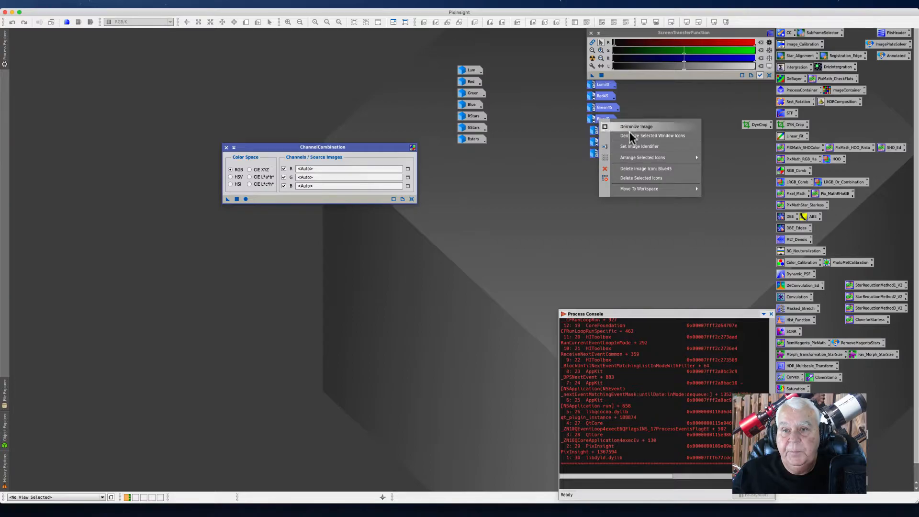
{"action": "mouse_move", "coordinate": [634, 157]}
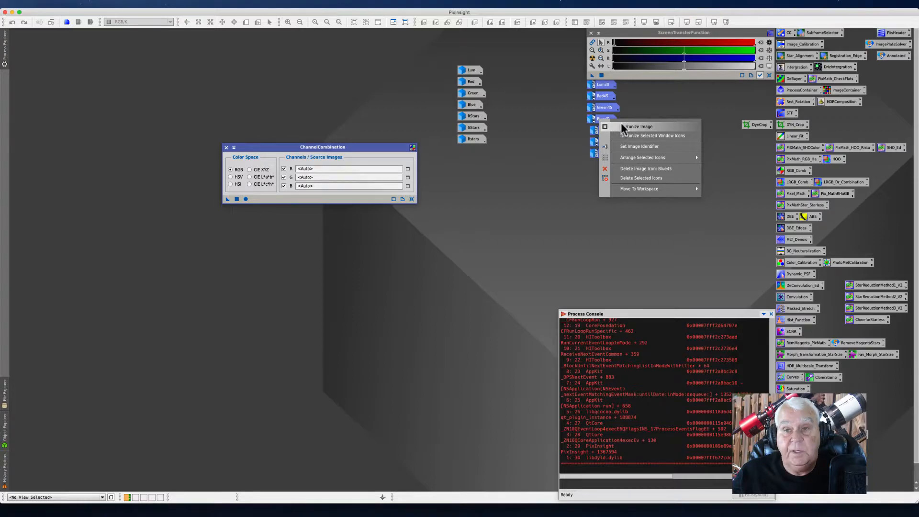
{"action": "mouse_move", "coordinate": [673, 158]}
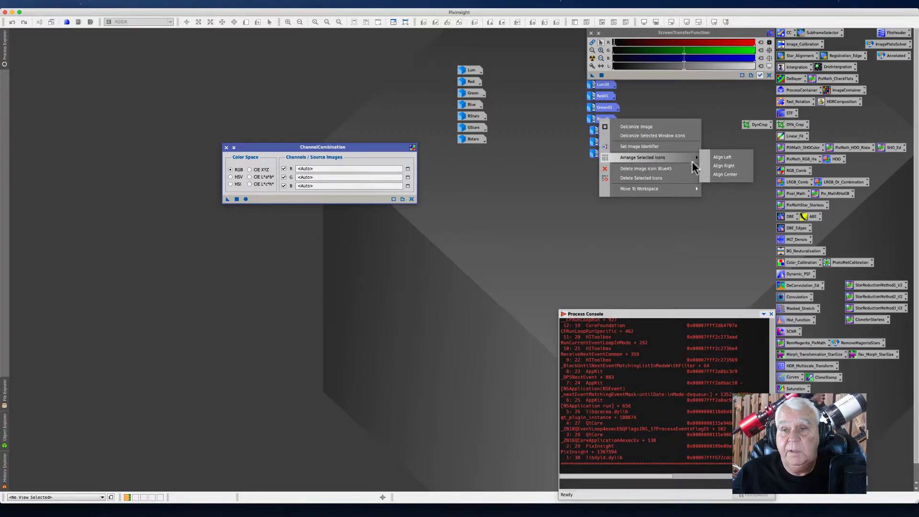
{"action": "left_click", "coordinate": [722, 158]}
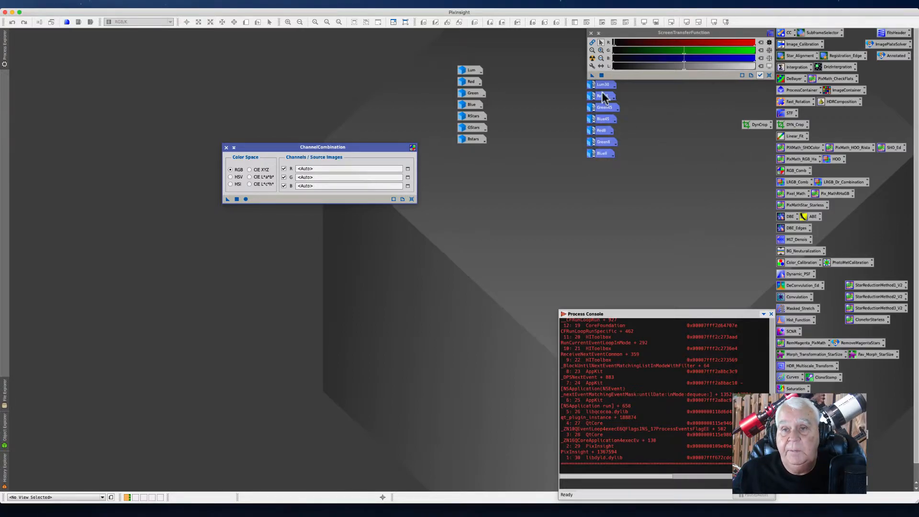
Step: Rearrange the two image icon columns side by side below the screen stretch window
{"action": "left_click_drag", "start_coordinate": [600, 96], "coordinate": [686, 101]}
{"action": "left_click_drag", "start_coordinate": [718, 94], "coordinate": [717, 93]}
{"action": "left_click_drag", "start_coordinate": [454, 80], "coordinate": [486, 153]}
{"action": "left_click_drag", "start_coordinate": [472, 75], "coordinate": [599, 87]}
{"action": "left_click", "coordinate": [534, 136]}
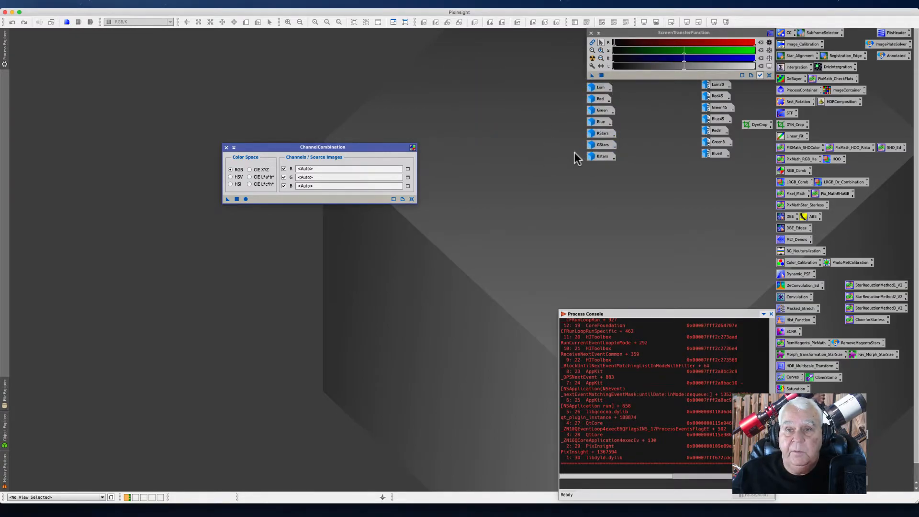
Step: Assign RStars, GStars and Bstars to the R, G and B channels and apply ChannelCombination globally
{"action": "left_click_drag", "start_coordinate": [357, 145], "coordinate": [421, 109]}
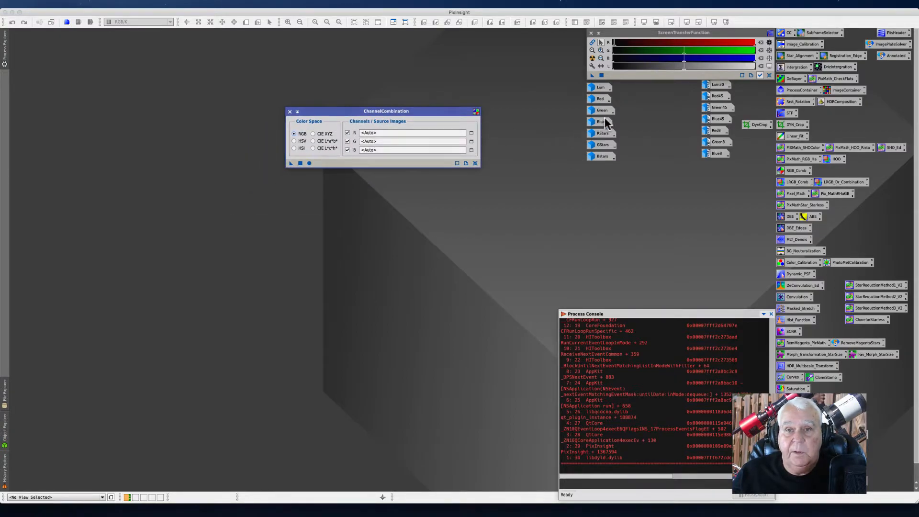
{"action": "mouse_move", "coordinate": [604, 139]}
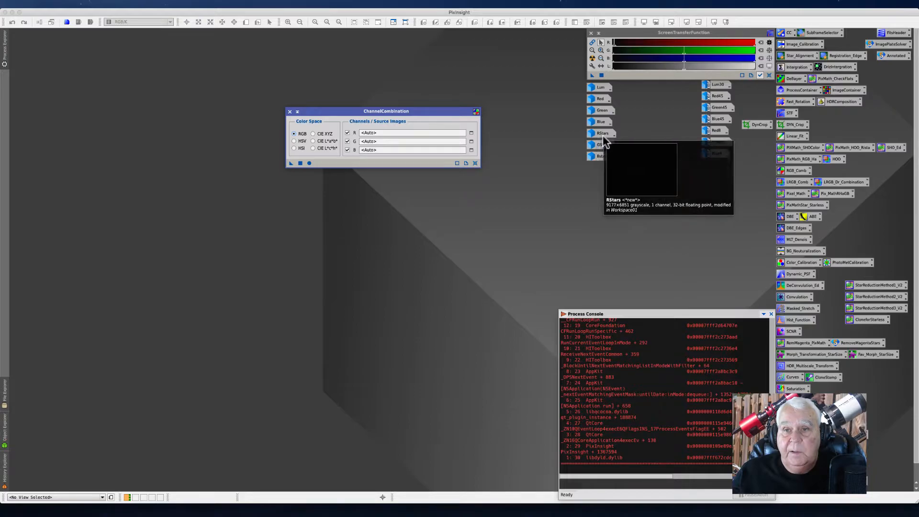
{"action": "left_click_drag", "start_coordinate": [604, 139], "coordinate": [383, 132]}
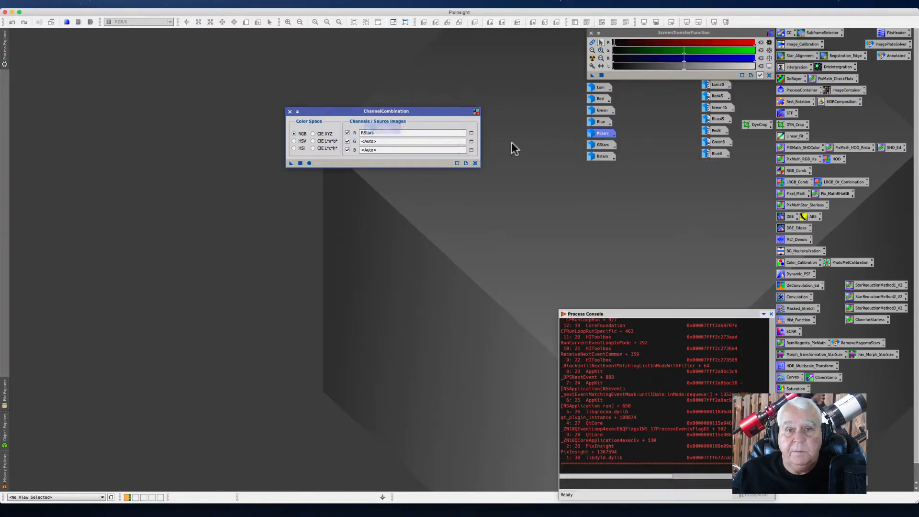
{"action": "mouse_move", "coordinate": [602, 147]}
{"action": "left_click_drag", "start_coordinate": [602, 149], "coordinate": [378, 143]}
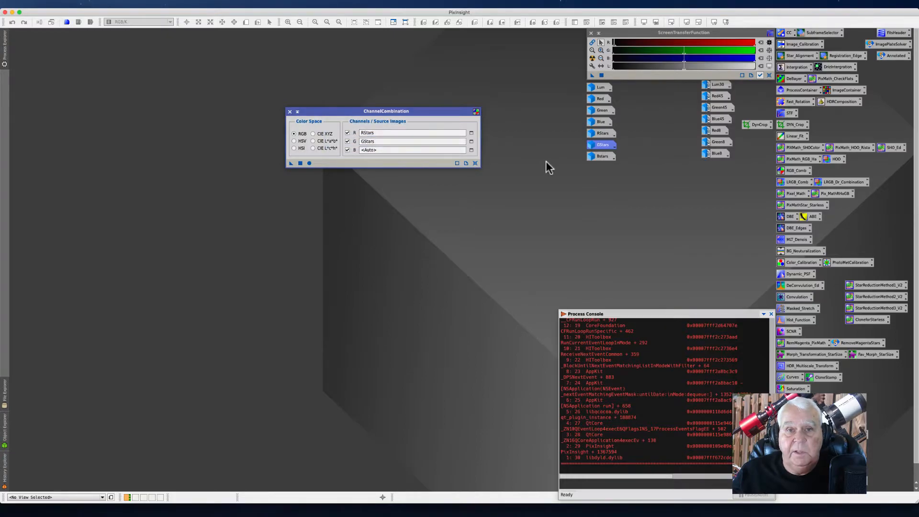
{"action": "left_click_drag", "start_coordinate": [595, 157], "coordinate": [371, 160]}
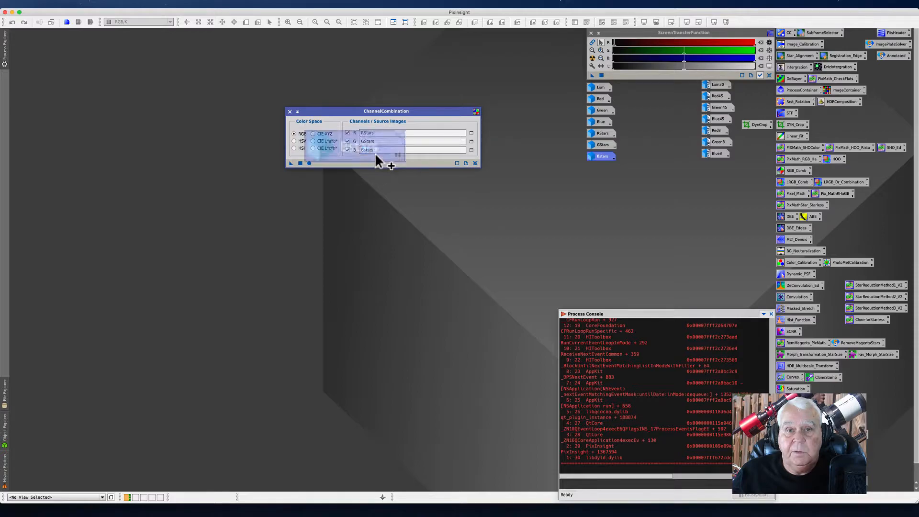
{"action": "left_click", "coordinate": [309, 163]}
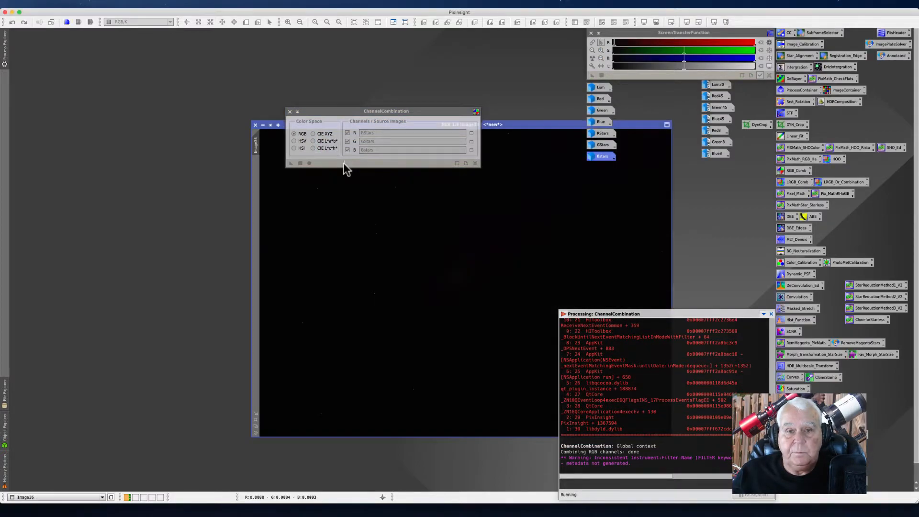
Step: Apply an automatic screen stretch to the combined RGB image
{"action": "left_click_drag", "start_coordinate": [515, 123], "coordinate": [345, 73]}
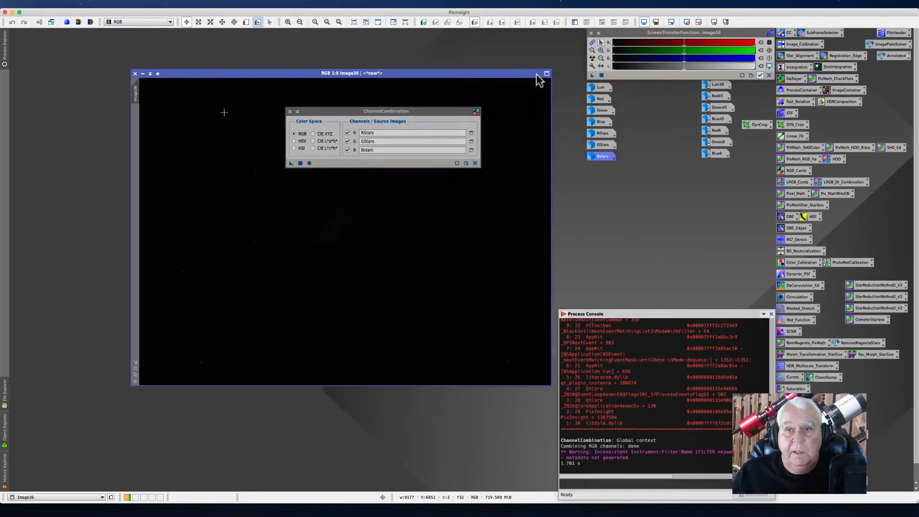
{"action": "left_click", "coordinate": [592, 58]}
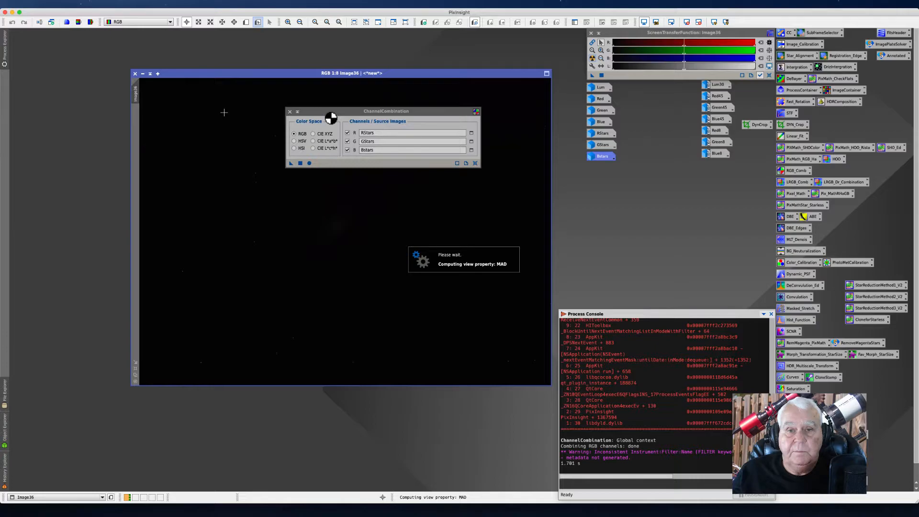
{"action": "left_click_drag", "start_coordinate": [326, 110], "coordinate": [613, 193]}
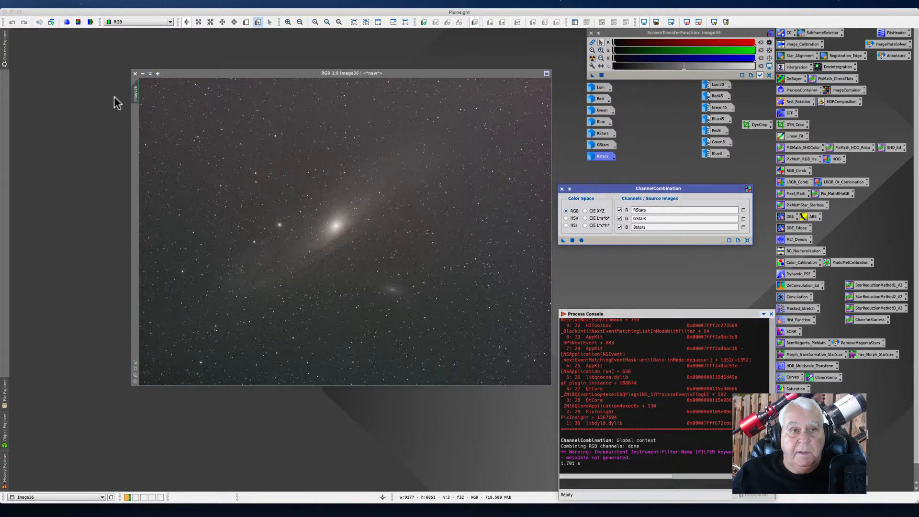
Step: Rename the combined image as RGB_Stars
{"action": "right_click", "coordinate": [134, 97]}
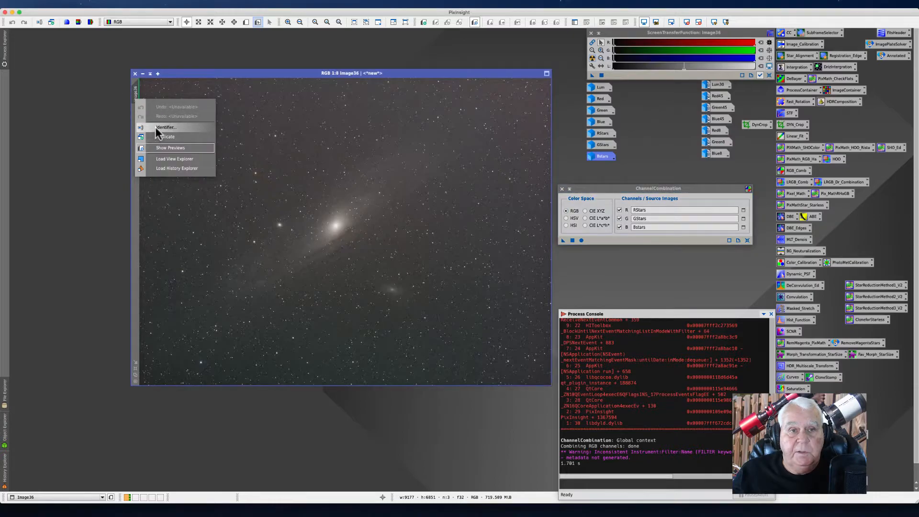
{"action": "left_click", "coordinate": [165, 127]}
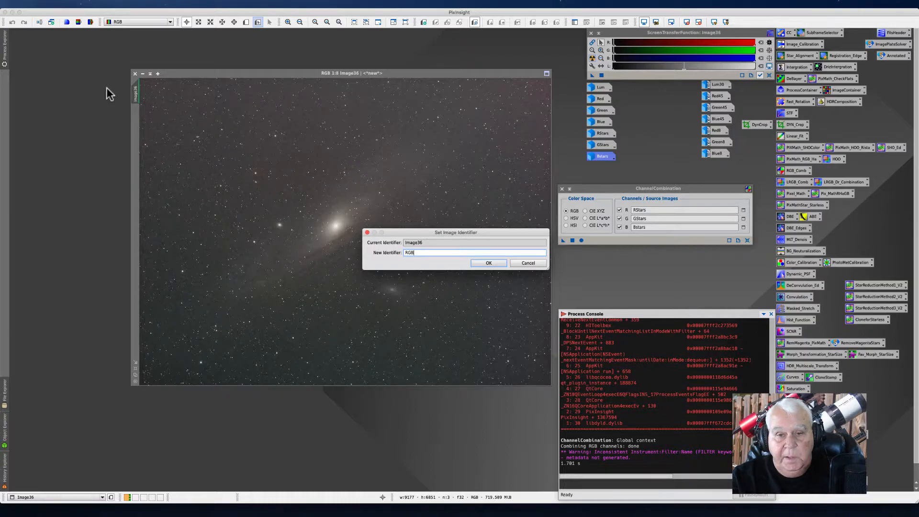
{"action": "type", "text": "RGB_Stars"}
{"action": "key", "text": "Return"}
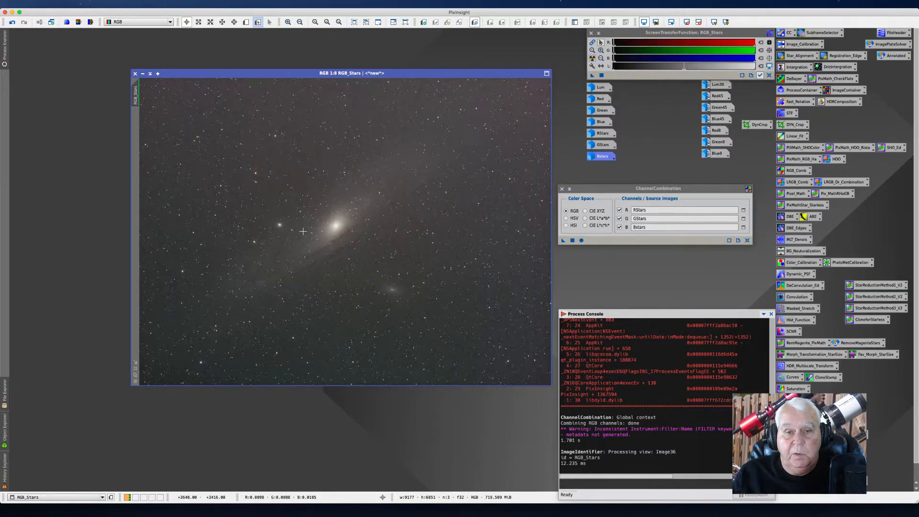
Step: Zoom in on RGB_Stars to inspect the stars
{"action": "scroll", "coordinate": [303, 231], "scroll_direction": "up", "scroll_amount": 3}
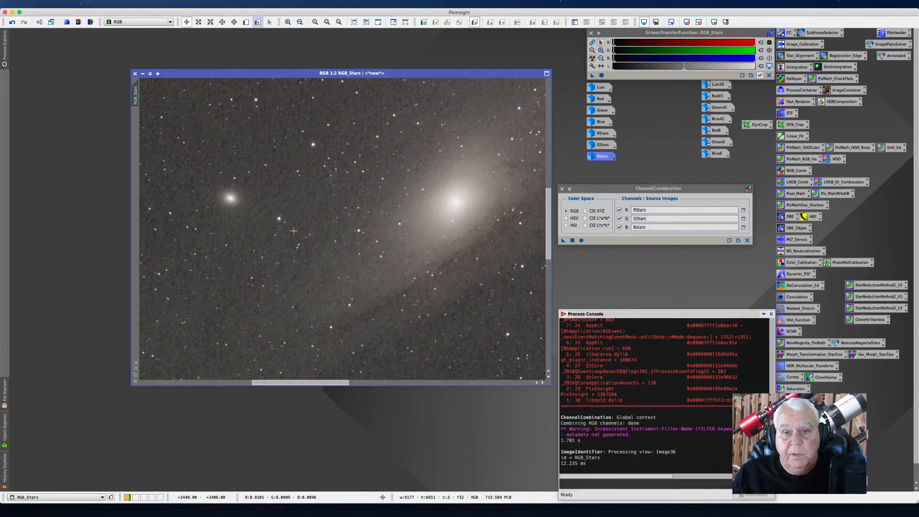
{"action": "scroll", "coordinate": [294, 231], "scroll_direction": "down", "scroll_amount": 5}
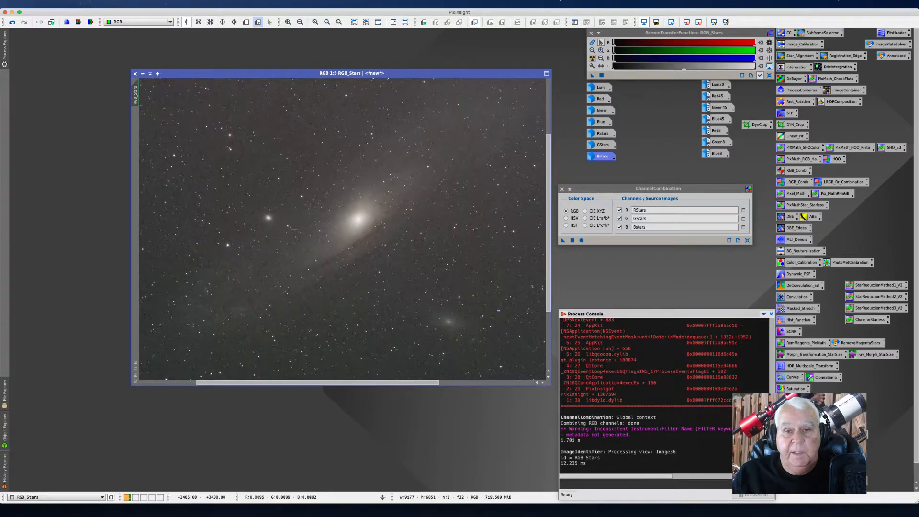
{"action": "scroll", "coordinate": [294, 230], "scroll_direction": "up", "scroll_amount": 5}
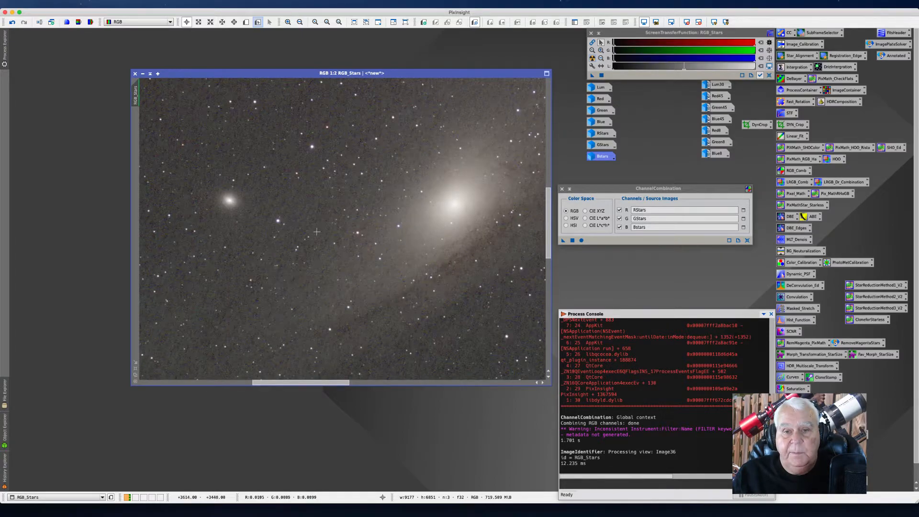
Step: Pan and zoom out across RGB_Stars to inspect the whole galaxy field
{"action": "left_click_drag", "start_coordinate": [305, 382], "coordinate": [339, 382]}
{"action": "scroll", "coordinate": [346, 336], "scroll_direction": "down", "scroll_amount": 1}
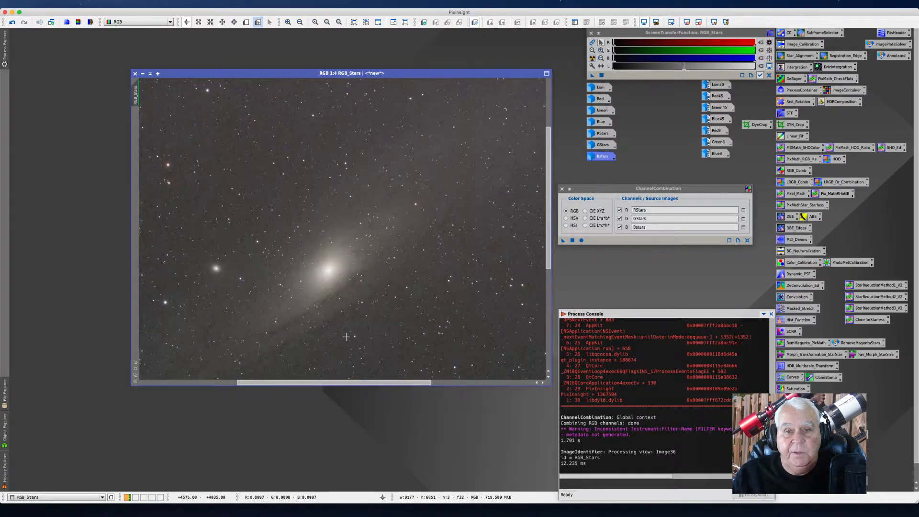
{"action": "scroll", "coordinate": [345, 337], "scroll_direction": "up", "scroll_amount": 1}
{"action": "scroll", "coordinate": [346, 337], "scroll_direction": "down", "scroll_amount": 3}
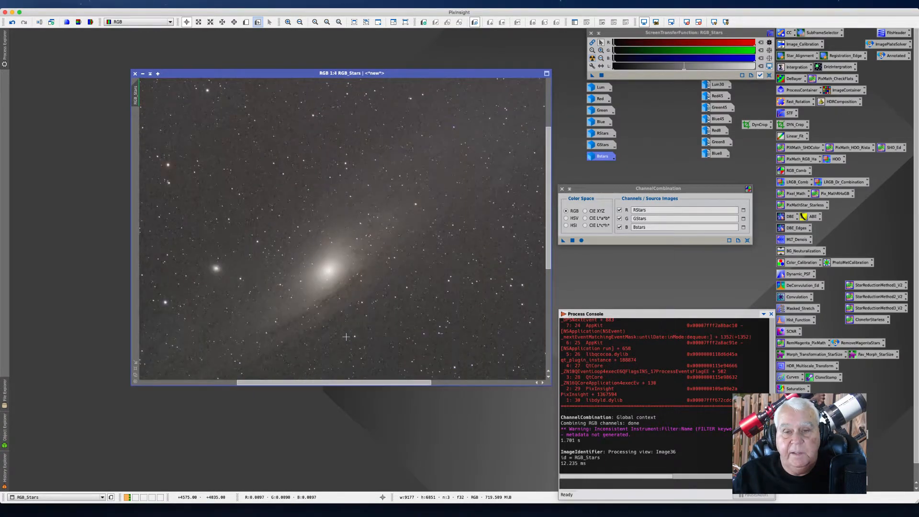
{"action": "scroll", "coordinate": [358, 354], "scroll_direction": "down", "scroll_amount": 1}
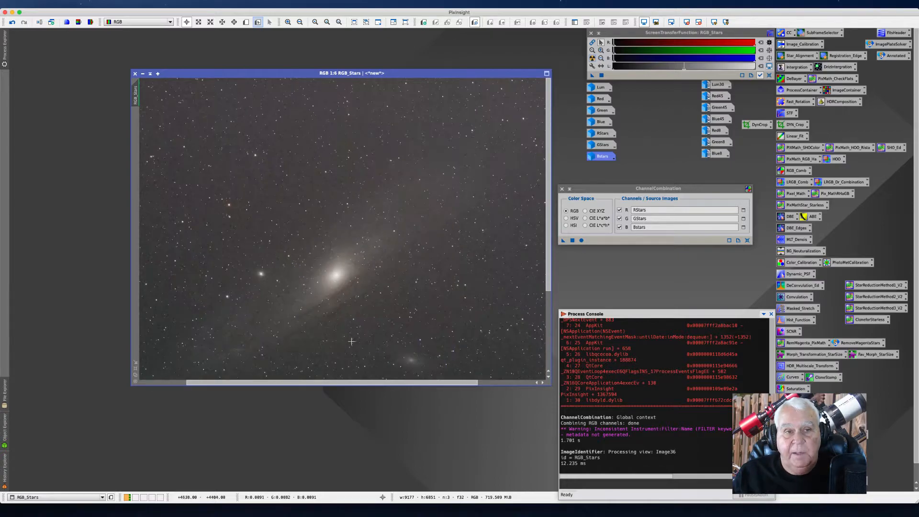
Step: Iconize RGB_Stars and reset the ChannelCombination channel assignments
{"action": "left_click", "coordinate": [143, 73]}
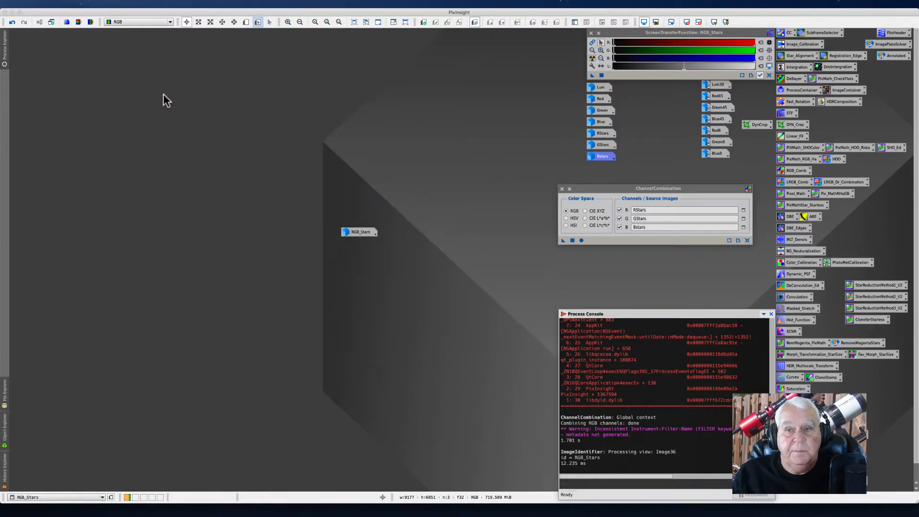
{"action": "left_click_drag", "start_coordinate": [474, 204], "coordinate": [343, 142]}
{"action": "left_click", "coordinate": [493, 193]}
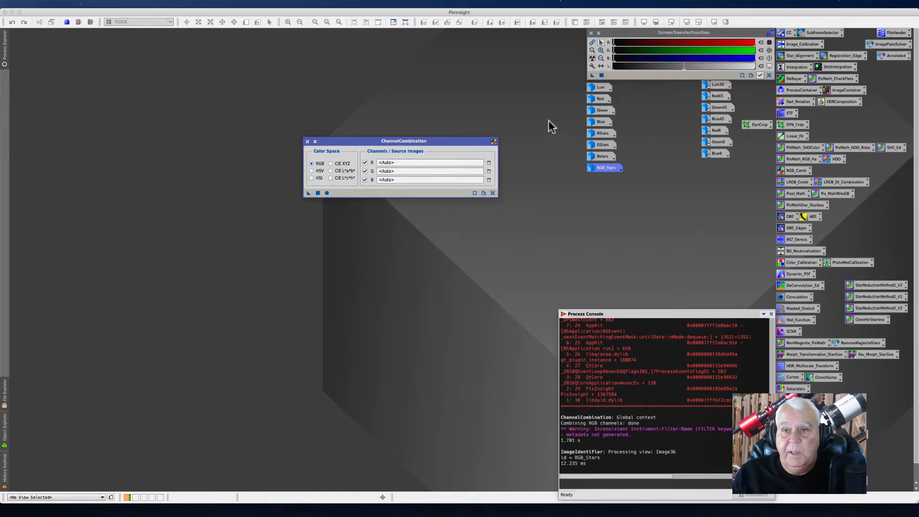
Step: Try to combine Red, Green and Blue as the R, G and B channels with ChannelCombination applied globally
{"action": "left_click_drag", "start_coordinate": [601, 100], "coordinate": [438, 164]}
{"action": "left_click_drag", "start_coordinate": [600, 115], "coordinate": [407, 172]}
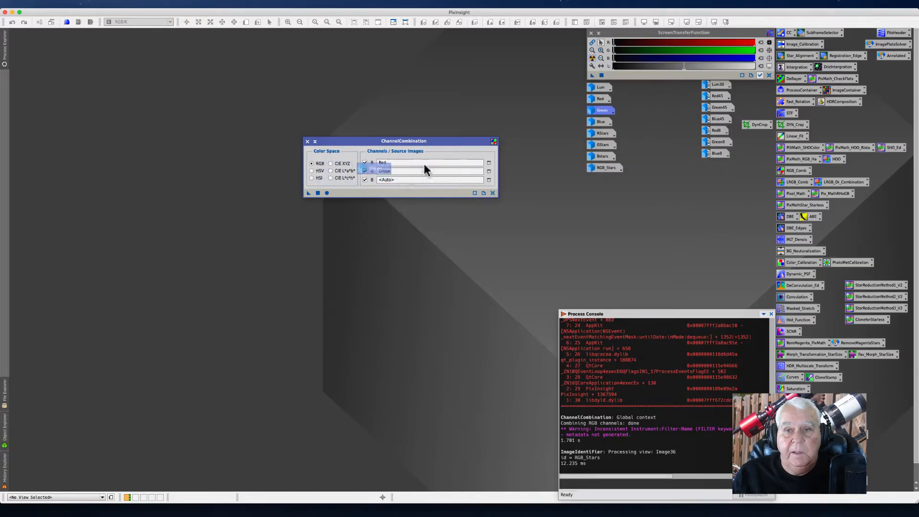
{"action": "left_click_drag", "start_coordinate": [597, 122], "coordinate": [395, 182]}
{"action": "left_click_drag", "start_coordinate": [326, 144], "coordinate": [355, 101]}
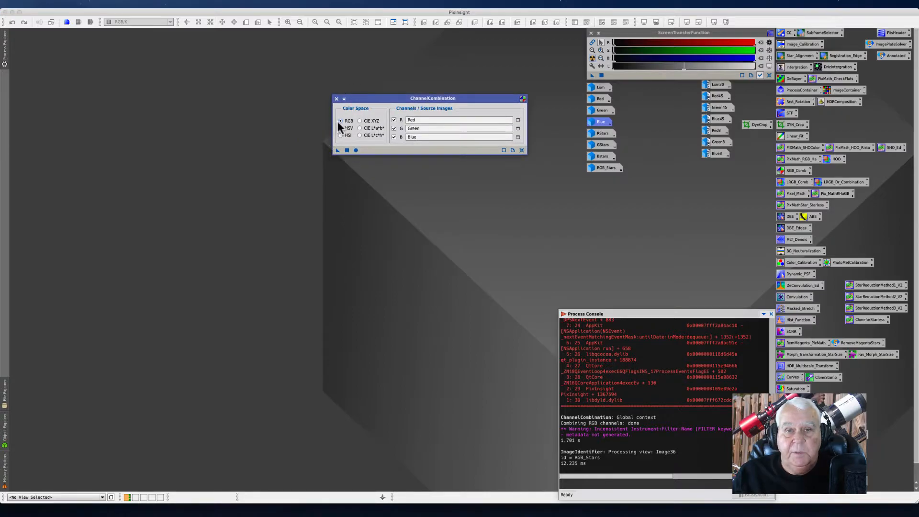
{"action": "left_click", "coordinate": [356, 150]}
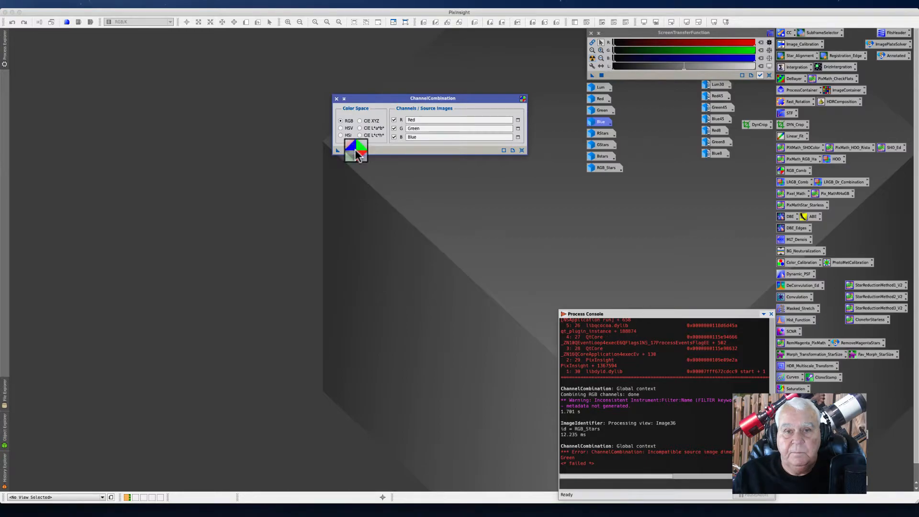
{"action": "left_click", "coordinate": [356, 151]}
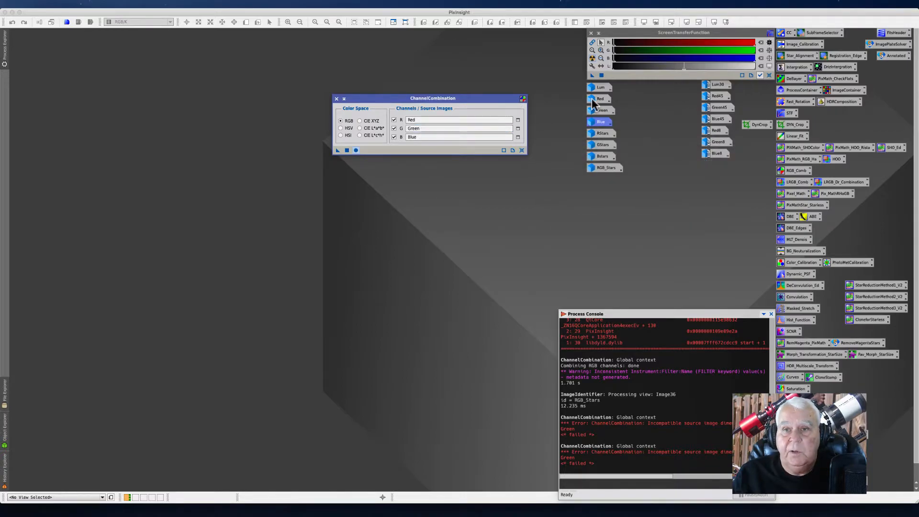
Step: Reassign Red, Green and Blue to the R, G and B channels and retry the global ChannelCombination
{"action": "left_click_drag", "start_coordinate": [596, 99], "coordinate": [414, 122]}
{"action": "left_click", "coordinate": [521, 150]}
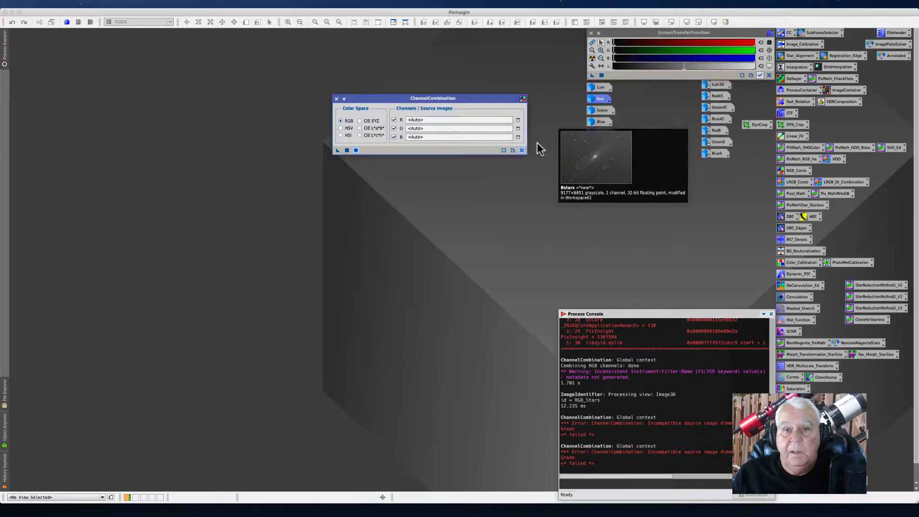
{"action": "left_click_drag", "start_coordinate": [598, 99], "coordinate": [416, 121]}
{"action": "left_click", "coordinate": [595, 112]}
{"action": "left_click_drag", "start_coordinate": [594, 115], "coordinate": [455, 143]}
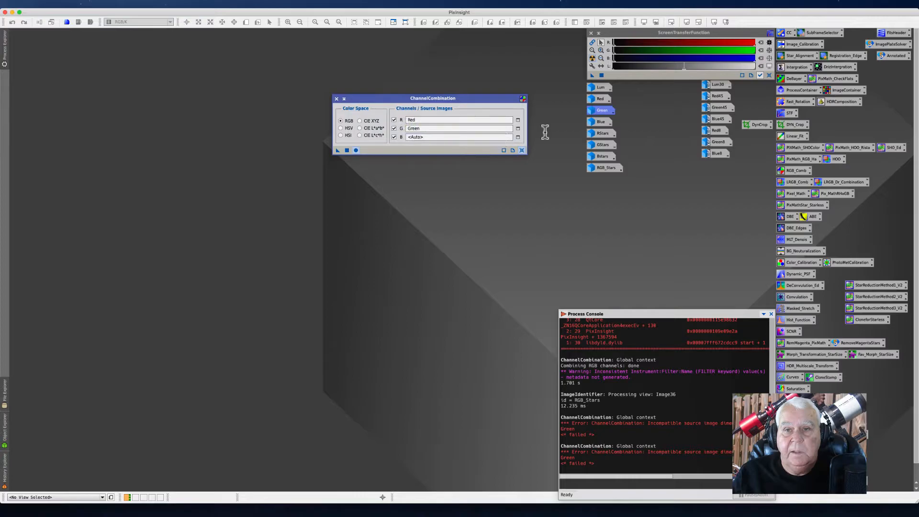
{"action": "left_click_drag", "start_coordinate": [594, 124], "coordinate": [417, 143]}
{"action": "left_click", "coordinate": [356, 150]}
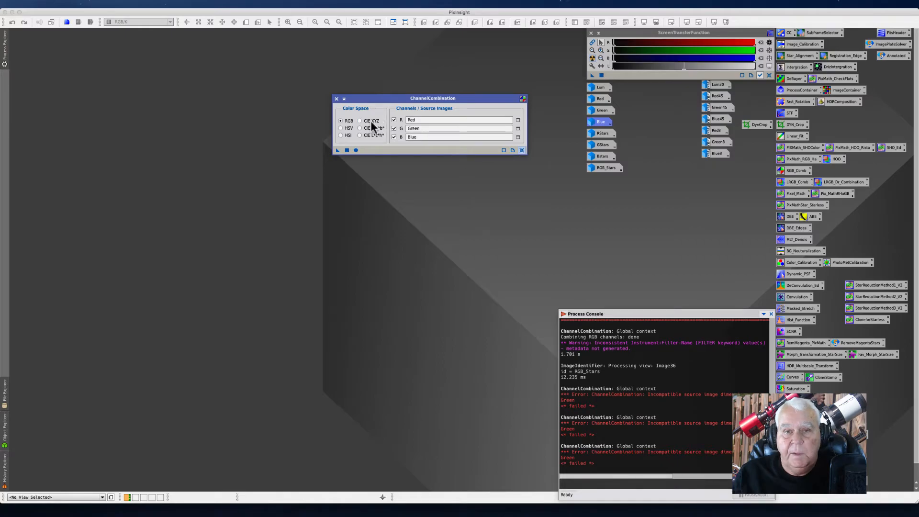
Step: Reset the ChannelCombination channels and open the Red, Green and Blue images
{"action": "left_click_drag", "start_coordinate": [368, 99], "coordinate": [369, 85]}
{"action": "left_click", "coordinate": [523, 137]}
{"action": "double_click", "coordinate": [596, 99]}
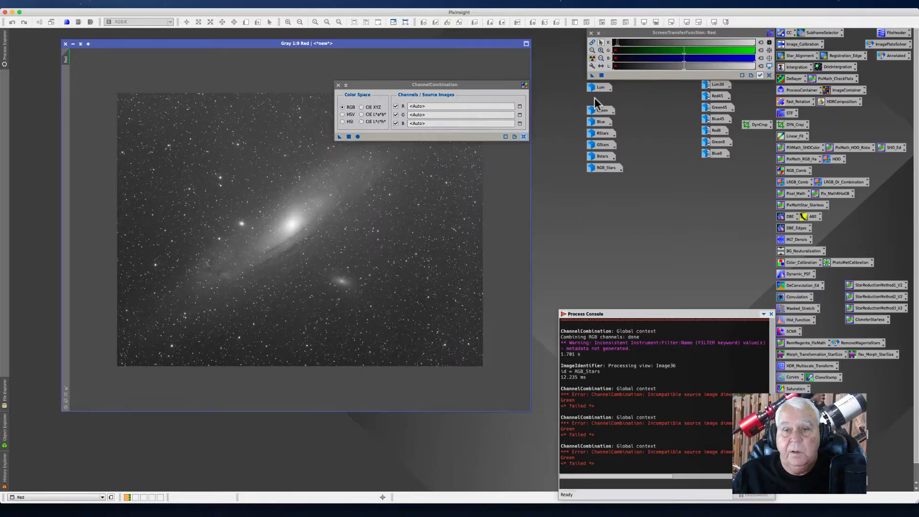
{"action": "double_click", "coordinate": [602, 112]}
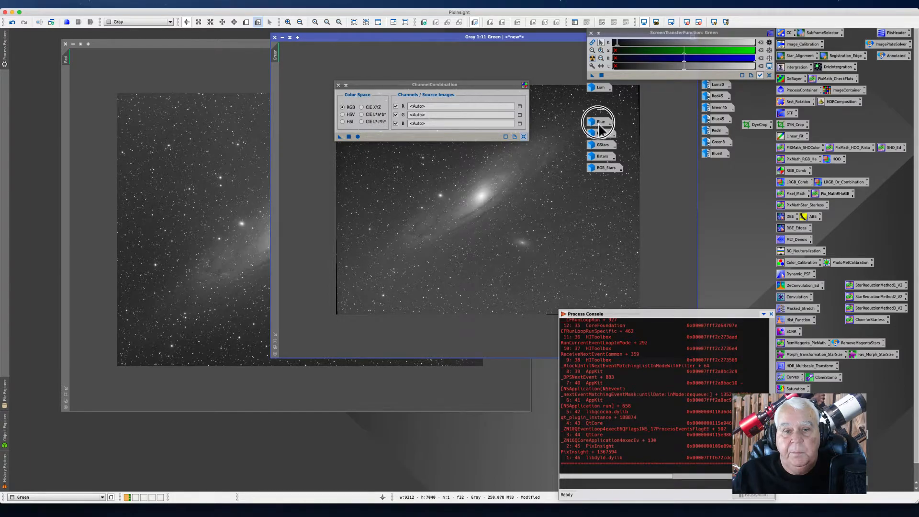
{"action": "double_click", "coordinate": [599, 123]}
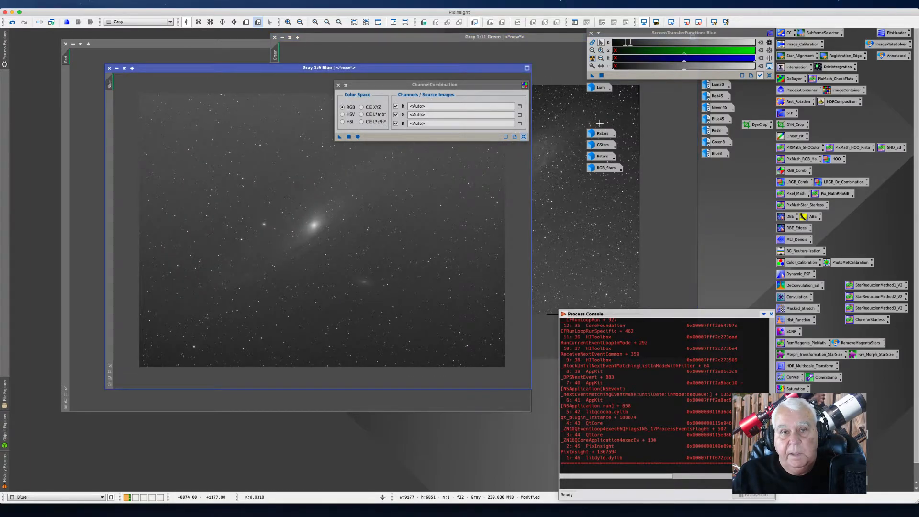
Step: Iconize the Blue image, close ChannelCombination, and arrange the Green window over the Red one
{"action": "left_click", "coordinate": [116, 68]}
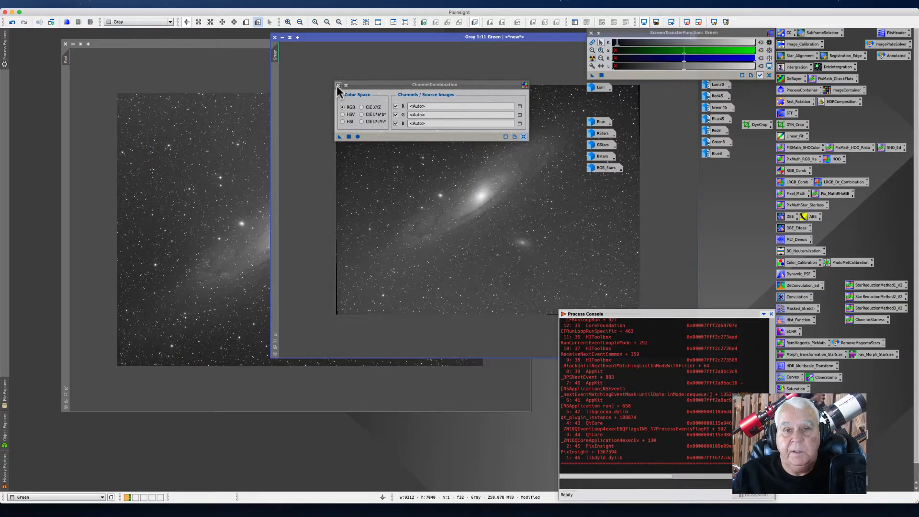
{"action": "left_click", "coordinate": [338, 85]}
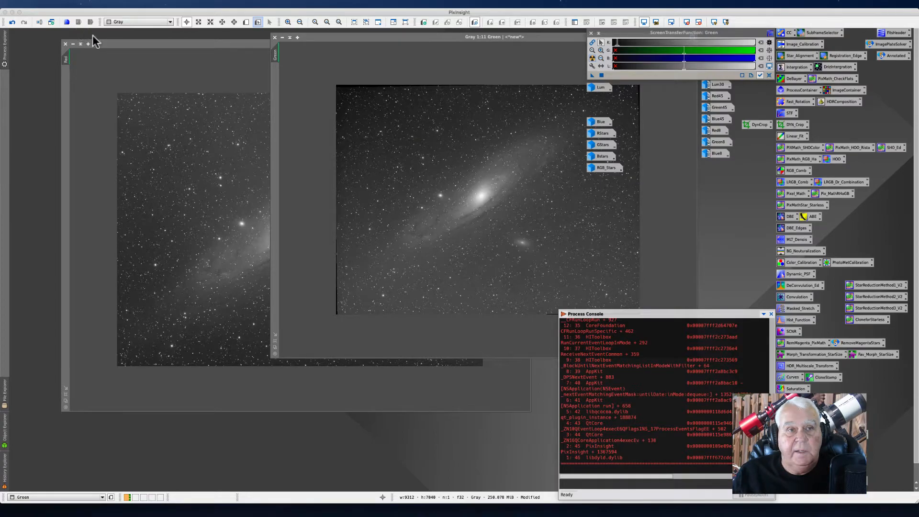
{"action": "left_click", "coordinate": [123, 46]}
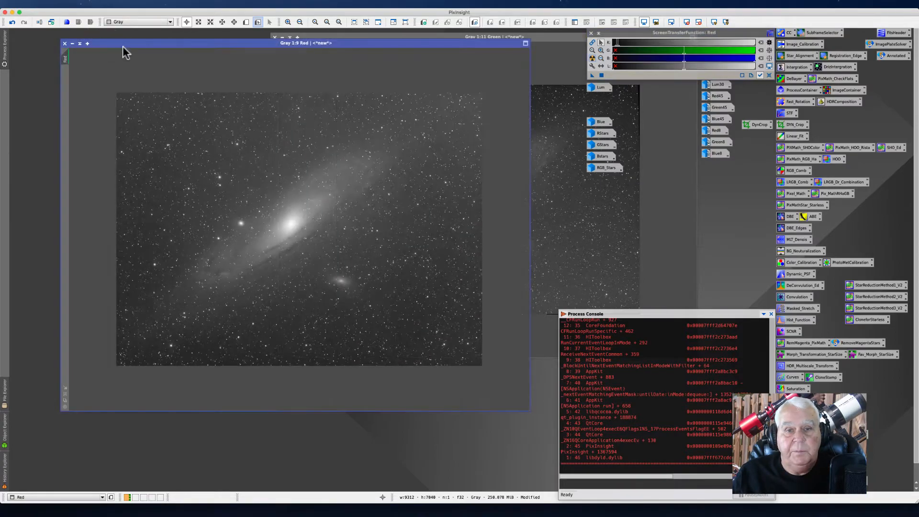
{"action": "left_click", "coordinate": [364, 35]}
{"action": "left_click_drag", "start_coordinate": [350, 38], "coordinate": [141, 43]}
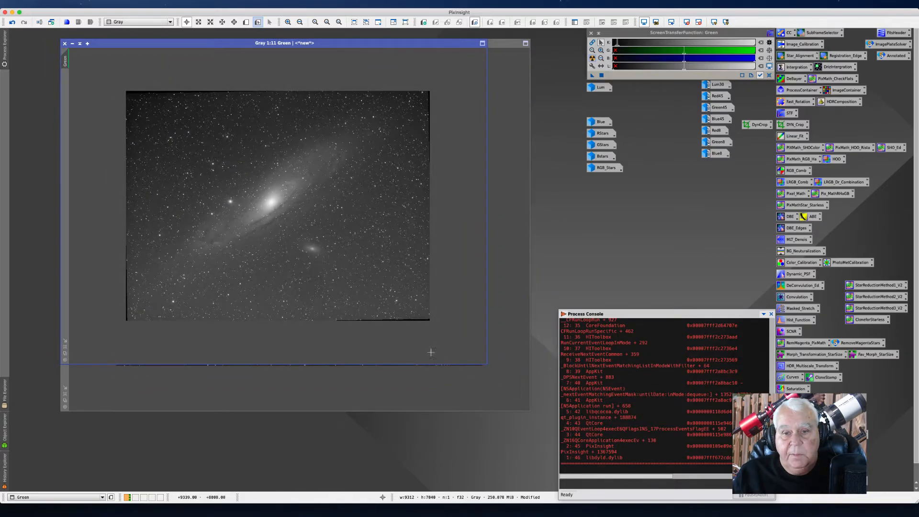
{"action": "left_click_drag", "start_coordinate": [154, 43], "coordinate": [206, 153]}
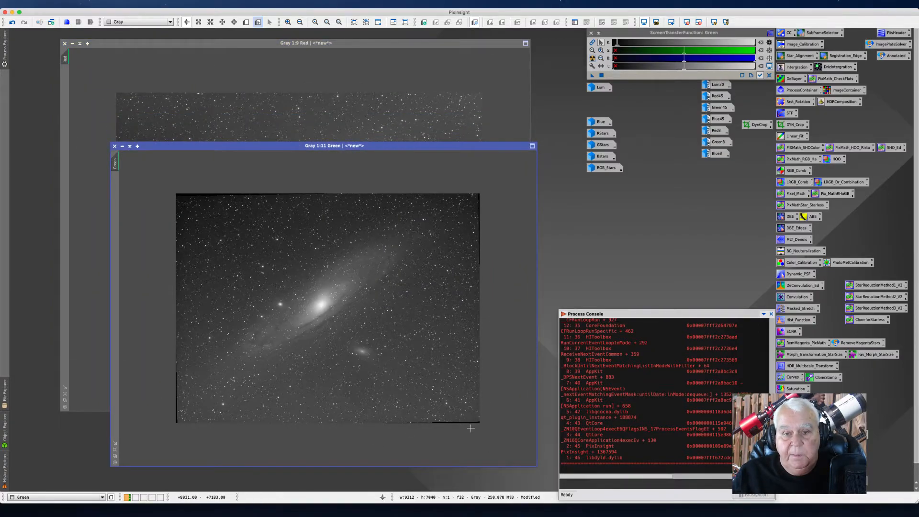
{"action": "left_click_drag", "start_coordinate": [228, 145], "coordinate": [243, 121]}
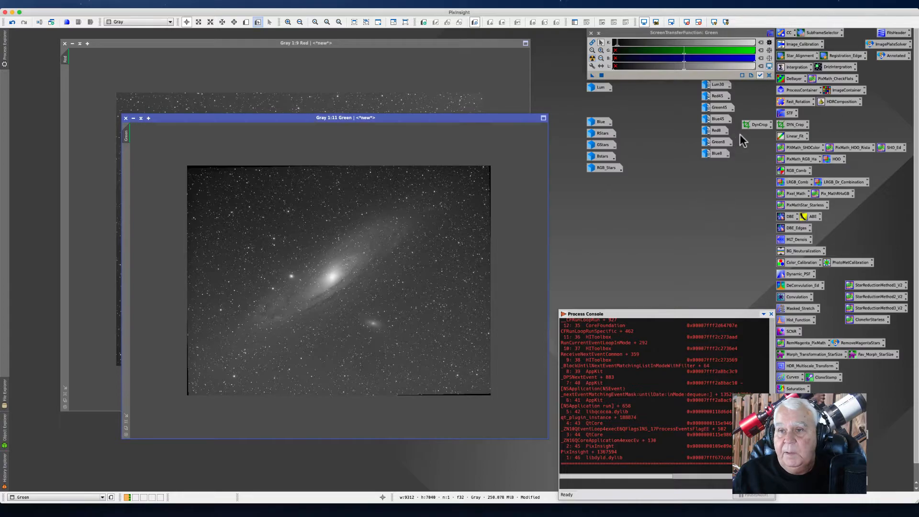
Step: Apply the DynCrop process icon to the Green image and return the icon to its place
{"action": "left_click", "coordinate": [753, 125]}
{"action": "left_click_drag", "start_coordinate": [754, 126], "coordinate": [433, 324]}
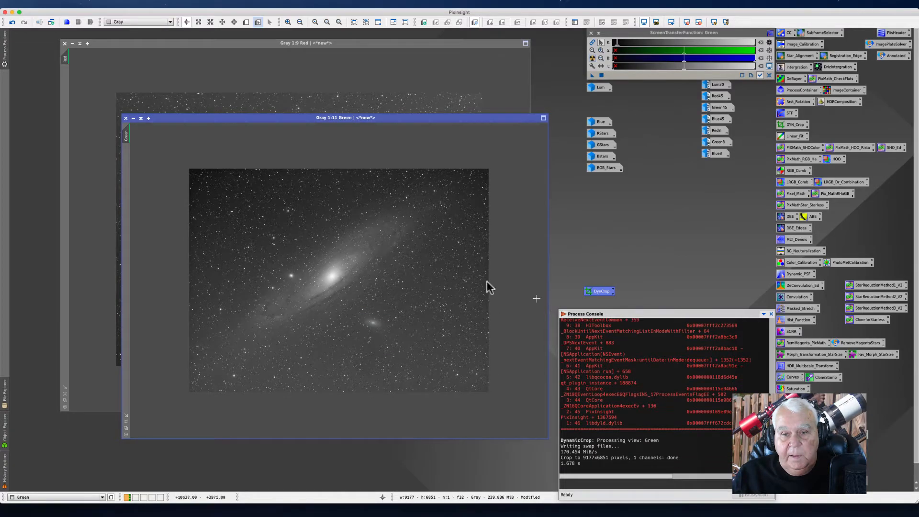
{"action": "left_click_drag", "start_coordinate": [600, 296], "coordinate": [759, 126]}
Step: Enlarge and align the Green and Red image windows at matching zoom for comparison
{"action": "left_click_drag", "start_coordinate": [186, 119], "coordinate": [126, 45]}
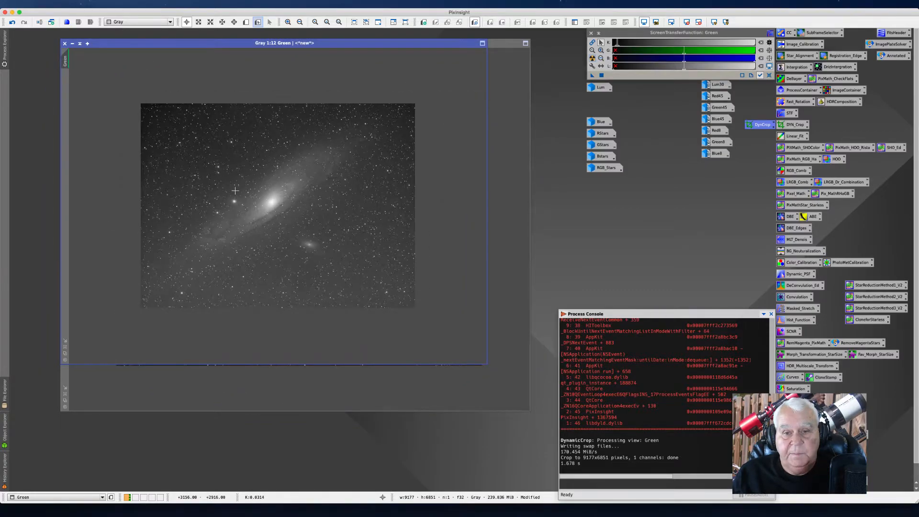
{"action": "scroll", "coordinate": [234, 189], "scroll_direction": "up", "scroll_amount": 3}
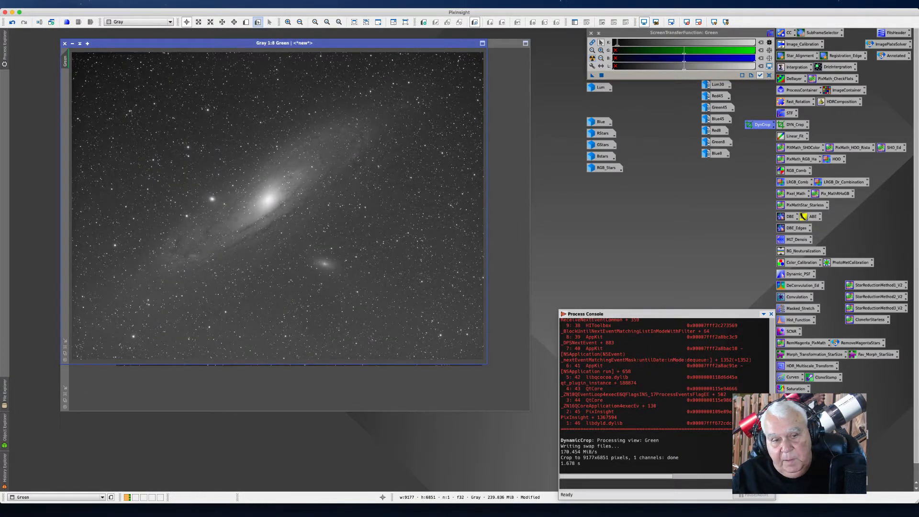
{"action": "left_click", "coordinate": [65, 402]}
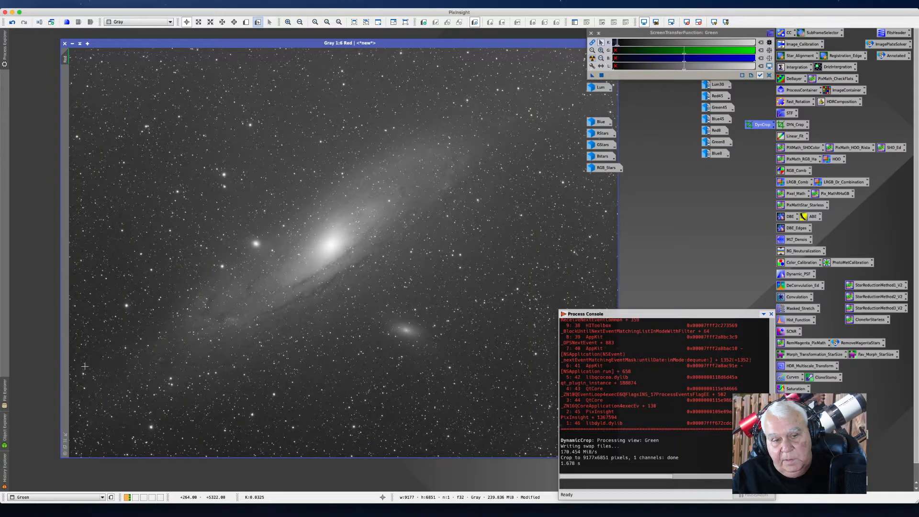
{"action": "left_click_drag", "start_coordinate": [148, 44], "coordinate": [263, 260]}
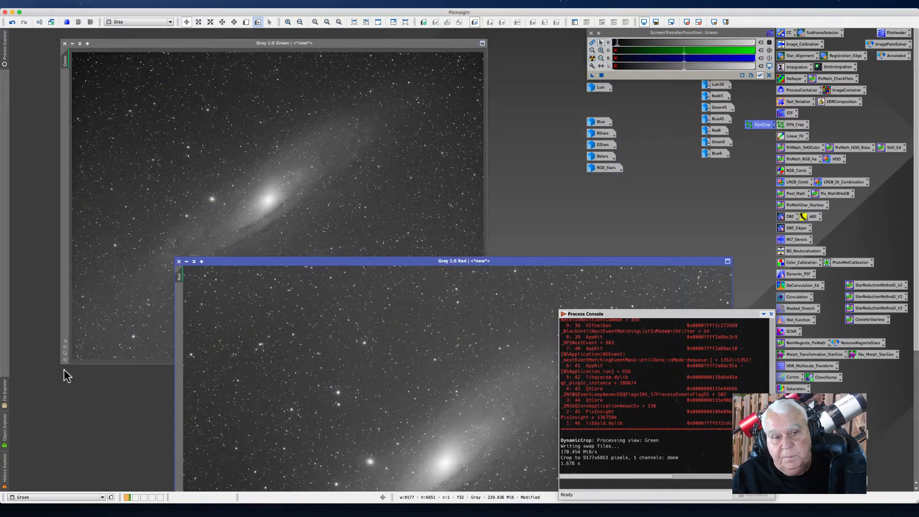
{"action": "left_click", "coordinate": [66, 347]}
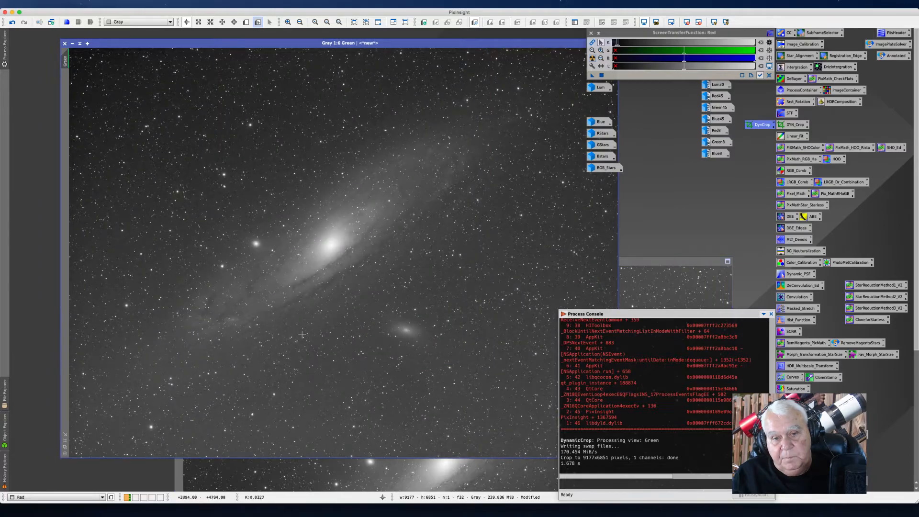
{"action": "left_click_drag", "start_coordinate": [674, 262], "coordinate": [562, 43]}
{"action": "left_click", "coordinate": [563, 46]}
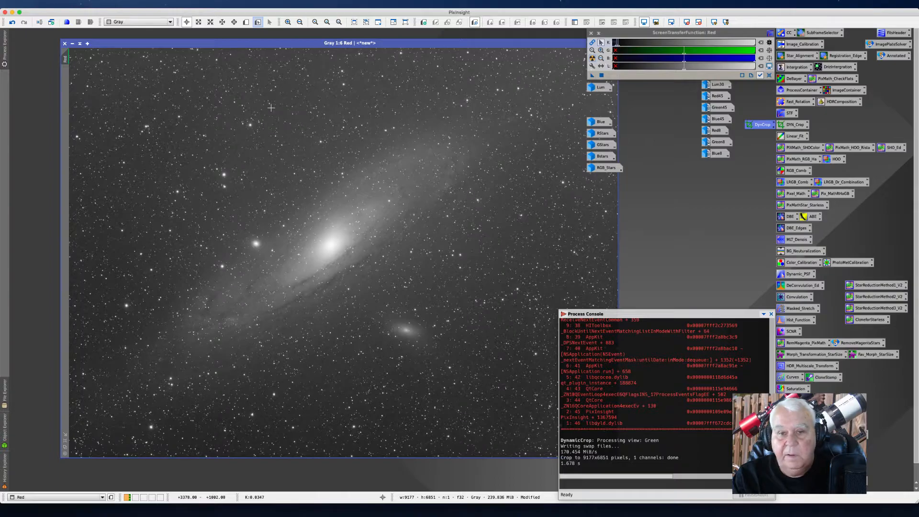
Step: Switch back and forth between the Red and Green images to compare their framing
{"action": "key", "text": "ctrl+Tab"}
{"action": "key", "text": "ctrl+Tab"}
{"action": "key", "text": "ctrl+Tab"}
{"action": "key", "text": "ctrl+Tab"}
{"action": "key", "text": "ctrl+Tab"}
{"action": "key", "text": "ctrl+Tab"}
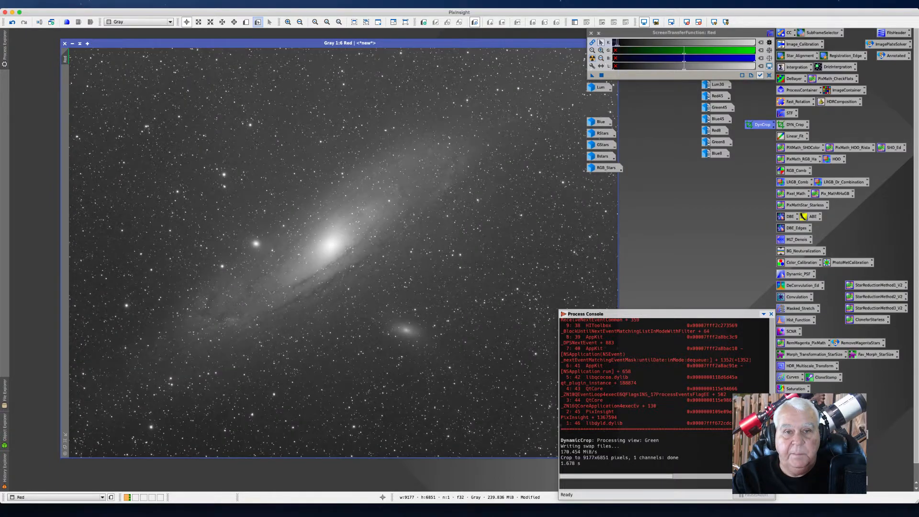
{"action": "key", "text": "ctrl+Tab"}
{"action": "key", "text": "ctrl+Tab"}
{"action": "key", "text": "ctrl+Tab"}
{"action": "key", "text": "ctrl+Tab"}
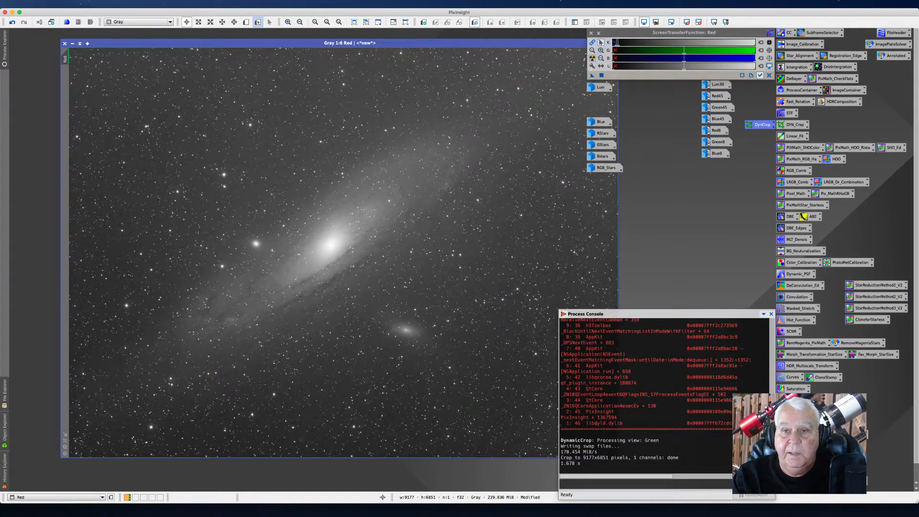
{"action": "key", "text": "ctrl+Tab"}
{"action": "key", "text": "ctrl+Tab"}
{"action": "key", "text": "ctrl+Tab"}
{"action": "key", "text": "ctrl+Tab"}
{"action": "key", "text": "ctrl+Tab"}
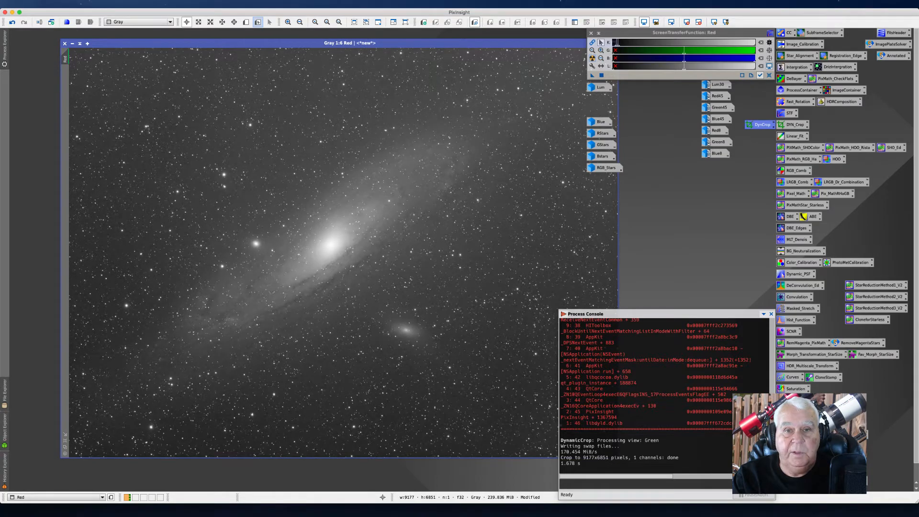
{"action": "key", "text": "ctrl+Tab"}
{"action": "key", "text": "ctrl+Tab"}
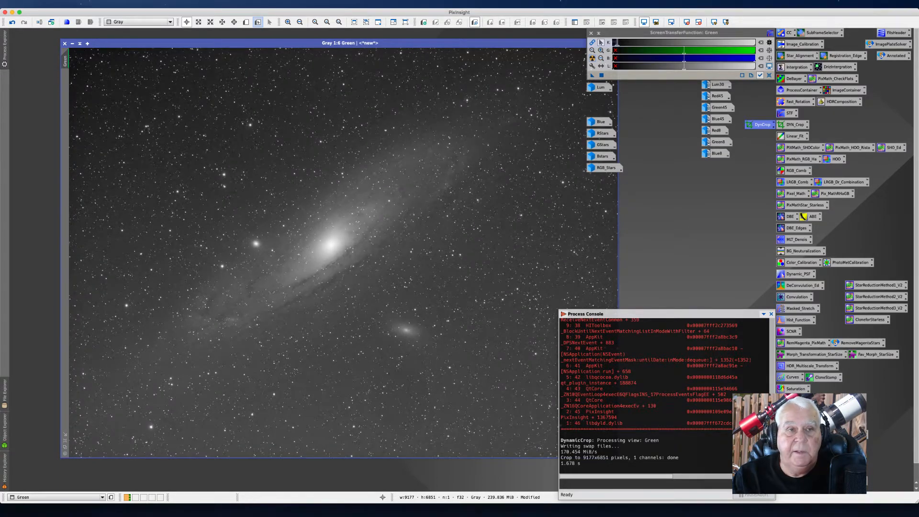
Step: Iconize the Green and Red images and open the RGB_Comb ChannelCombination process icon
{"action": "left_click", "coordinate": [73, 44]}
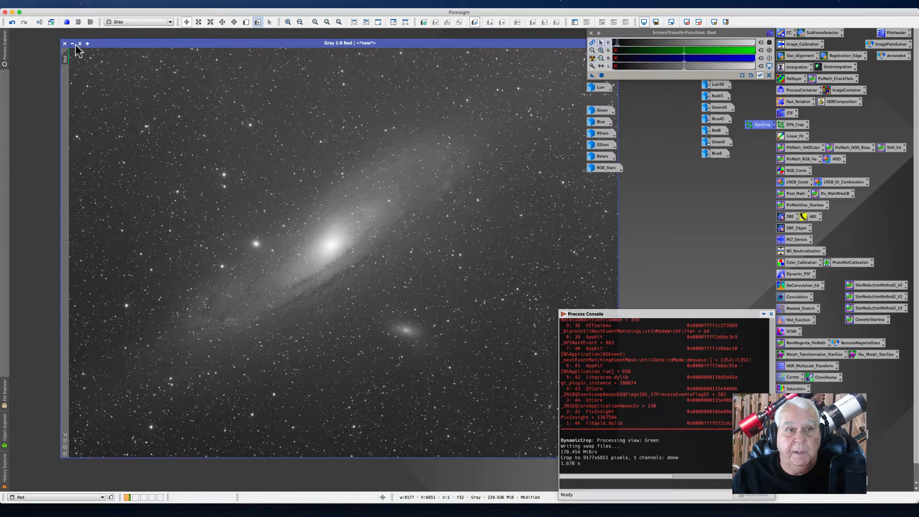
{"action": "left_click", "coordinate": [80, 43]}
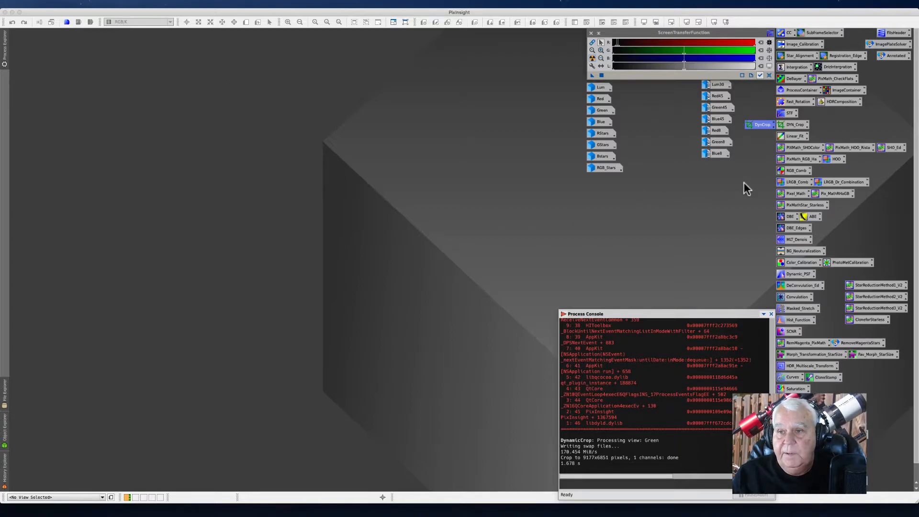
{"action": "double_click", "coordinate": [781, 170]}
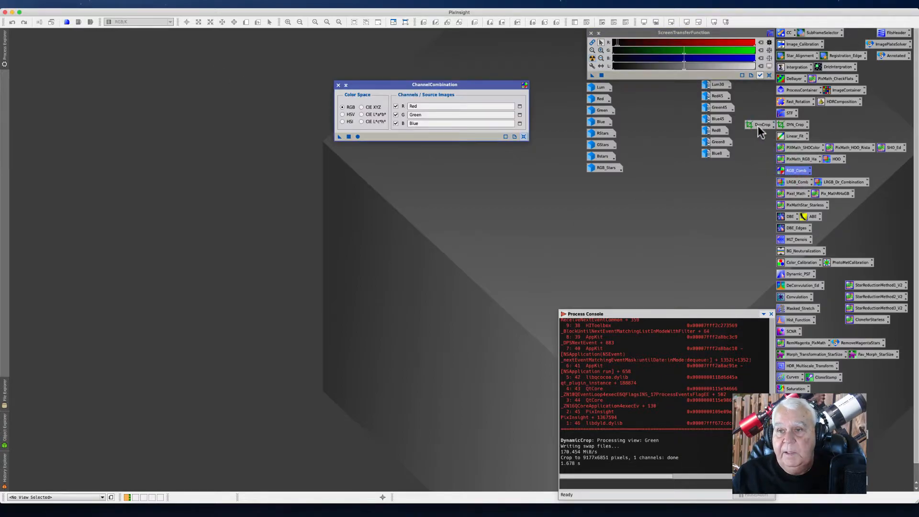
Step: Combine the Red, Green and Blue images into a new RGB image with ChannelCombination and close the dialog
{"action": "left_click_drag", "start_coordinate": [372, 83], "coordinate": [403, 68]}
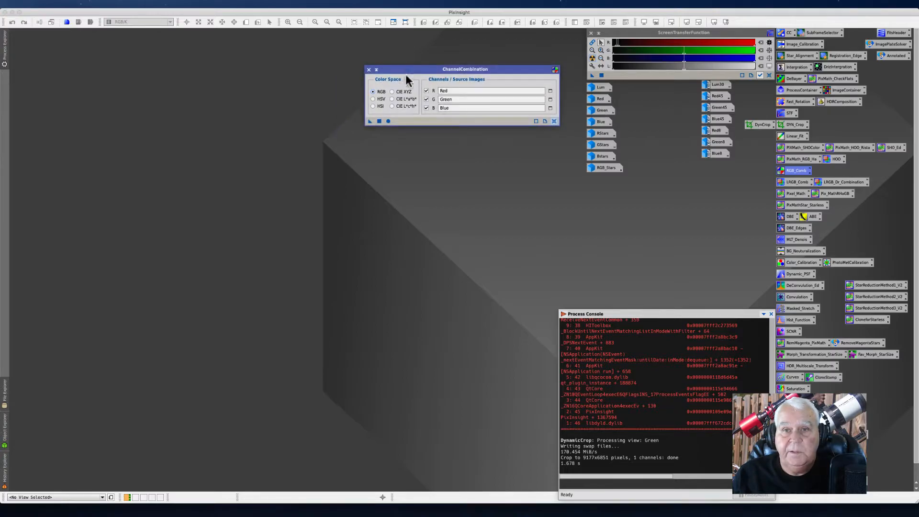
{"action": "left_click", "coordinate": [388, 122]}
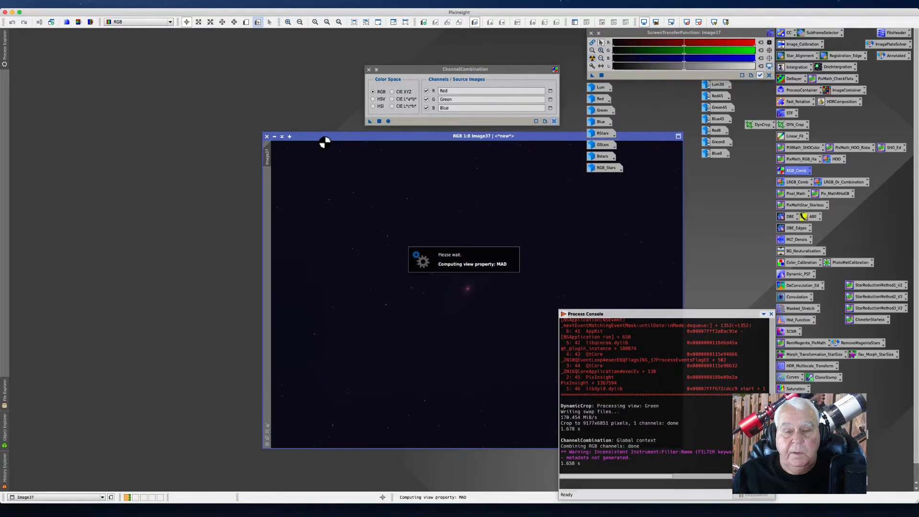
{"action": "left_click_drag", "start_coordinate": [323, 136], "coordinate": [103, 110]}
{"action": "left_click_drag", "start_coordinate": [386, 71], "coordinate": [354, 44]}
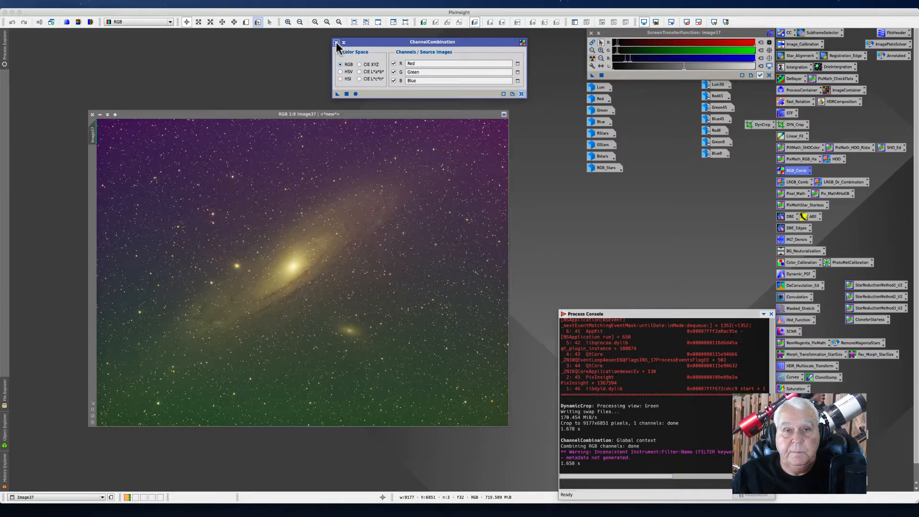
{"action": "left_click", "coordinate": [336, 42]}
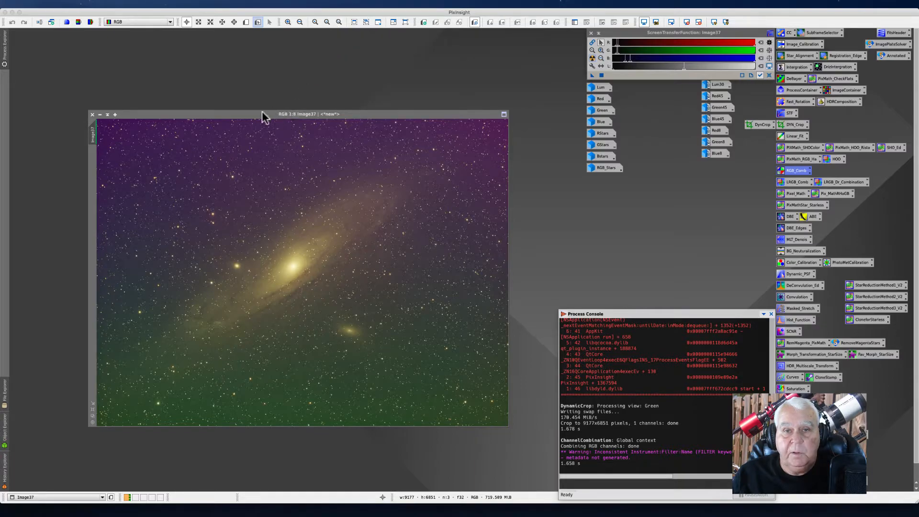
Step: Move the new RGB image window and enlarge it to show the whole image
{"action": "left_click_drag", "start_coordinate": [237, 113], "coordinate": [228, 53]}
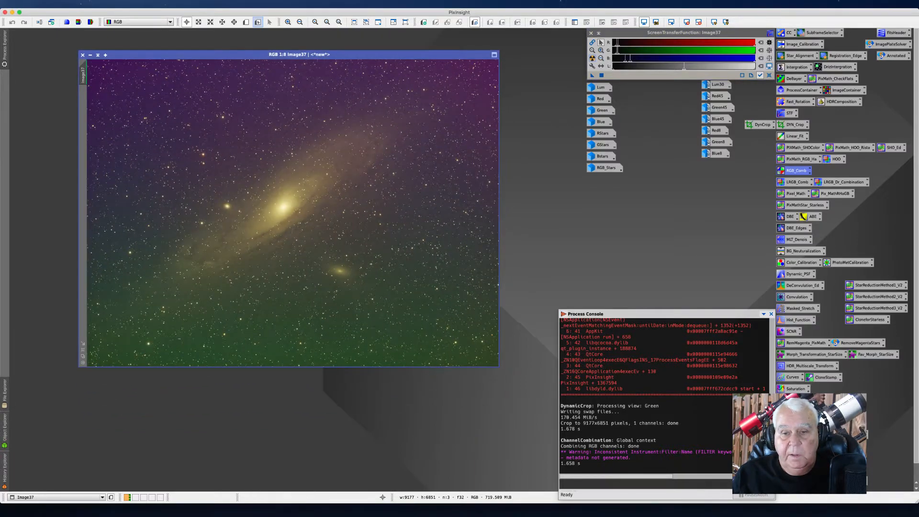
{"action": "left_click_drag", "start_coordinate": [499, 367], "coordinate": [550, 438]}
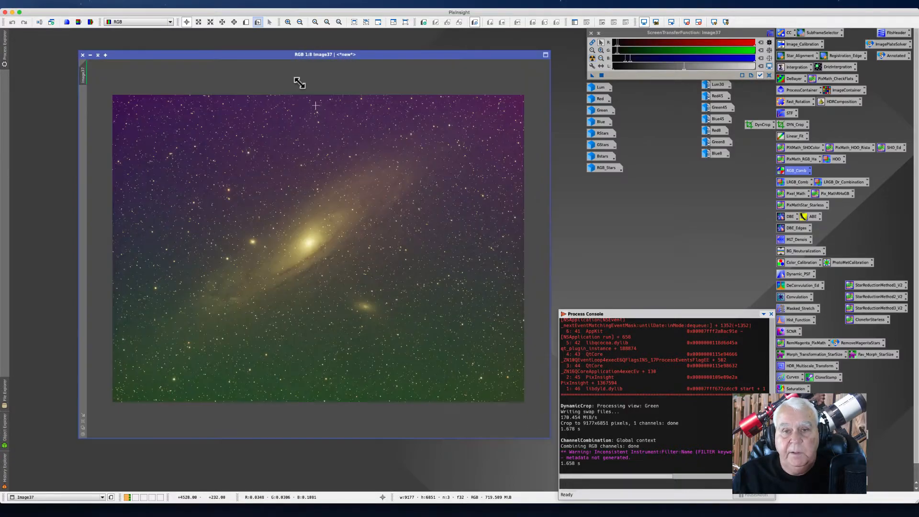
{"action": "left_click", "coordinate": [171, 4]}
{"action": "mouse_move", "coordinate": [201, 12]}
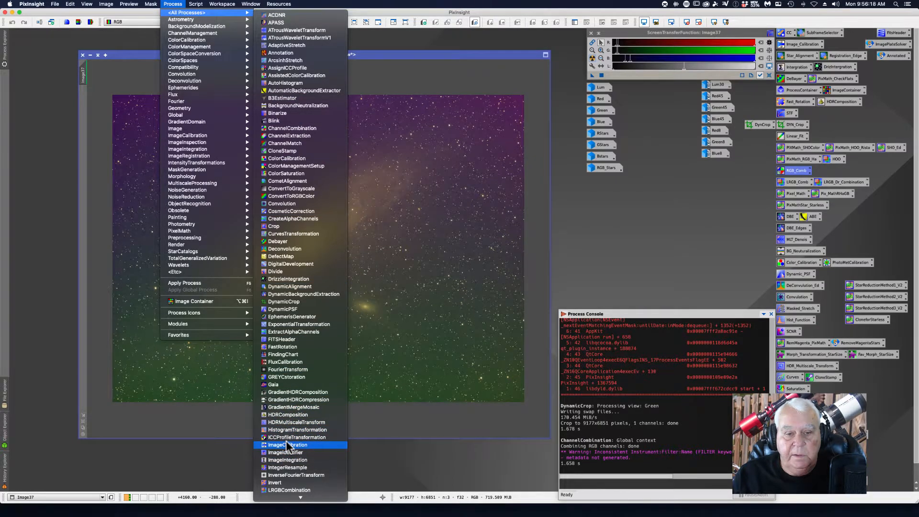
{"action": "scroll", "coordinate": [287, 445], "scroll_direction": "down", "scroll_amount": 10}
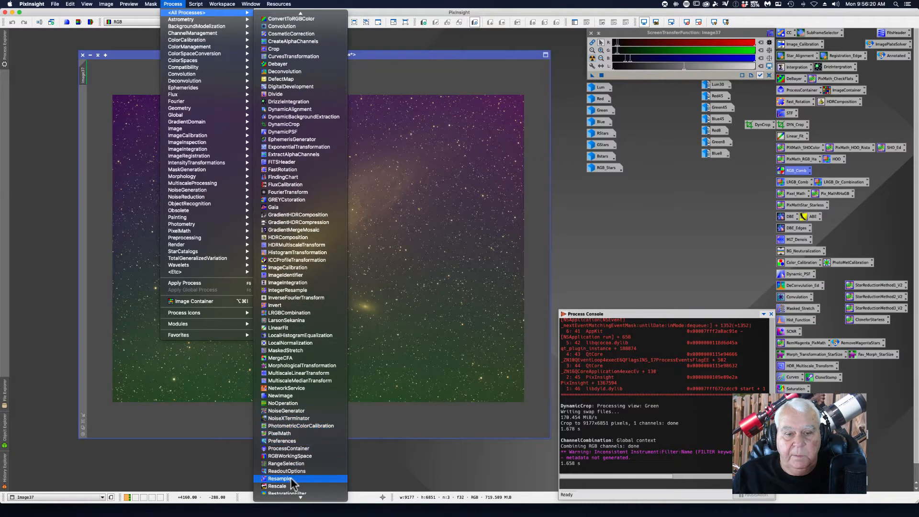
{"action": "scroll", "coordinate": [274, 493], "scroll_direction": "down", "scroll_amount": 3}
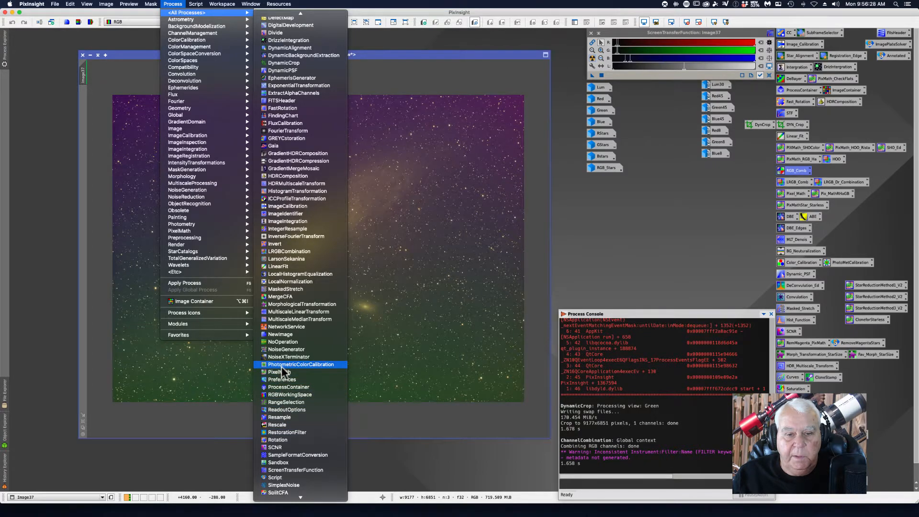
{"action": "left_click", "coordinate": [797, 171]}
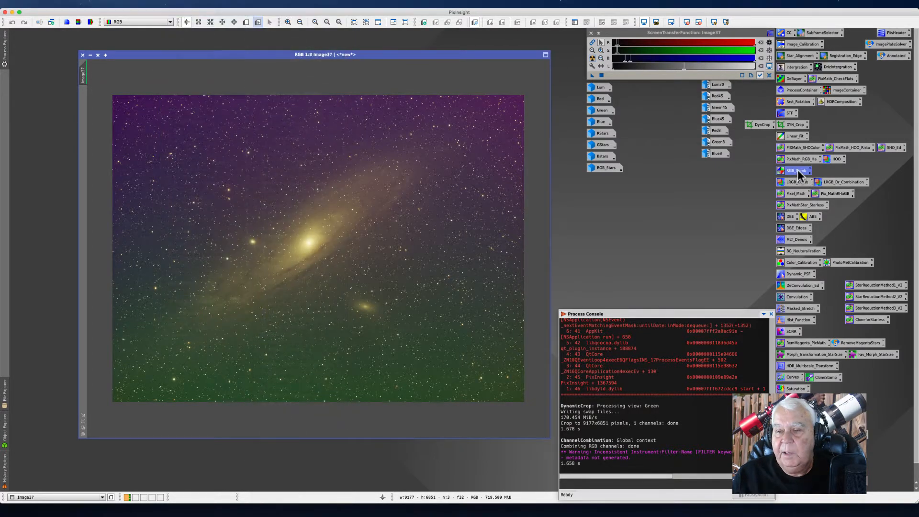
{"action": "double_click", "coordinate": [798, 171]}
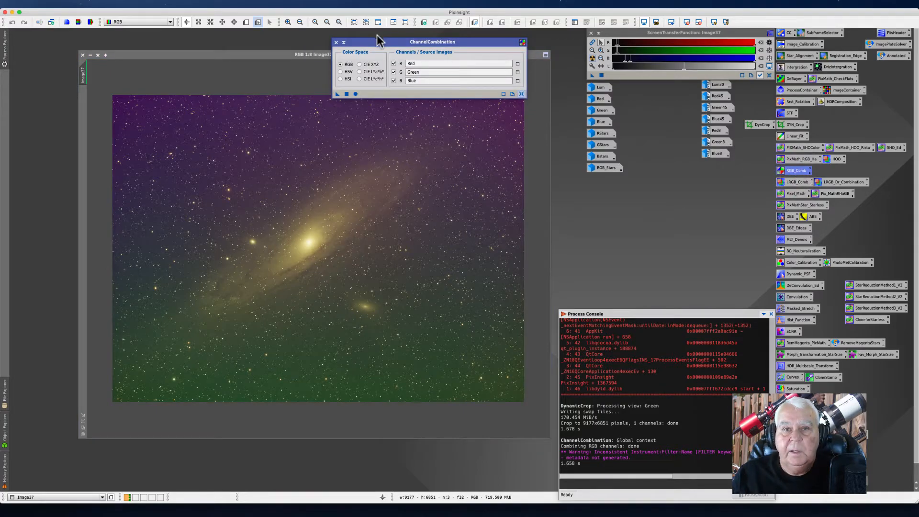
{"action": "left_click", "coordinate": [336, 43]}
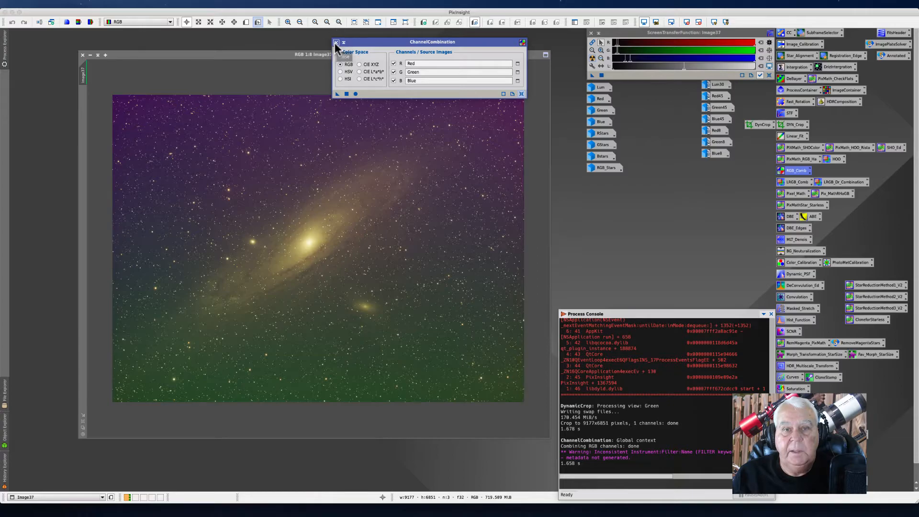
{"action": "left_click", "coordinate": [173, 4]}
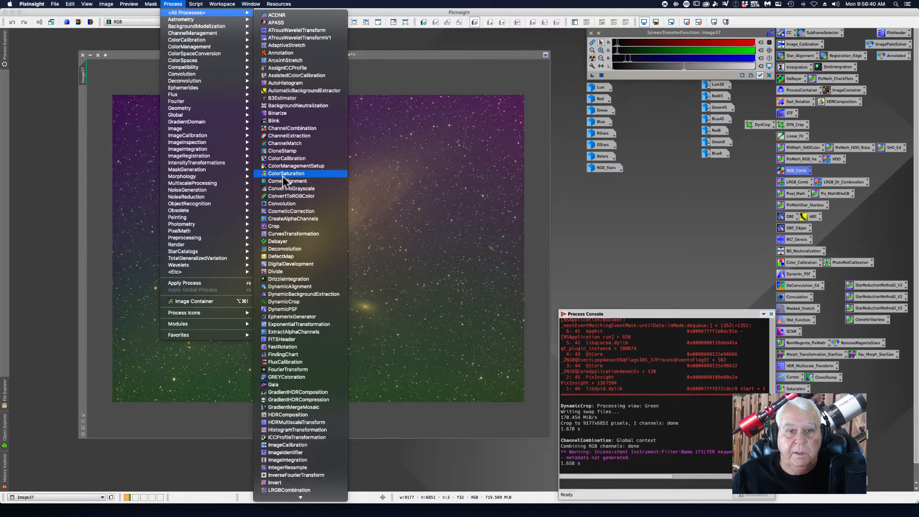
{"action": "left_click", "coordinate": [280, 128]}
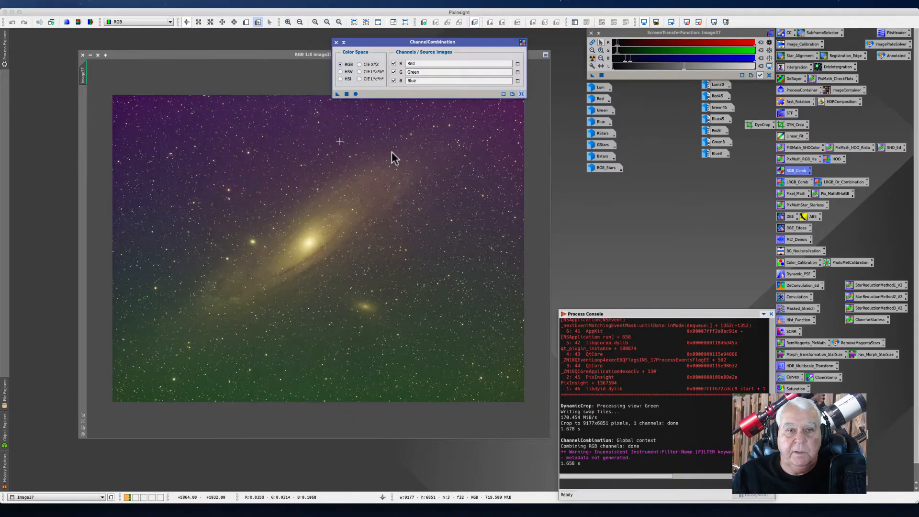
{"action": "left_click", "coordinate": [336, 43]}
Step: Try toggling the screen stretch settings on the RGB image and restore the original display
{"action": "left_click_drag", "start_coordinate": [229, 54], "coordinate": [217, 43]}
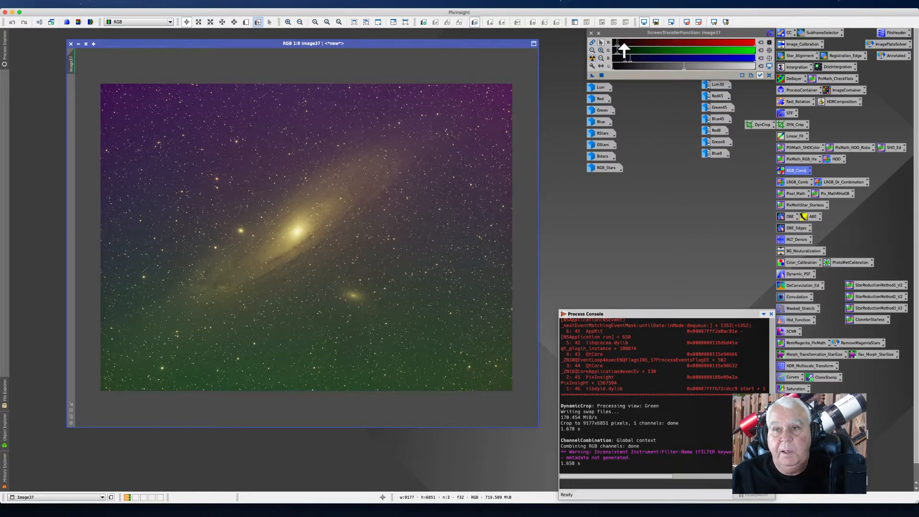
{"action": "left_click", "coordinate": [593, 44]}
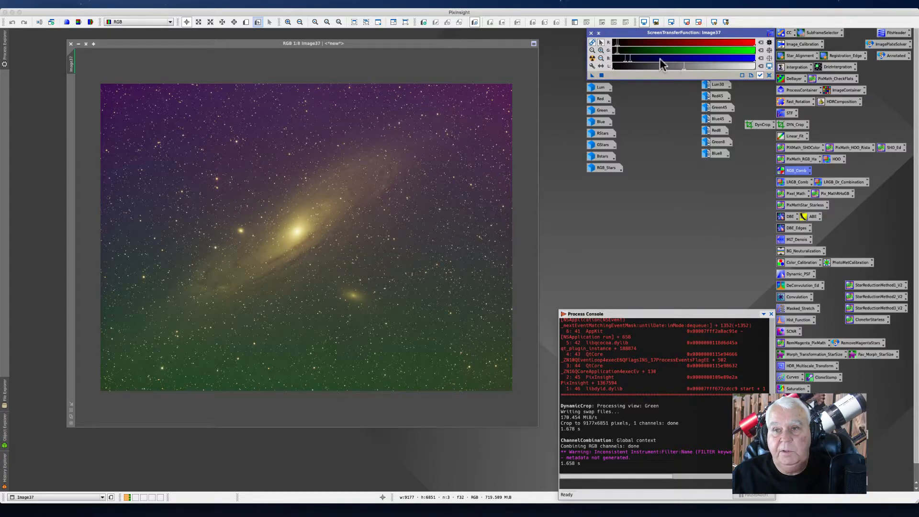
{"action": "left_click", "coordinate": [592, 59]}
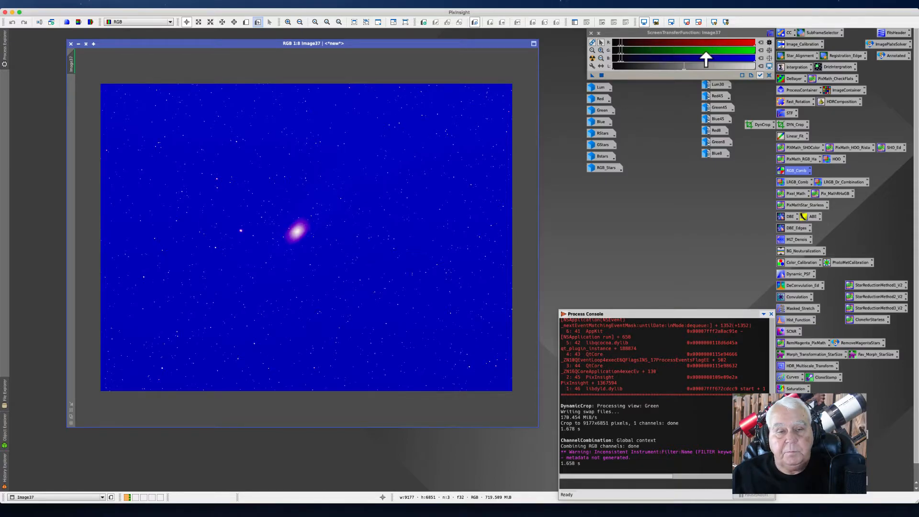
{"action": "left_click", "coordinate": [593, 43]}
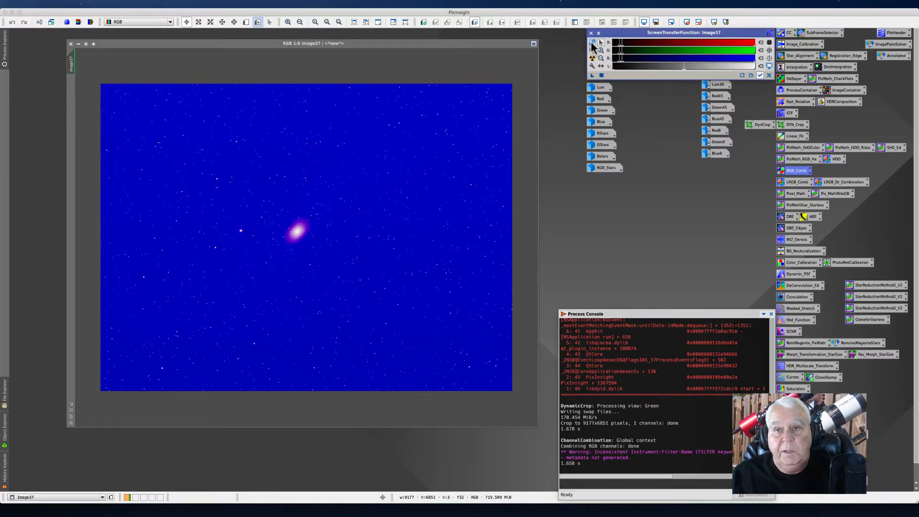
{"action": "left_click", "coordinate": [592, 58]}
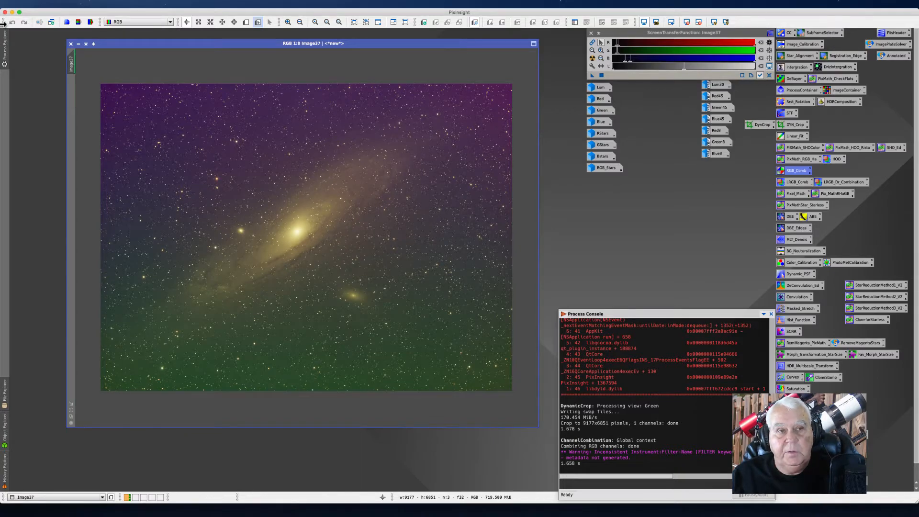
Step: Close the combined RGB image window
{"action": "left_click", "coordinate": [70, 43]}
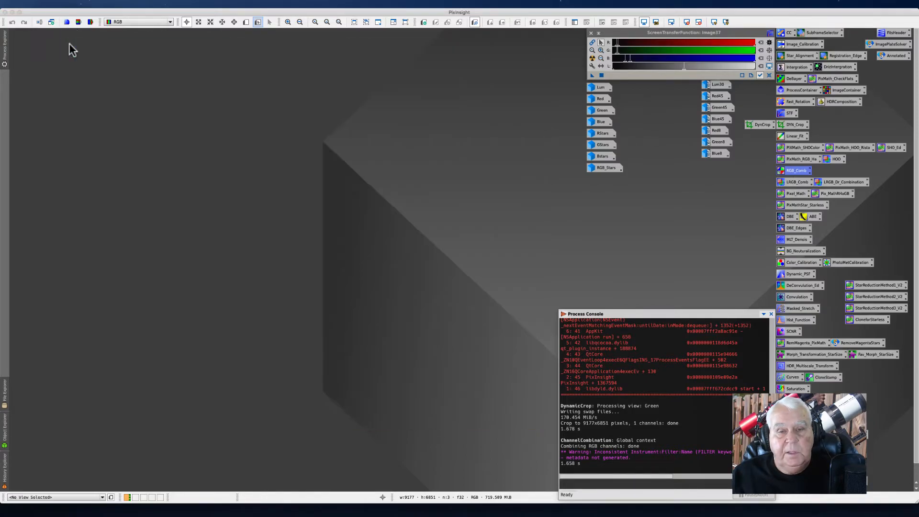
Step: Open the LinearFit process from the ColorCalibration category and move its dialog aside
{"action": "left_click", "coordinate": [172, 4]}
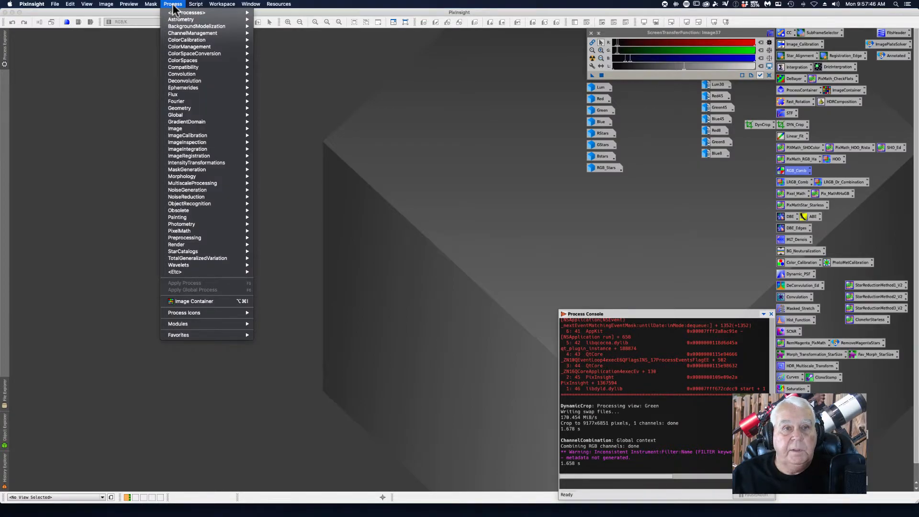
{"action": "mouse_move", "coordinate": [186, 26]}
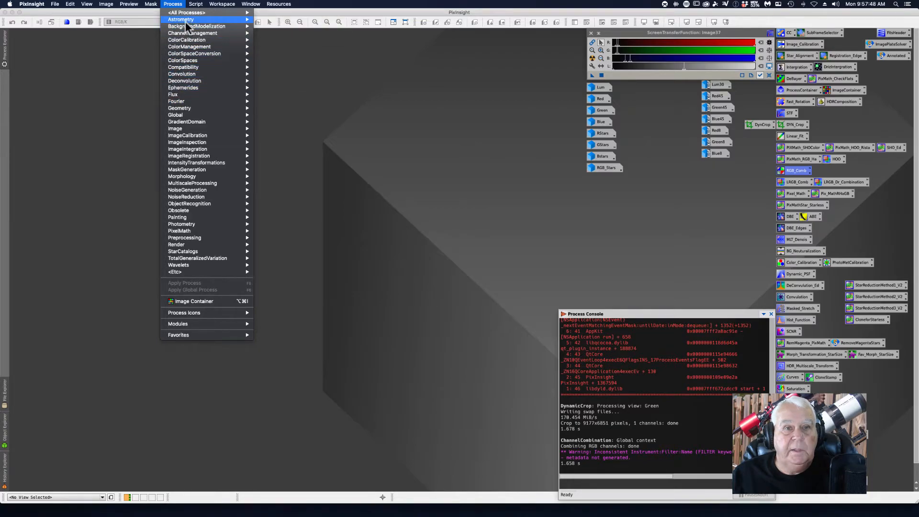
{"action": "mouse_move", "coordinate": [173, 60]}
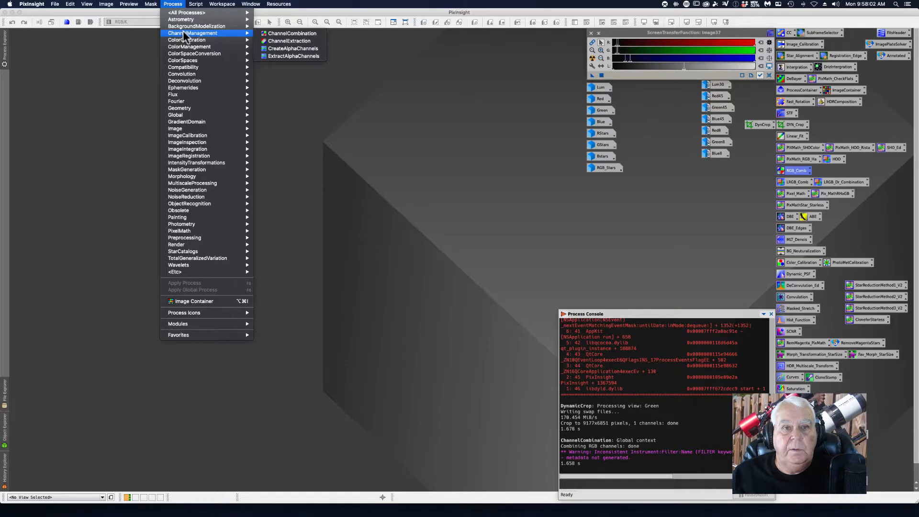
{"action": "mouse_move", "coordinate": [195, 4]}
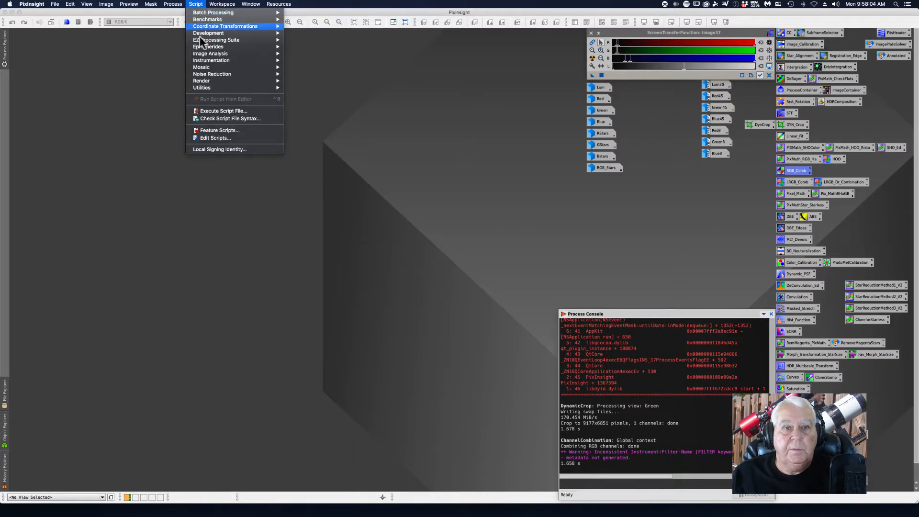
{"action": "mouse_move", "coordinate": [201, 88]}
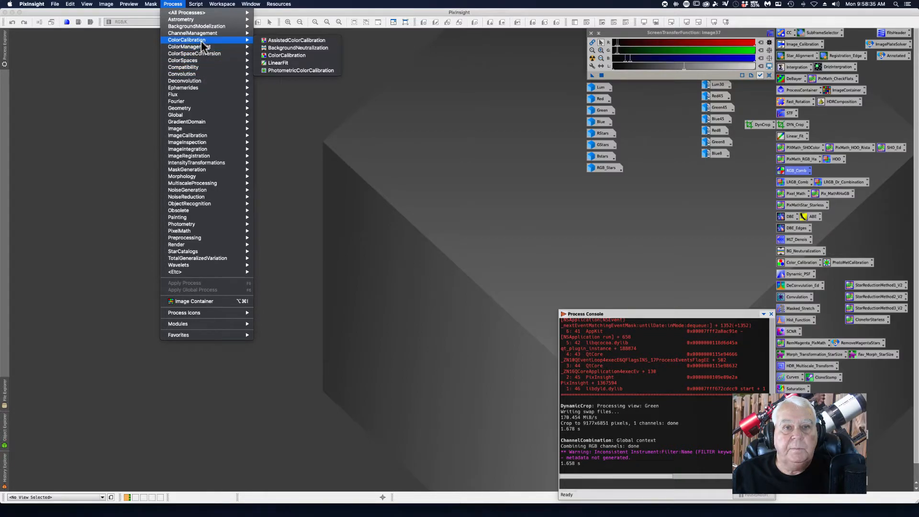
{"action": "left_click", "coordinate": [278, 63]}
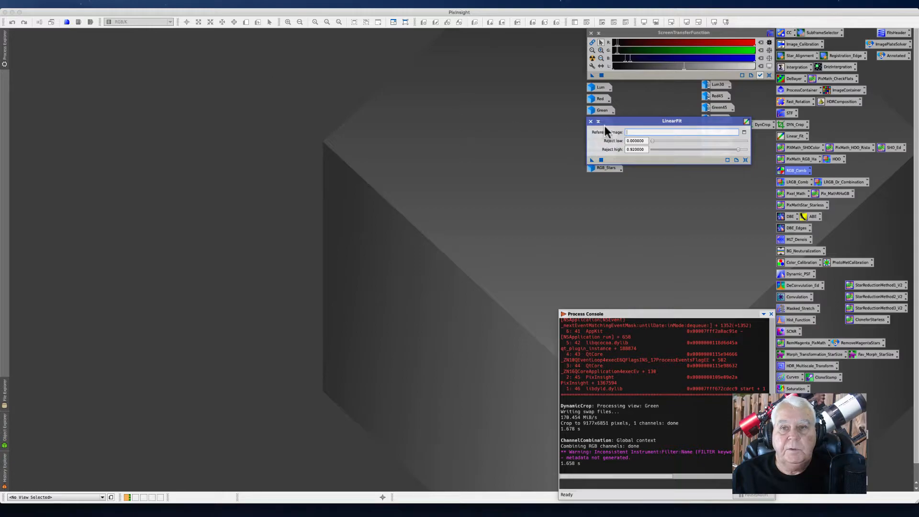
{"action": "left_click_drag", "start_coordinate": [604, 121], "coordinate": [581, 198]}
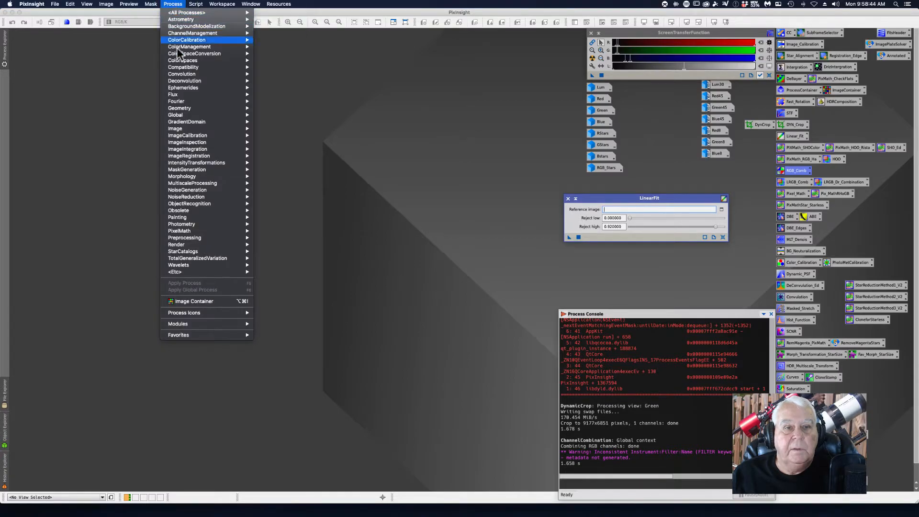
Step: Open the Statistics tool and display the statistics of the Red image
{"action": "mouse_move", "coordinate": [183, 25]}
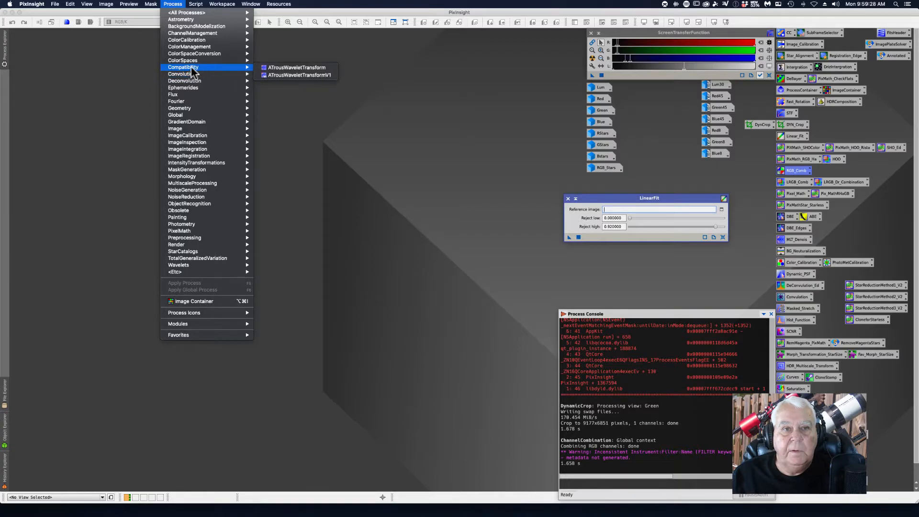
{"action": "mouse_move", "coordinate": [187, 89]}
{"action": "mouse_move", "coordinate": [181, 111]}
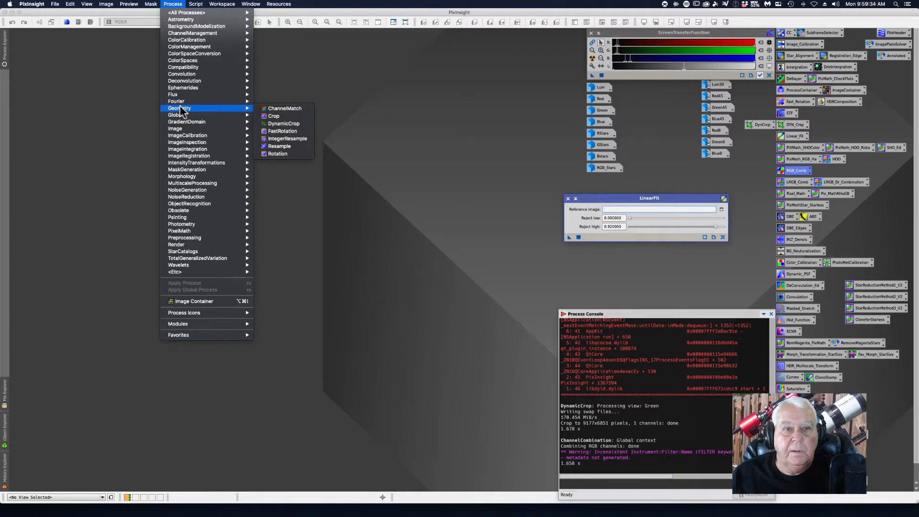
{"action": "mouse_move", "coordinate": [176, 131]}
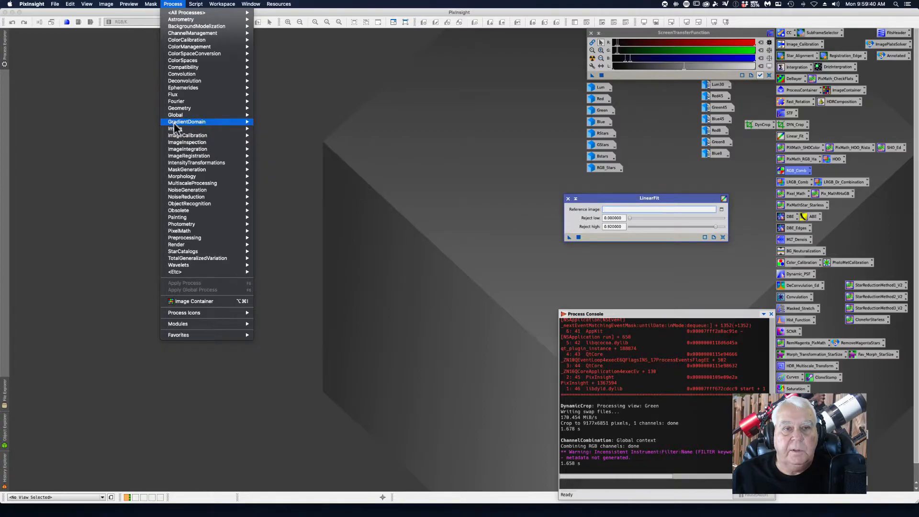
{"action": "left_click", "coordinate": [285, 181]}
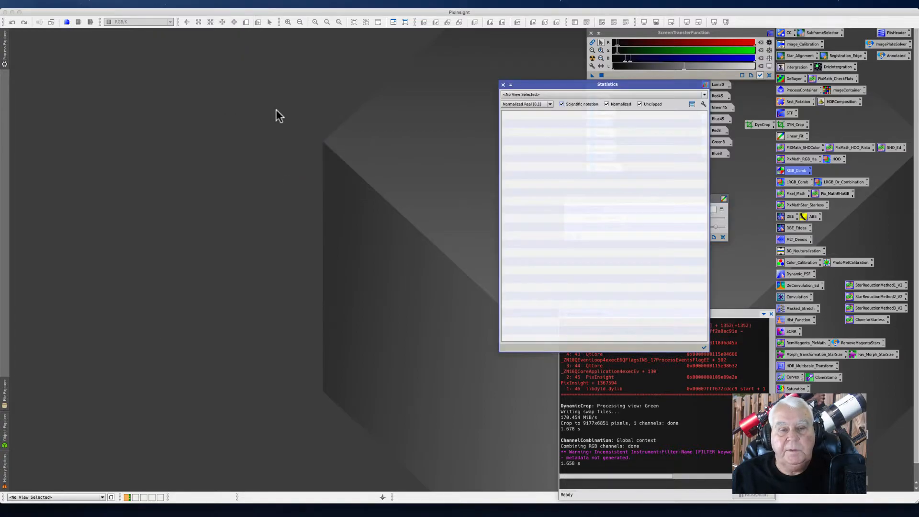
{"action": "left_click_drag", "start_coordinate": [550, 85], "coordinate": [337, 69]}
{"action": "left_click", "coordinate": [493, 79]}
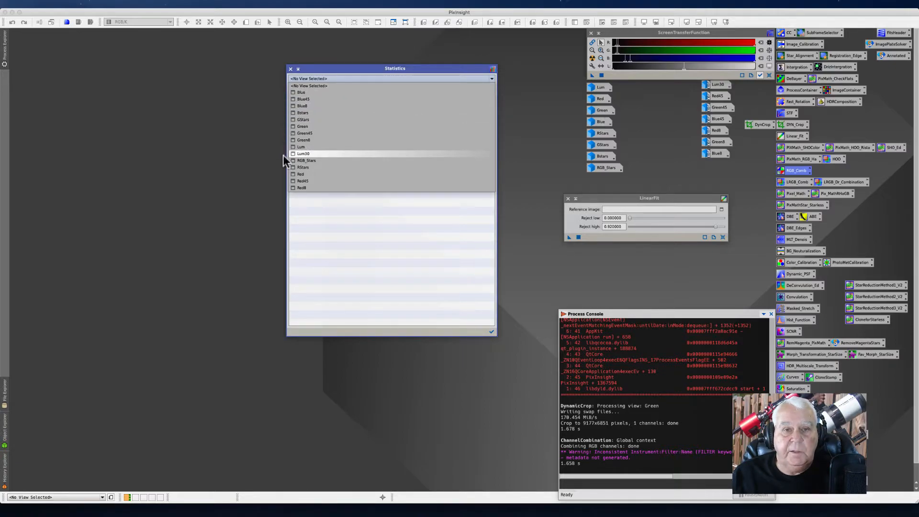
{"action": "left_click", "coordinate": [300, 174]}
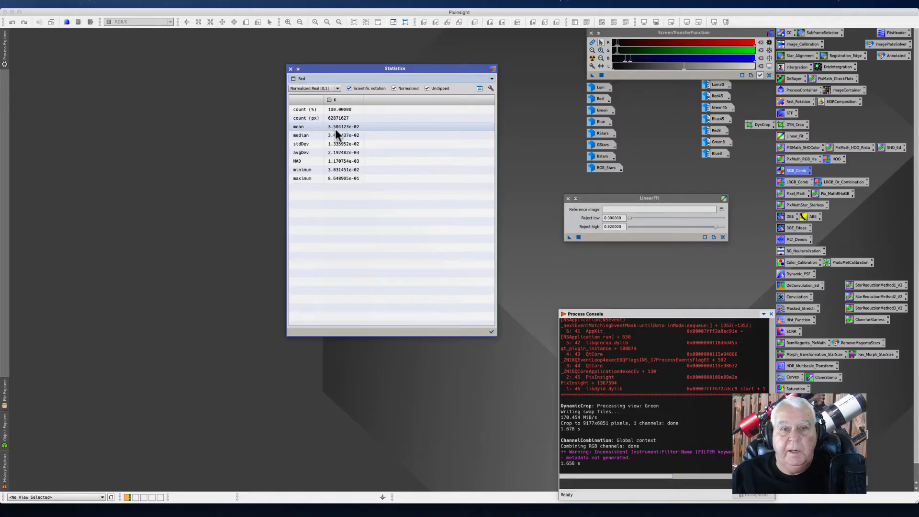
Step: Compare the Statistics of the Green45 and Blue images, then close the Statistics tool
{"action": "left_click_drag", "start_coordinate": [310, 66], "coordinate": [251, 45]}
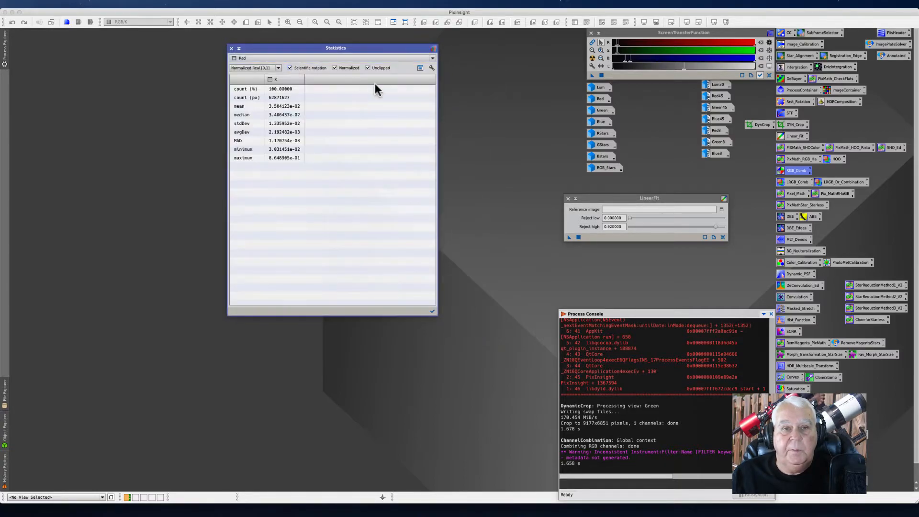
{"action": "left_click", "coordinate": [432, 58]}
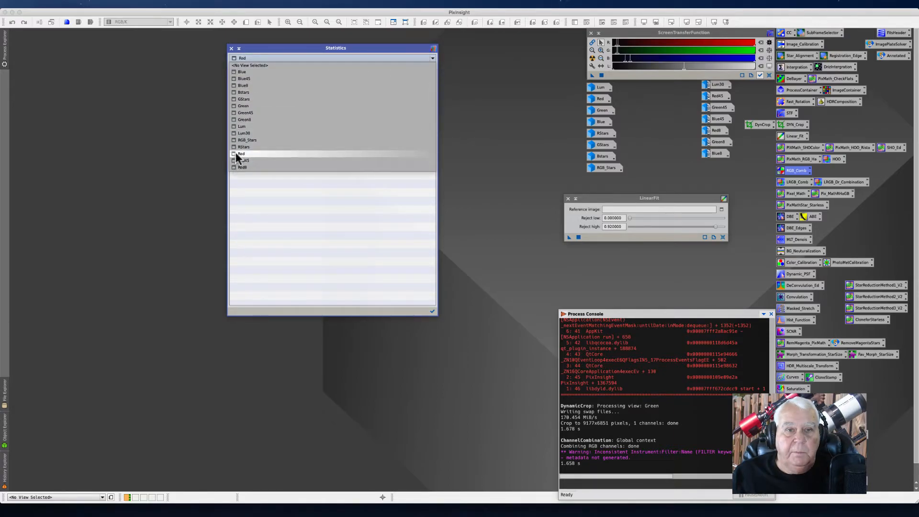
{"action": "left_click", "coordinate": [243, 113]}
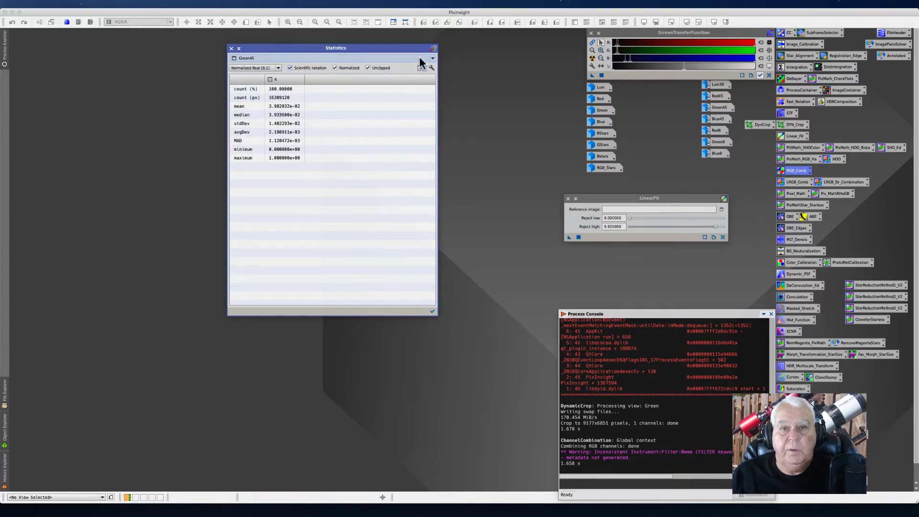
{"action": "left_click", "coordinate": [432, 58]}
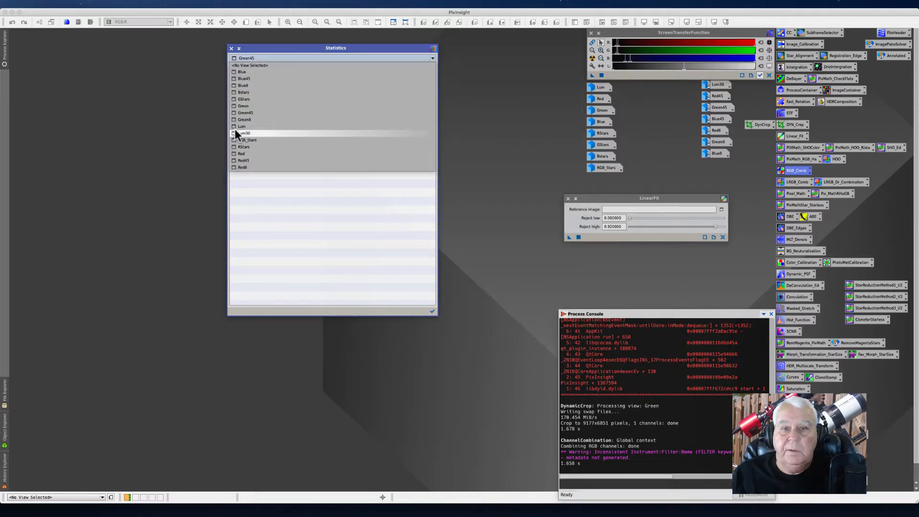
{"action": "left_click", "coordinate": [242, 72]}
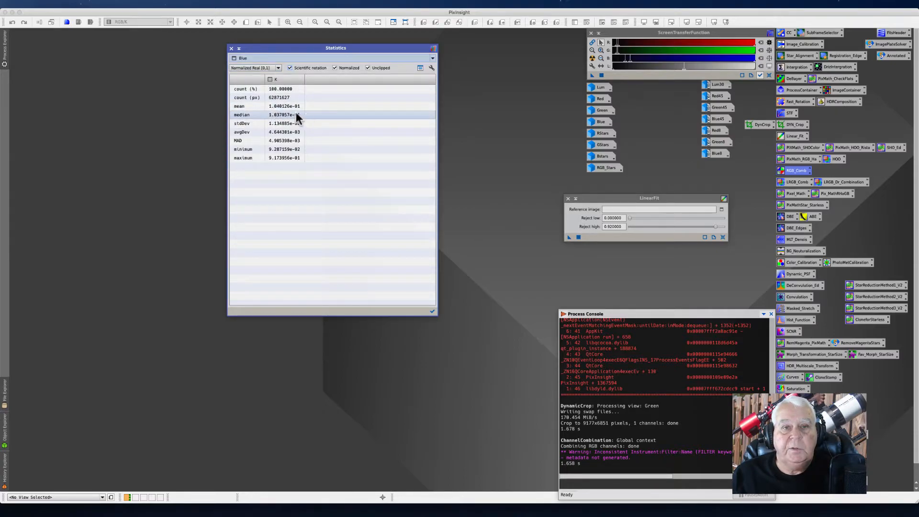
{"action": "left_click", "coordinate": [231, 48]}
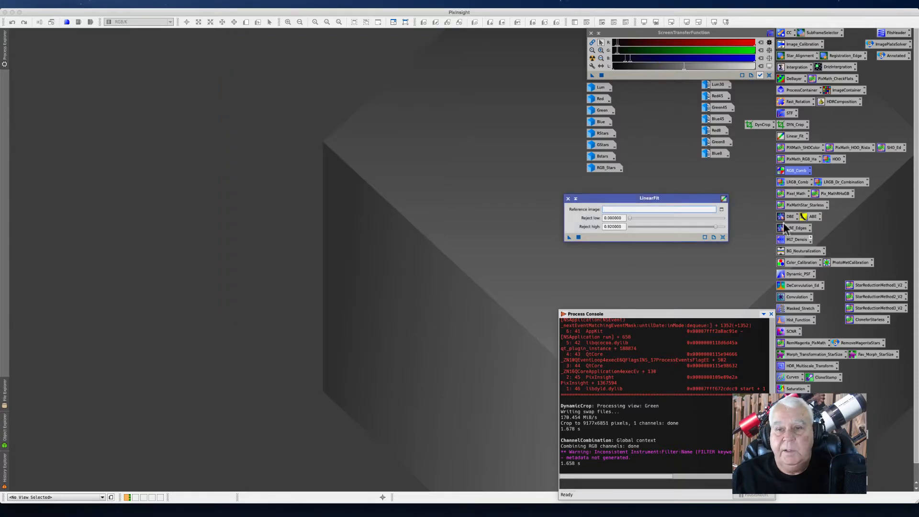
Step: Set the LinearFit reference image to Blue
{"action": "left_click", "coordinate": [721, 210]}
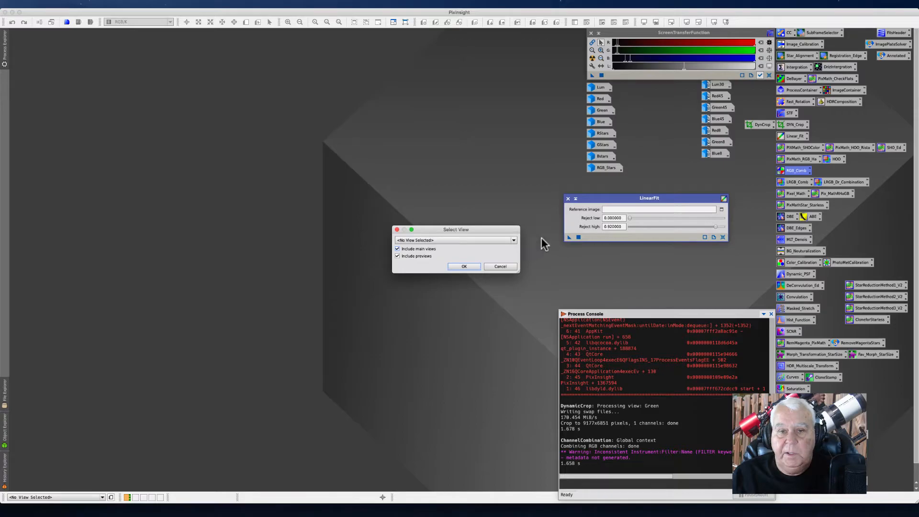
{"action": "left_click", "coordinate": [513, 240]}
{"action": "left_click", "coordinate": [406, 254]}
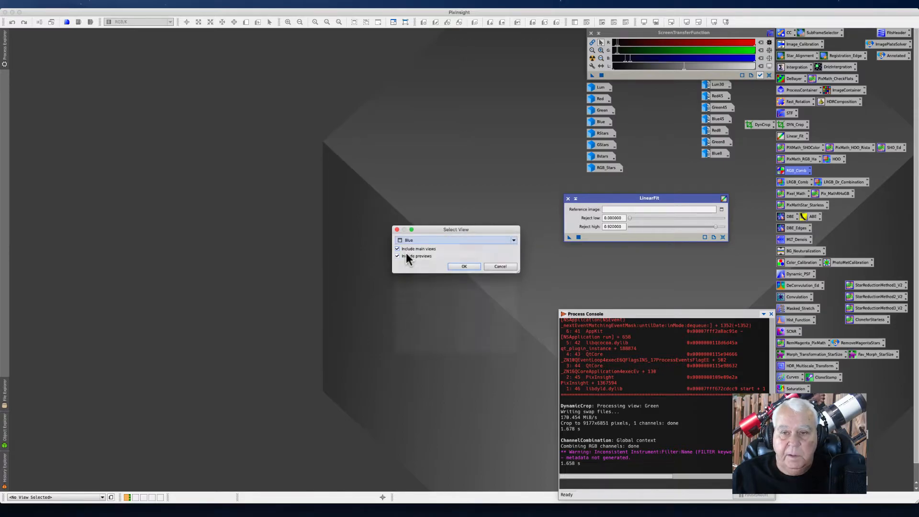
{"action": "left_click", "coordinate": [463, 266]}
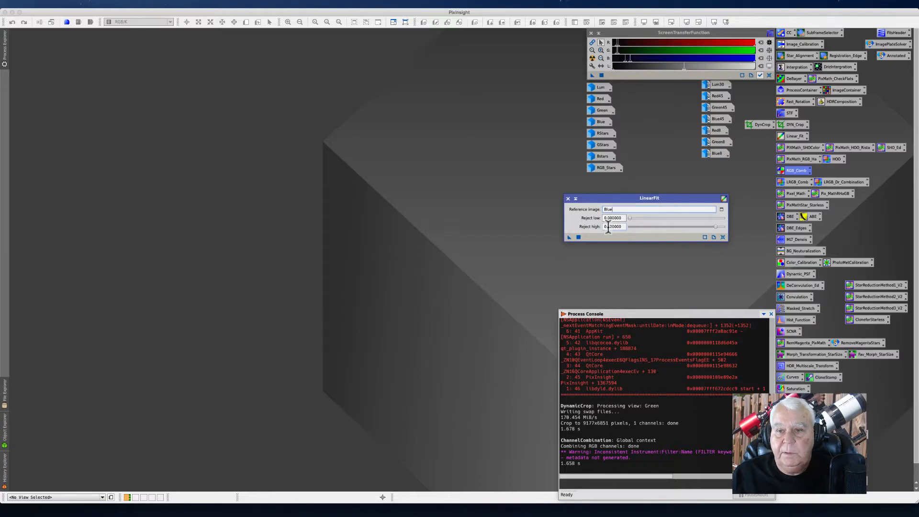
Step: Open the Green image and apply LinearFit to it
{"action": "left_click", "coordinate": [594, 111]}
{"action": "double_click", "coordinate": [595, 112]}
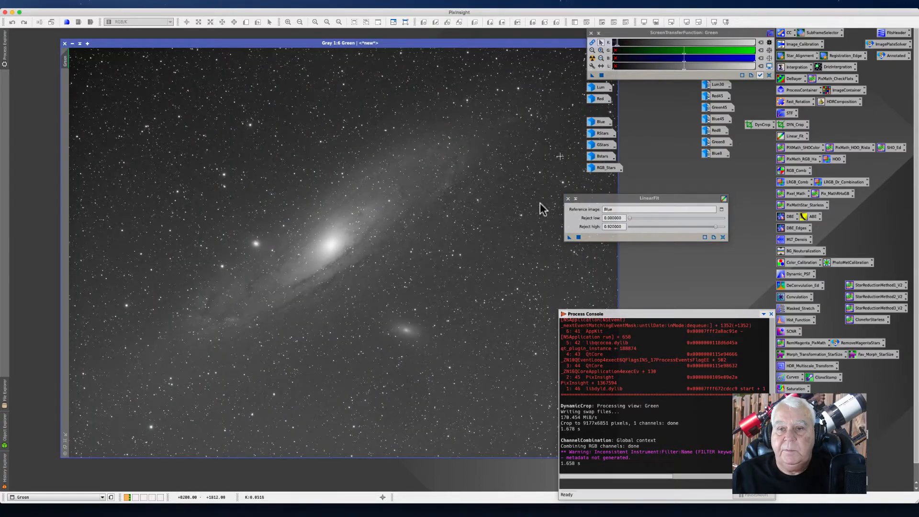
{"action": "left_click", "coordinate": [568, 237]}
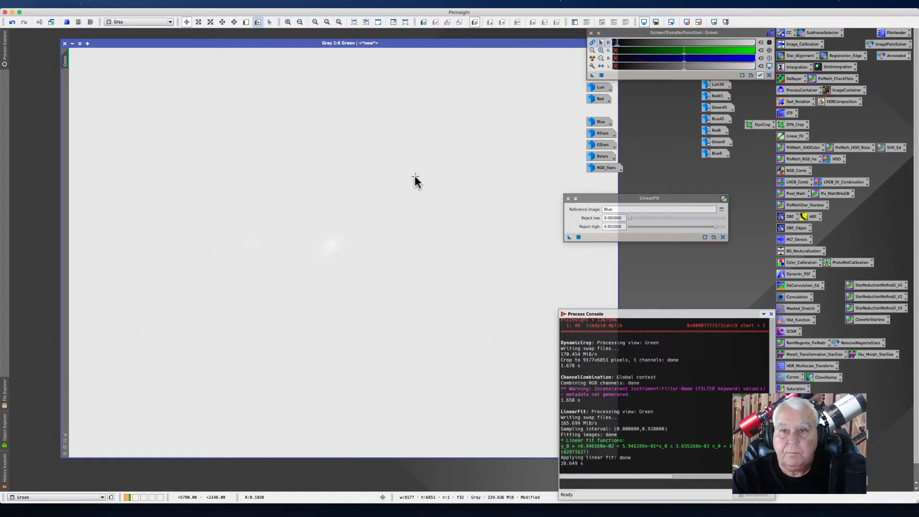
Step: Auto-stretch the fitted Green image for inspection and close it
{"action": "left_click", "coordinate": [592, 58]}
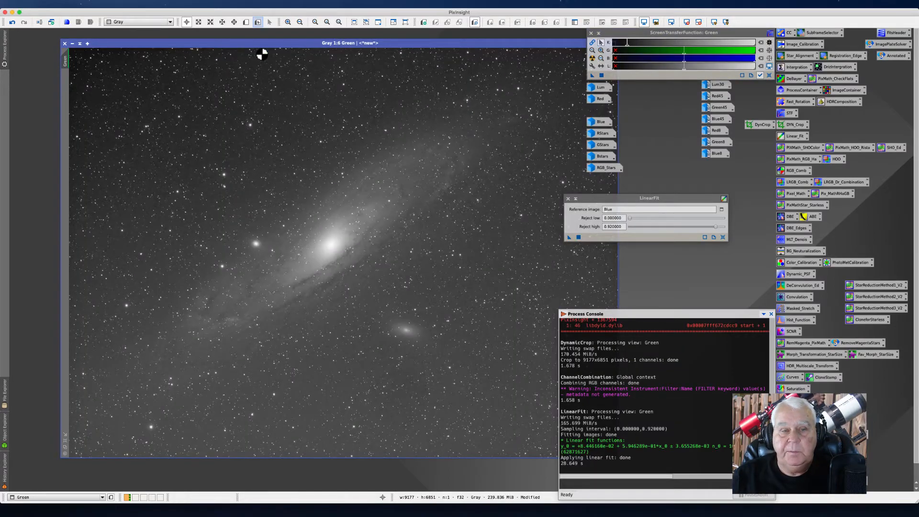
{"action": "left_click", "coordinate": [72, 43]}
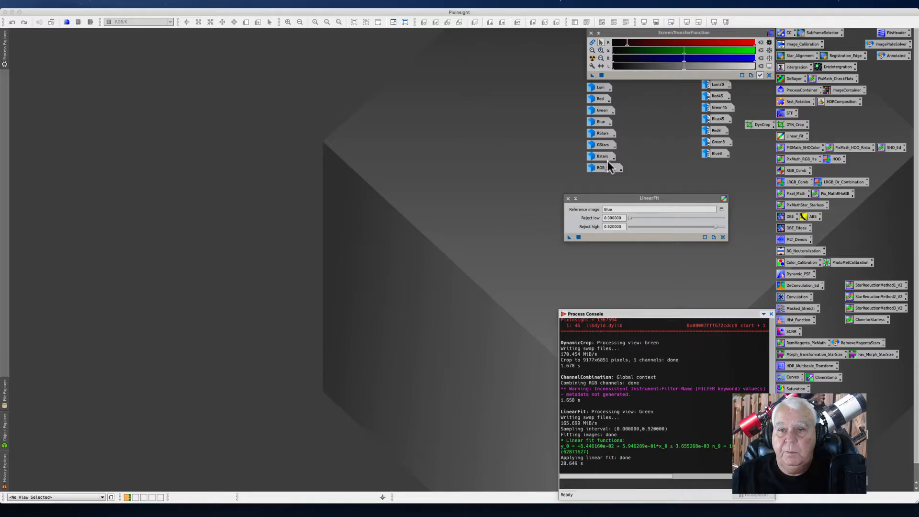
Step: Reopen the Green image and apply the LinearFit instance to it again
{"action": "mouse_move", "coordinate": [602, 135]}
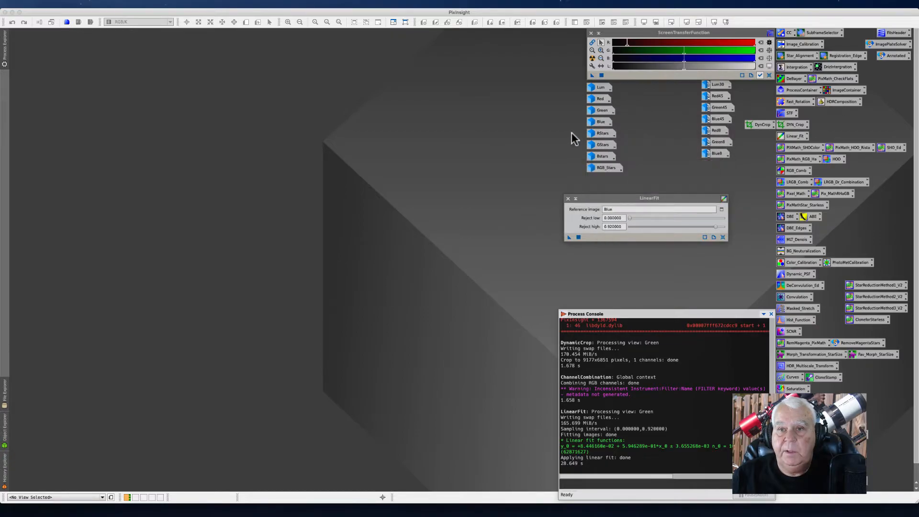
{"action": "mouse_move", "coordinate": [598, 98]}
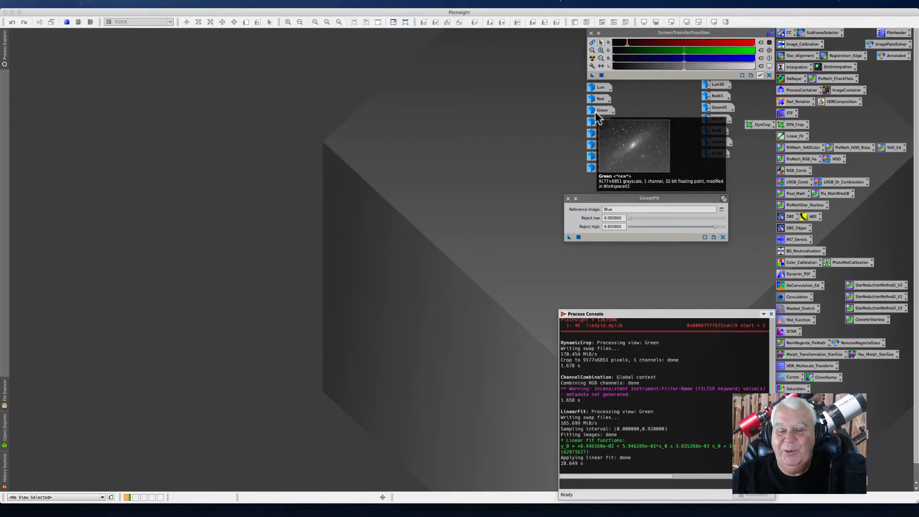
{"action": "double_click", "coordinate": [595, 112]}
{"action": "left_click_drag", "start_coordinate": [570, 237], "coordinate": [264, 143]}
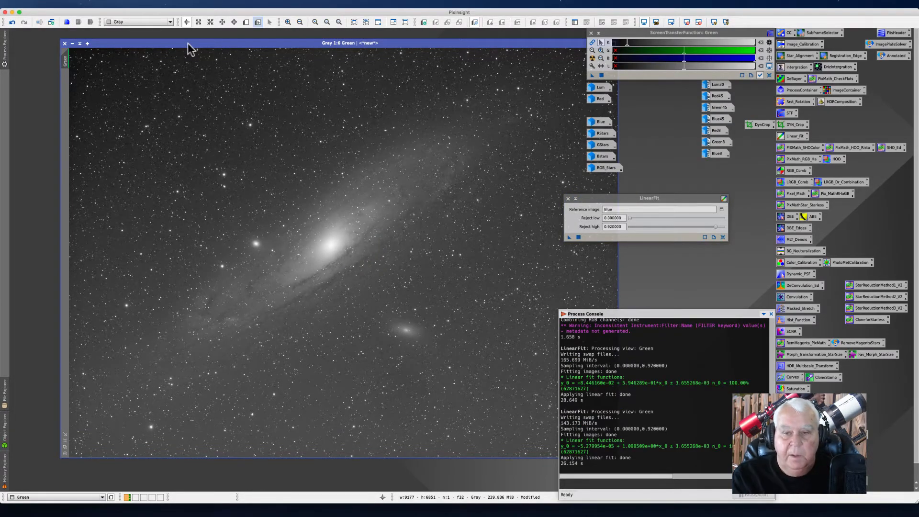
Step: Move the Green image window aside and close the LinearFit dialog
{"action": "left_click_drag", "start_coordinate": [210, 42], "coordinate": [188, 38]}
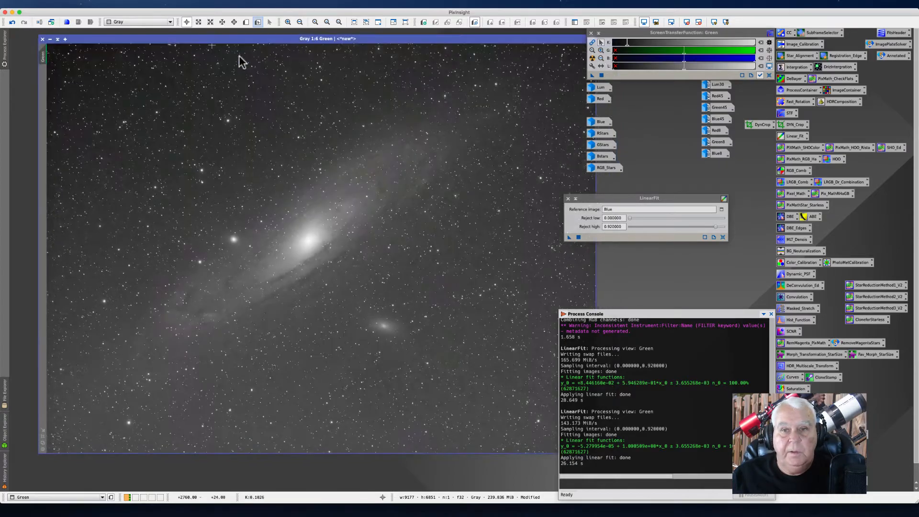
{"action": "left_click", "coordinate": [567, 198]}
{"action": "left_click_drag", "start_coordinate": [391, 39], "coordinate": [386, 37]}
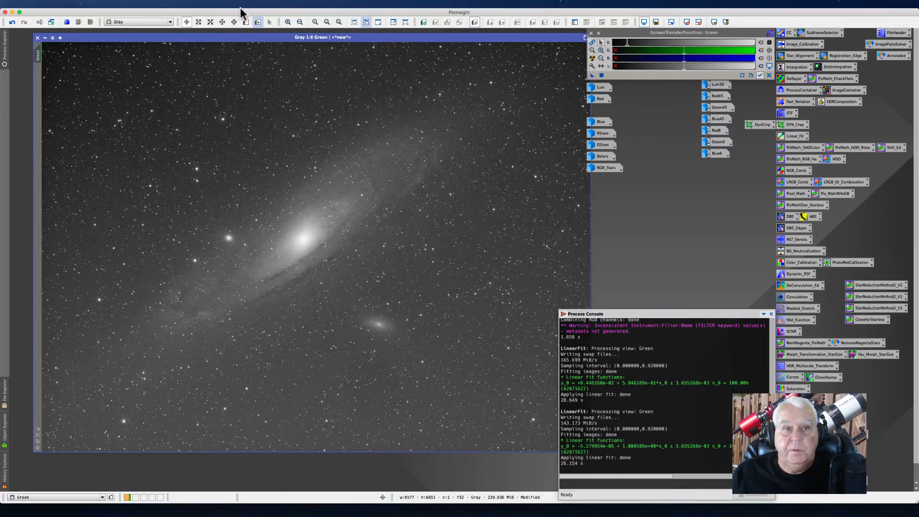
{"action": "left_click", "coordinate": [170, 4]}
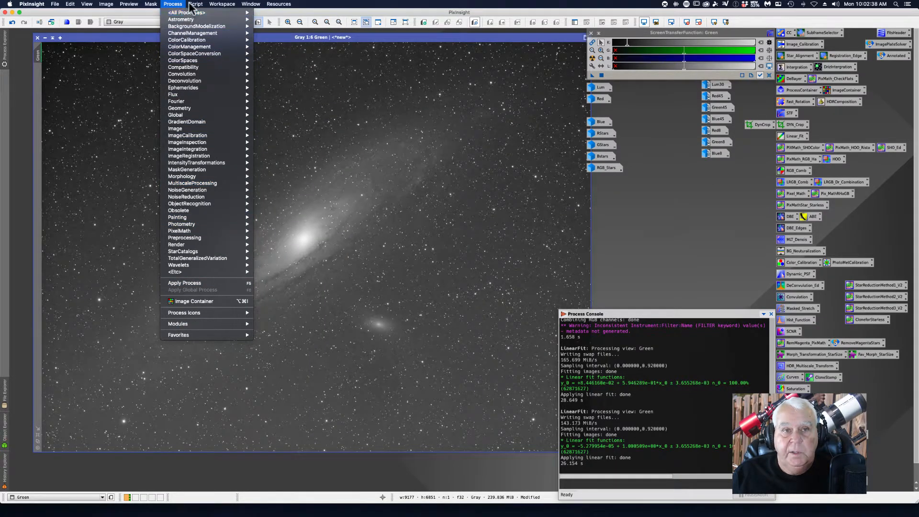
{"action": "mouse_move", "coordinate": [181, 17]}
{"action": "scroll", "coordinate": [284, 500], "scroll_direction": "down", "scroll_amount": 5}
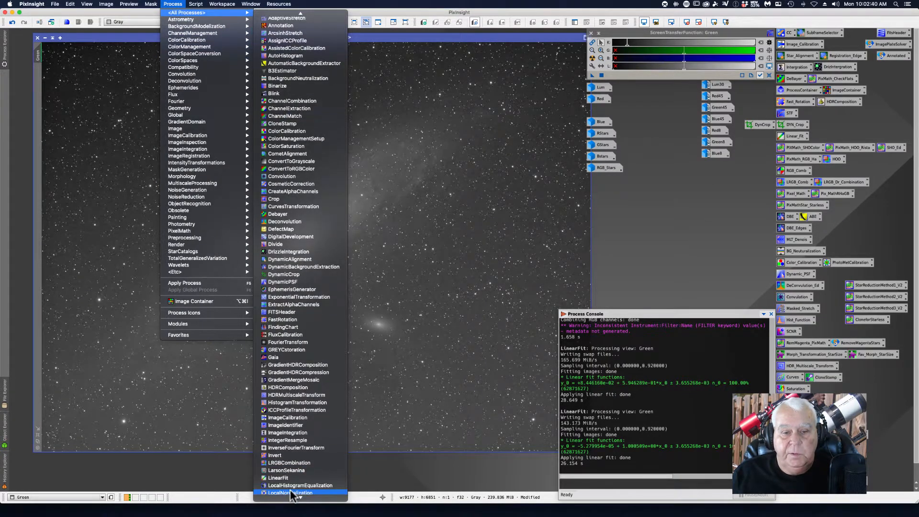
{"action": "scroll", "coordinate": [283, 500], "scroll_direction": "down", "scroll_amount": 5}
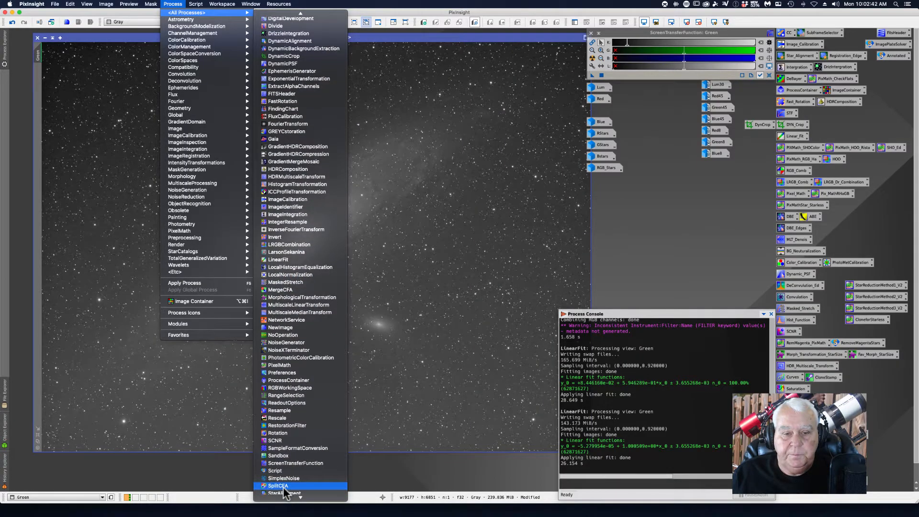
{"action": "left_click", "coordinate": [664, 215]}
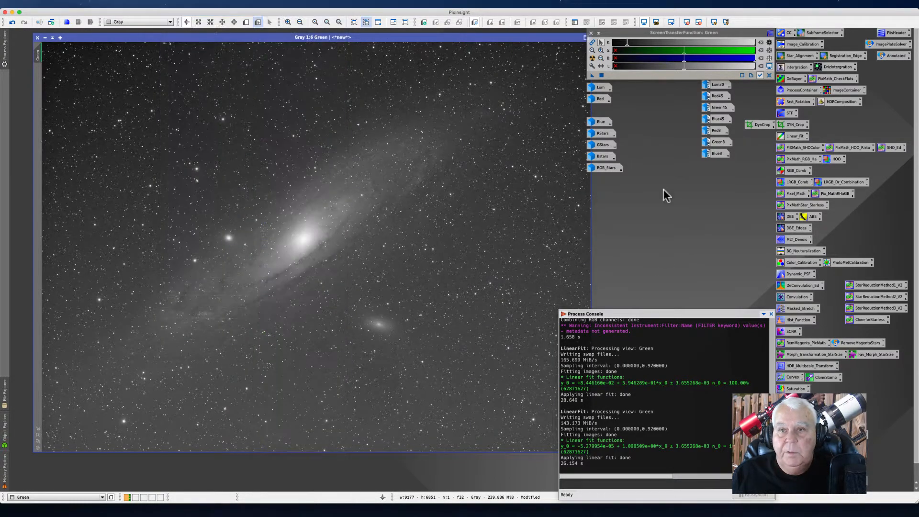
Step: Reset and auto-stretch the Green image's screen stretch, then close the image
{"action": "left_click", "coordinate": [594, 43]}
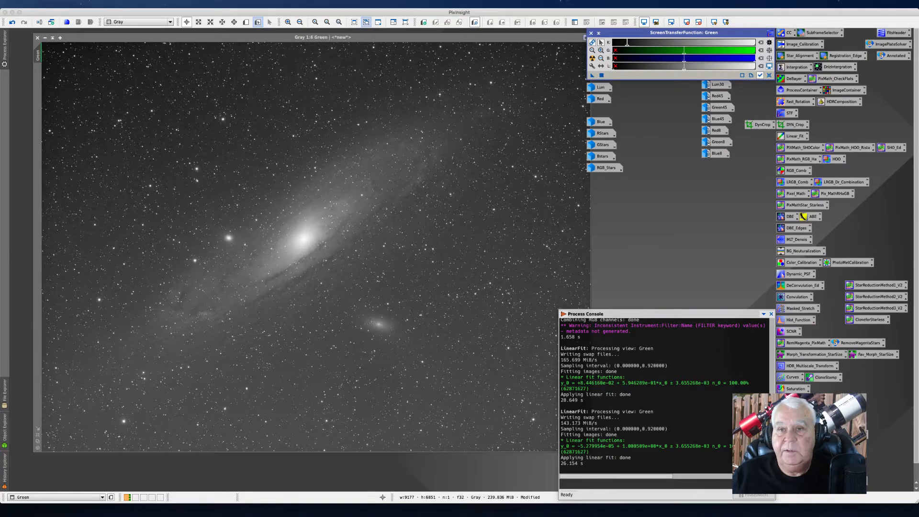
{"action": "left_click", "coordinate": [592, 58]}
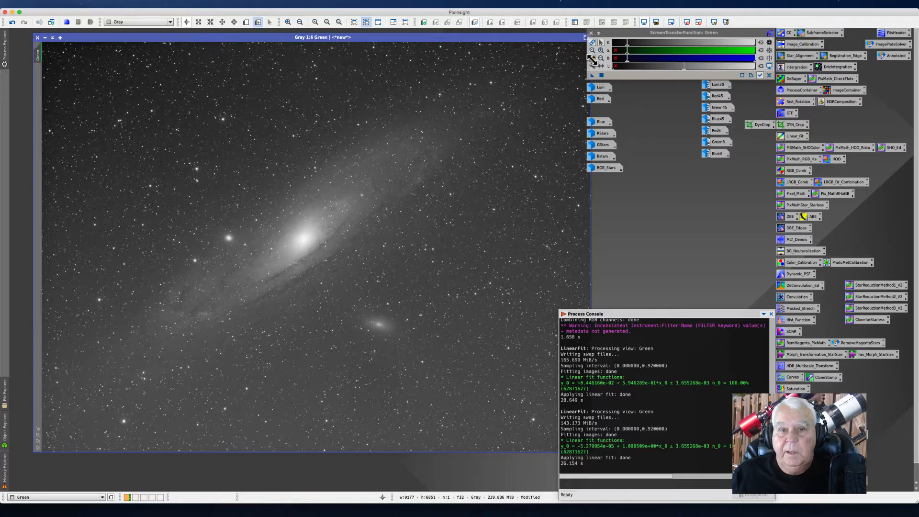
{"action": "left_click", "coordinate": [44, 37]}
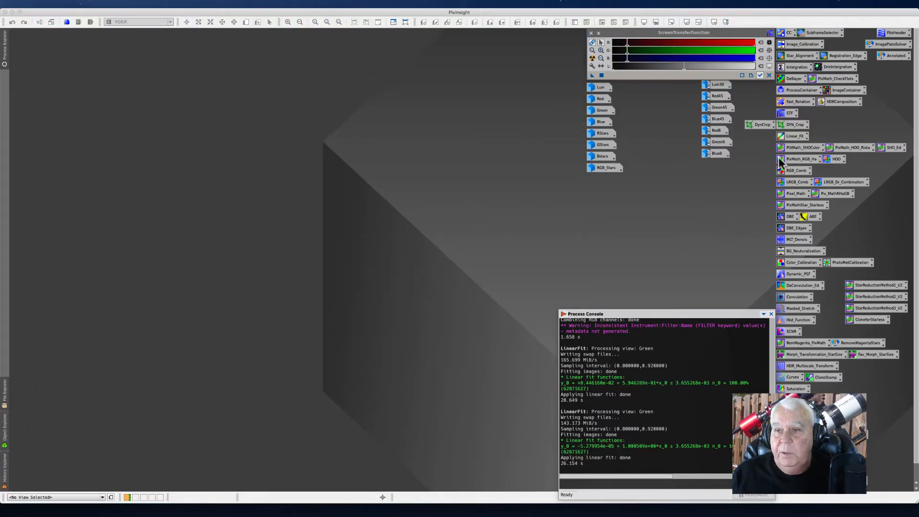
Step: Reset ChannelCombination, assign Red, Green and Blue to the R, G, B channels and combine them into RGB
{"action": "double_click", "coordinate": [787, 171]}
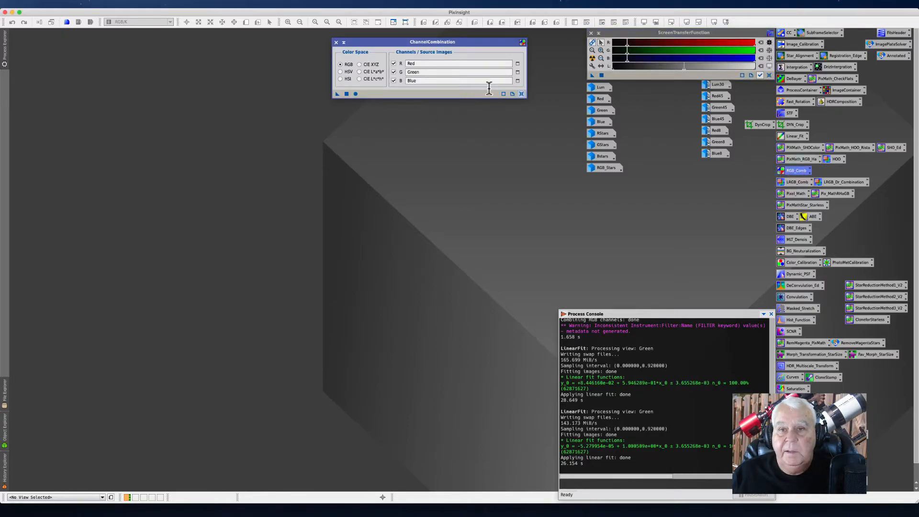
{"action": "left_click", "coordinate": [520, 94]}
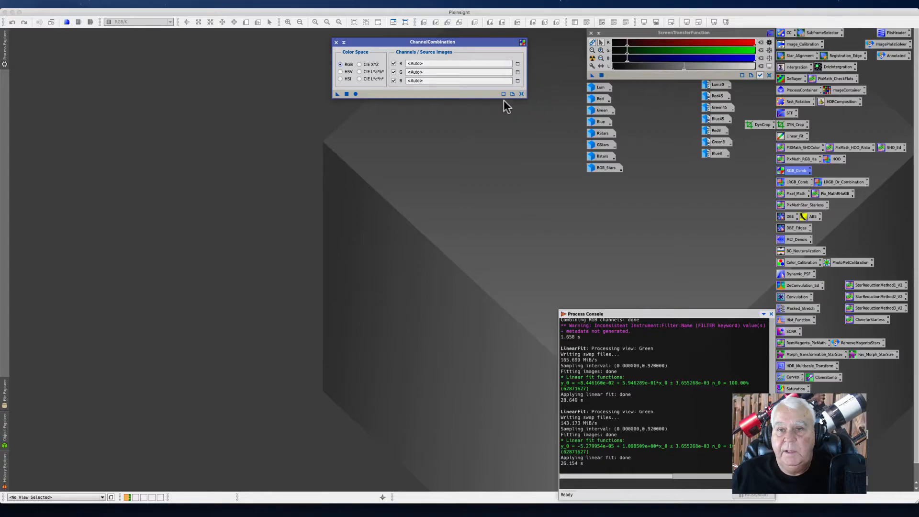
{"action": "left_click_drag", "start_coordinate": [599, 99], "coordinate": [431, 64]}
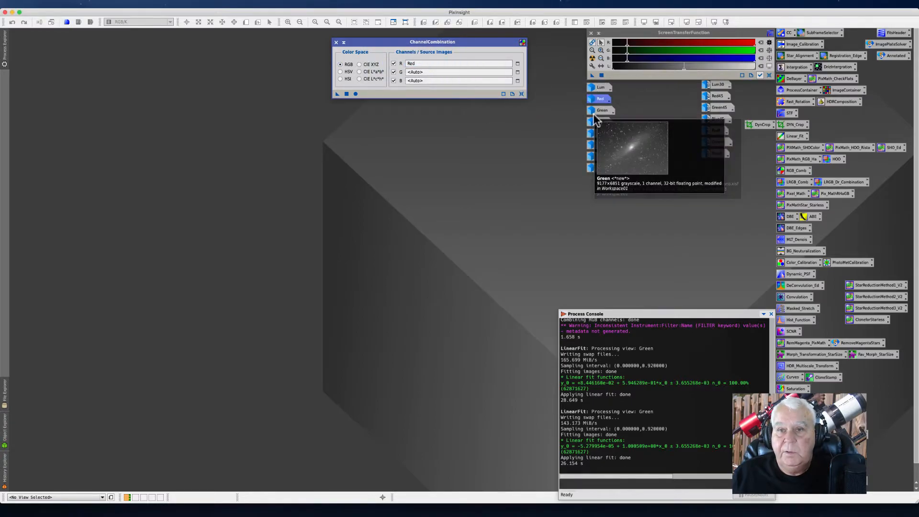
{"action": "left_click_drag", "start_coordinate": [594, 115], "coordinate": [432, 73]}
{"action": "left_click_drag", "start_coordinate": [596, 123], "coordinate": [415, 82]}
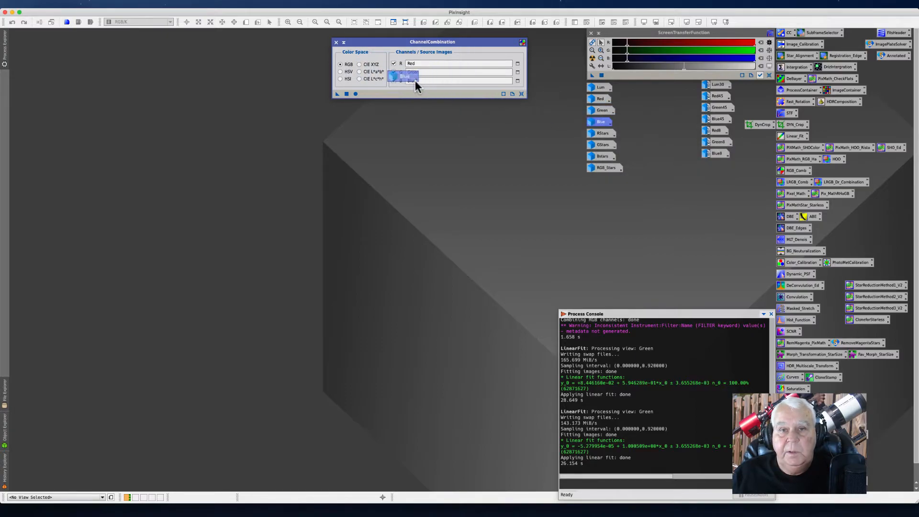
{"action": "left_click", "coordinate": [356, 93]}
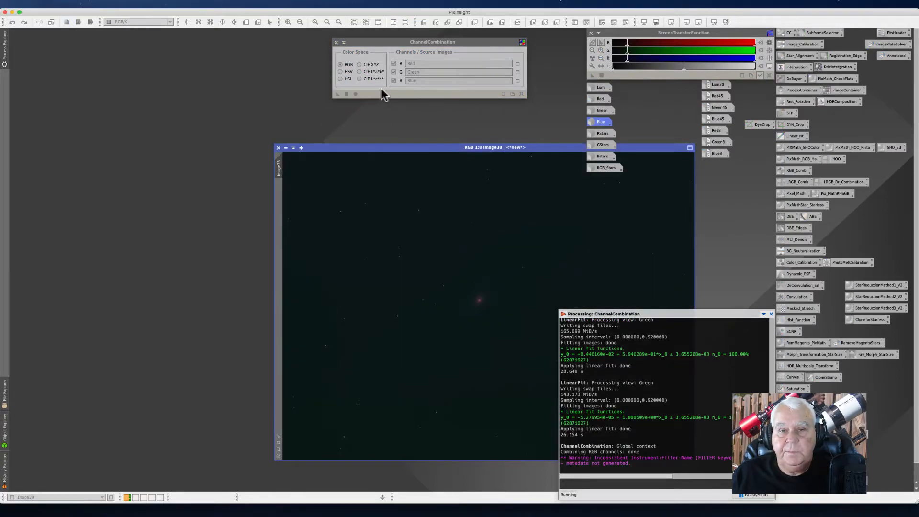
Step: Auto-stretch the new RGB image with the screen transfer function, toggling the channel linking
{"action": "left_click_drag", "start_coordinate": [371, 149], "coordinate": [241, 112]}
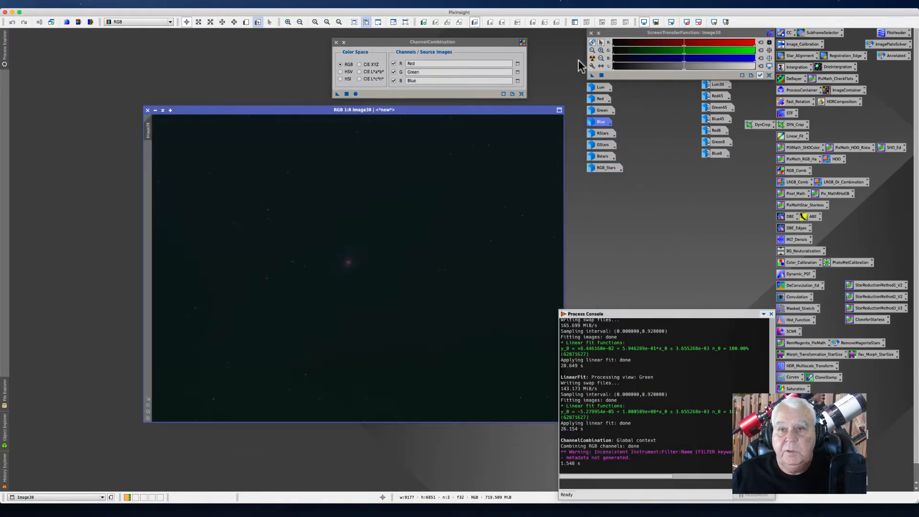
{"action": "left_click", "coordinate": [592, 57]}
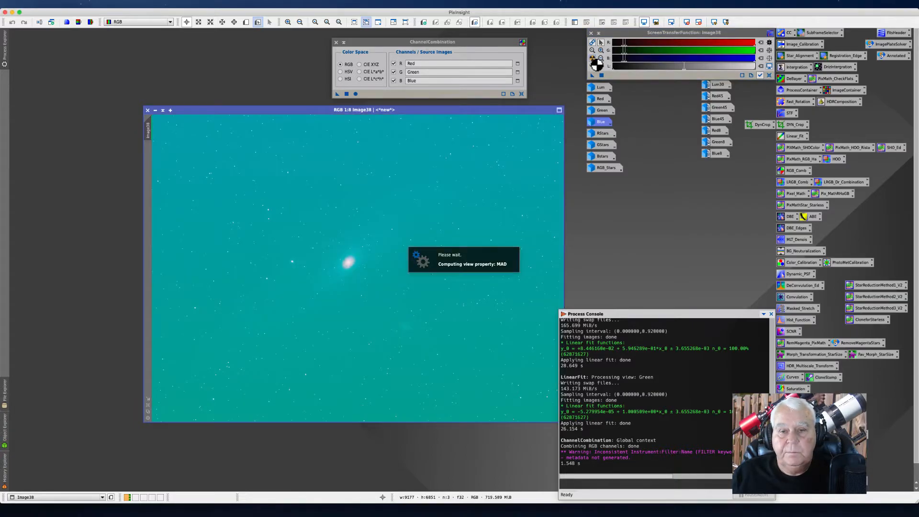
{"action": "left_click_drag", "start_coordinate": [220, 111], "coordinate": [173, 96]}
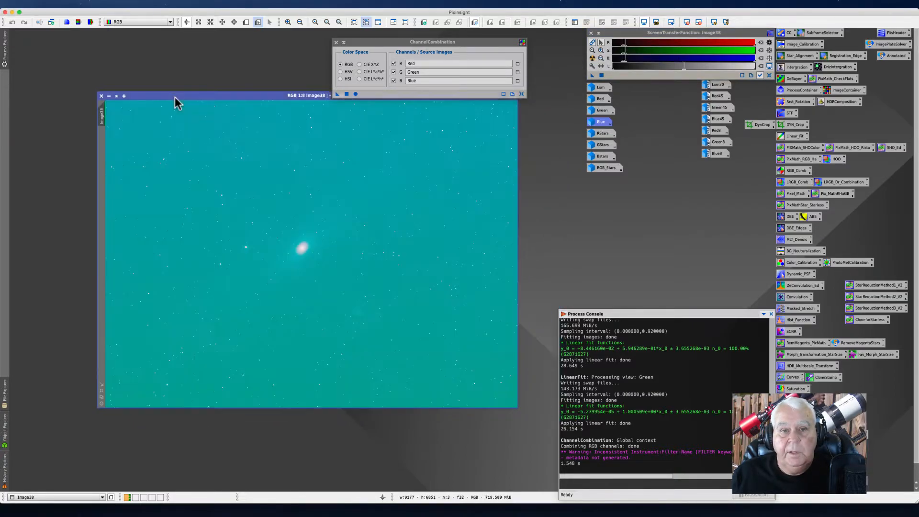
{"action": "left_click", "coordinate": [592, 42]}
{"action": "left_click", "coordinate": [593, 58]}
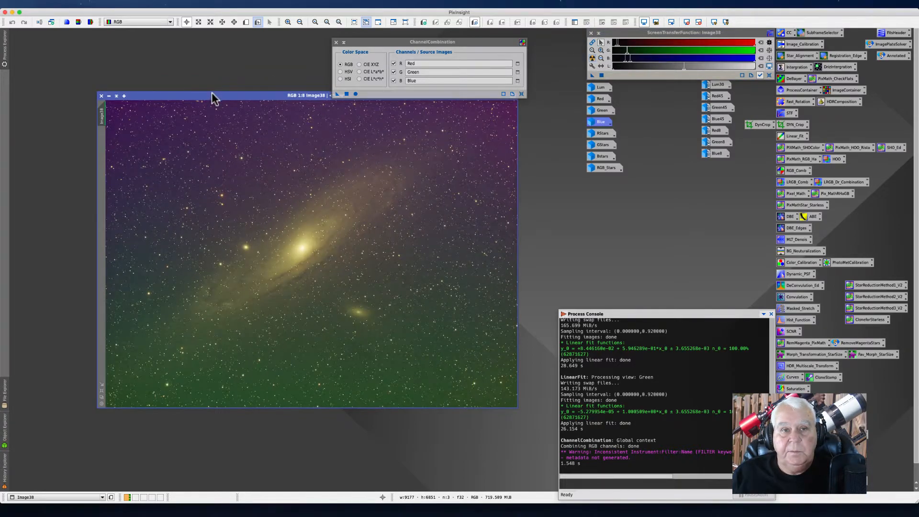
Step: Rearrange the RGB image window and the ChannelCombination dialog
{"action": "left_click_drag", "start_coordinate": [212, 93], "coordinate": [208, 89]}
{"action": "left_click_drag", "start_coordinate": [364, 43], "coordinate": [379, 33]}
{"action": "left_click_drag", "start_coordinate": [215, 92], "coordinate": [204, 97]}
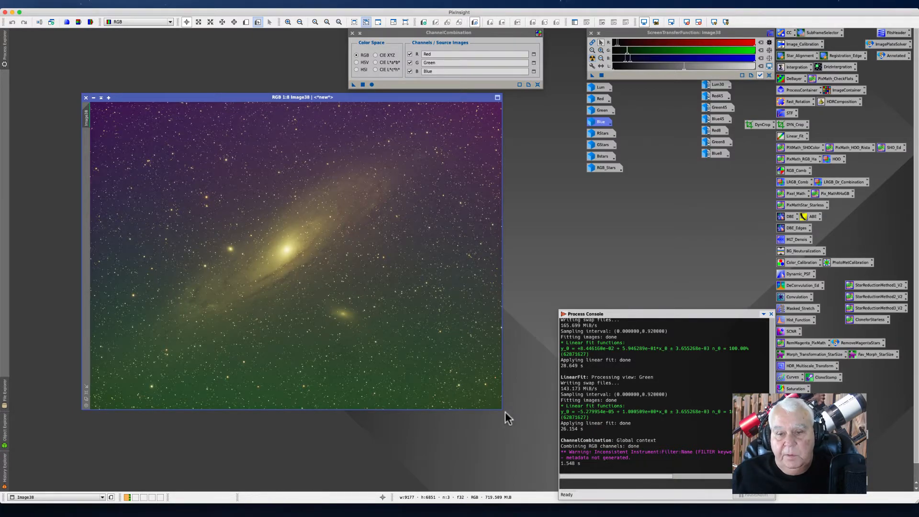
Step: Enlarge and reposition the RGB image window and close the ChannelCombination dialog
{"action": "left_click_drag", "start_coordinate": [500, 411], "coordinate": [540, 461]}
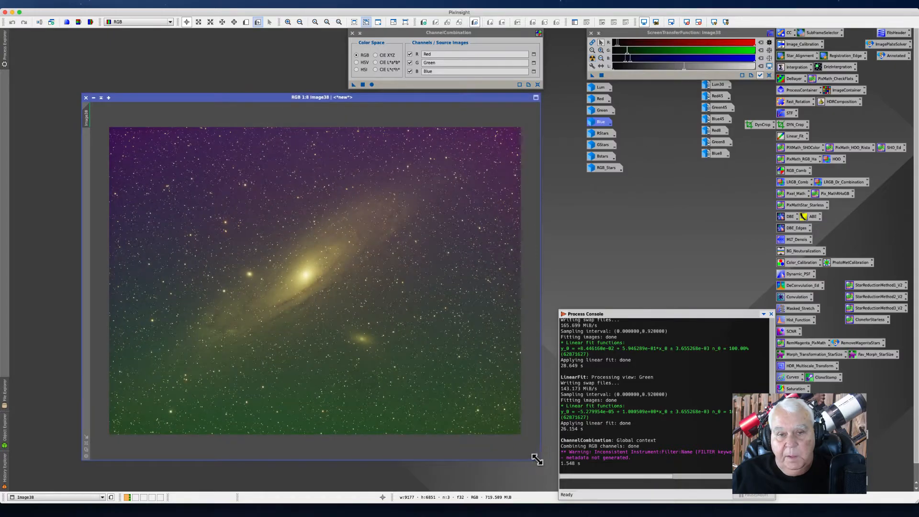
{"action": "left_click", "coordinate": [352, 33]}
{"action": "left_click_drag", "start_coordinate": [385, 96], "coordinate": [339, 44]}
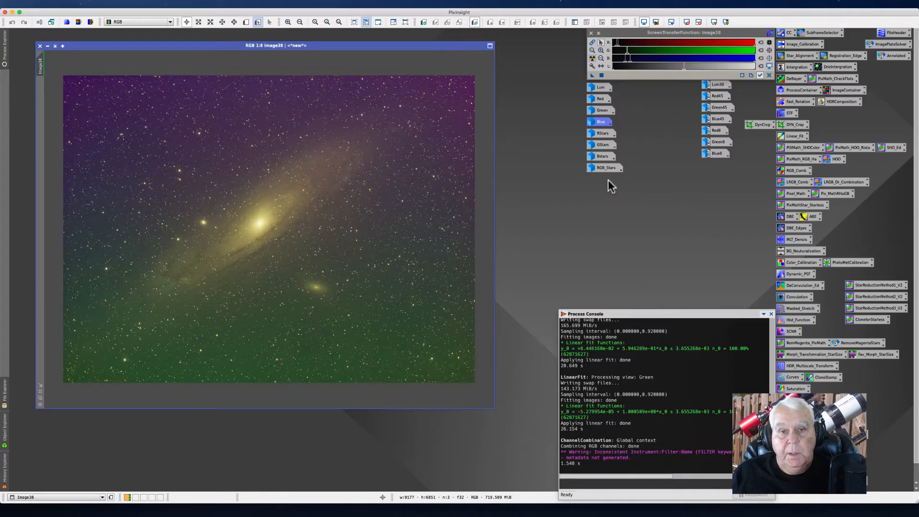
{"action": "scroll", "coordinate": [331, 248], "scroll_direction": "up", "scroll_amount": 12}
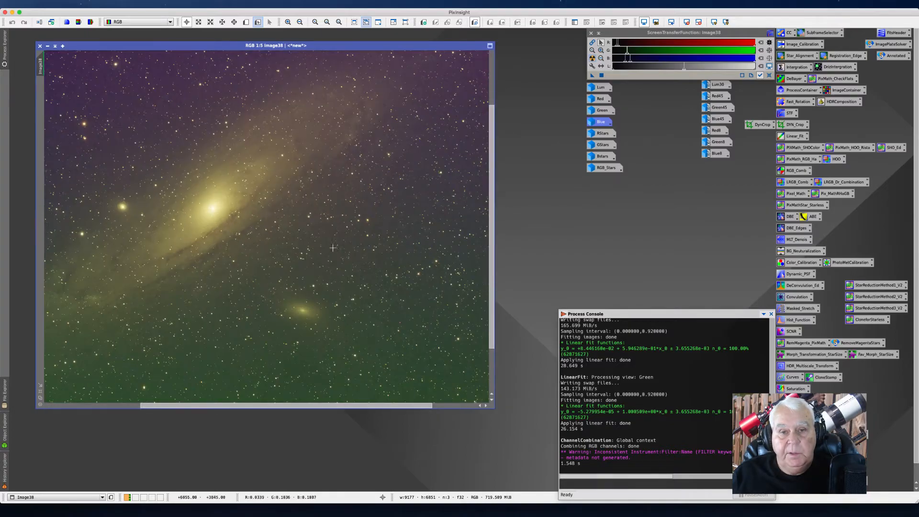
{"action": "scroll", "coordinate": [332, 247], "scroll_direction": "down", "scroll_amount": 10}
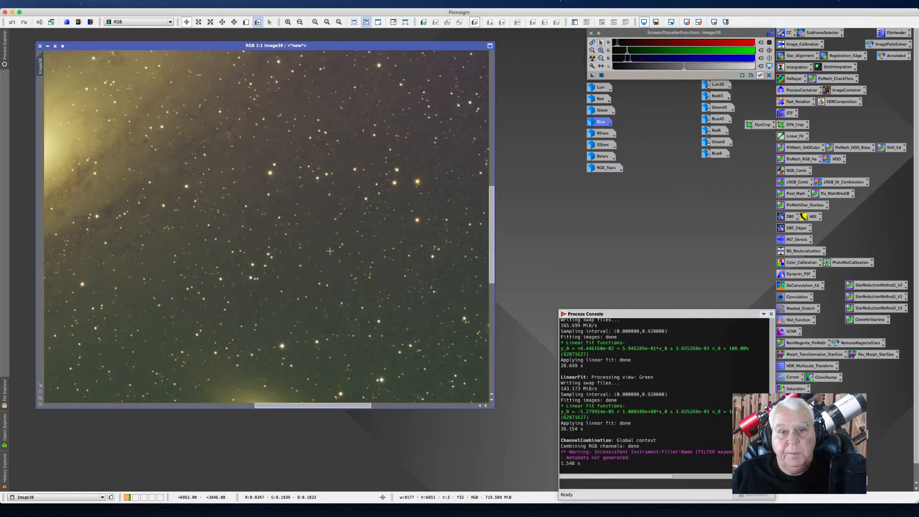
{"action": "scroll", "coordinate": [330, 251], "scroll_direction": "down", "scroll_amount": 2}
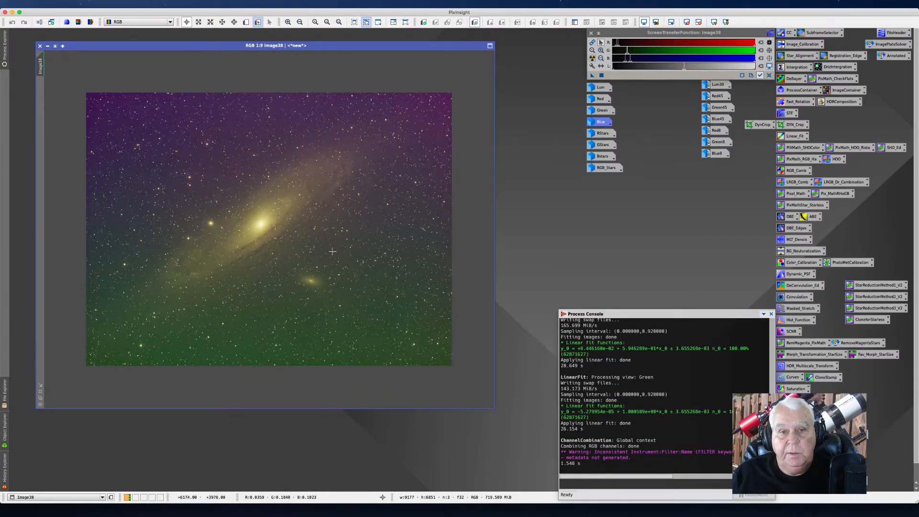
Step: Open the DBE_Edges DynamicBackgroundExtraction preset on the RGB image and expand its Sample Generation, Model Image and Target Image Correction sections
{"action": "double_click", "coordinate": [789, 226]}
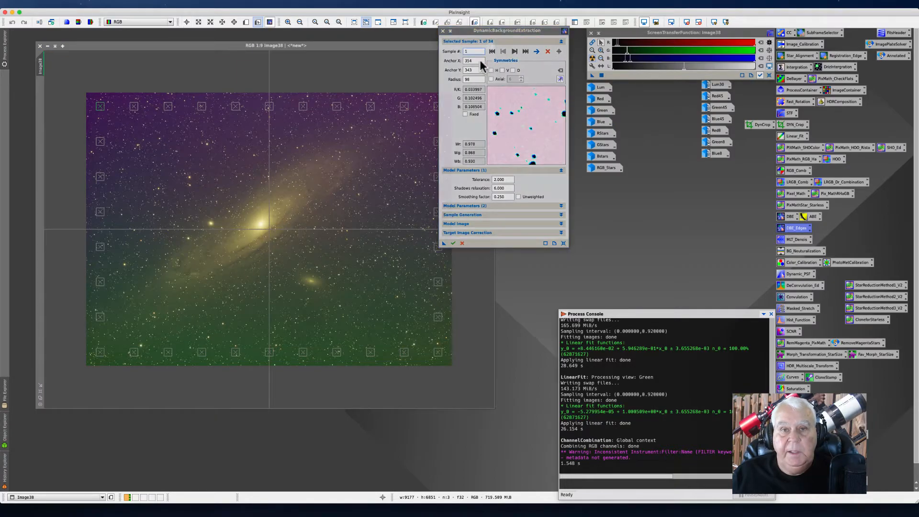
{"action": "left_click_drag", "start_coordinate": [455, 34], "coordinate": [514, 50]}
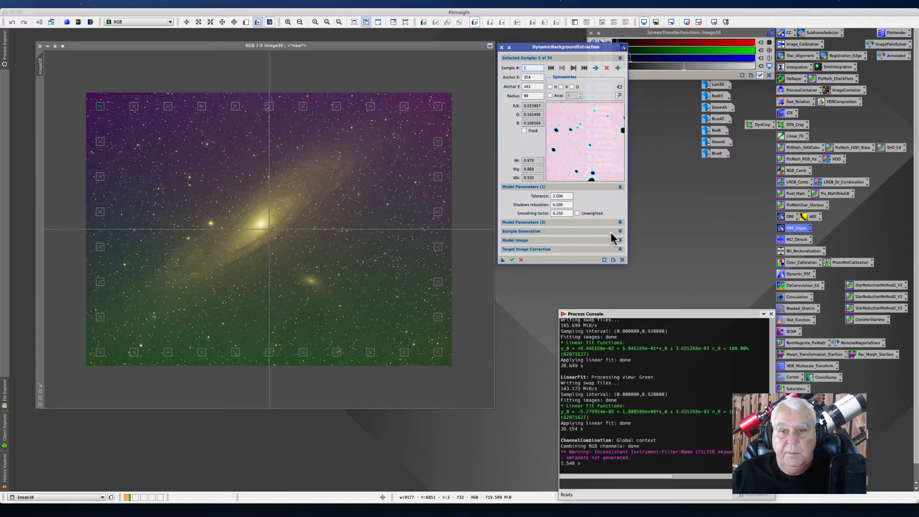
{"action": "left_click", "coordinate": [620, 249]}
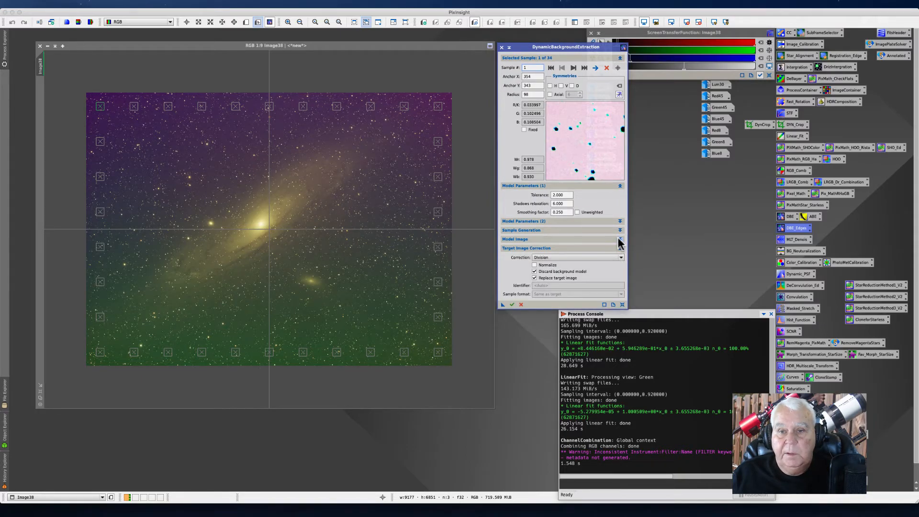
{"action": "left_click", "coordinate": [619, 239]}
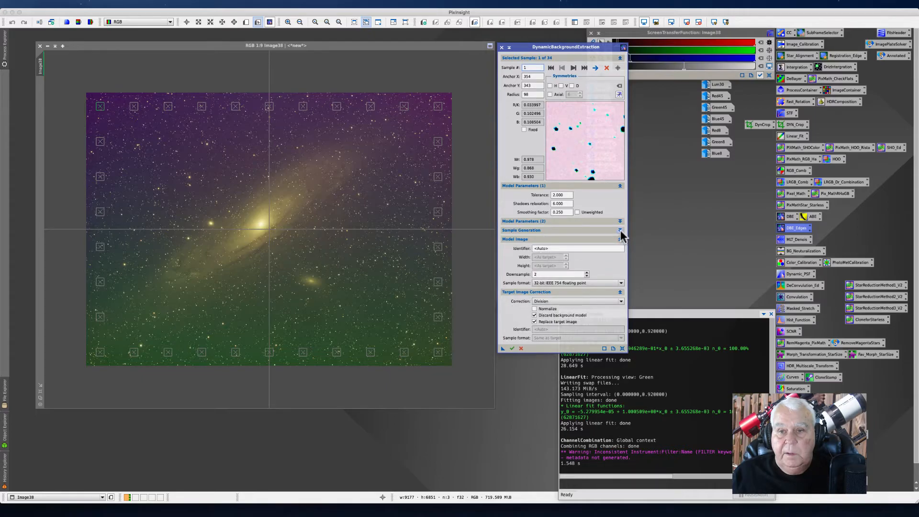
{"action": "left_click", "coordinate": [620, 230]}
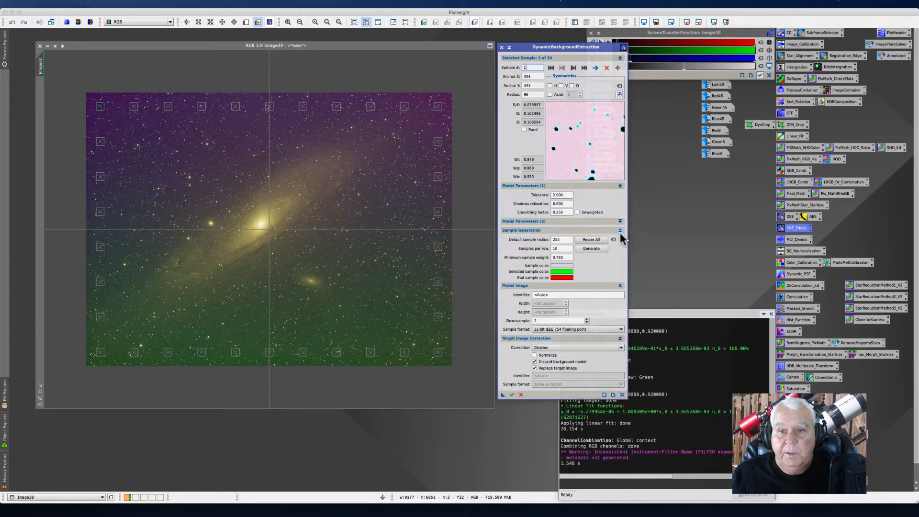
Step: Resize all samples to the default radius and add and reposition background samples across the image
{"action": "left_click", "coordinate": [591, 240]}
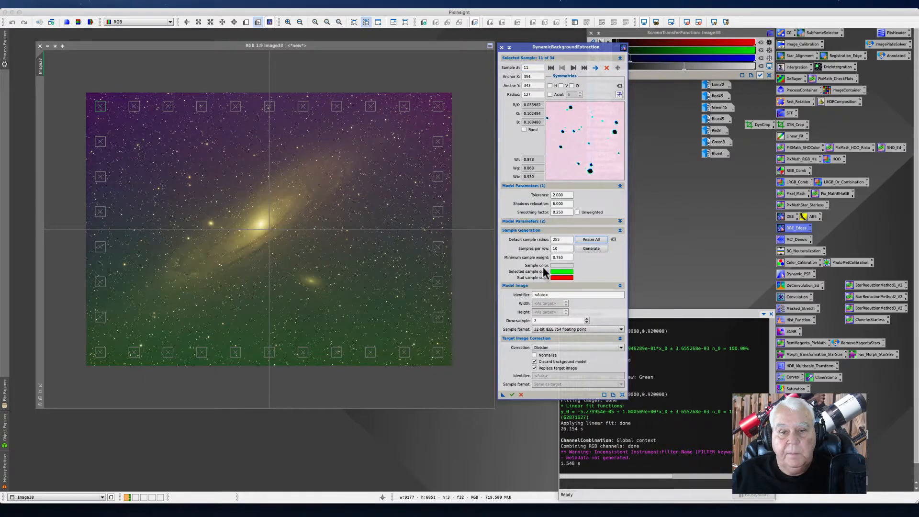
{"action": "left_click_drag", "start_coordinate": [441, 354], "coordinate": [445, 359]}
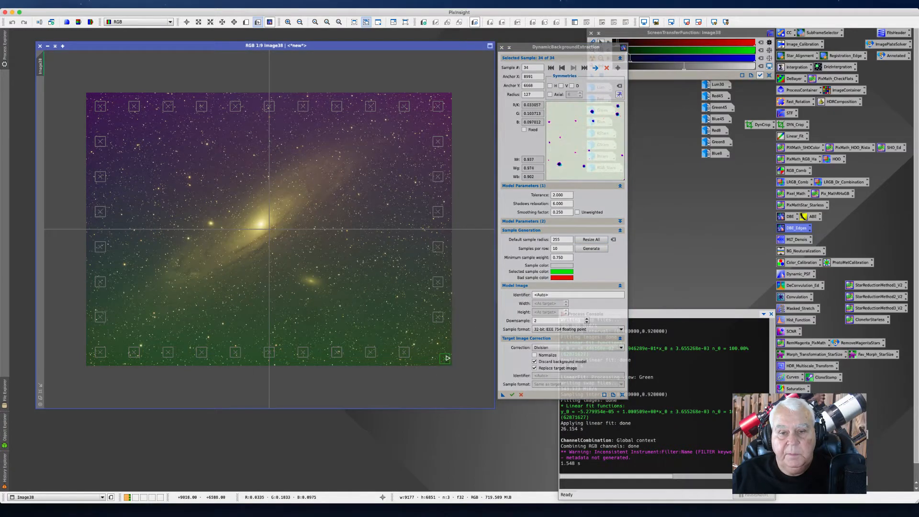
{"action": "left_click_drag", "start_coordinate": [444, 317], "coordinate": [448, 314]}
{"action": "left_click", "coordinate": [440, 283]}
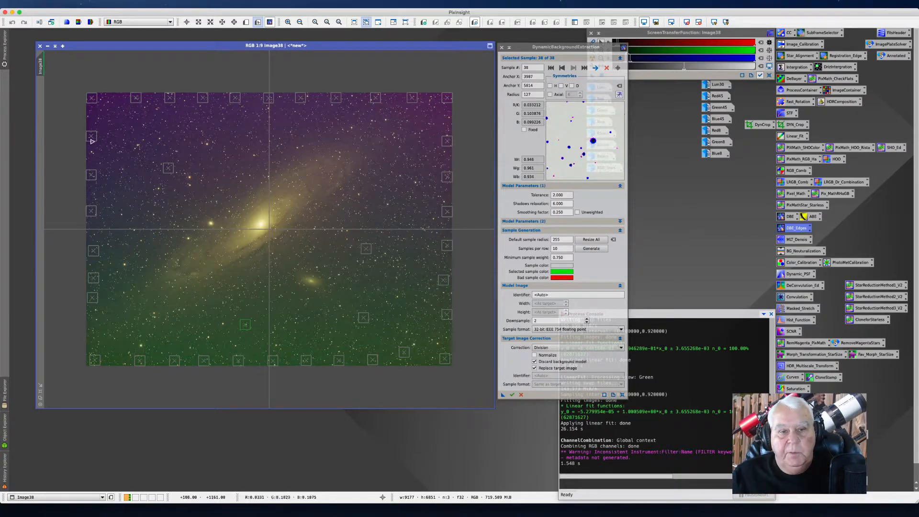
{"action": "left_click", "coordinate": [245, 325]}
{"action": "left_click_drag", "start_coordinate": [245, 324], "coordinate": [241, 324]}
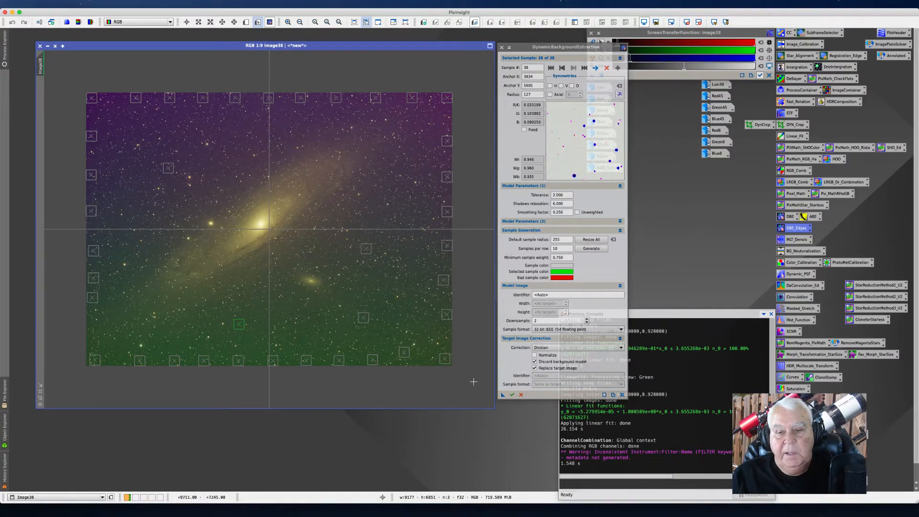
Step: Save the DBE settings as a process icon and execute the background extraction on the RGB image
{"action": "left_click_drag", "start_coordinate": [503, 394], "coordinate": [453, 458]}
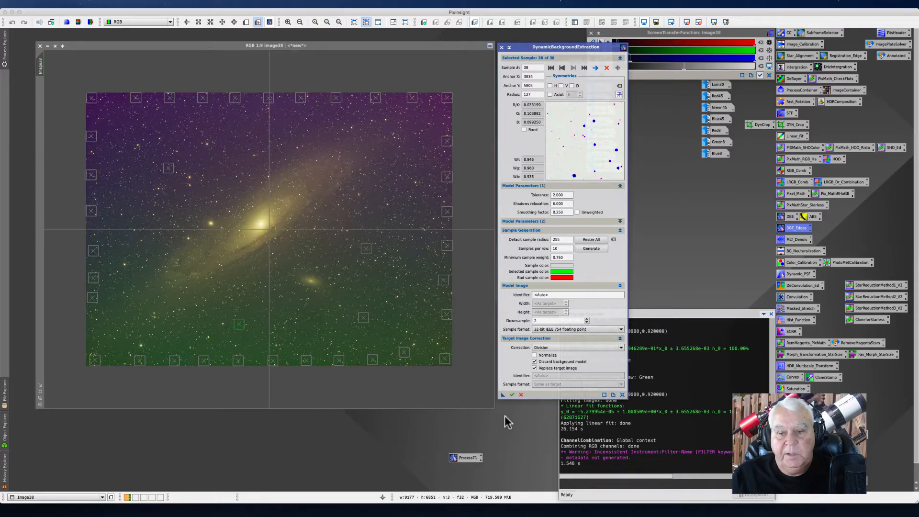
{"action": "left_click", "coordinate": [512, 395]}
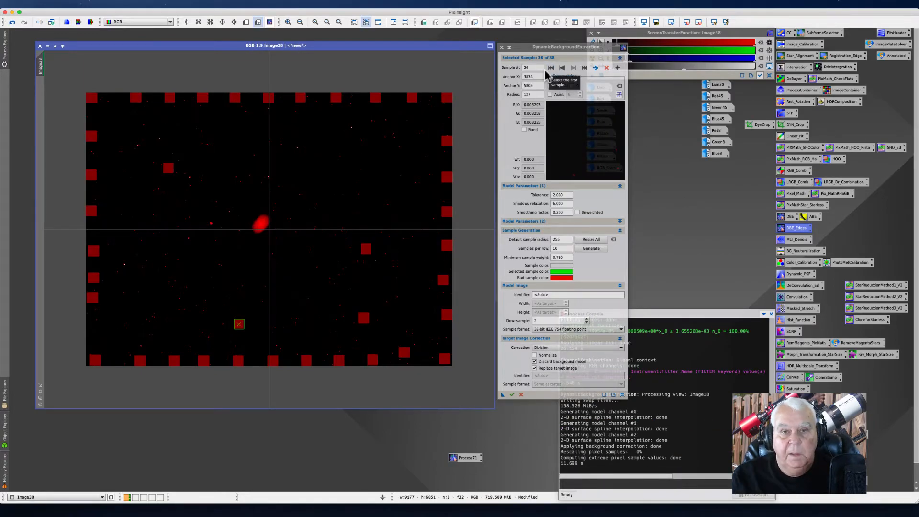
Step: Auto-stretch the corrected image's display and cancel the active DynamicBackgroundExtraction session
{"action": "left_click", "coordinate": [519, 48]}
{"action": "left_click_drag", "start_coordinate": [520, 48], "coordinate": [531, 96]}
{"action": "left_click", "coordinate": [592, 59]}
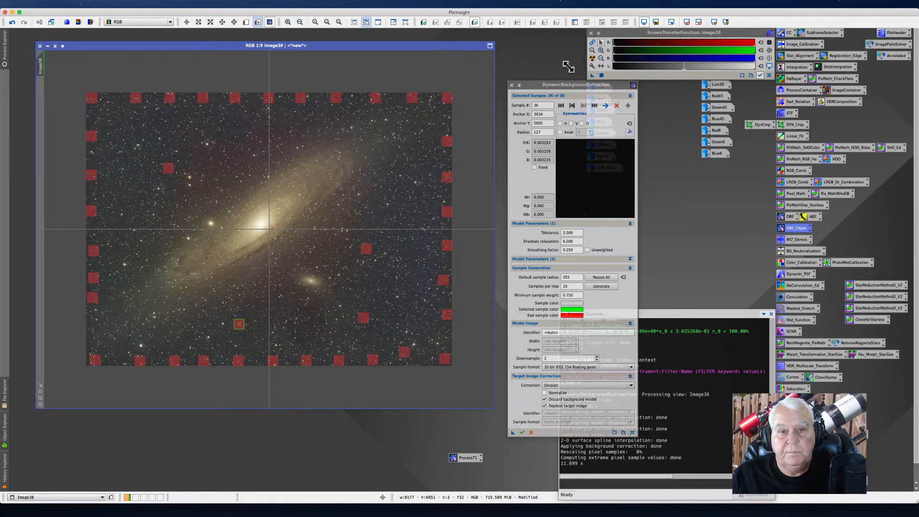
{"action": "left_click_drag", "start_coordinate": [531, 91], "coordinate": [531, 61]}
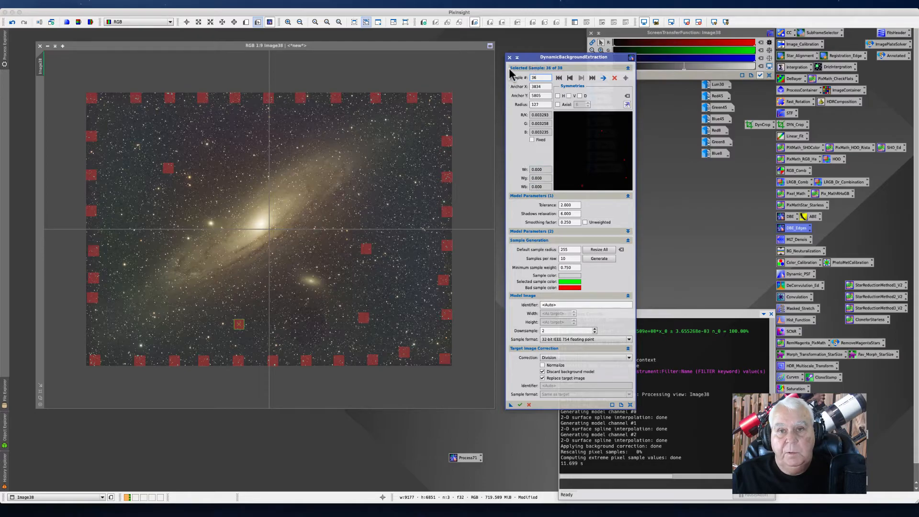
{"action": "left_click", "coordinate": [510, 57]}
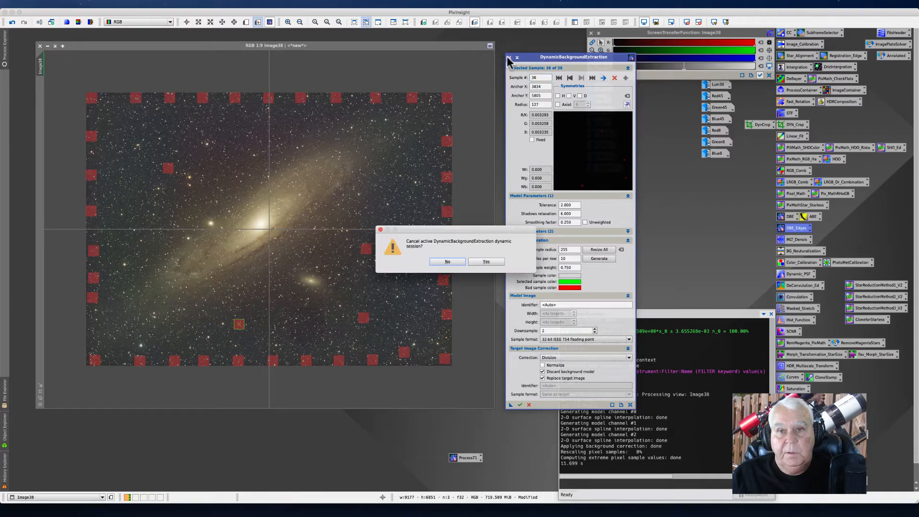
{"action": "left_click", "coordinate": [486, 262]}
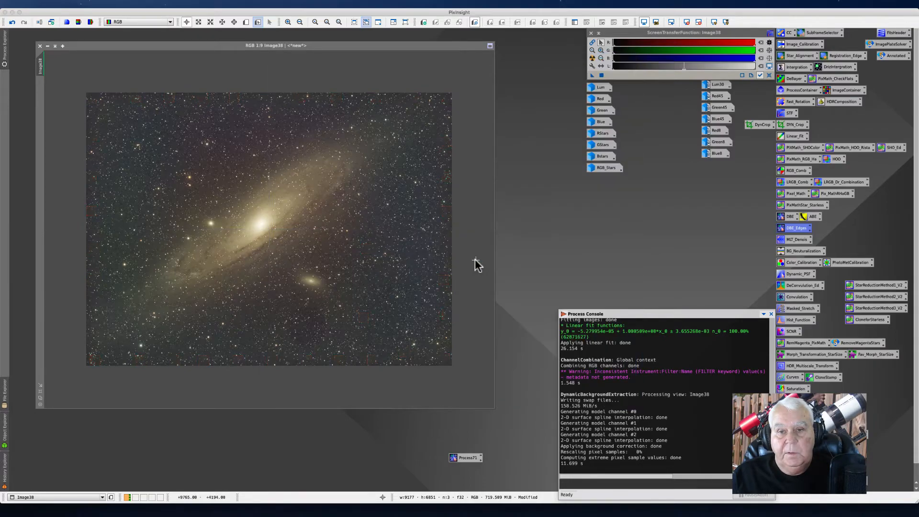
Step: Reopen the saved DBE icon, set Target Image Correction to Subtraction and execute it on the RGB image
{"action": "double_click", "coordinate": [461, 455]}
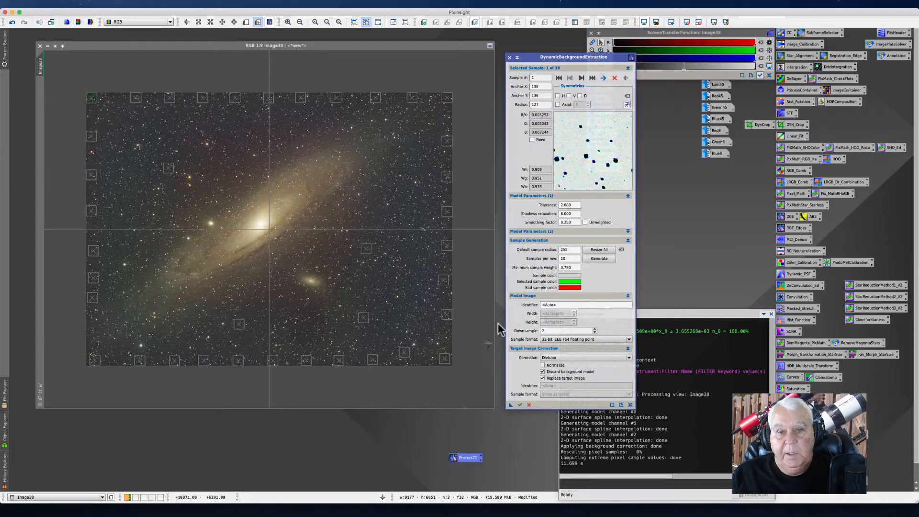
{"action": "left_click_drag", "start_coordinate": [529, 50], "coordinate": [525, 31]}
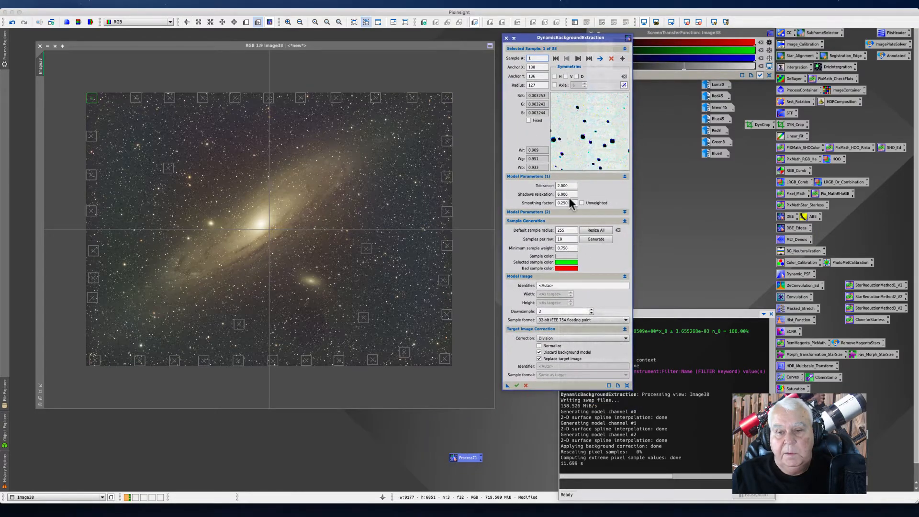
{"action": "left_click", "coordinate": [623, 338]}
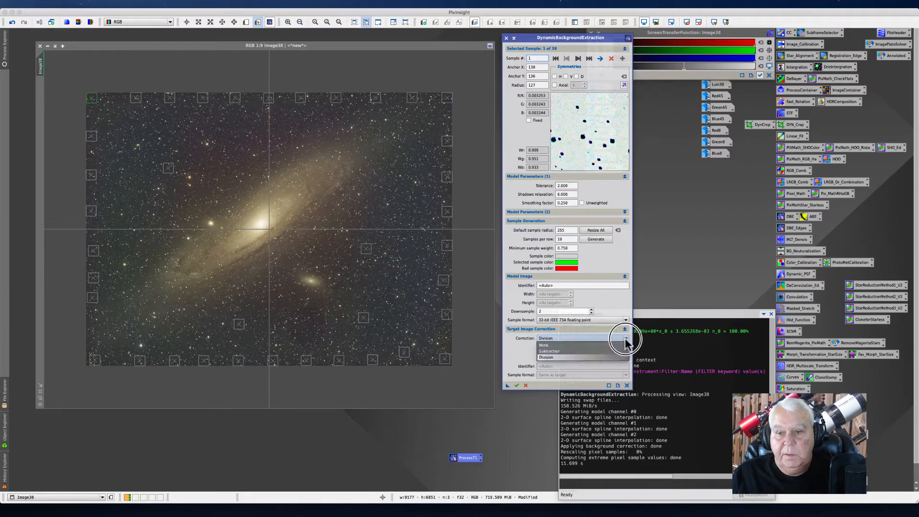
{"action": "left_click", "coordinate": [571, 349]}
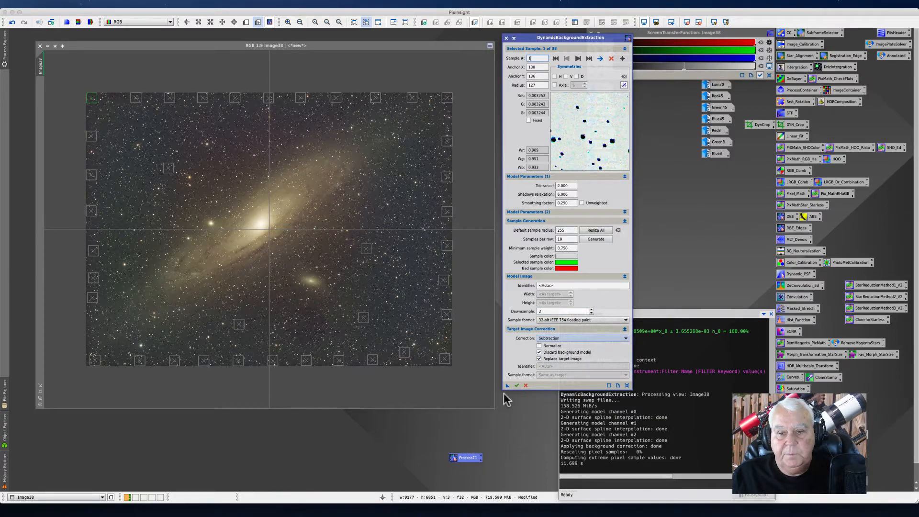
{"action": "left_click_drag", "start_coordinate": [507, 388], "coordinate": [397, 287]}
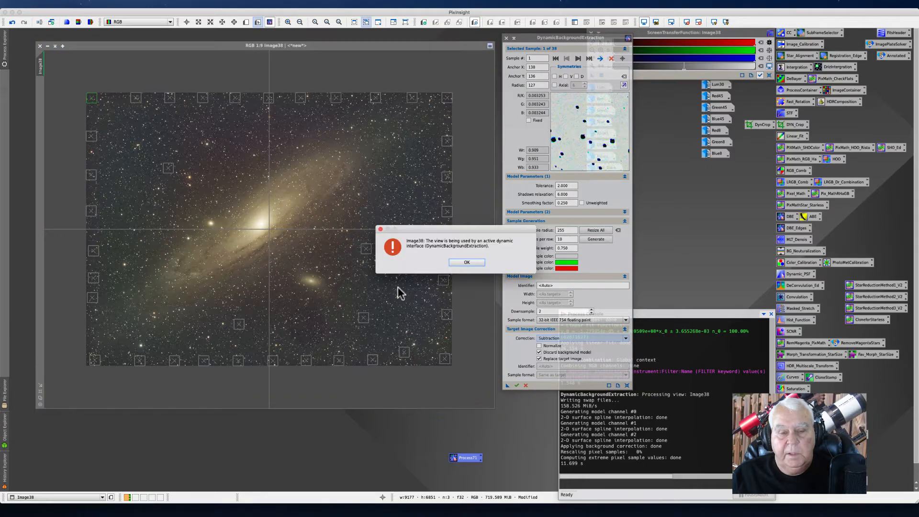
{"action": "left_click", "coordinate": [459, 262]}
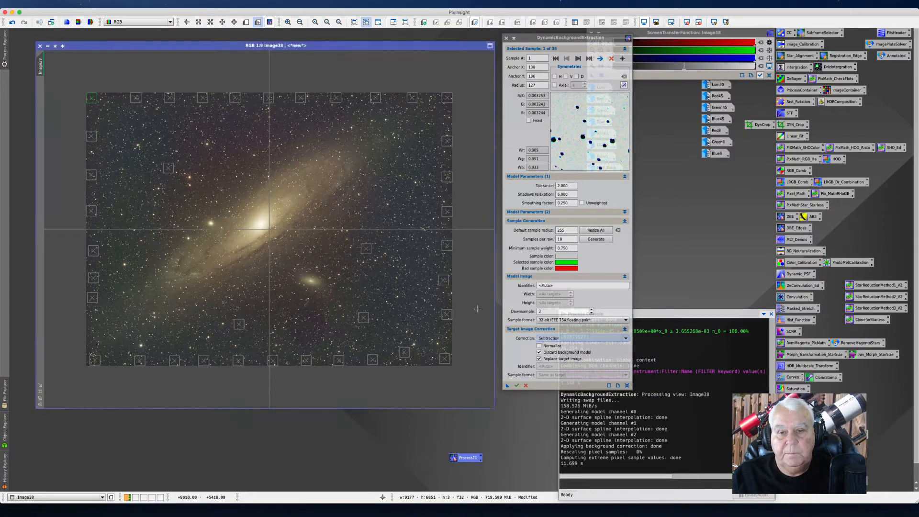
{"action": "left_click", "coordinate": [516, 385]}
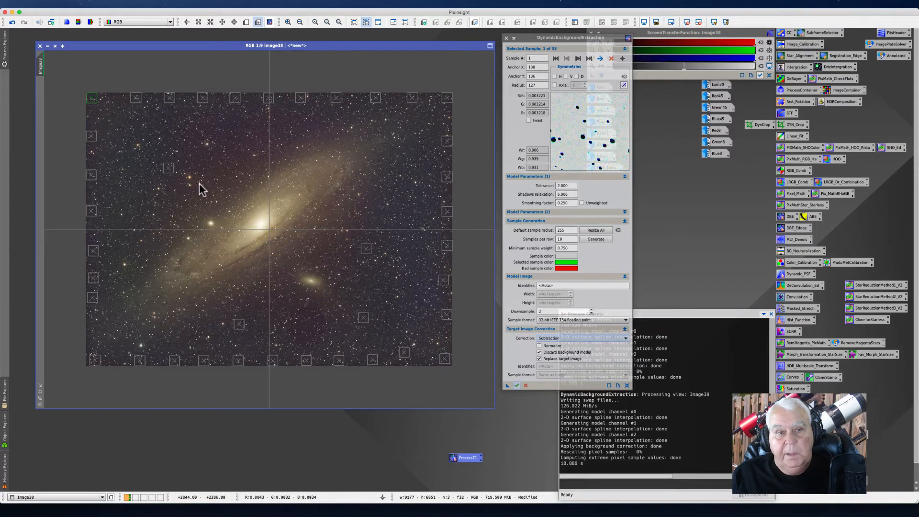
Step: Add a background sample near the image's upper left and replace the Process71 icon with a new DBE instance icon
{"action": "left_click", "coordinate": [133, 208]}
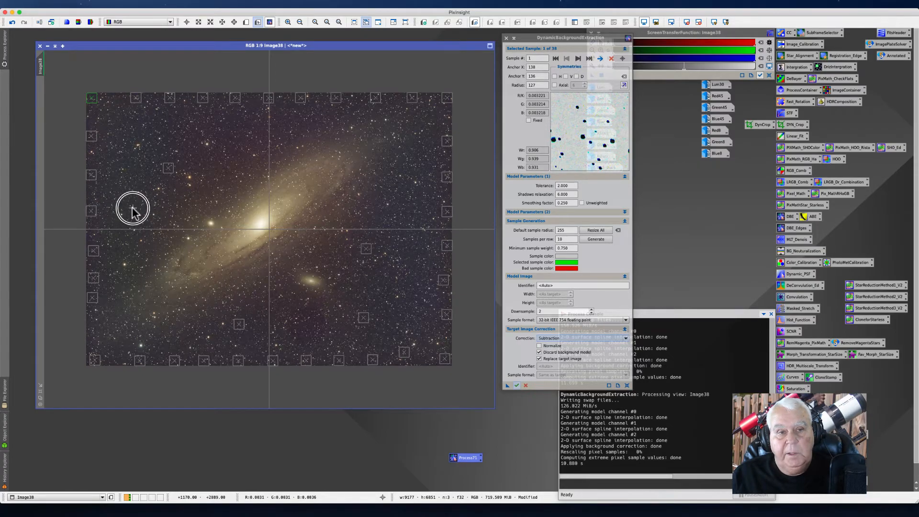
{"action": "left_click", "coordinate": [218, 126]}
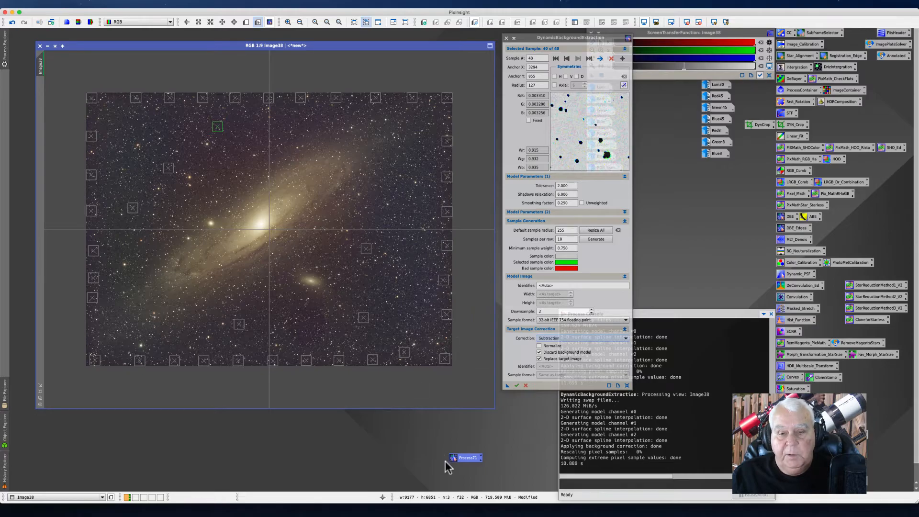
{"action": "right_click", "coordinate": [469, 460]}
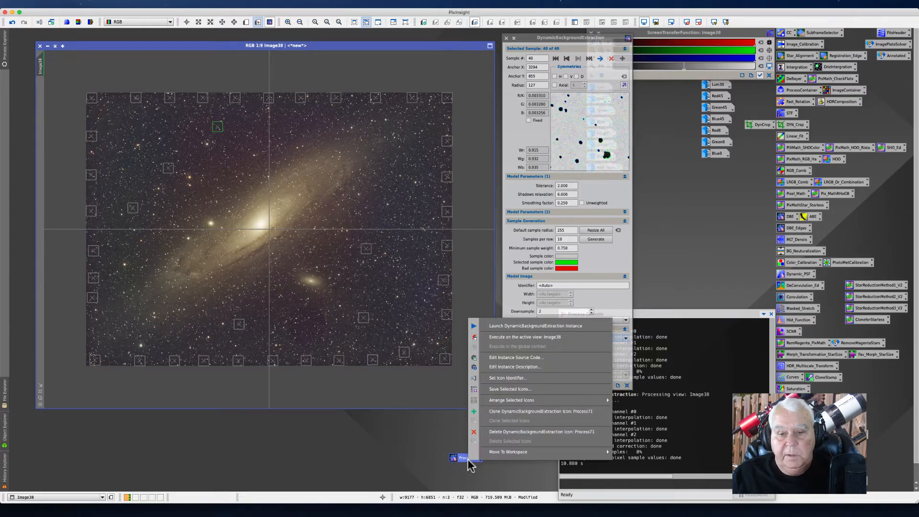
{"action": "left_click", "coordinate": [497, 432]}
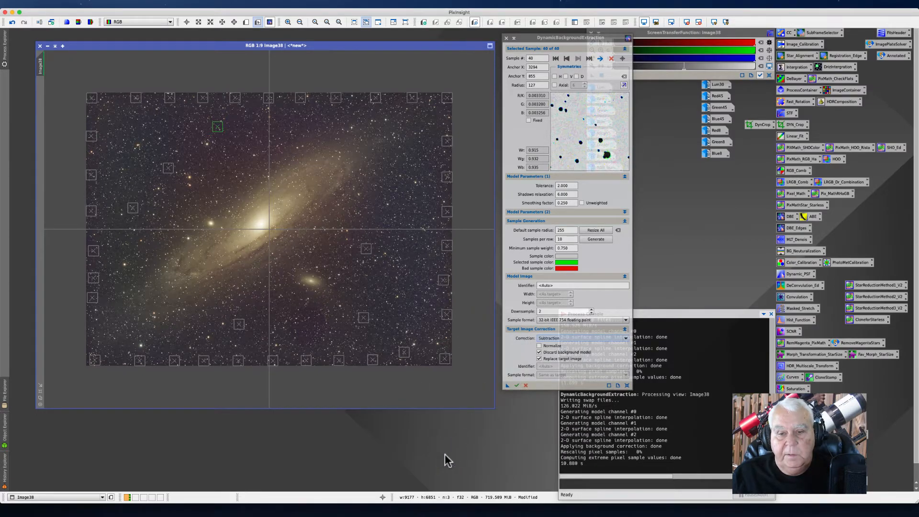
{"action": "left_click_drag", "start_coordinate": [507, 386], "coordinate": [464, 447]}
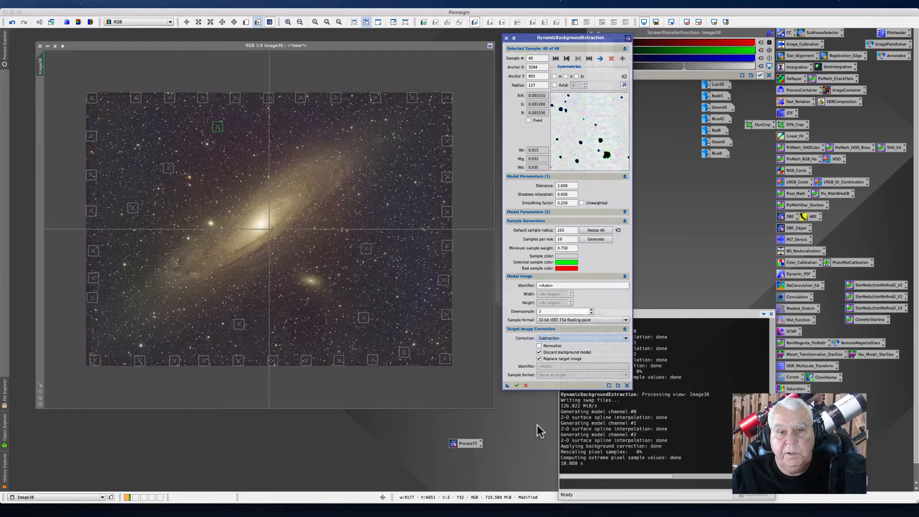
Step: Execute the Subtraction background extraction on the RGB image
{"action": "left_click", "coordinate": [517, 385]}
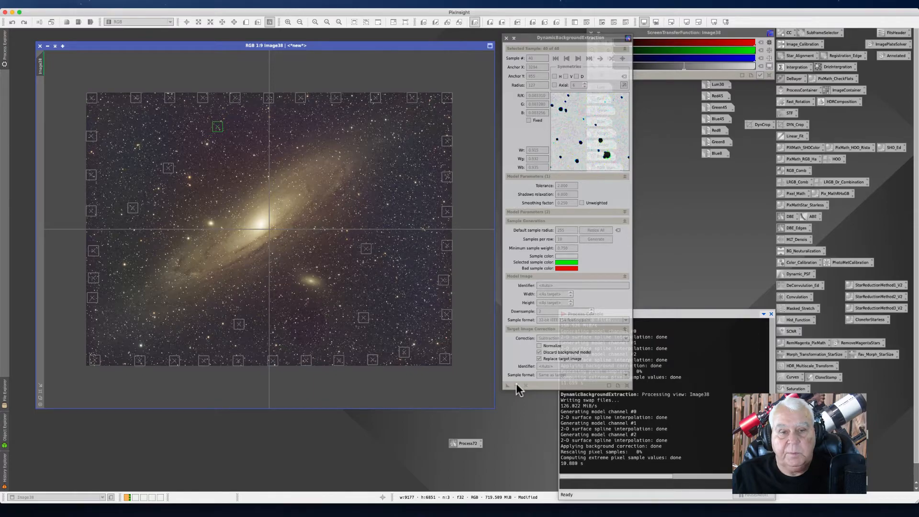
{"action": "left_click", "coordinate": [516, 385]}
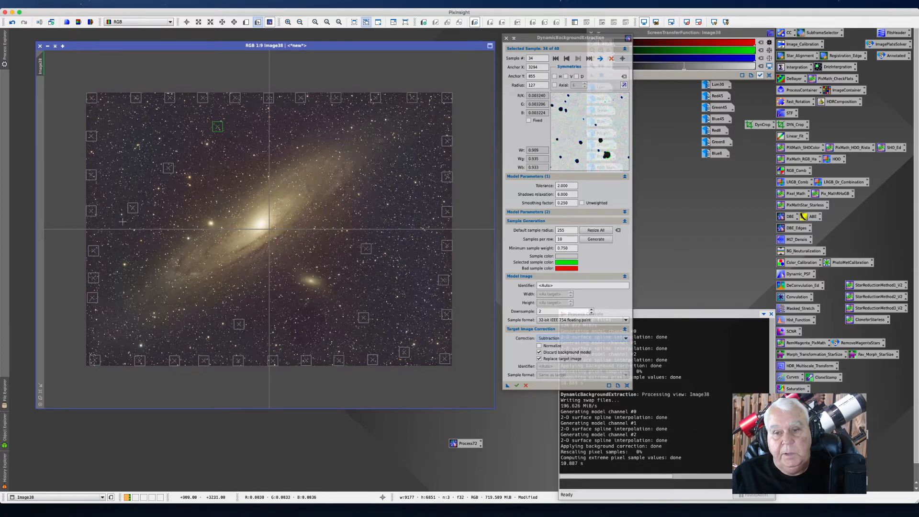
Step: Change Target Image Correction to Division and execute the DBE on the RGB image
{"action": "left_click", "coordinate": [625, 339]}
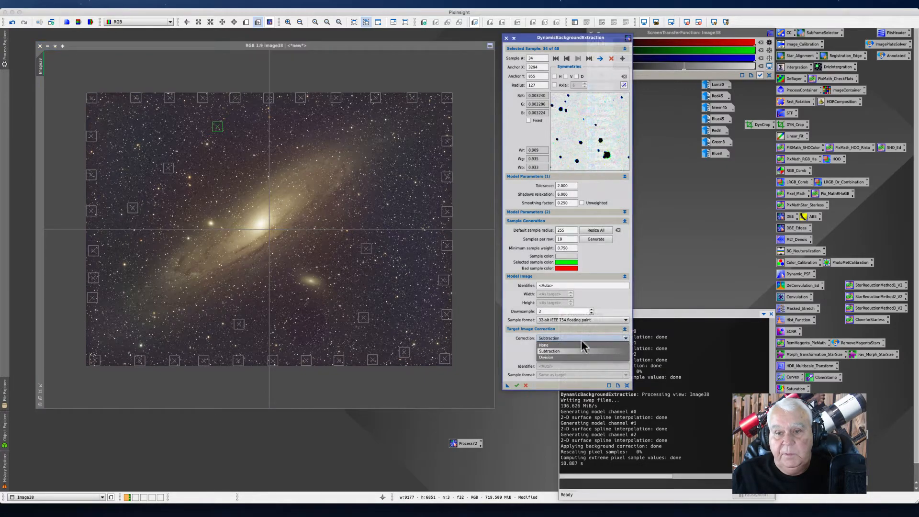
{"action": "left_click", "coordinate": [546, 357]}
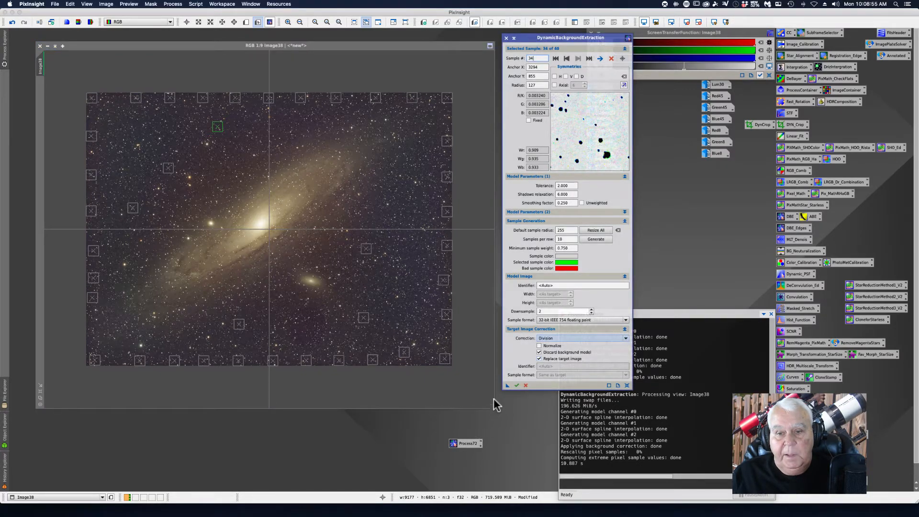
{"action": "left_click", "coordinate": [516, 386]}
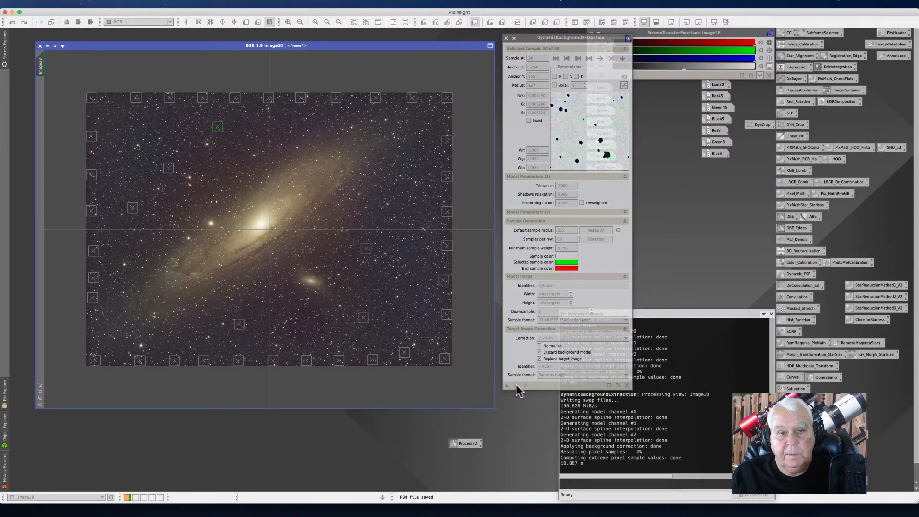
{"action": "left_click", "coordinate": [516, 384]}
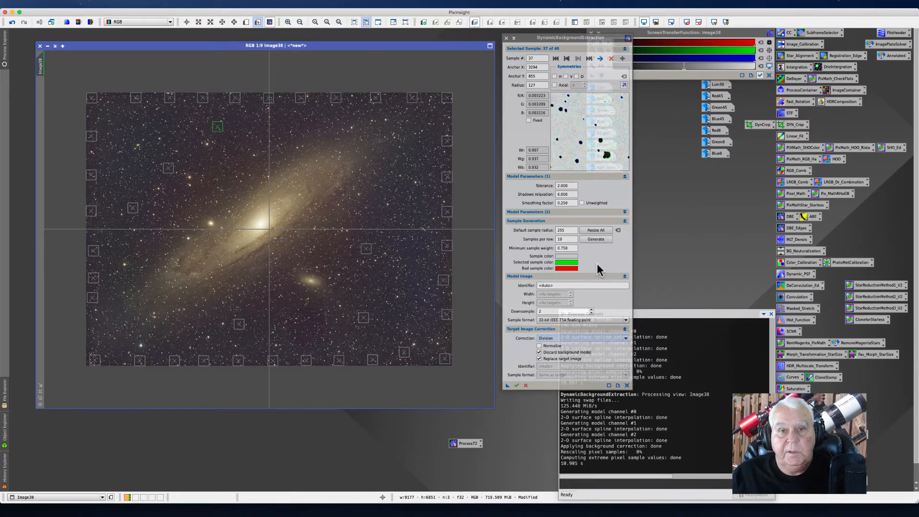
Step: Close the DynamicBackgroundExtraction window and confirm cancelling the active dynamic session
{"action": "left_click_drag", "start_coordinate": [525, 37], "coordinate": [495, 31]}
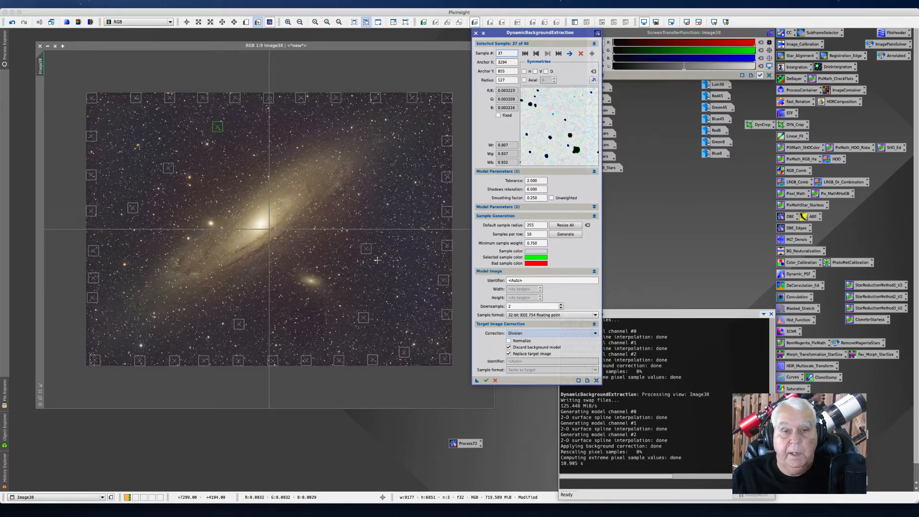
{"action": "mouse_move", "coordinate": [722, 143]}
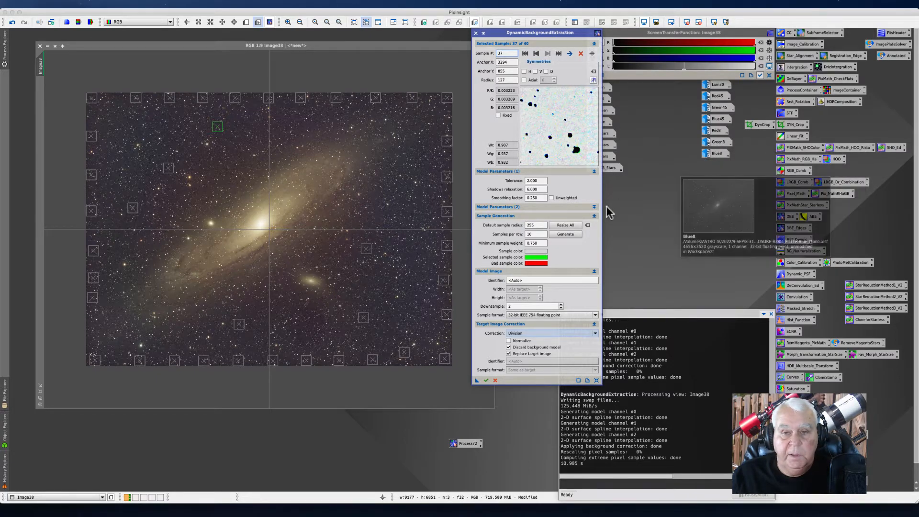
{"action": "left_click", "coordinate": [476, 33]}
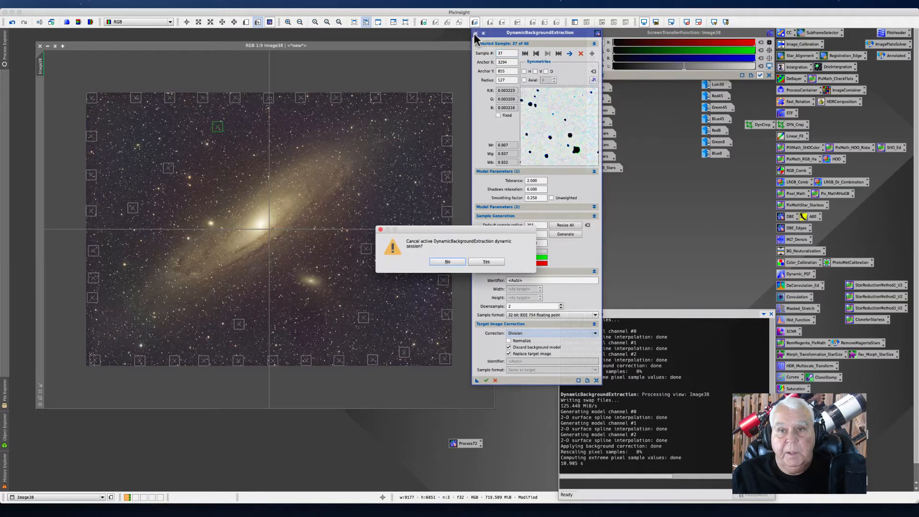
{"action": "left_click", "coordinate": [479, 263]}
Step: Rename the Process72 DBE icon to DBEM31 and place it beside the other process icons
{"action": "left_click_drag", "start_coordinate": [459, 449], "coordinate": [553, 220]}
{"action": "right_click", "coordinate": [553, 221]}
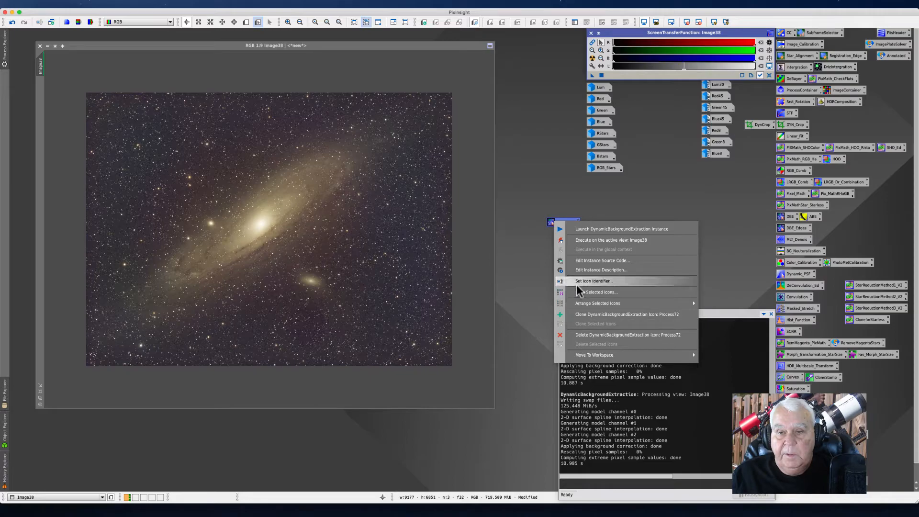
{"action": "left_click", "coordinate": [593, 281]}
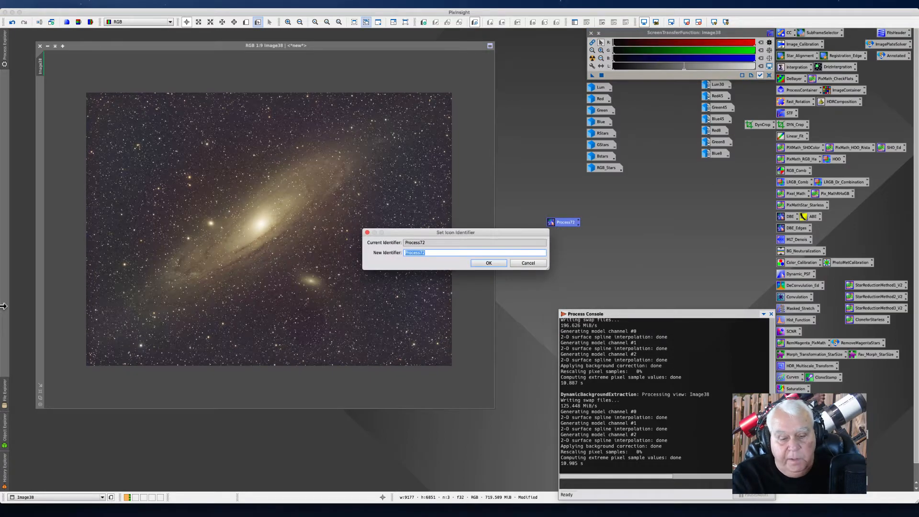
{"action": "type", "text": "D"}
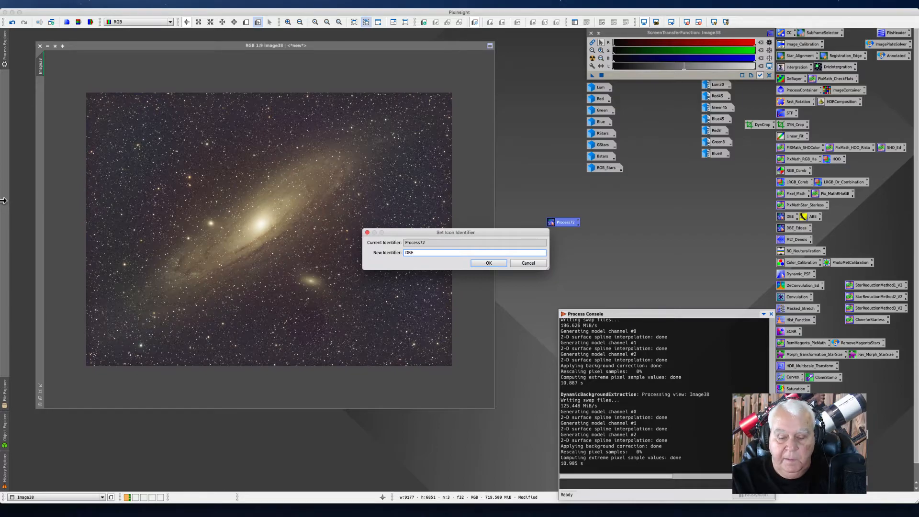
{"action": "type", "text": "BE"}
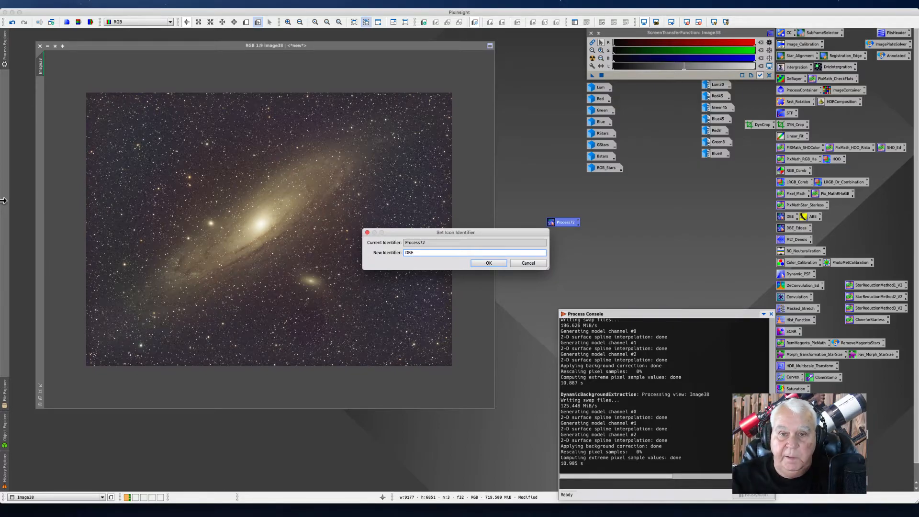
{"action": "type", "text": "M31"}
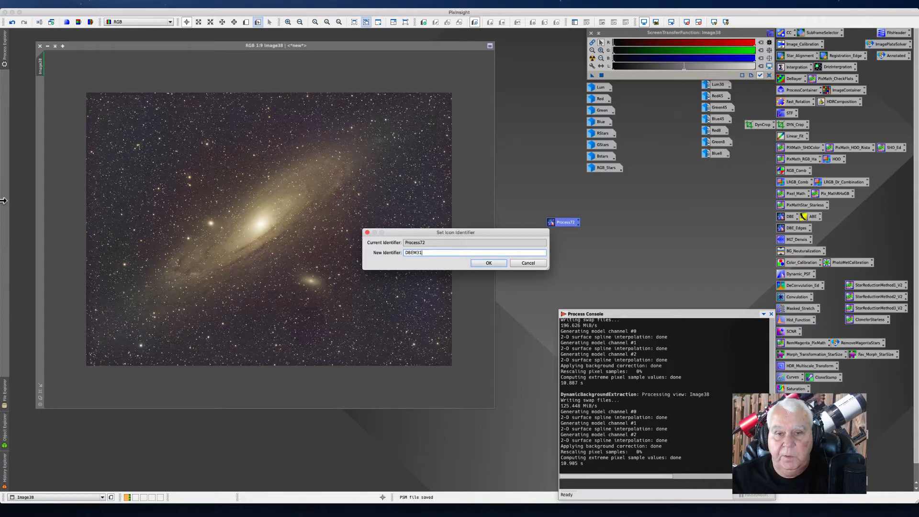
{"action": "key", "text": "Return"}
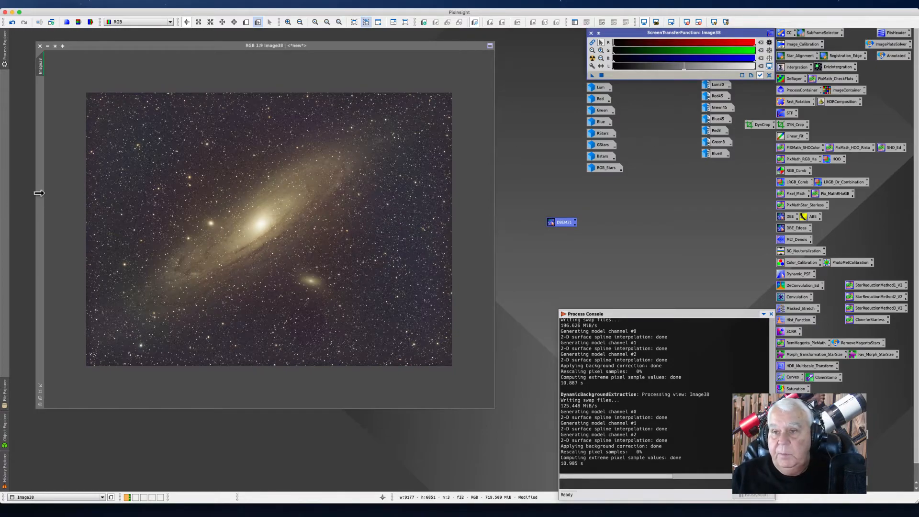
{"action": "left_click_drag", "start_coordinate": [555, 223], "coordinate": [753, 231]}
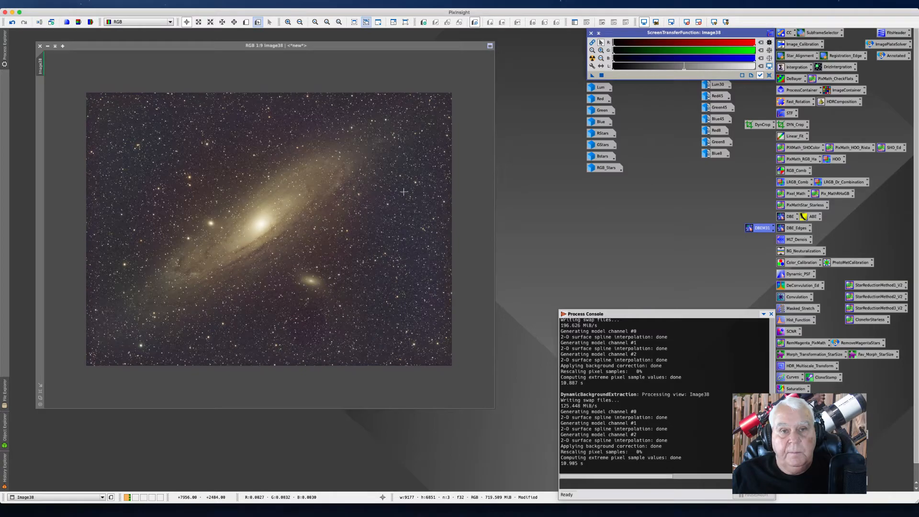
Step: Inspect the background-corrected RGB image at several zoom levels
{"action": "left_click", "coordinate": [220, 47]}
{"action": "left_click_drag", "start_coordinate": [220, 47], "coordinate": [263, 43]}
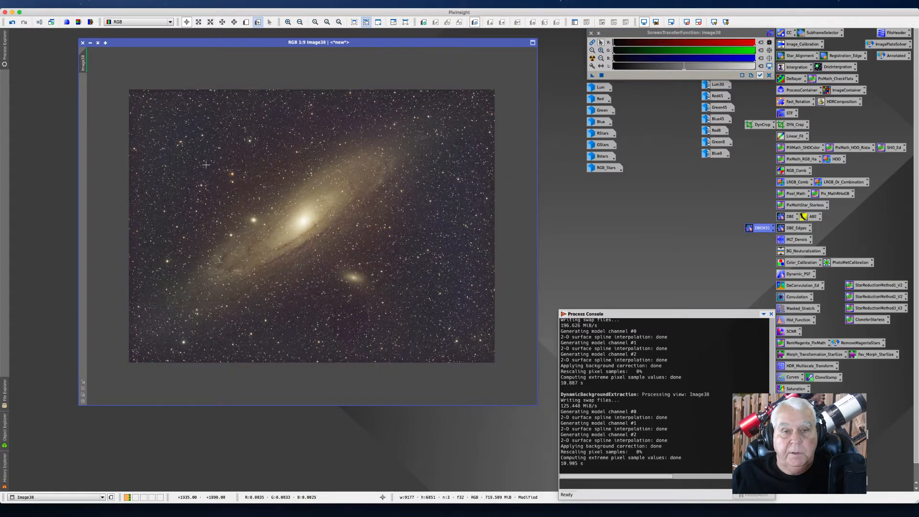
{"action": "scroll", "coordinate": [205, 164], "scroll_direction": "up", "scroll_amount": 10}
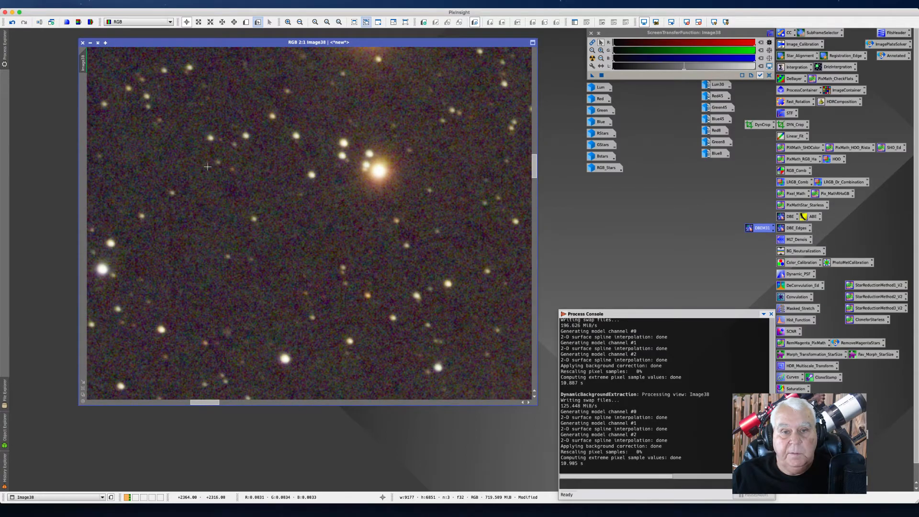
{"action": "scroll", "coordinate": [207, 166], "scroll_direction": "down", "scroll_amount": 7}
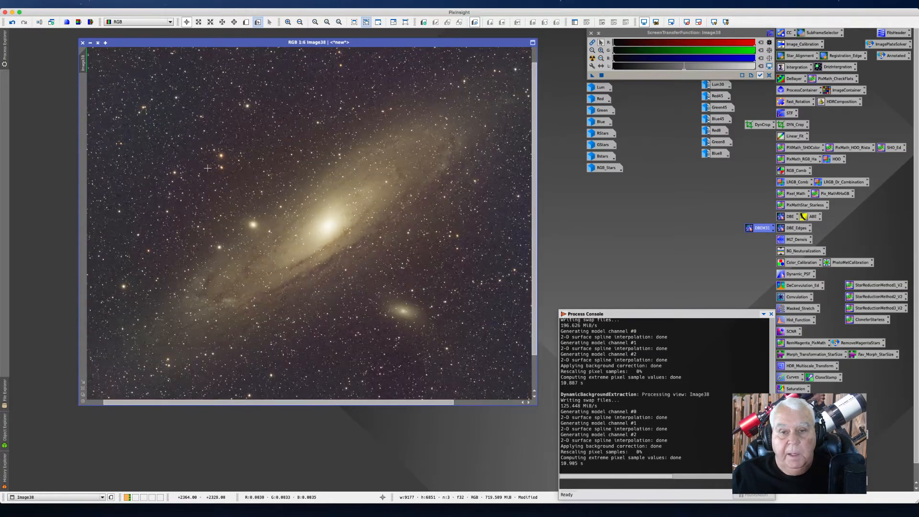
{"action": "double_click", "coordinate": [181, 39]}
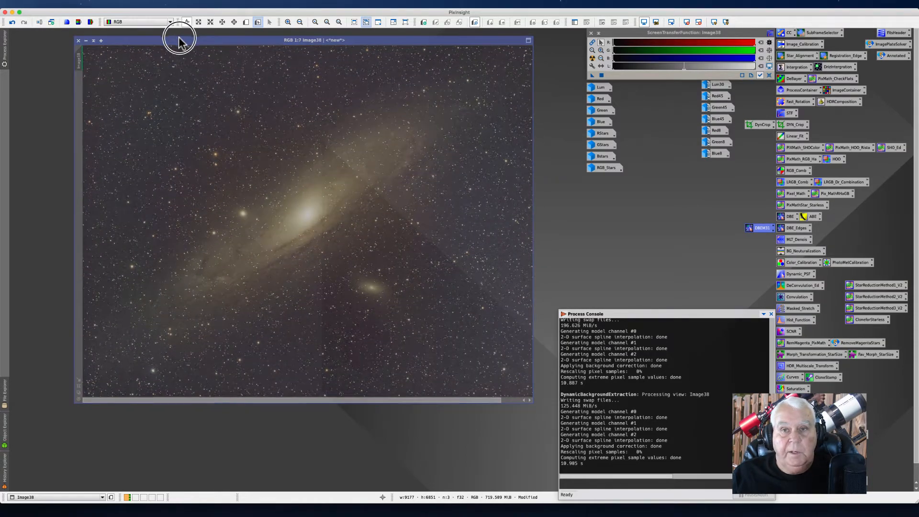
{"action": "scroll", "coordinate": [206, 131], "scroll_direction": "down", "scroll_amount": 1}
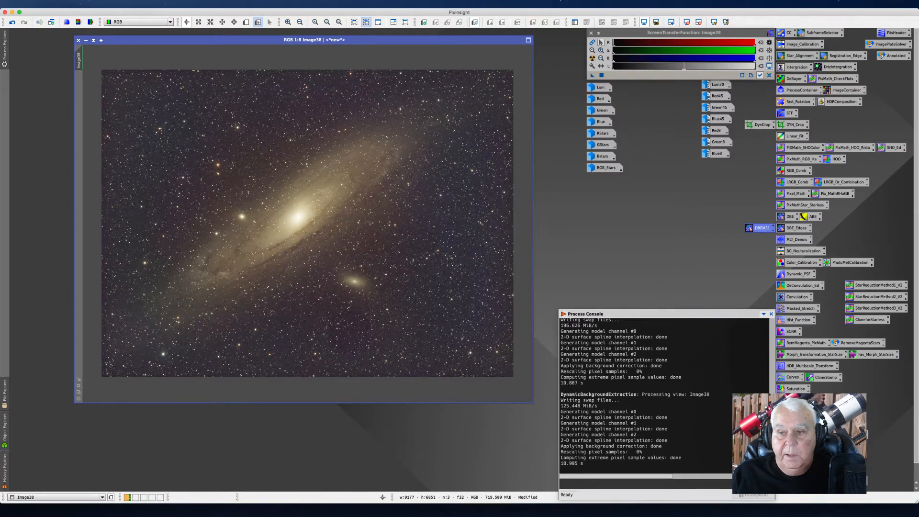
{"action": "double_click", "coordinate": [797, 435]}
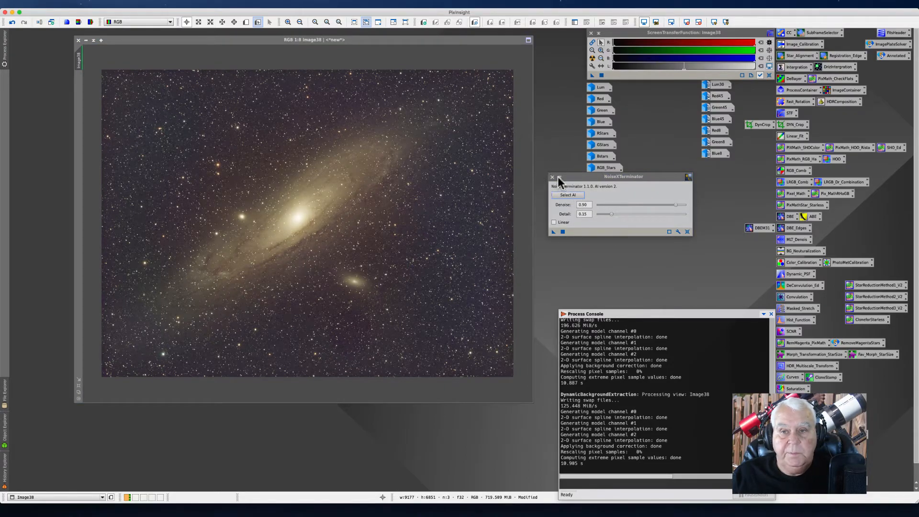
{"action": "left_click_drag", "start_coordinate": [567, 177], "coordinate": [558, 176]}
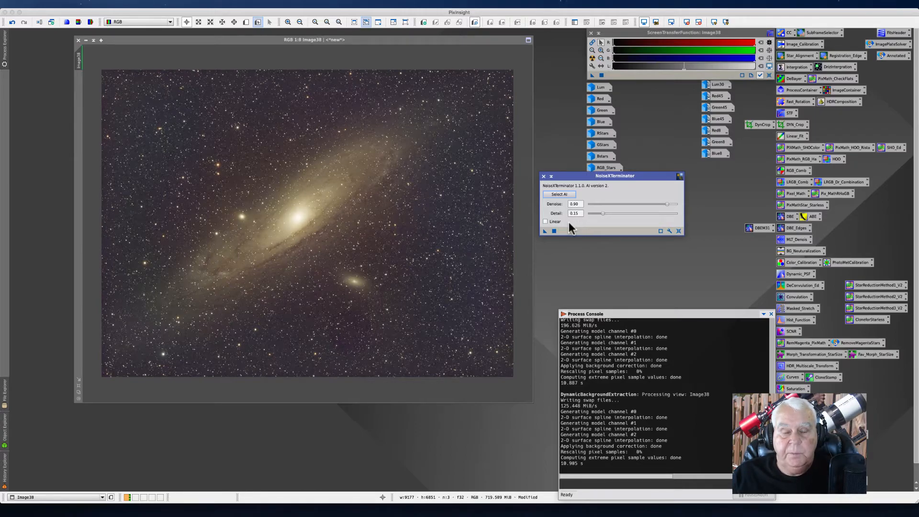
{"action": "left_click", "coordinate": [545, 222]}
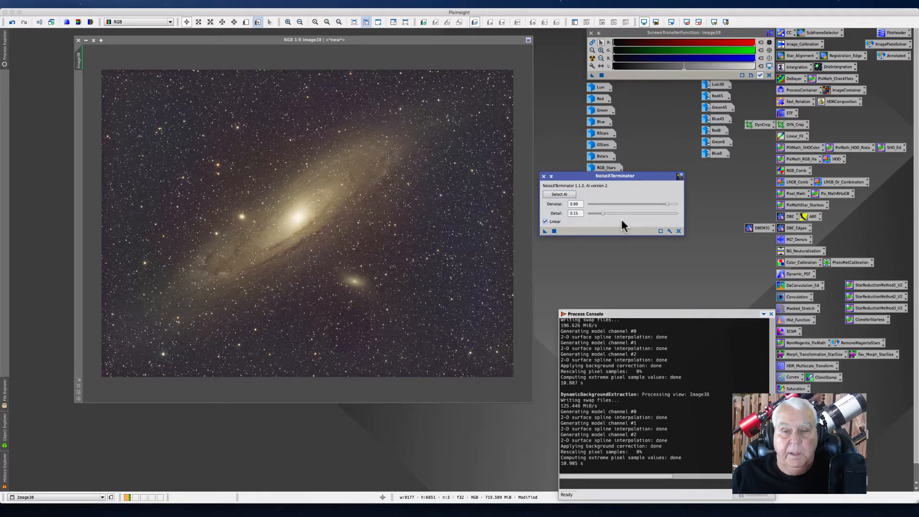
{"action": "left_click", "coordinate": [545, 221]}
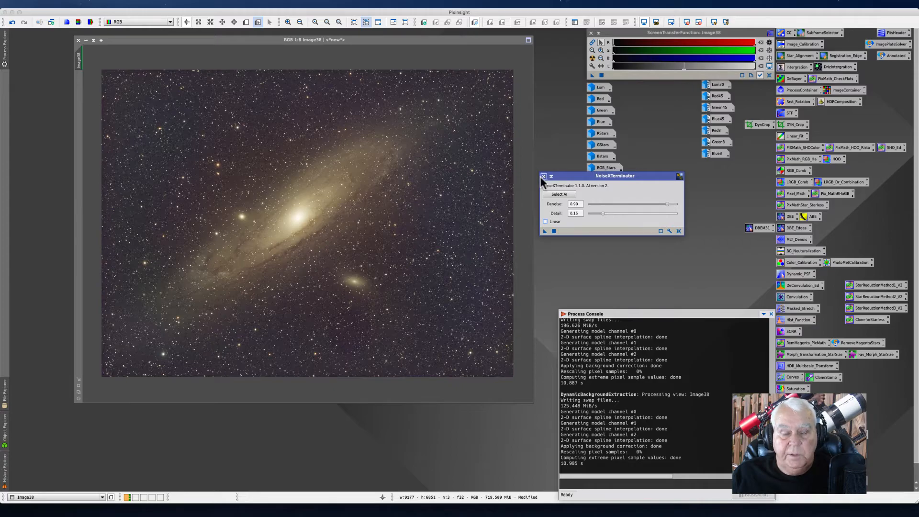
{"action": "left_click_drag", "start_coordinate": [560, 177], "coordinate": [564, 188]}
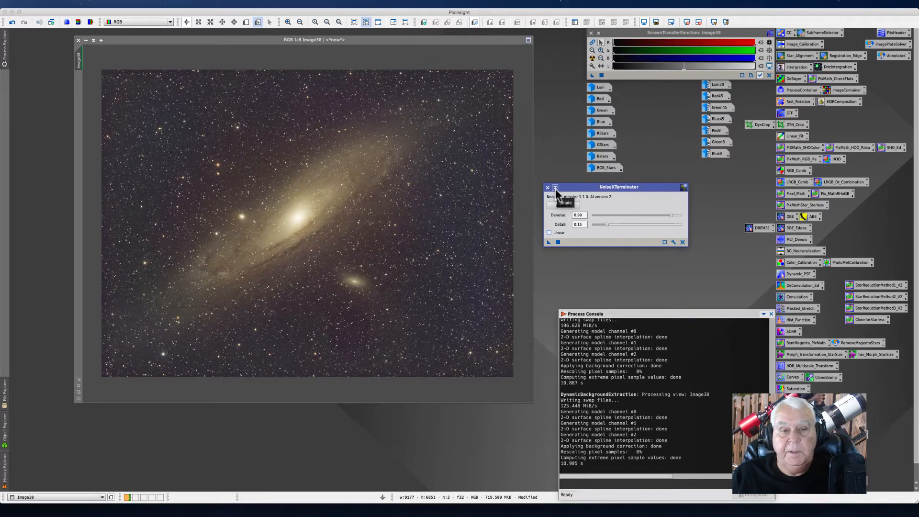
{"action": "left_click", "coordinate": [548, 189]}
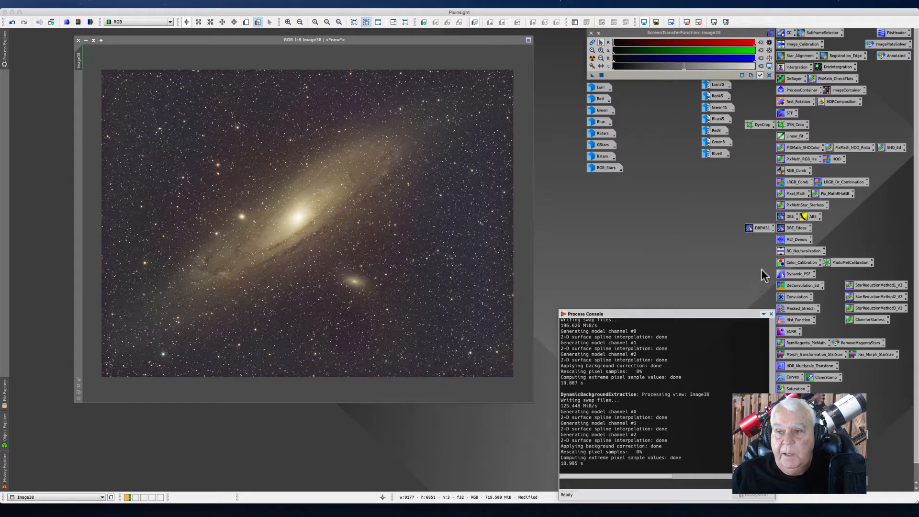
Step: Open the MLT_Denoise MultiscaleLinearTransform icon, expand its Linear Mask section and open the real-time preview
{"action": "left_click", "coordinate": [791, 241]}
{"action": "double_click", "coordinate": [791, 243]}
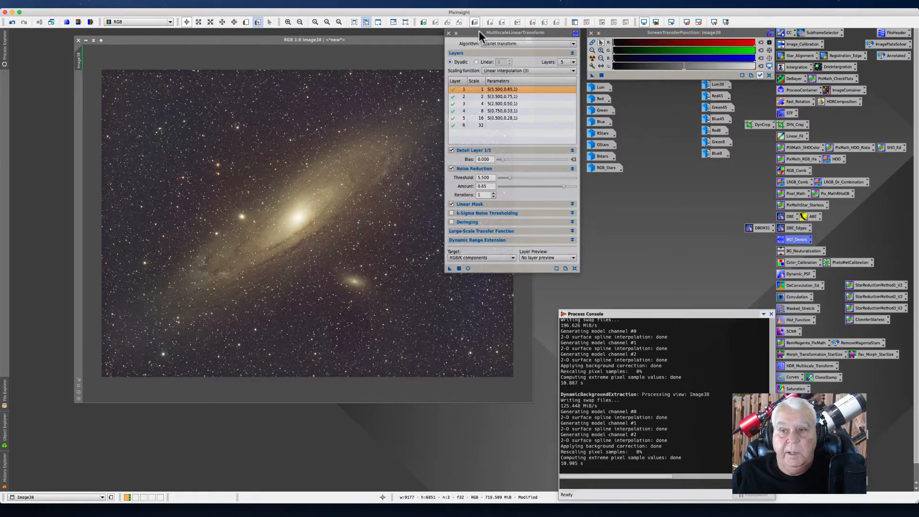
{"action": "left_click_drag", "start_coordinate": [479, 31], "coordinate": [578, 47]}
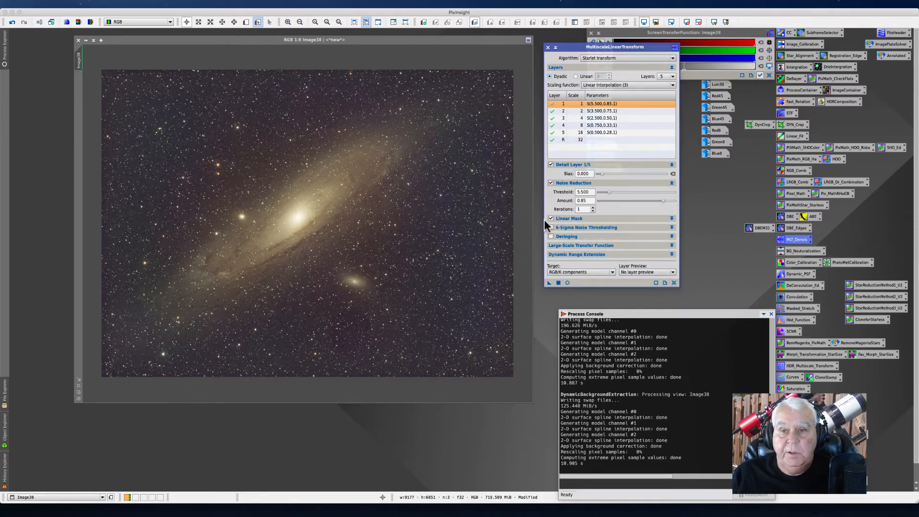
{"action": "left_click", "coordinate": [671, 218]}
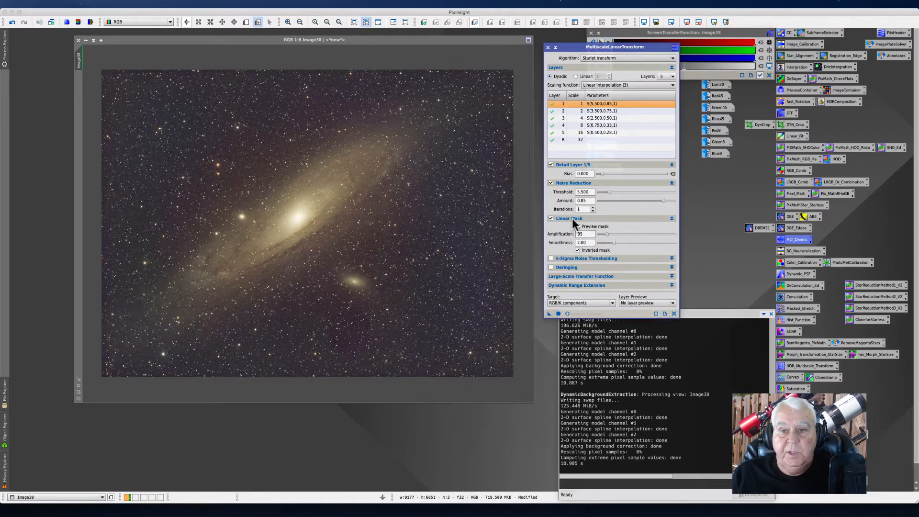
{"action": "left_click", "coordinate": [567, 314]}
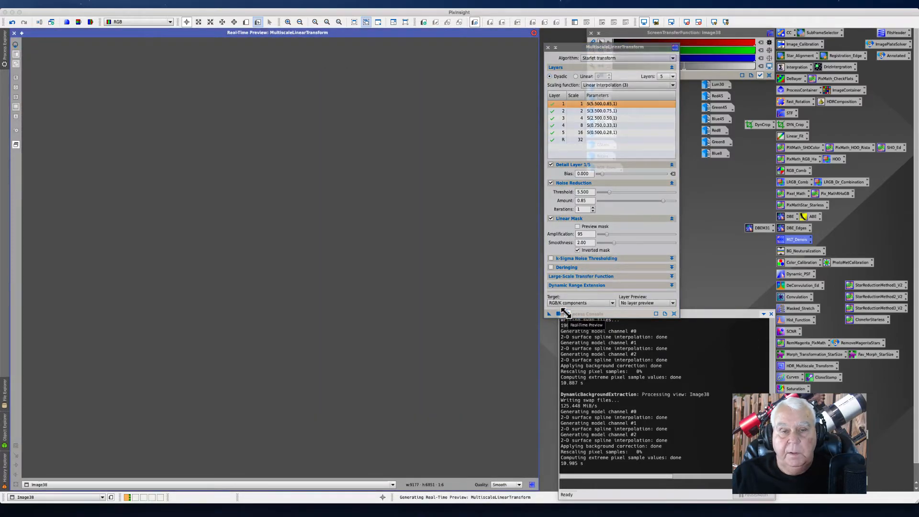
Step: Preview the linear mask with an auto stretch and set its amplification to 28
{"action": "left_click", "coordinate": [577, 227]}
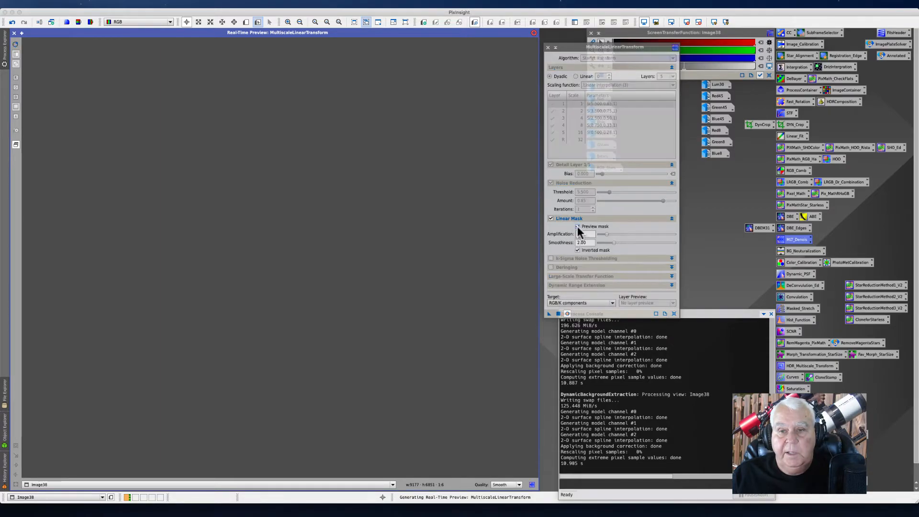
{"action": "left_click", "coordinate": [769, 77]}
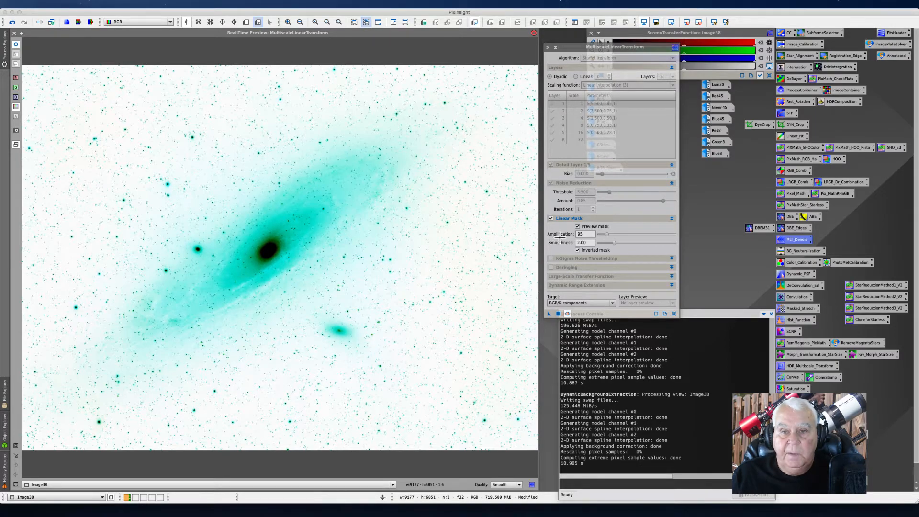
{"action": "left_click", "coordinate": [606, 234]}
{"action": "left_click_drag", "start_coordinate": [605, 234], "coordinate": [609, 239]}
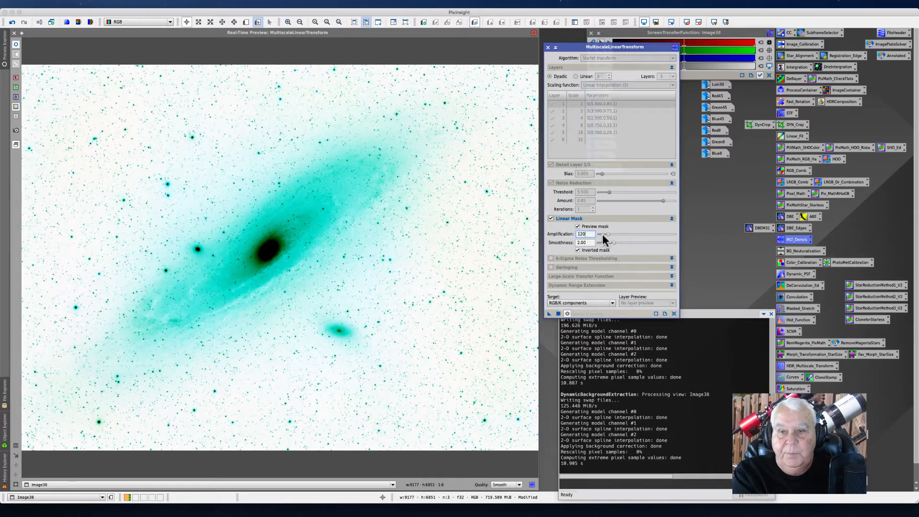
{"action": "left_click_drag", "start_coordinate": [599, 234], "coordinate": [597, 236]}
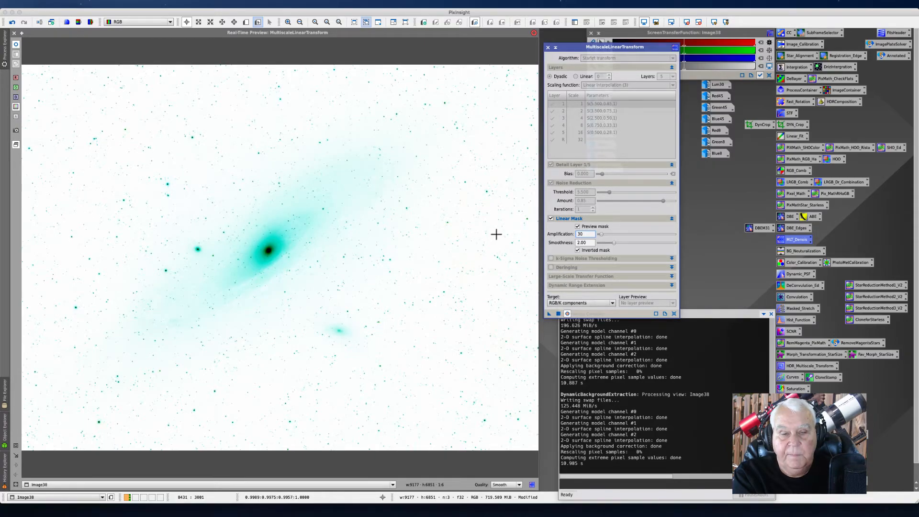
{"action": "double_click", "coordinate": [583, 234]}
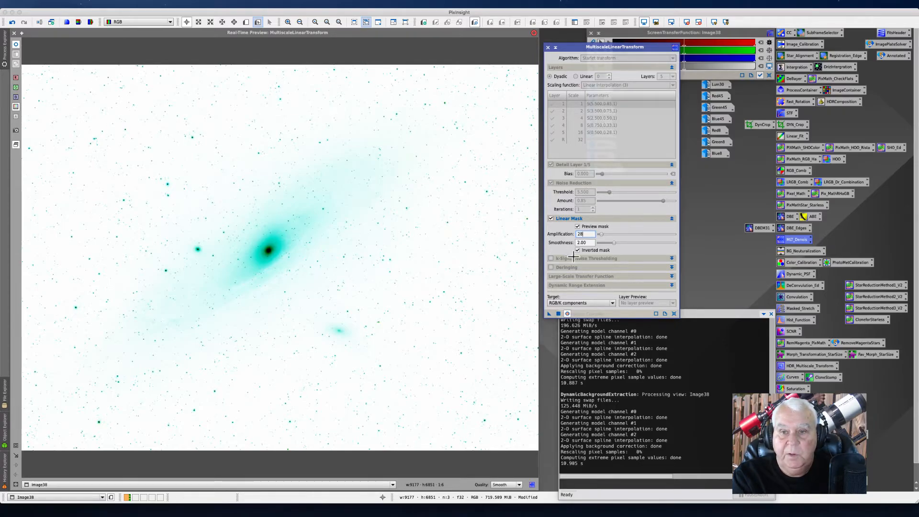
Step: Turn off the mask preview and close the real-time preview window
{"action": "left_click", "coordinate": [577, 226]}
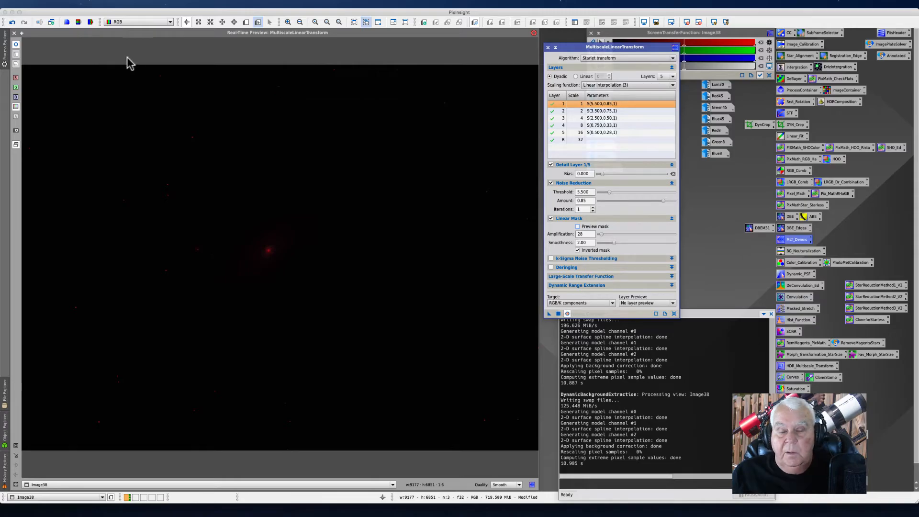
{"action": "left_click", "coordinate": [4, 45]}
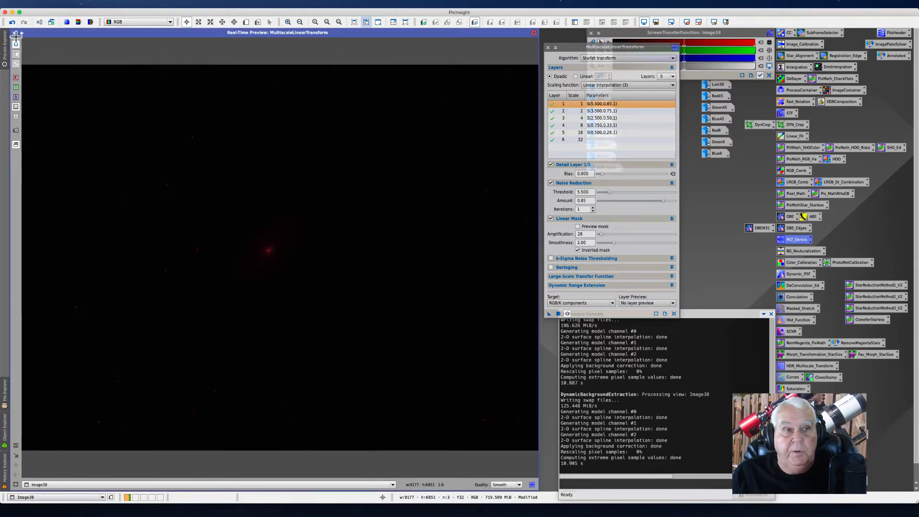
{"action": "left_click", "coordinate": [17, 35]}
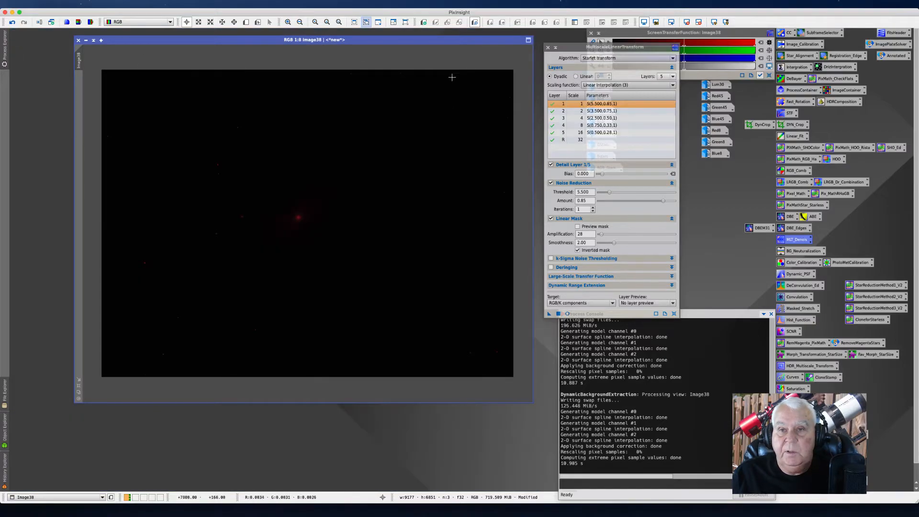
{"action": "left_click_drag", "start_coordinate": [570, 47], "coordinate": [554, 93]}
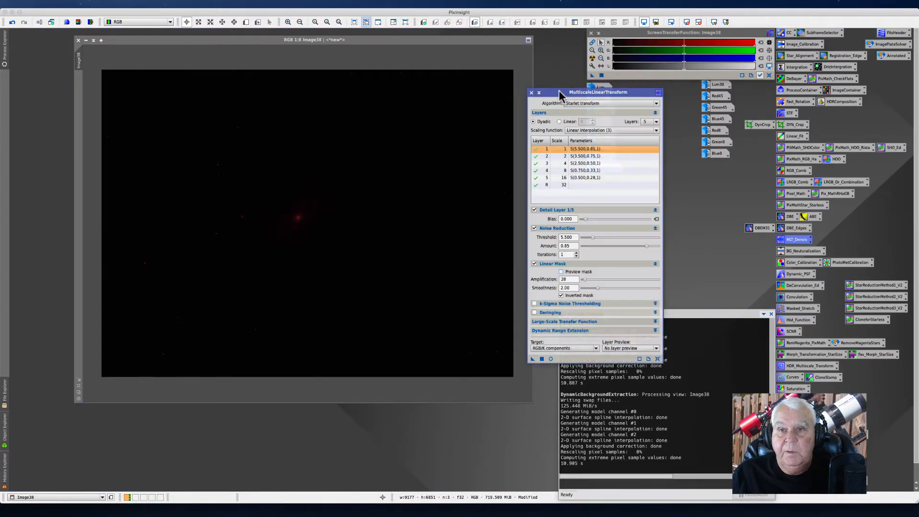
Step: Auto-stretch the RGB image display, zoom in and apply the MultiscaleLinearTransform denoise to it
{"action": "left_click", "coordinate": [592, 58]}
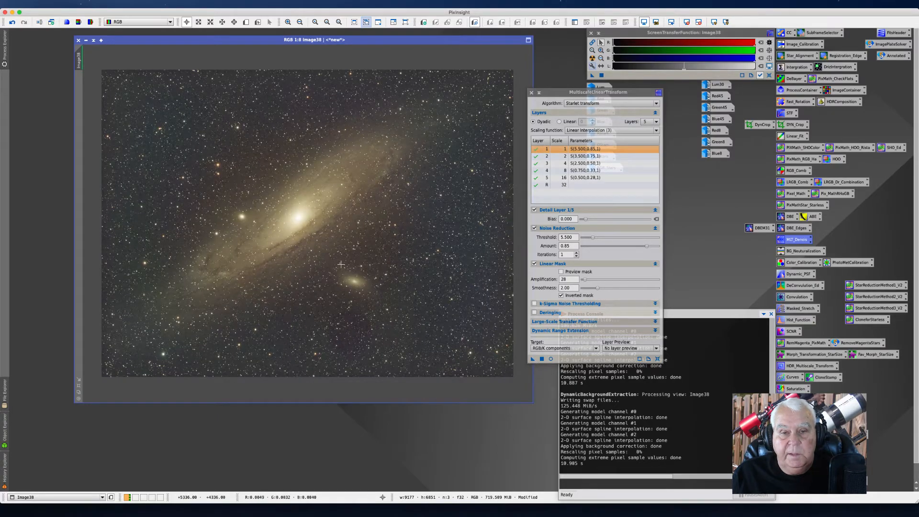
{"action": "scroll", "coordinate": [340, 260], "scroll_direction": "up", "scroll_amount": 7}
{"action": "scroll", "coordinate": [337, 262], "scroll_direction": "up", "scroll_amount": 2}
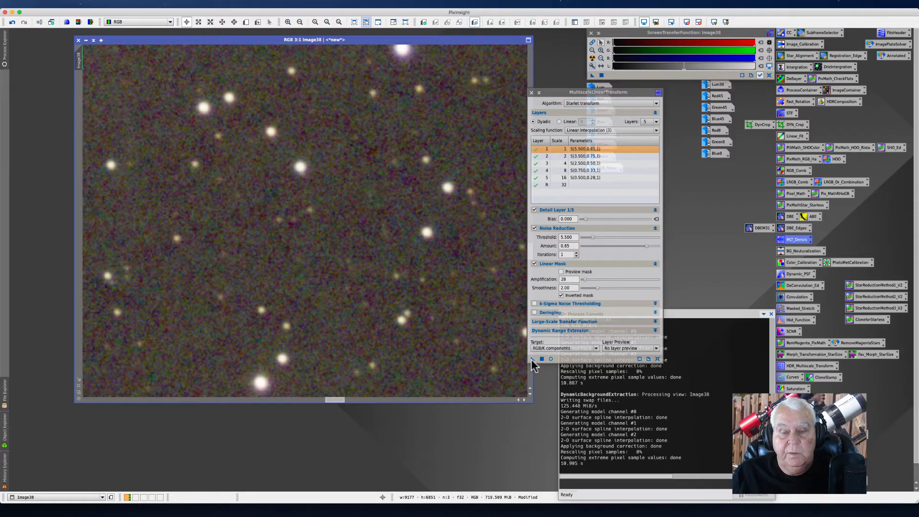
{"action": "left_click_drag", "start_coordinate": [531, 359], "coordinate": [295, 260]}
{"action": "left_click_drag", "start_coordinate": [295, 261], "coordinate": [294, 259]}
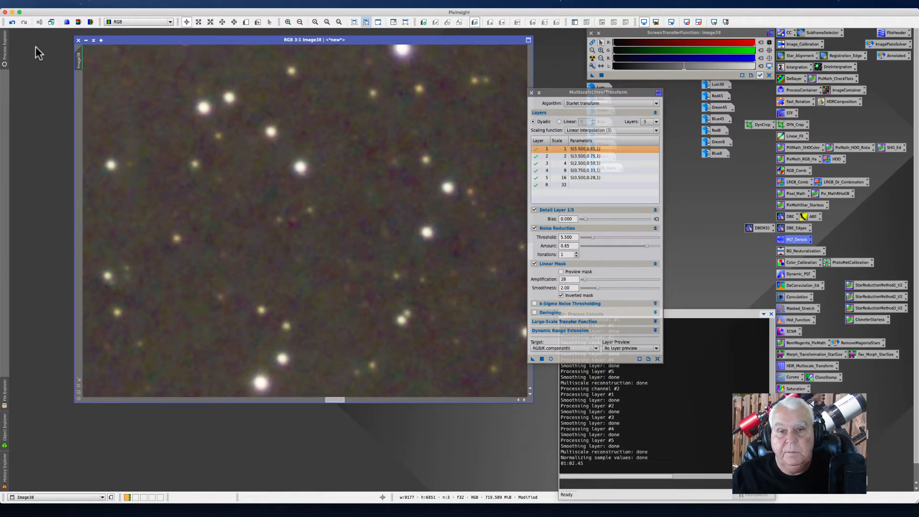
Step: Toggle undo and redo to compare the image before and after noise reduction
{"action": "left_click", "coordinate": [12, 22]}
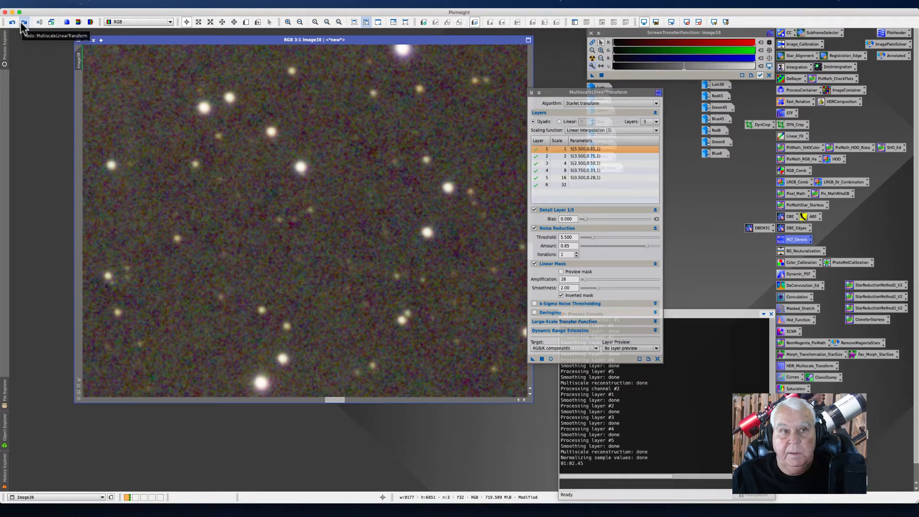
{"action": "left_click", "coordinate": [23, 22]}
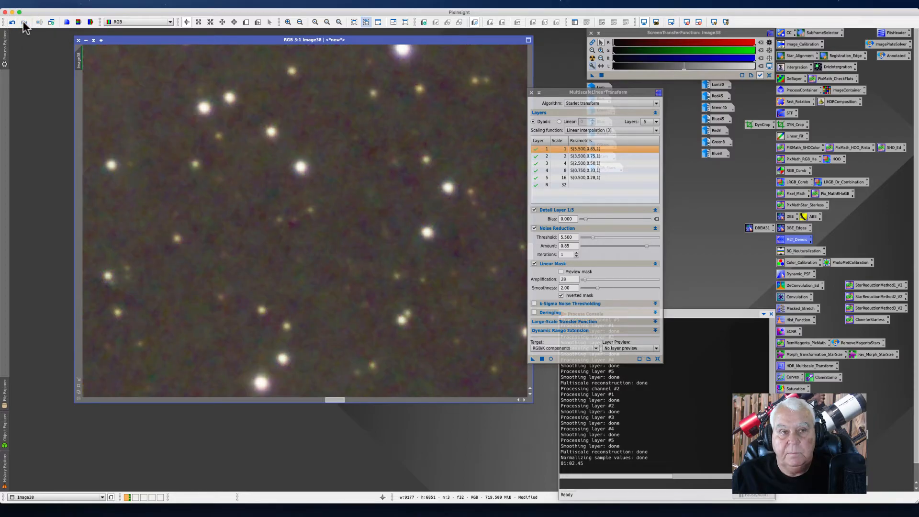
{"action": "left_click", "coordinate": [12, 22]}
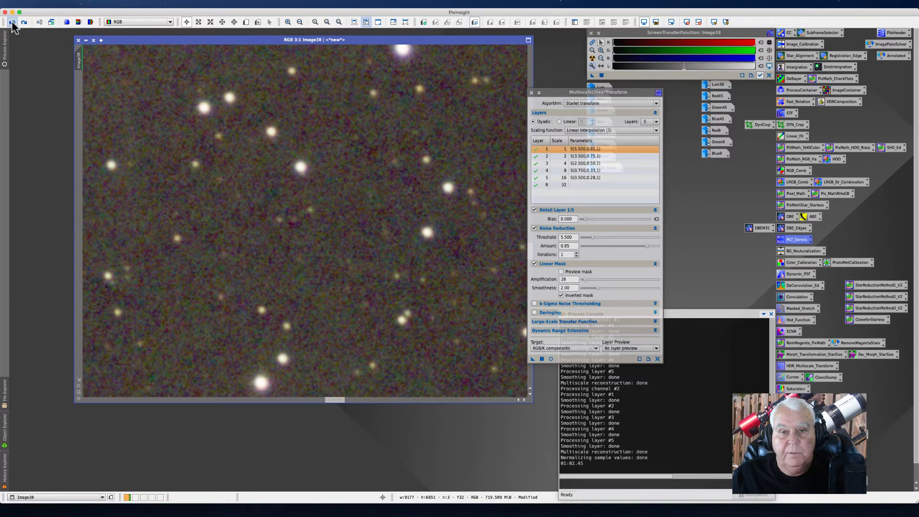
{"action": "left_click", "coordinate": [24, 23]}
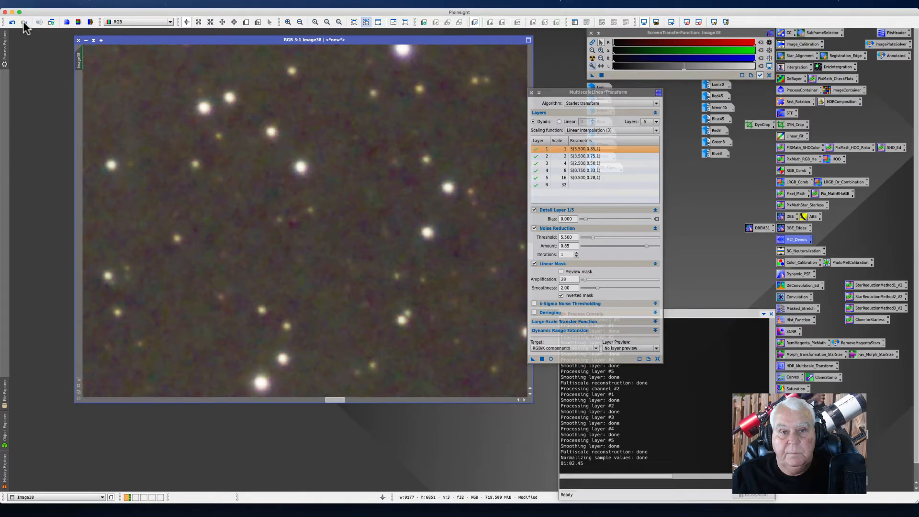
{"action": "left_click", "coordinate": [12, 22]}
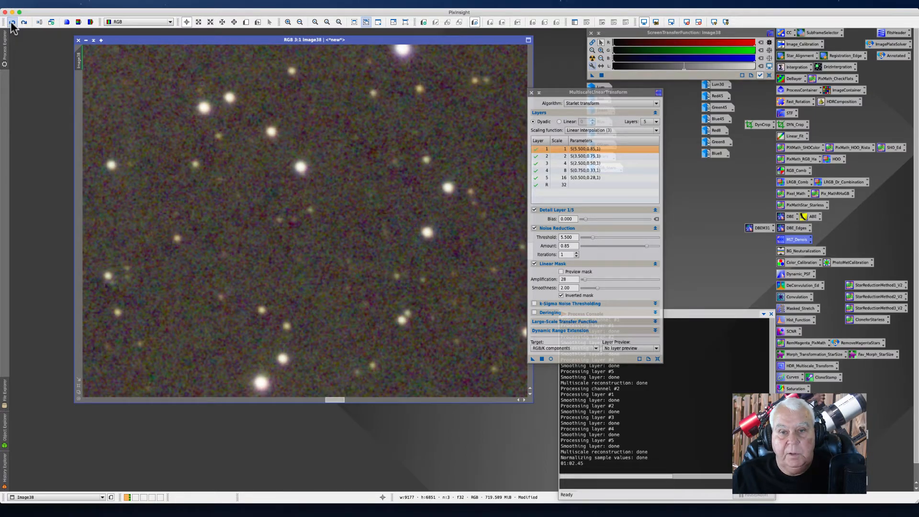
{"action": "left_click", "coordinate": [23, 22]}
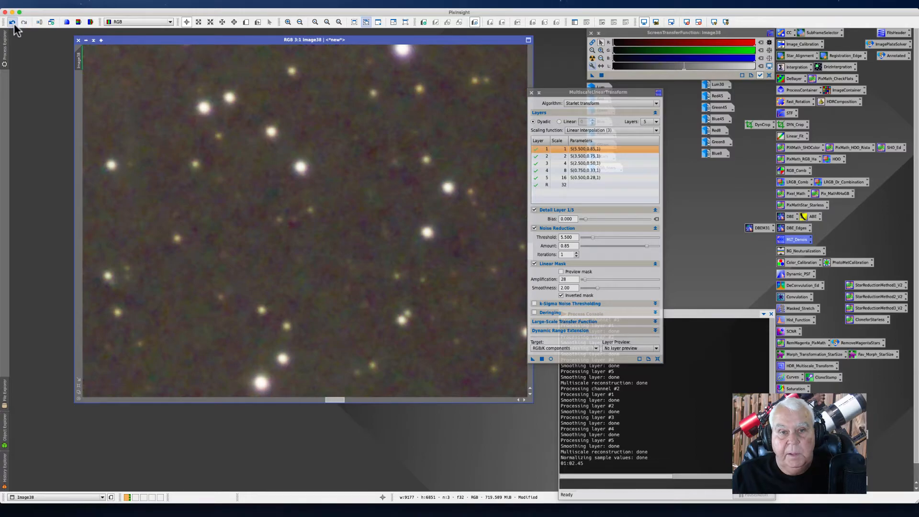
{"action": "left_click", "coordinate": [12, 22]}
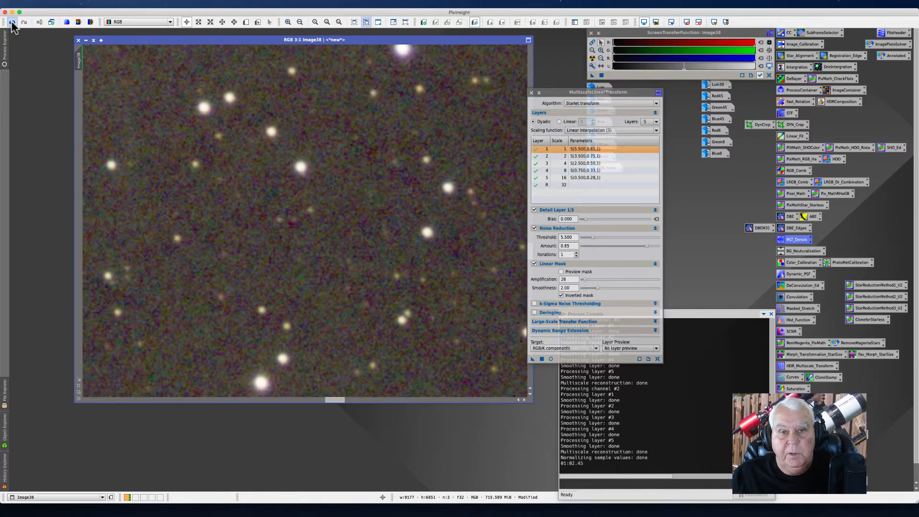
{"action": "left_click", "coordinate": [24, 22]}
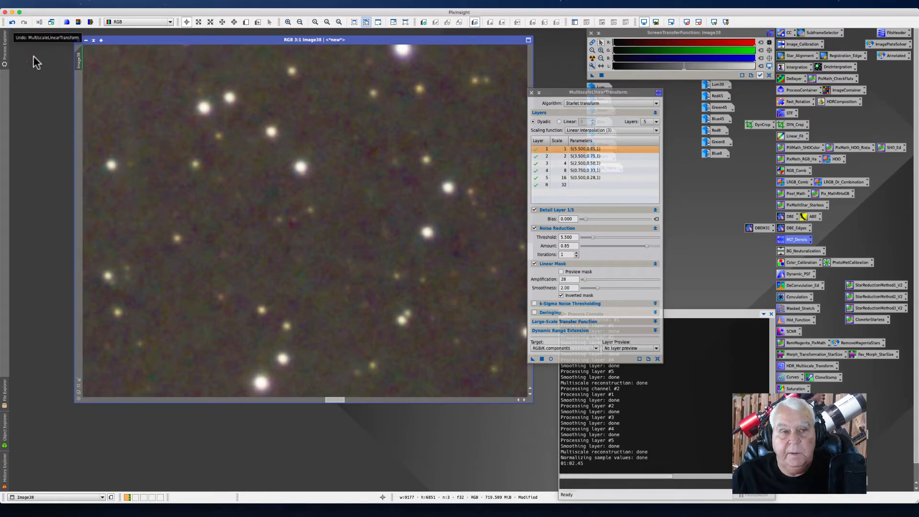
Step: Pan and zoom around the galaxy, toggling undo and redo to compare the denoised detail
{"action": "scroll", "coordinate": [197, 140], "scroll_direction": "down", "scroll_amount": 2}
{"action": "scroll", "coordinate": [197, 140], "scroll_direction": "down", "scroll_amount": 5}
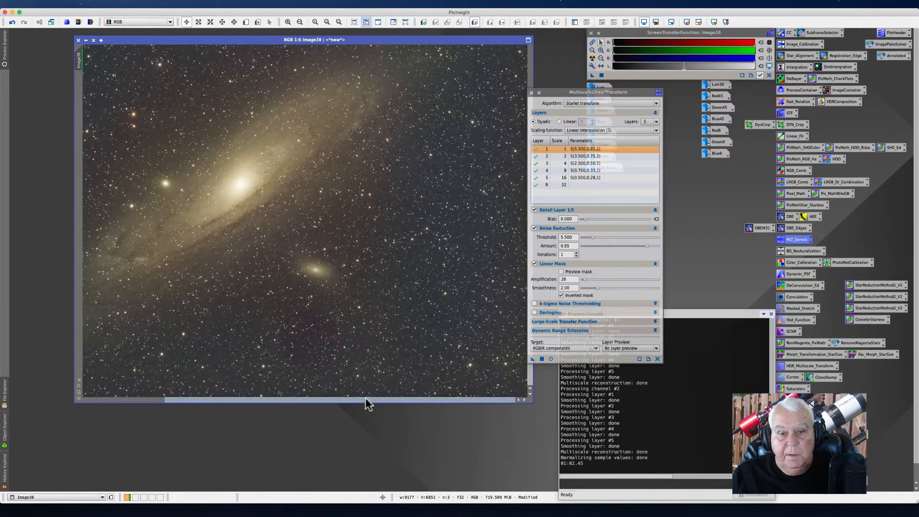
{"action": "left_click_drag", "start_coordinate": [366, 399], "coordinate": [328, 399]}
{"action": "left_click_drag", "start_coordinate": [550, 92], "coordinate": [585, 93]}
{"action": "left_click_drag", "start_coordinate": [529, 178], "coordinate": [528, 123]}
{"action": "left_click_drag", "start_coordinate": [327, 399], "coordinate": [298, 399]}
{"action": "scroll", "coordinate": [303, 310], "scroll_direction": "up", "scroll_amount": 2}
{"action": "scroll", "coordinate": [303, 310], "scroll_direction": "up", "scroll_amount": 1}
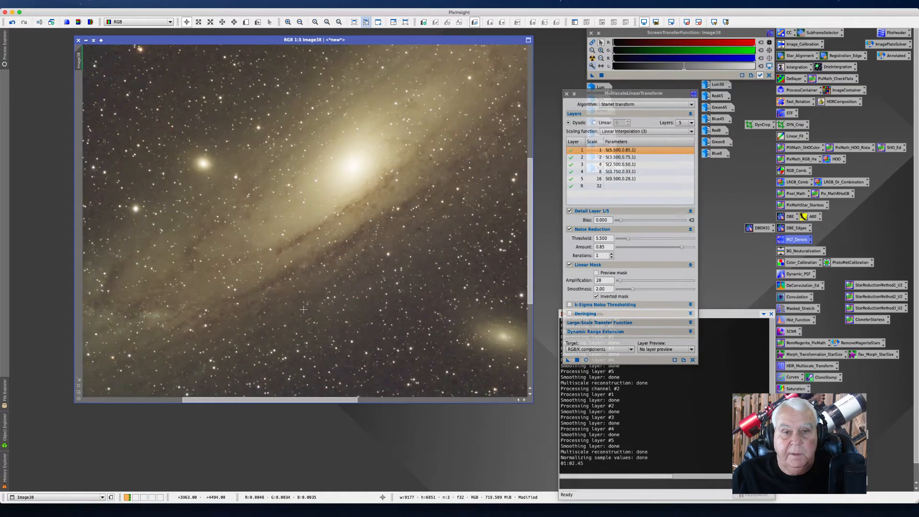
{"action": "left_click_drag", "start_coordinate": [292, 399], "coordinate": [291, 397]}
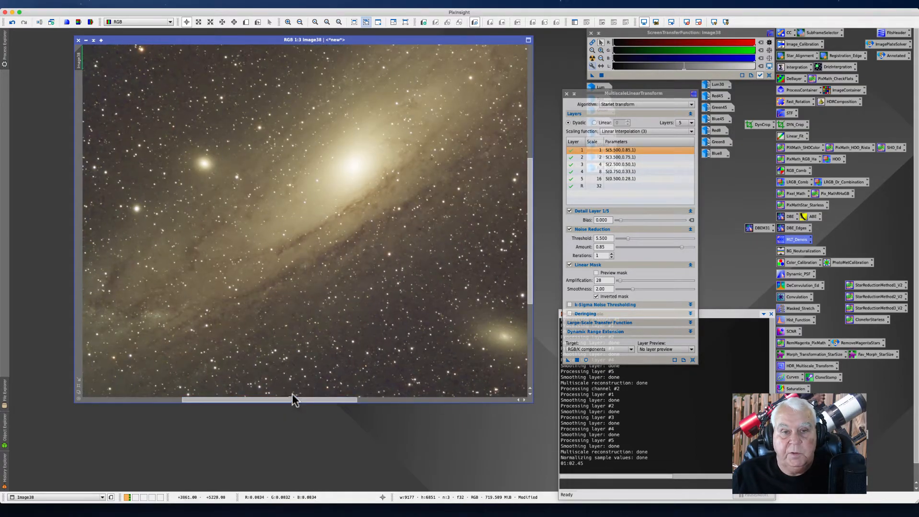
{"action": "scroll", "coordinate": [334, 332], "scroll_direction": "up", "scroll_amount": 1}
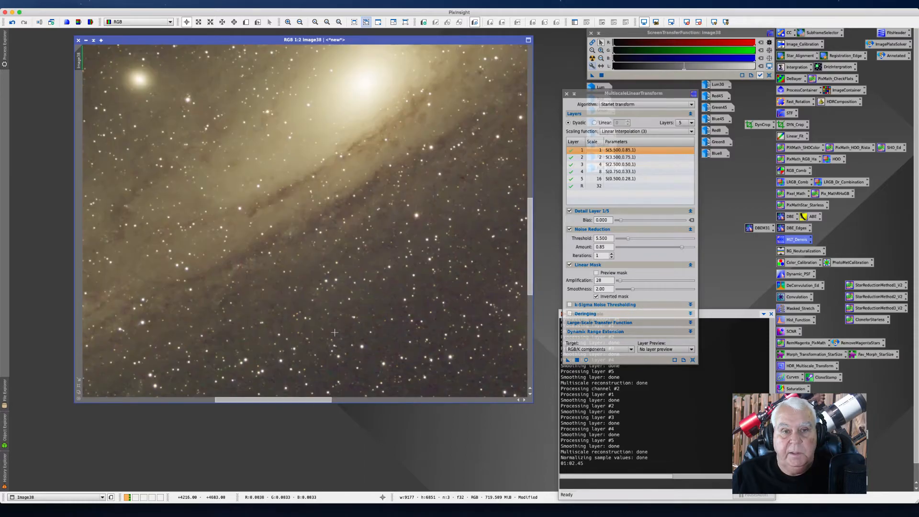
{"action": "left_click_drag", "start_coordinate": [531, 229], "coordinate": [526, 196]}
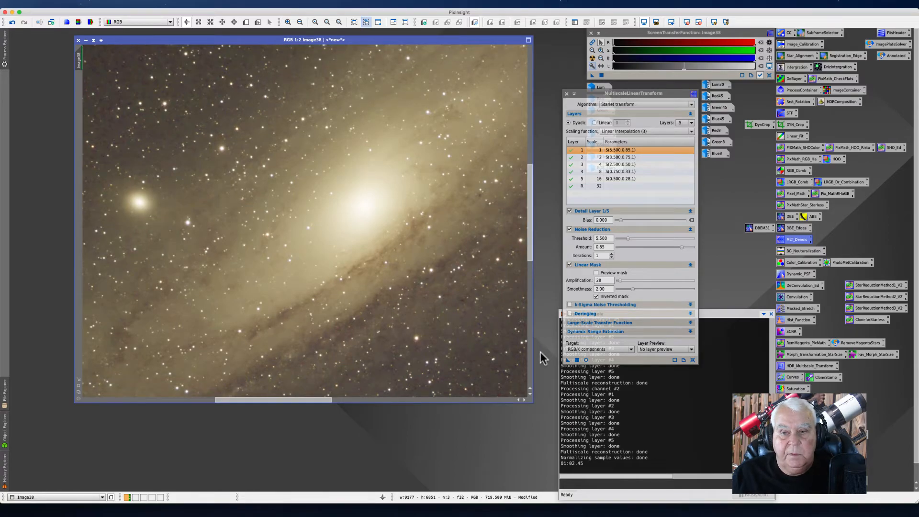
{"action": "scroll", "coordinate": [182, 144], "scroll_direction": "up", "scroll_amount": 1}
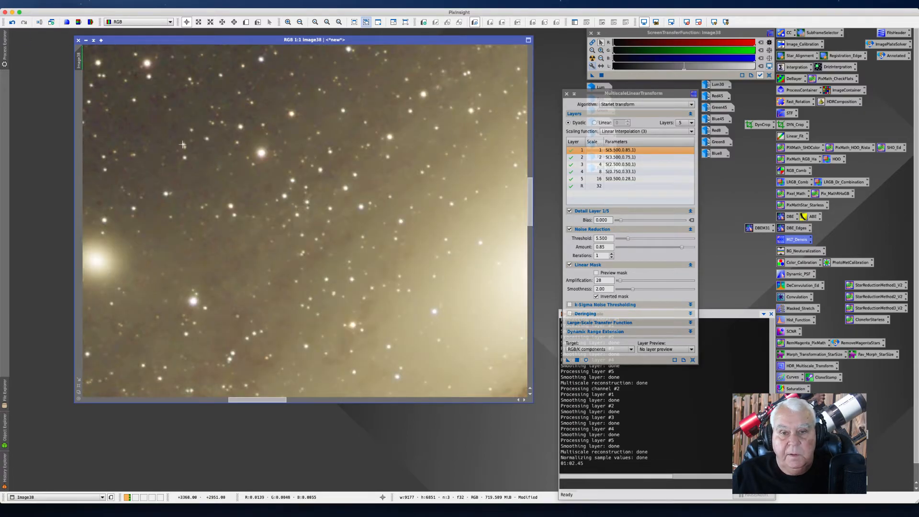
{"action": "left_click_drag", "start_coordinate": [262, 400], "coordinate": [308, 403]}
{"action": "left_click_drag", "start_coordinate": [529, 201], "coordinate": [528, 225]}
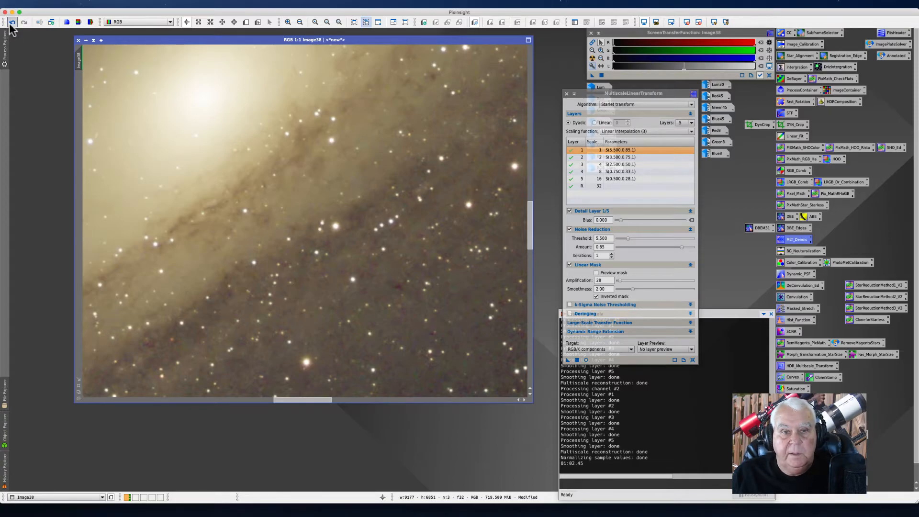
{"action": "left_click", "coordinate": [23, 22]}
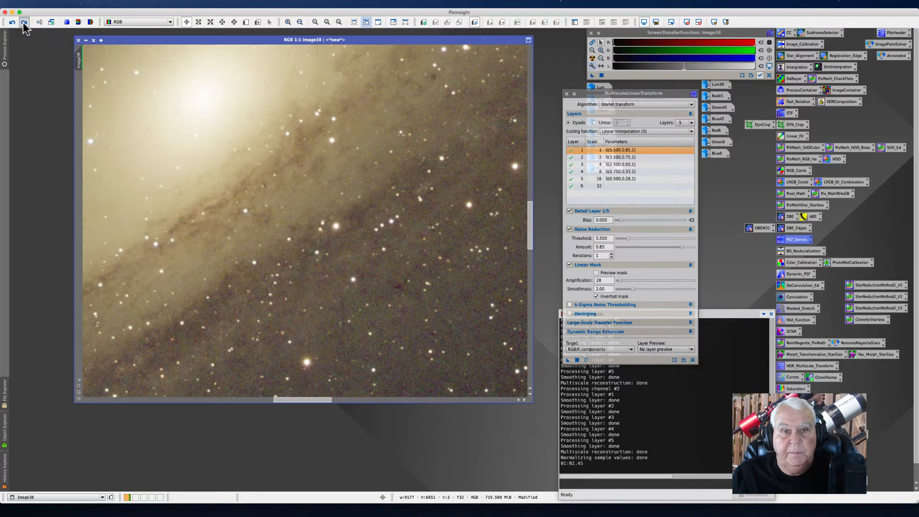
{"action": "left_click", "coordinate": [12, 23]}
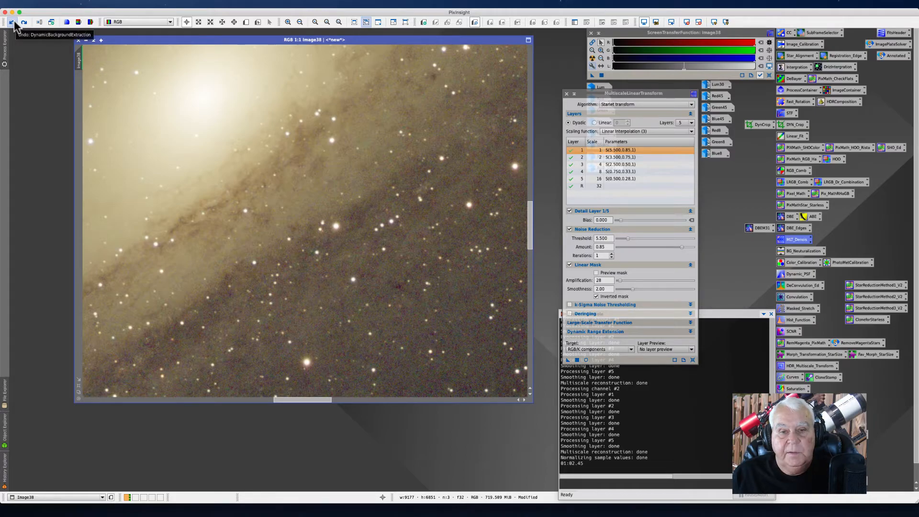
{"action": "left_click", "coordinate": [24, 22]}
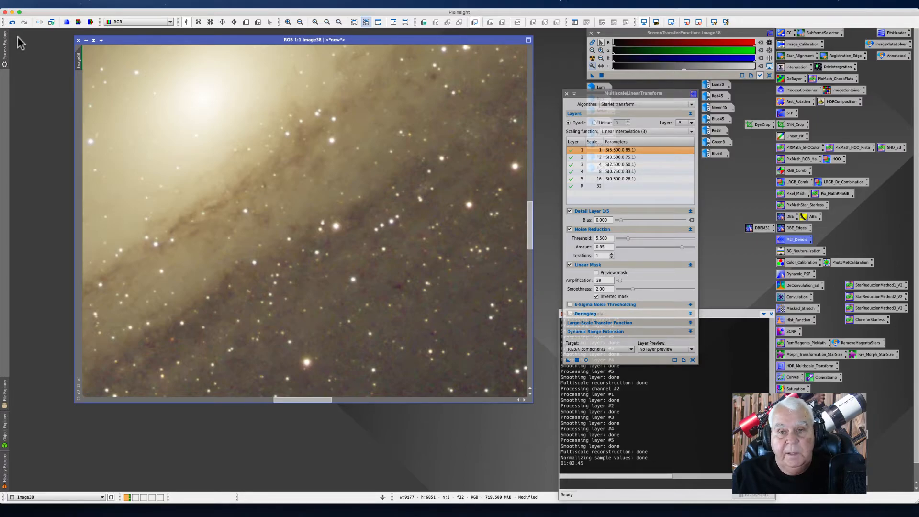
Step: Undo the denoise, set the linear mask amplification to 20 and reapply MultiscaleLinearTransform to the image
{"action": "left_click", "coordinate": [668, 270]}
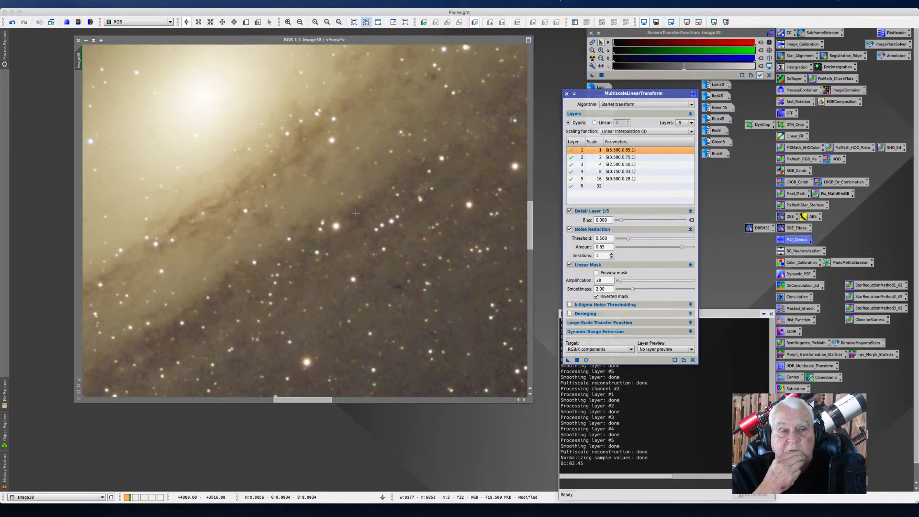
{"action": "left_click", "coordinate": [12, 22]}
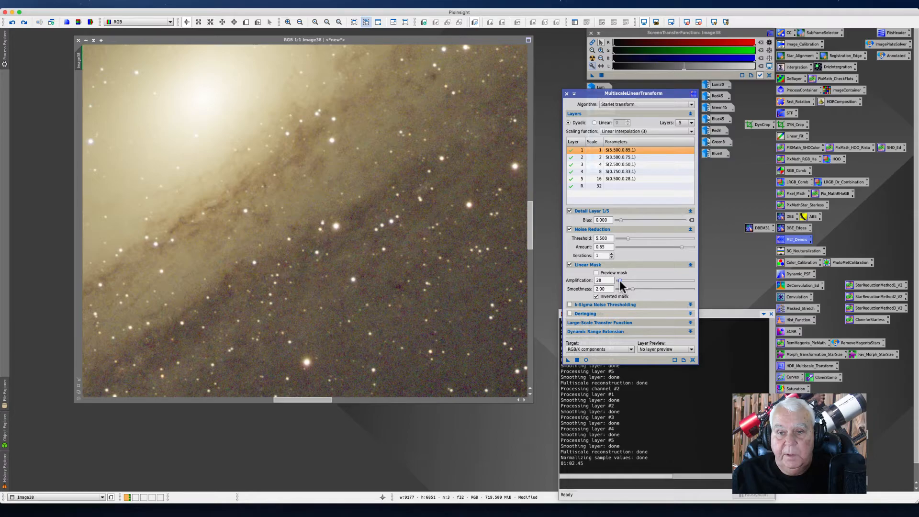
{"action": "type", "text": "0"}
{"action": "left_click", "coordinate": [567, 360]}
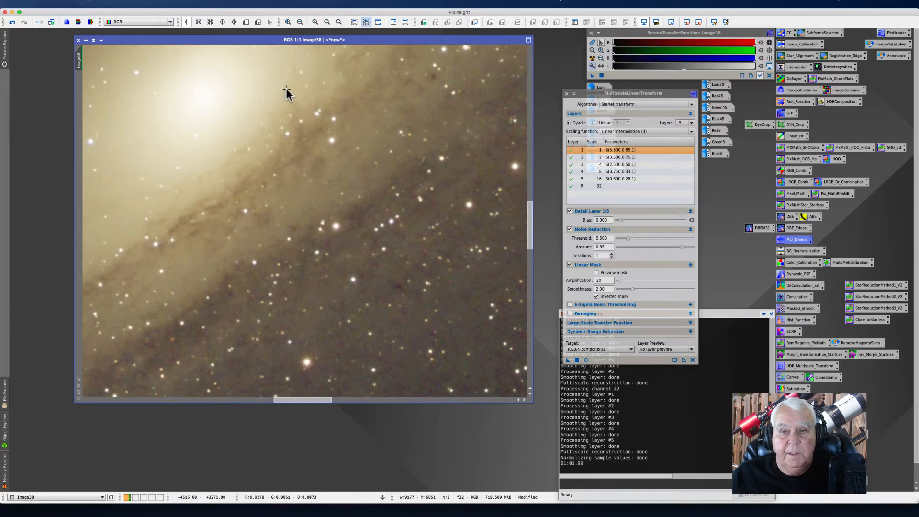
Step: Toggle undo and redo to compare the image before and after the amplification-20 denoise
{"action": "left_click", "coordinate": [13, 22]}
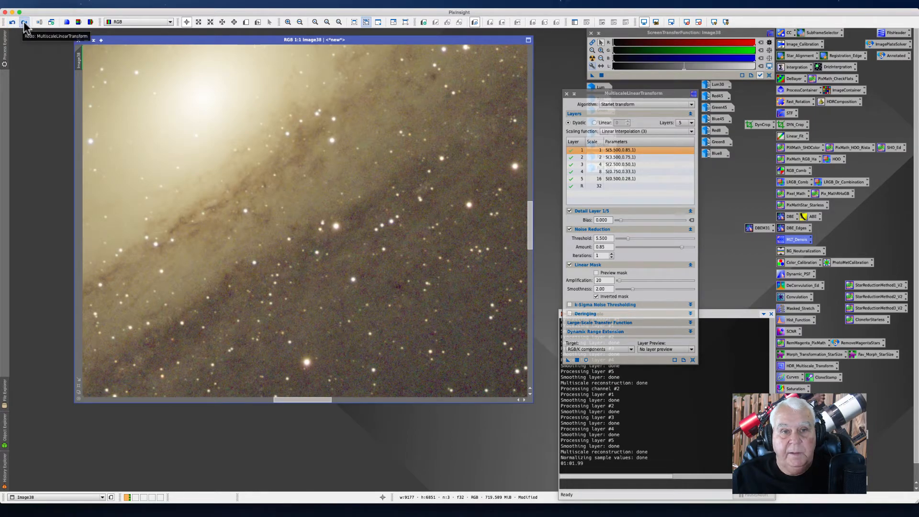
{"action": "left_click", "coordinate": [24, 22]}
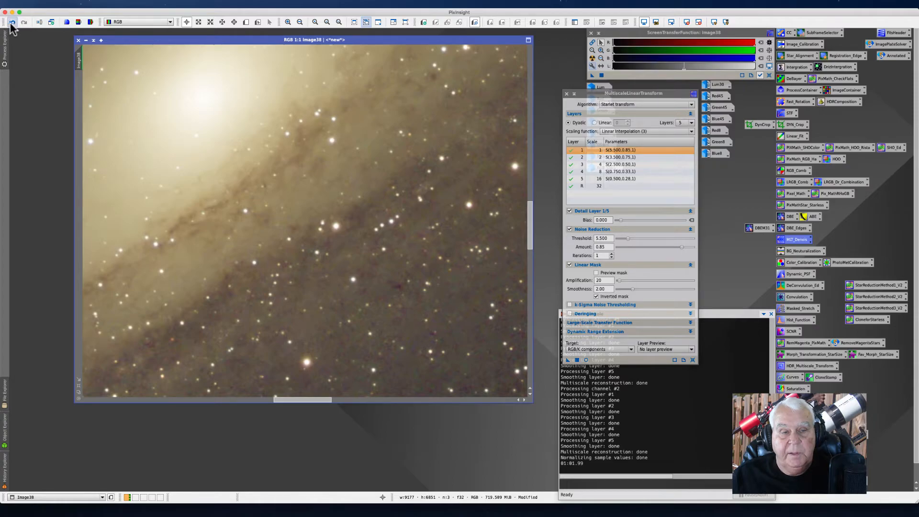
{"action": "left_click", "coordinate": [11, 22]}
{"action": "left_click", "coordinate": [24, 22]}
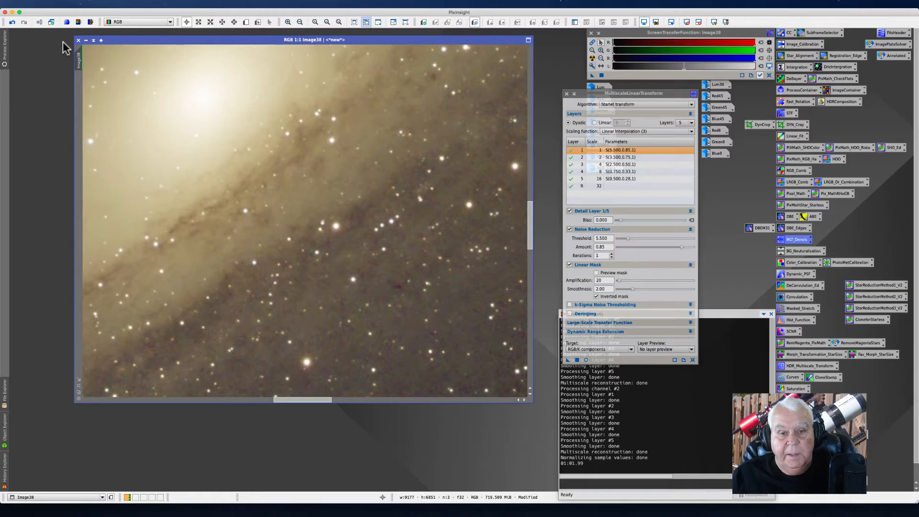
Step: Zoom in and out across the whole galaxy image to inspect the denoised result
{"action": "scroll", "coordinate": [304, 247], "scroll_direction": "down", "scroll_amount": 5}
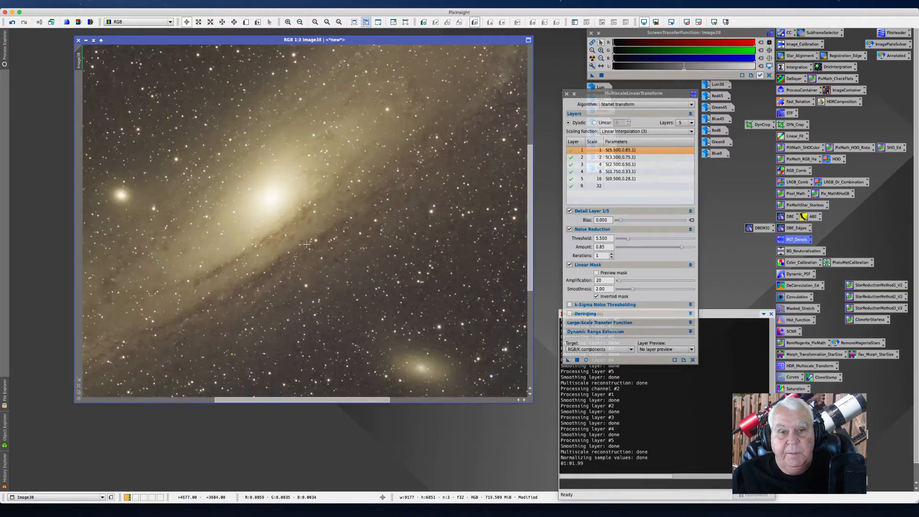
{"action": "left_click_drag", "start_coordinate": [152, 245], "coordinate": [150, 169]}
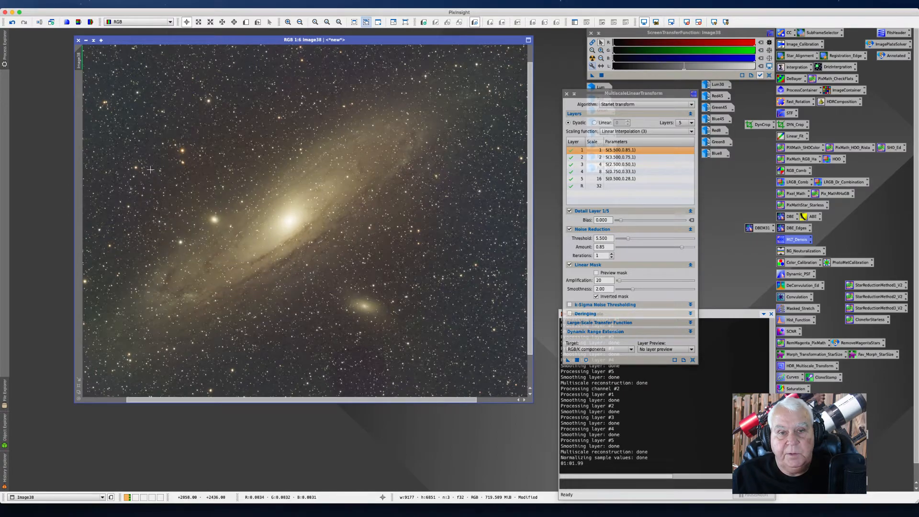
{"action": "scroll", "coordinate": [160, 151], "scroll_direction": "up", "scroll_amount": 6}
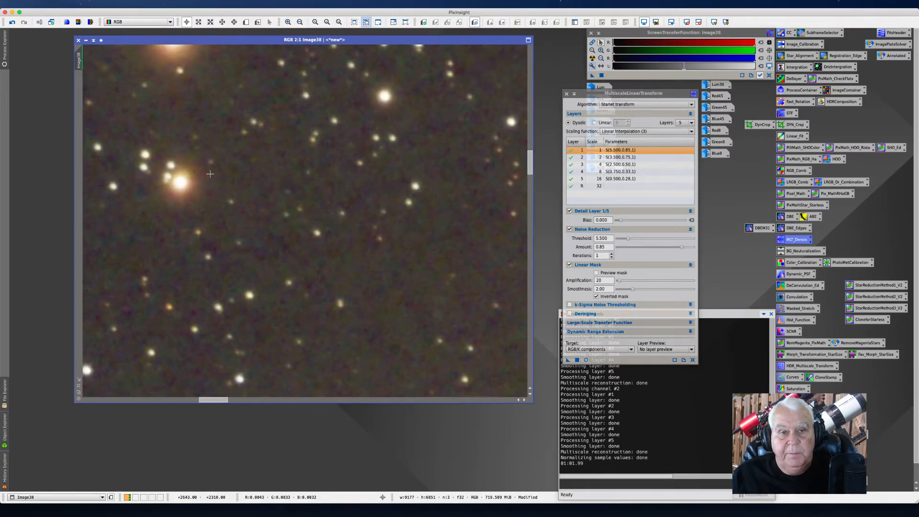
{"action": "scroll", "coordinate": [209, 174], "scroll_direction": "down", "scroll_amount": 7}
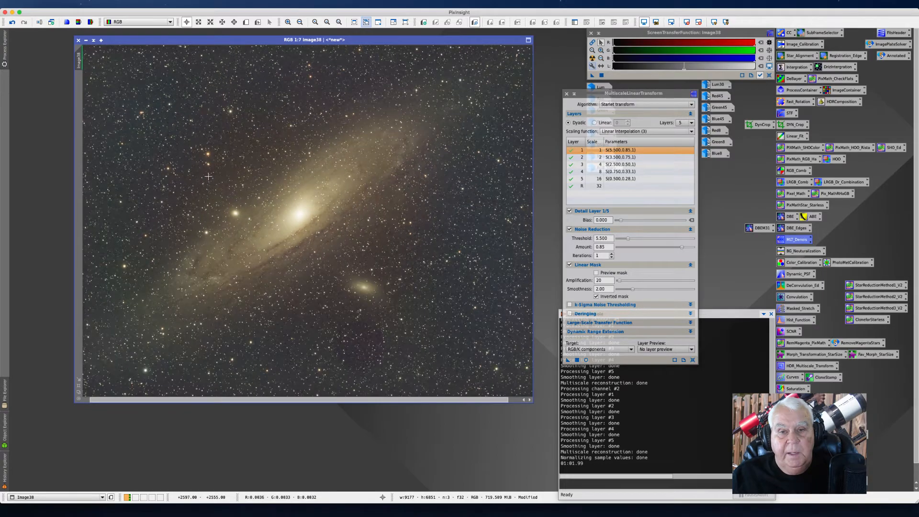
{"action": "scroll", "coordinate": [209, 177], "scroll_direction": "down", "scroll_amount": 1}
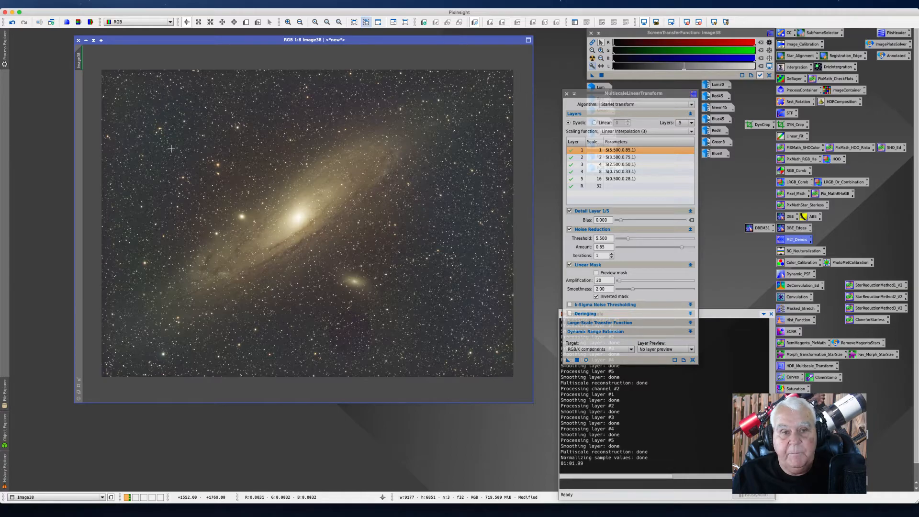
{"action": "scroll", "coordinate": [167, 152], "scroll_direction": "down", "scroll_amount": 3}
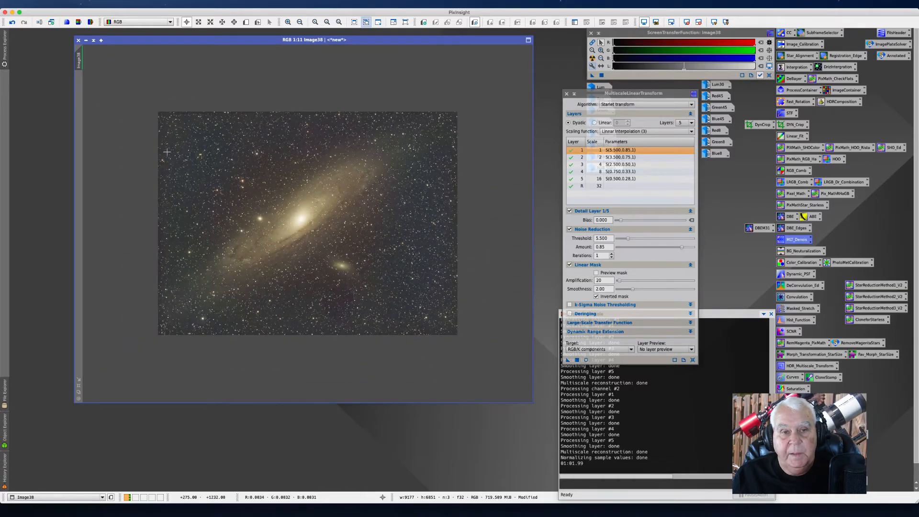
{"action": "scroll", "coordinate": [167, 152], "scroll_direction": "up", "scroll_amount": 4}
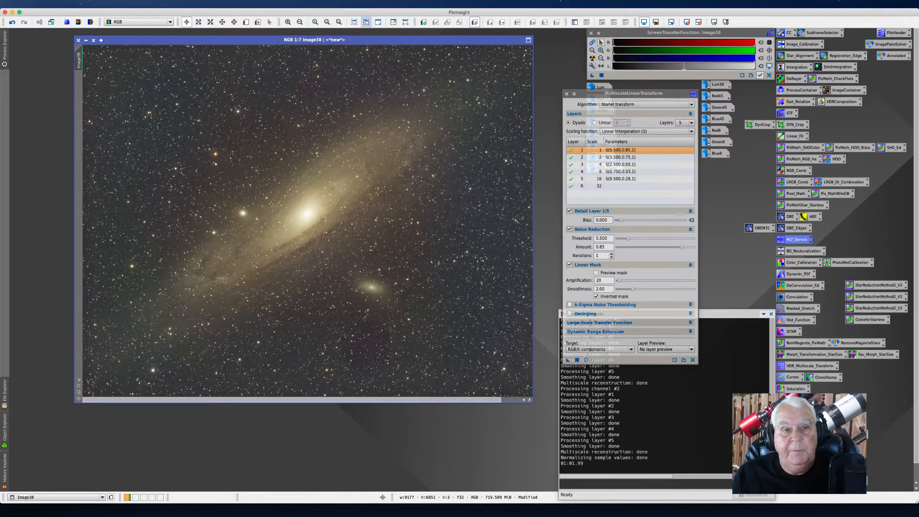
Step: Move the image window and the MultiscaleLinearTransform dialog aside to clear the workspace
{"action": "left_click_drag", "start_coordinate": [161, 40], "coordinate": [134, 41]}
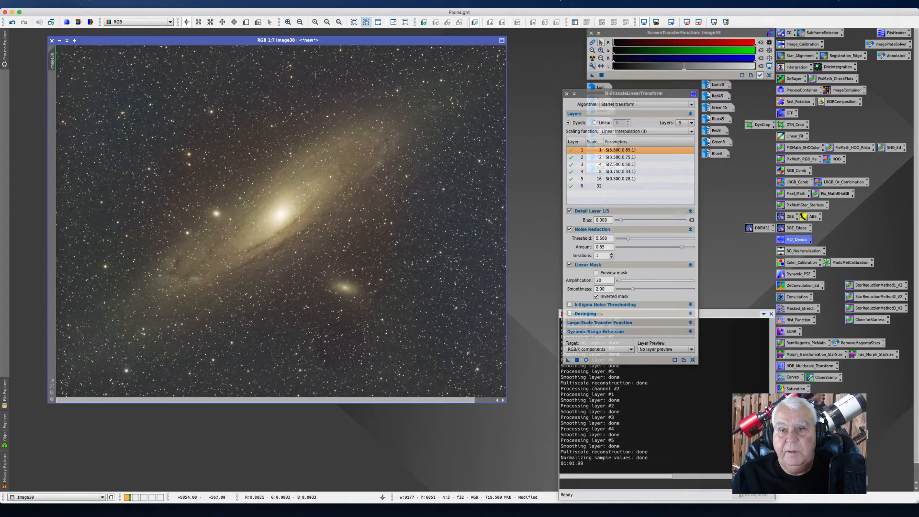
{"action": "left_click_drag", "start_coordinate": [586, 94], "coordinate": [461, 112]}
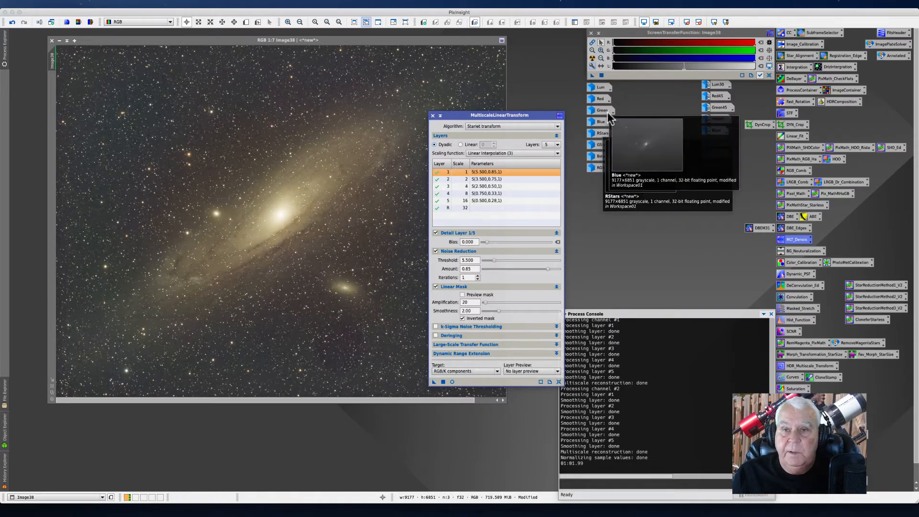
{"action": "mouse_move", "coordinate": [598, 100]}
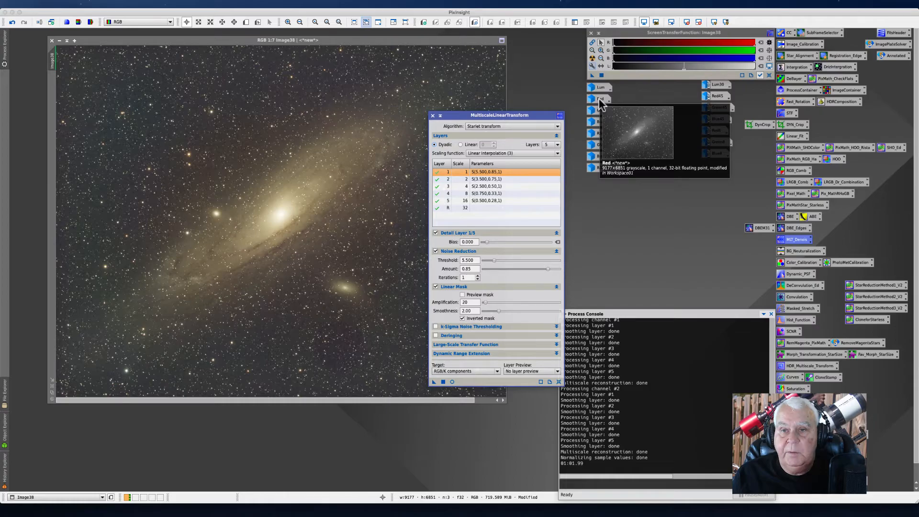
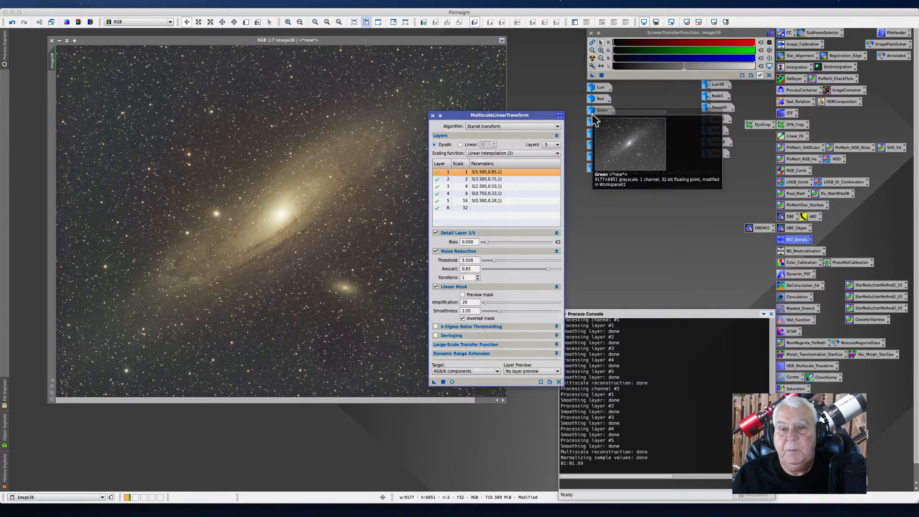
Step: Rearrange the MultiscaleLinearTransform dialog and the image window so both sit side by side in the workspace
{"action": "left_click_drag", "start_coordinate": [458, 116], "coordinate": [566, 185]}
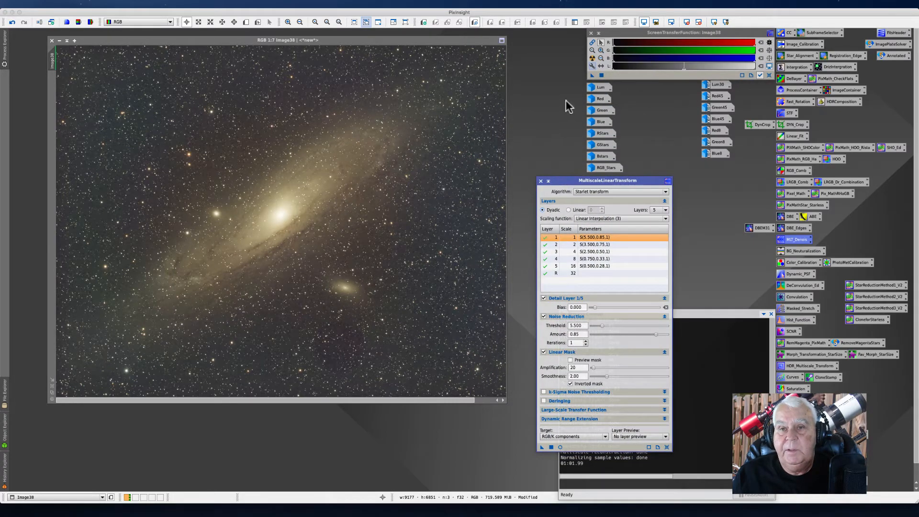
{"action": "left_click", "coordinate": [592, 45]}
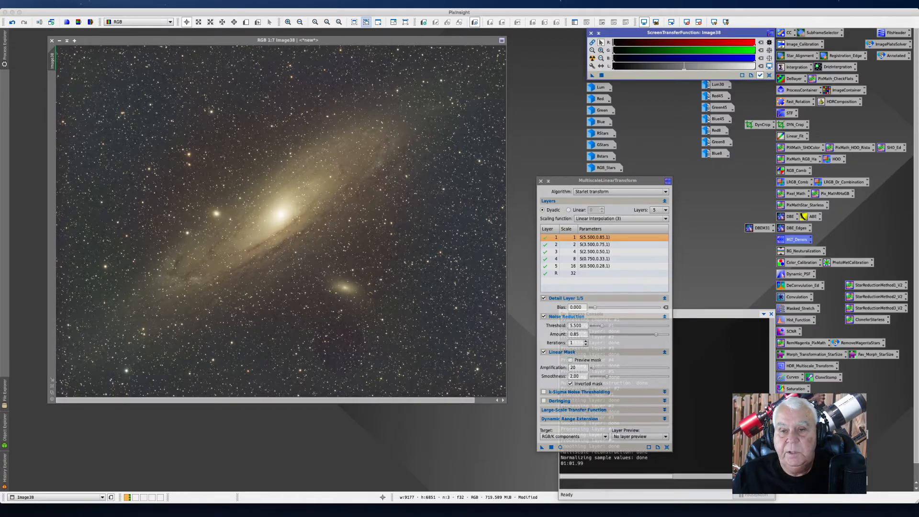
{"action": "left_click_drag", "start_coordinate": [571, 180], "coordinate": [546, 58]}
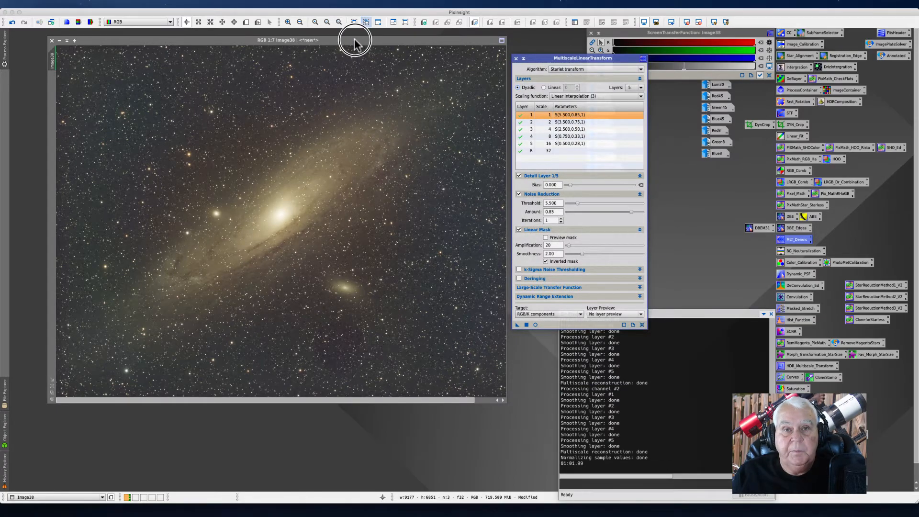
{"action": "left_click_drag", "start_coordinate": [354, 39], "coordinate": [338, 39]}
{"action": "left_click_drag", "start_coordinate": [543, 57], "coordinate": [530, 46]}
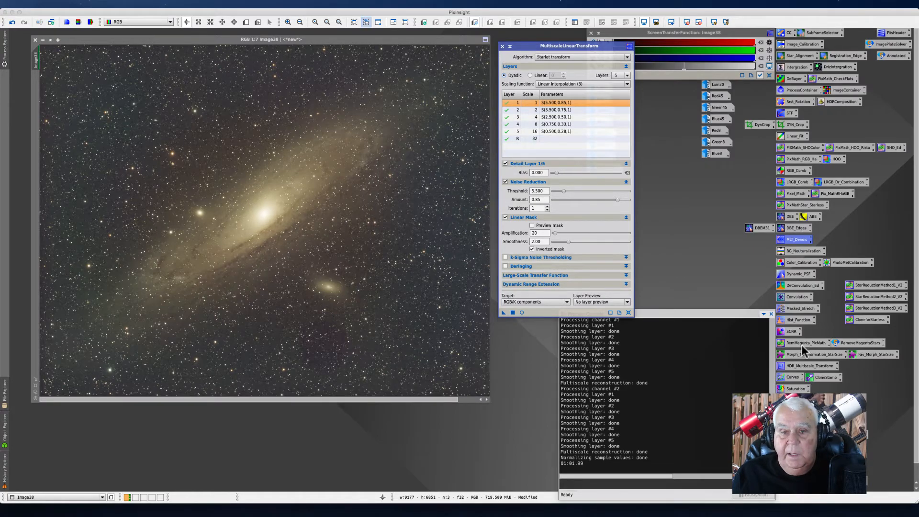
Step: Zoom in and back out on the denoised image, then close the MultiscaleLinearTransform dialog
{"action": "scroll", "coordinate": [402, 294], "scroll_direction": "up", "scroll_amount": 6}
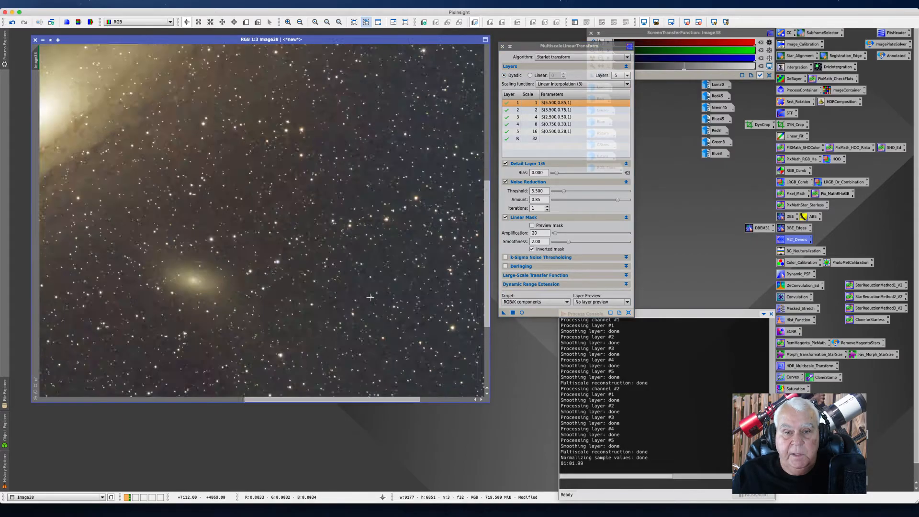
{"action": "scroll", "coordinate": [353, 297], "scroll_direction": "down", "scroll_amount": 3}
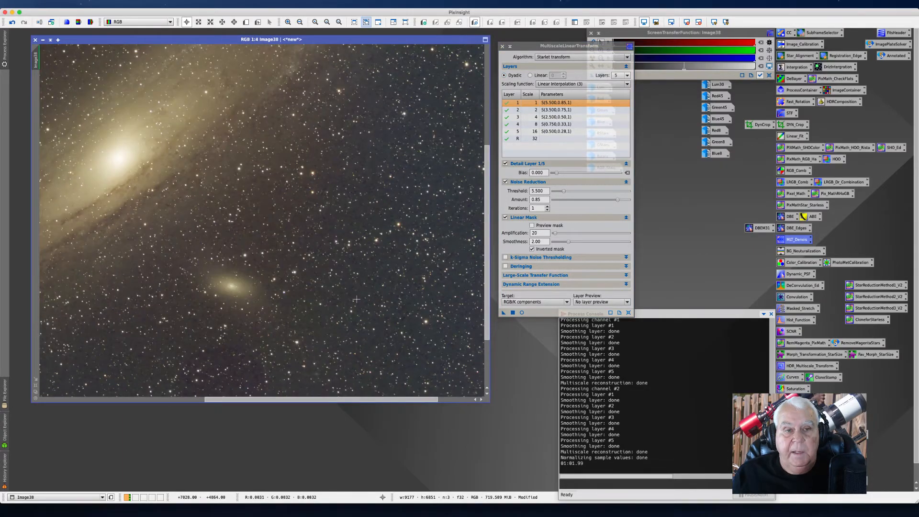
{"action": "scroll", "coordinate": [356, 299], "scroll_direction": "down", "scroll_amount": 3}
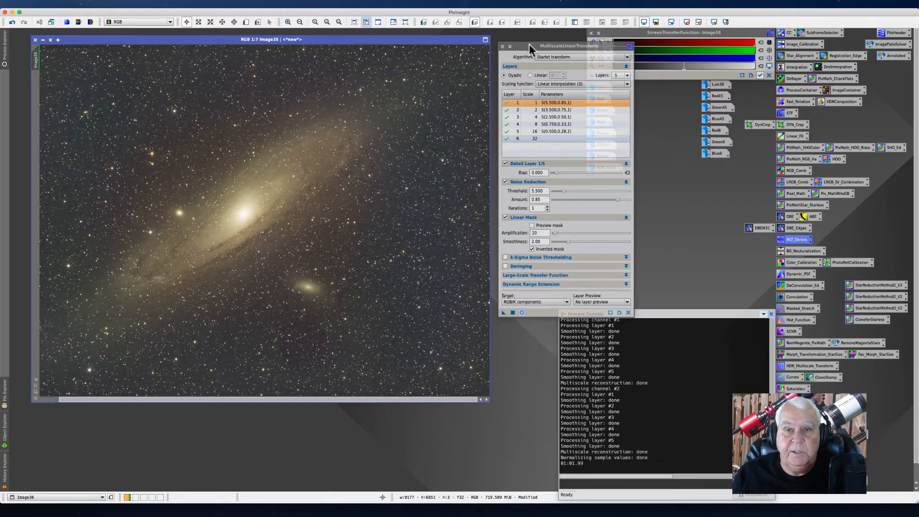
{"action": "left_click_drag", "start_coordinate": [529, 44], "coordinate": [532, 46]}
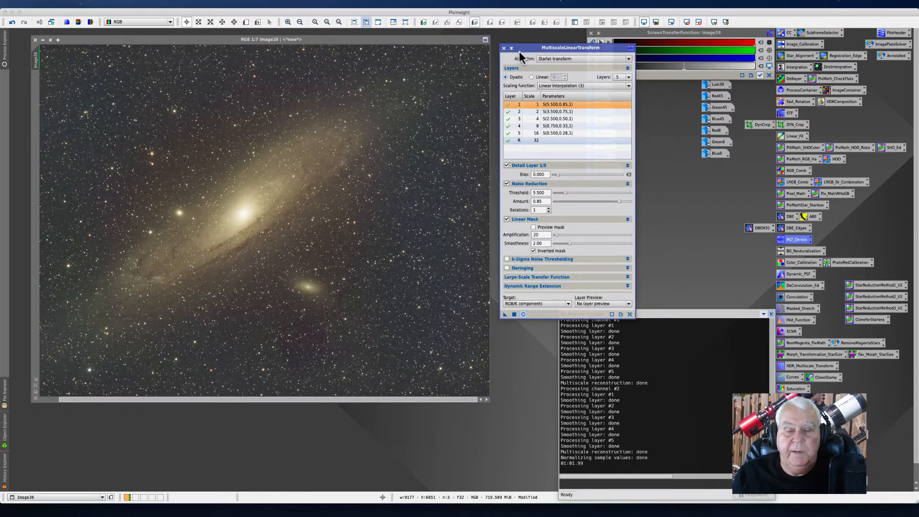
{"action": "left_click", "coordinate": [503, 47]}
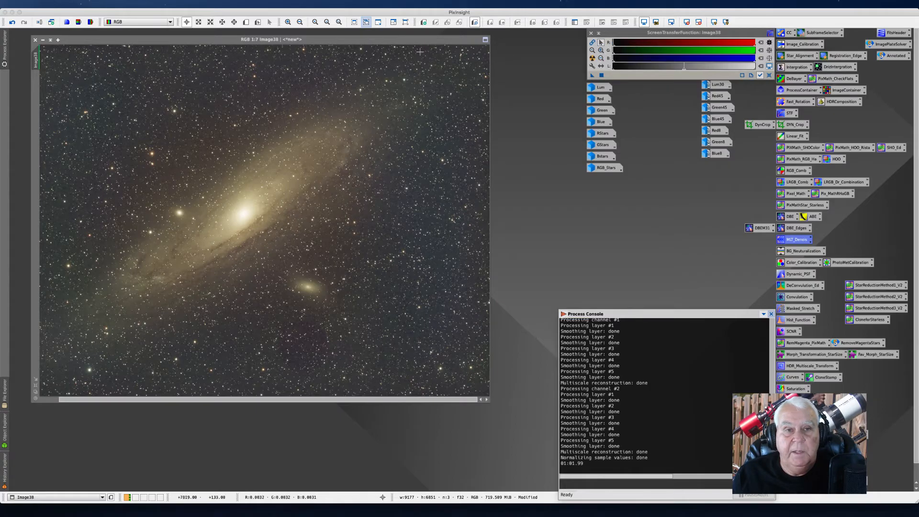
Step: Inspect star and background detail by zooming in and out across different parts of the galaxy image
{"action": "left_click_drag", "start_coordinate": [187, 40], "coordinate": [244, 43]}
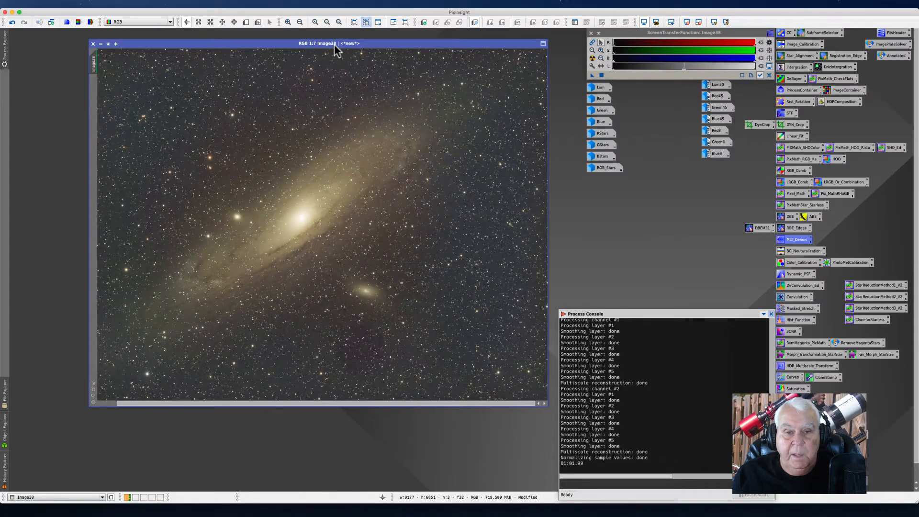
{"action": "scroll", "coordinate": [257, 129], "scroll_direction": "up", "scroll_amount": 7}
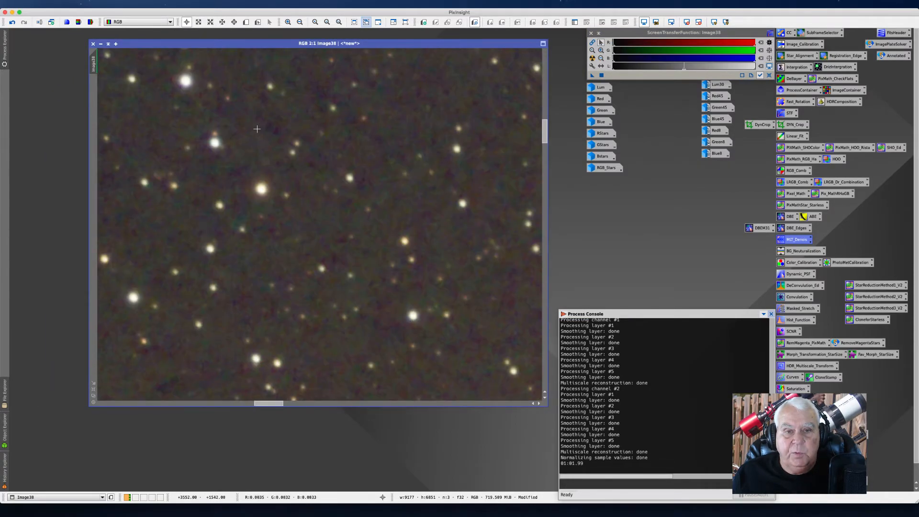
{"action": "scroll", "coordinate": [257, 129], "scroll_direction": "down", "scroll_amount": 1}
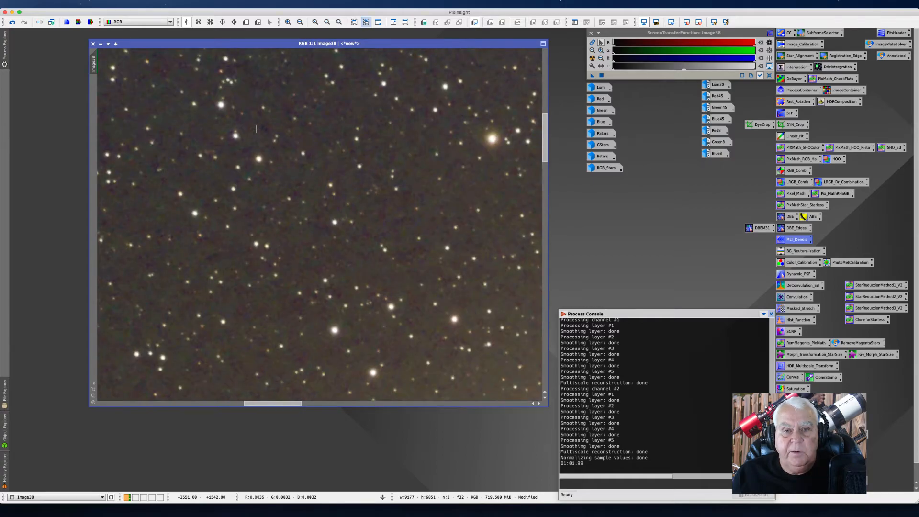
{"action": "scroll", "coordinate": [256, 130], "scroll_direction": "up", "scroll_amount": 2}
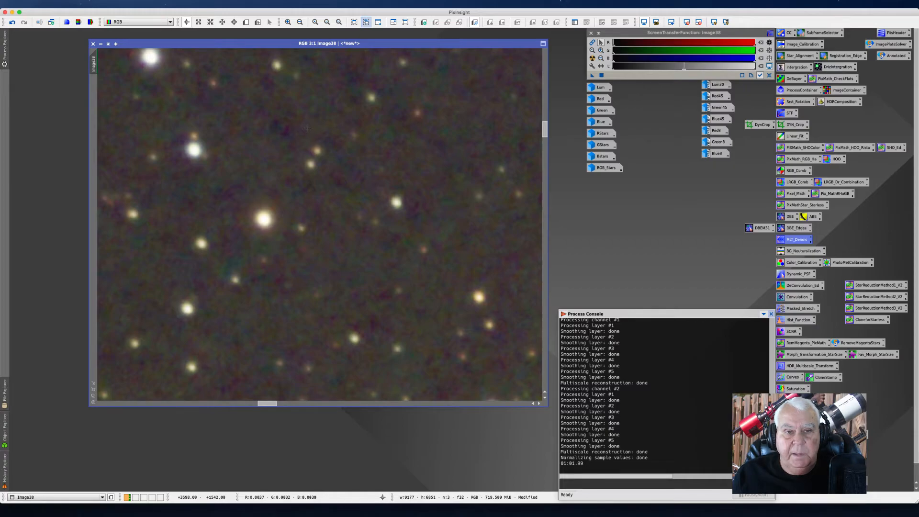
{"action": "scroll", "coordinate": [307, 128], "scroll_direction": "down", "scroll_amount": 2}
{"action": "scroll", "coordinate": [306, 130], "scroll_direction": "down", "scroll_amount": 4}
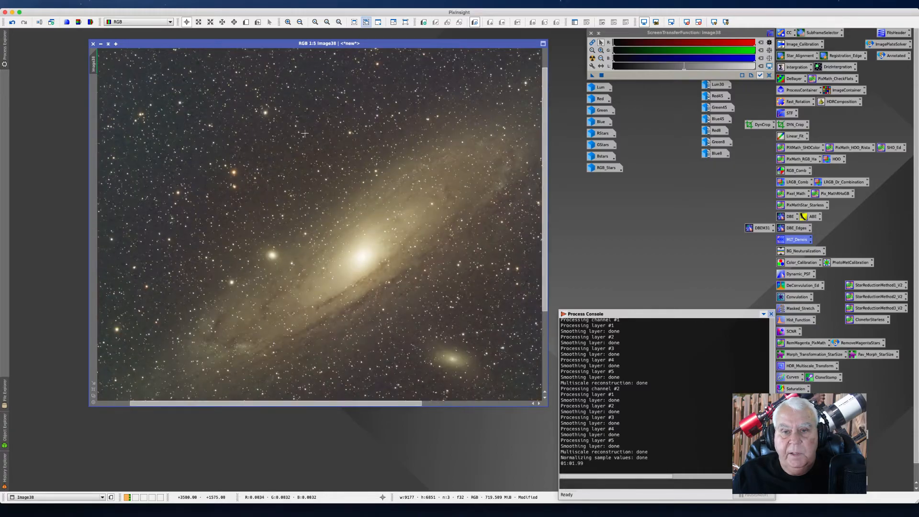
{"action": "left_click_drag", "start_coordinate": [497, 246], "coordinate": [376, 146]}
{"action": "scroll", "coordinate": [264, 159], "scroll_direction": "up", "scroll_amount": 7}
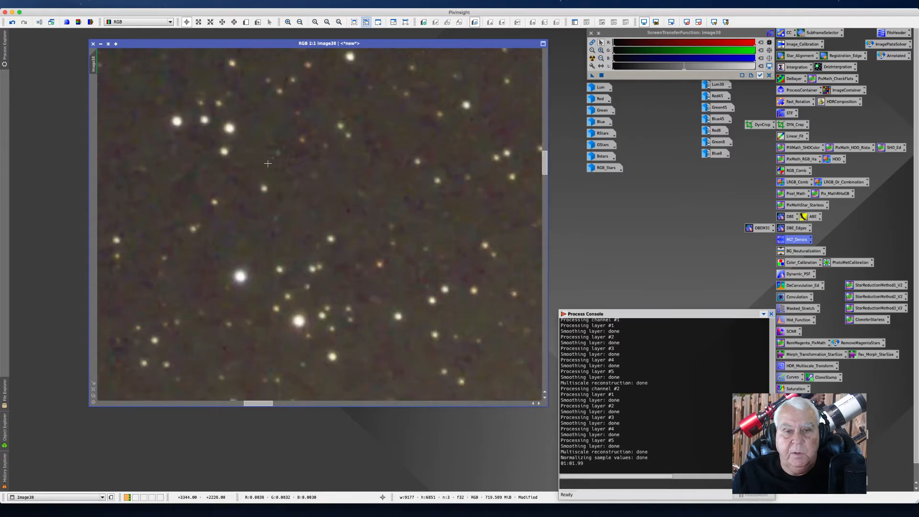
{"action": "scroll", "coordinate": [268, 163], "scroll_direction": "down", "scroll_amount": 7}
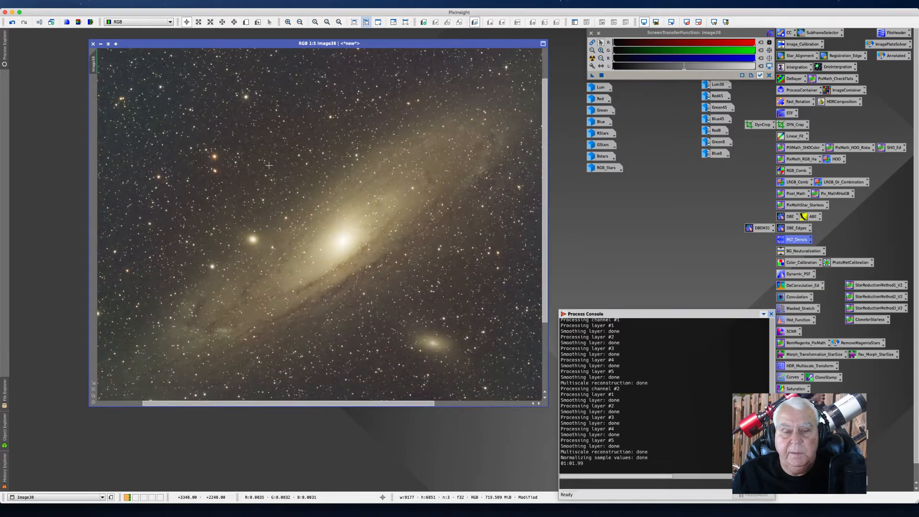
{"action": "scroll", "coordinate": [269, 165], "scroll_direction": "down", "scroll_amount": 4}
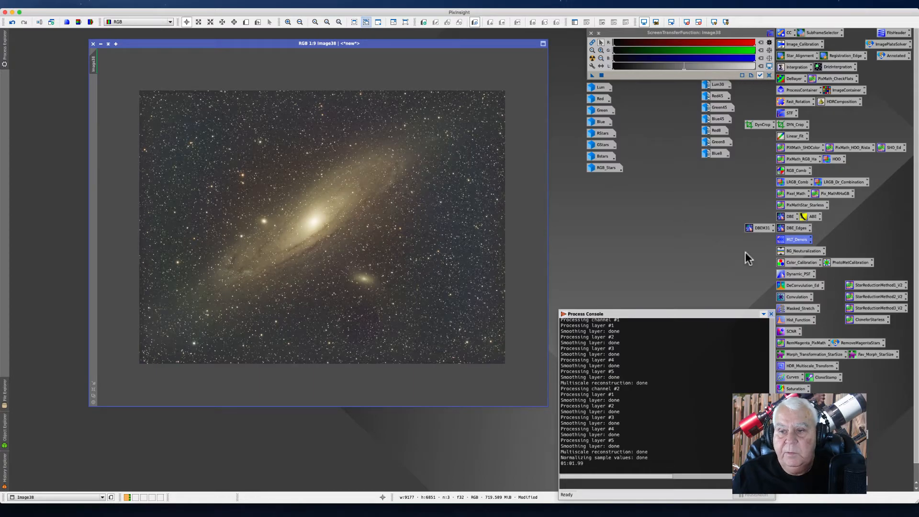
Step: Open BackgroundNeutralization and draw a preview over a star-poor background area of the zoomed image
{"action": "double_click", "coordinate": [797, 251]}
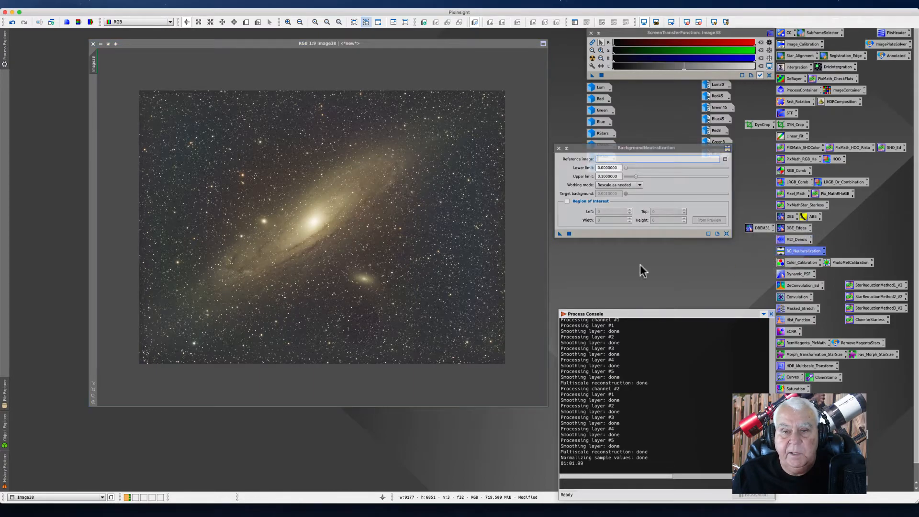
{"action": "left_click", "coordinate": [300, 22]}
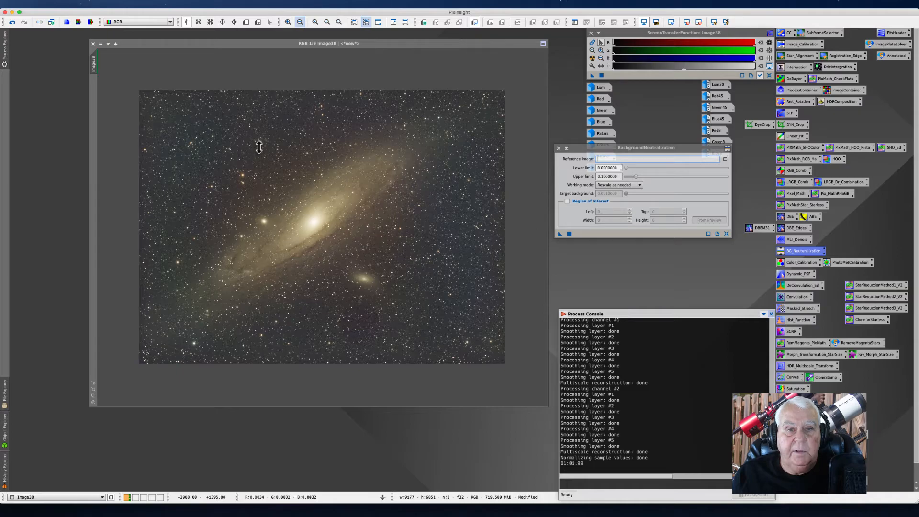
{"action": "scroll", "coordinate": [259, 147], "scroll_direction": "up", "scroll_amount": 12}
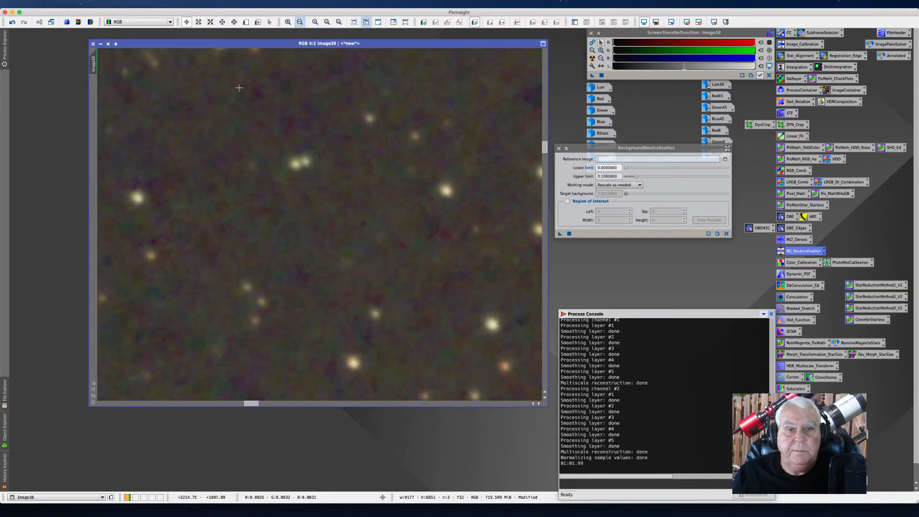
{"action": "left_click_drag", "start_coordinate": [217, 42], "coordinate": [318, 72]}
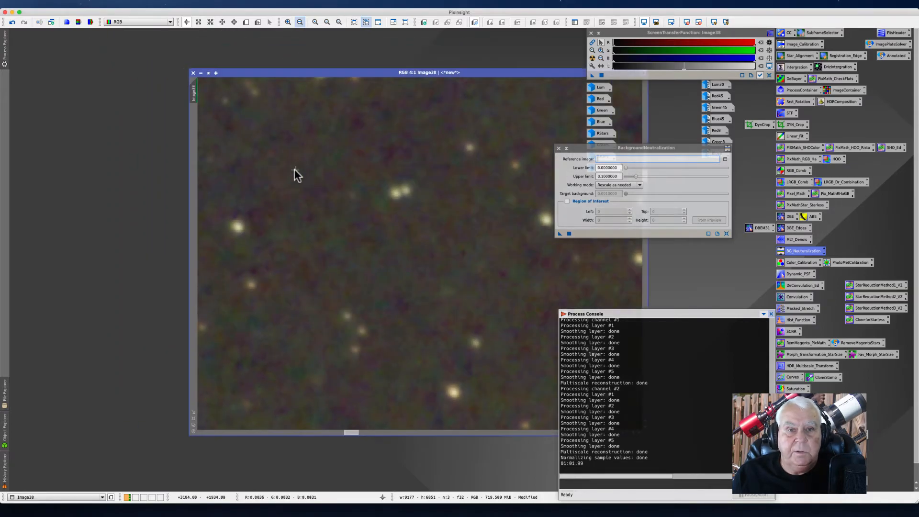
{"action": "left_click", "coordinate": [246, 22]}
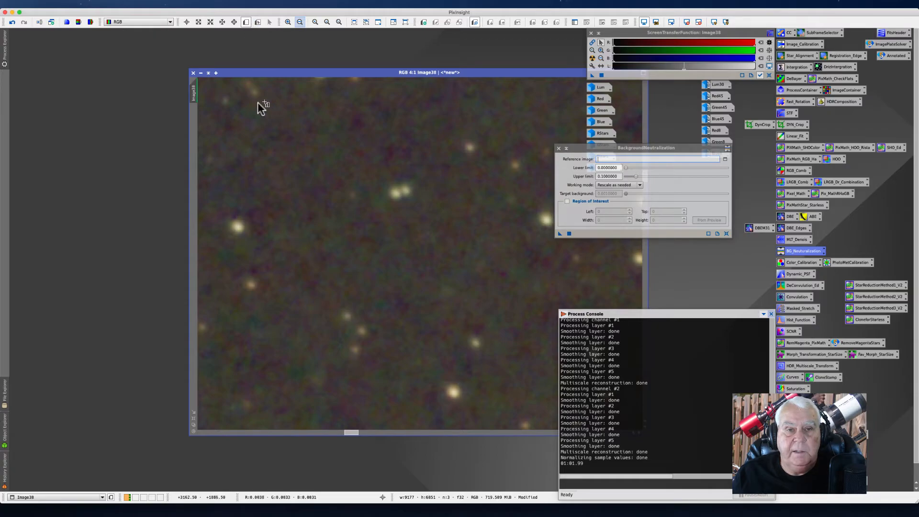
{"action": "left_click_drag", "start_coordinate": [244, 110], "coordinate": [458, 193]}
{"action": "mouse_move", "coordinate": [400, 155]}
{"action": "left_mouse_down"}
{"action": "mouse_move", "coordinate": [400, 145]}
{"action": "mouse_move", "coordinate": [412, 153]}
{"action": "left_mouse_up"}
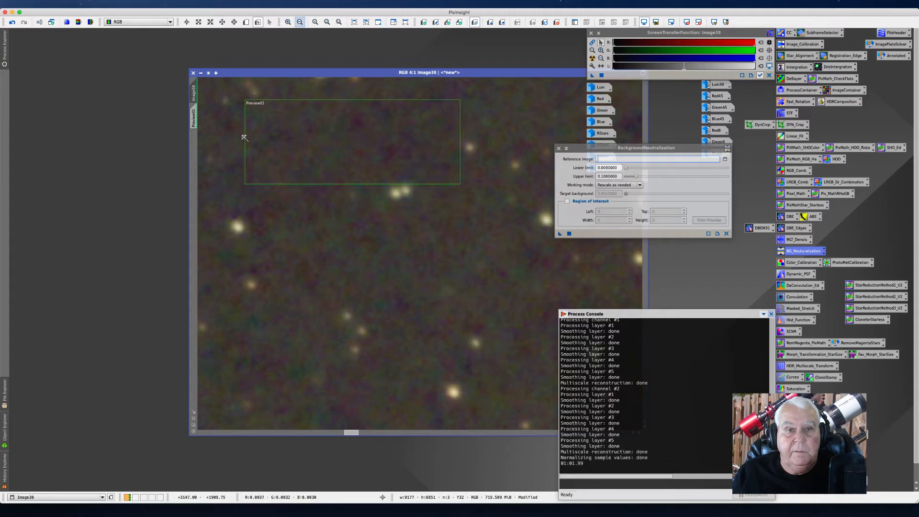
{"action": "left_click_drag", "start_coordinate": [244, 135], "coordinate": [237, 135]}
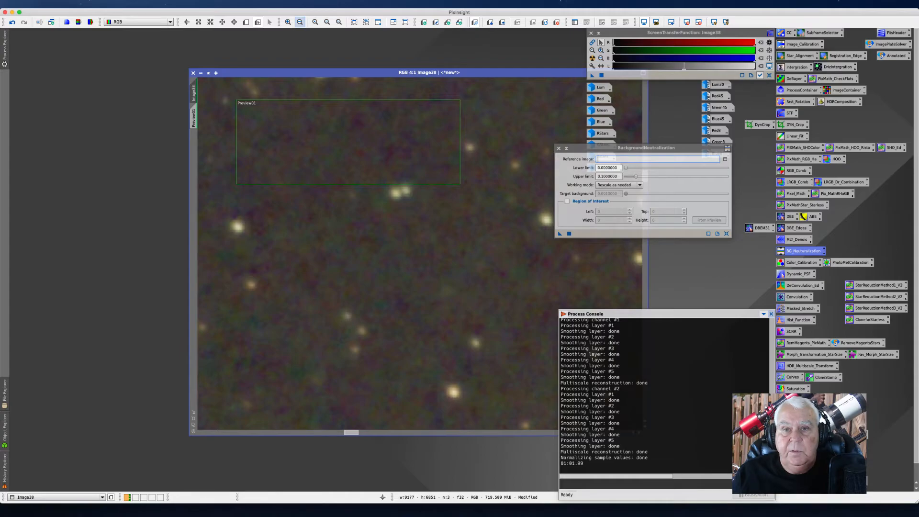
Step: Set the BackgroundNeutralization reference image to the Image38->Preview01 preview
{"action": "left_click_drag", "start_coordinate": [468, 71], "coordinate": [295, 44]}
{"action": "left_click_drag", "start_coordinate": [581, 149], "coordinate": [435, 67]}
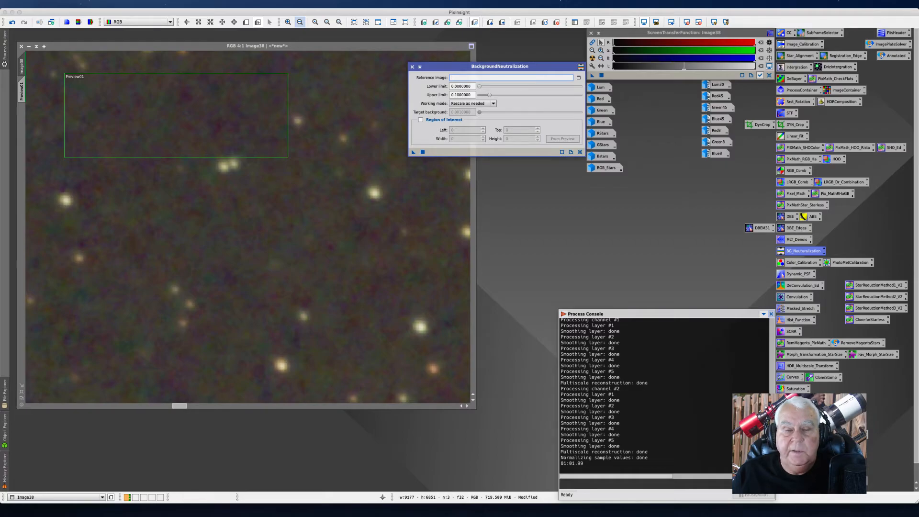
{"action": "left_click", "coordinate": [578, 77]}
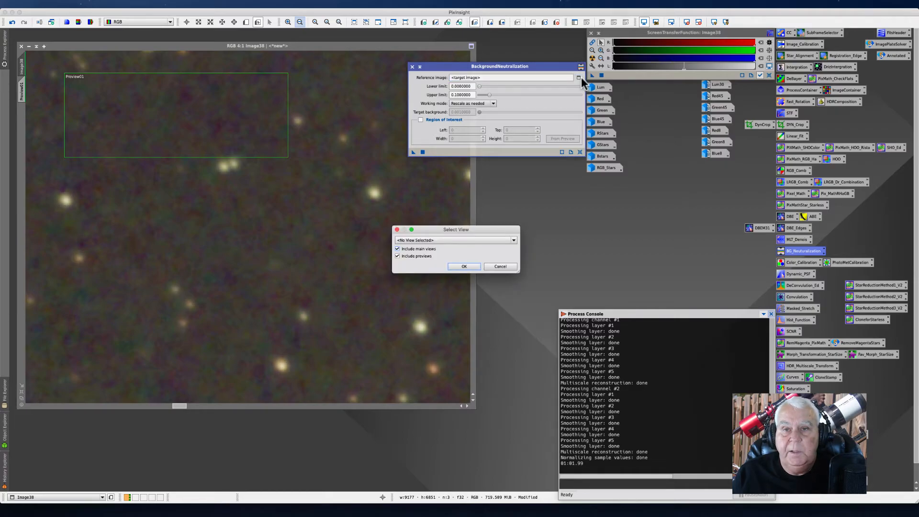
{"action": "left_click", "coordinate": [512, 241]}
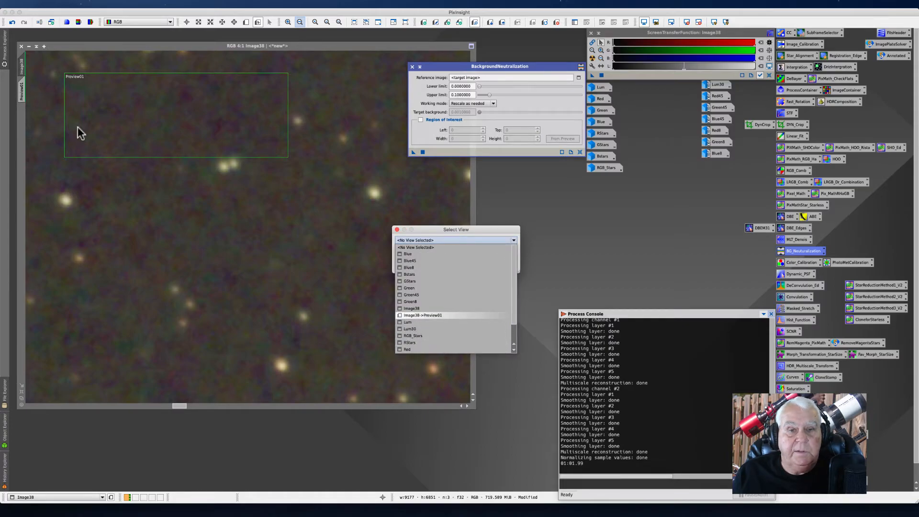
{"action": "left_click", "coordinate": [432, 314]}
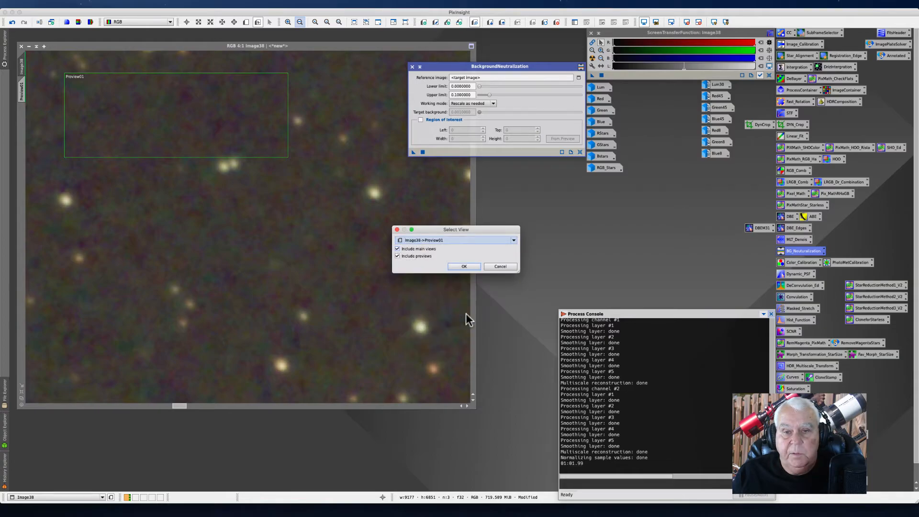
{"action": "left_click", "coordinate": [465, 266]}
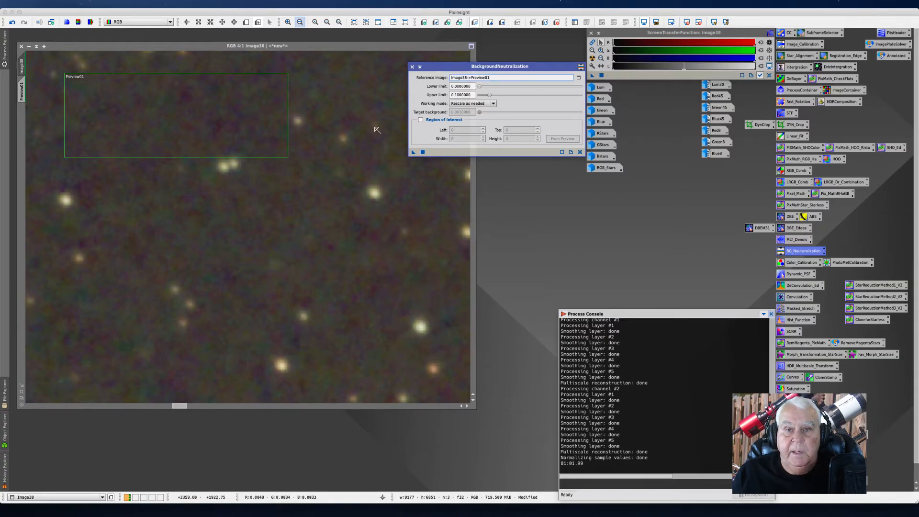
Step: Apply BackgroundNeutralization to the image, restore the screen stretch and close the dialog
{"action": "left_click_drag", "start_coordinate": [414, 152], "coordinate": [305, 217]}
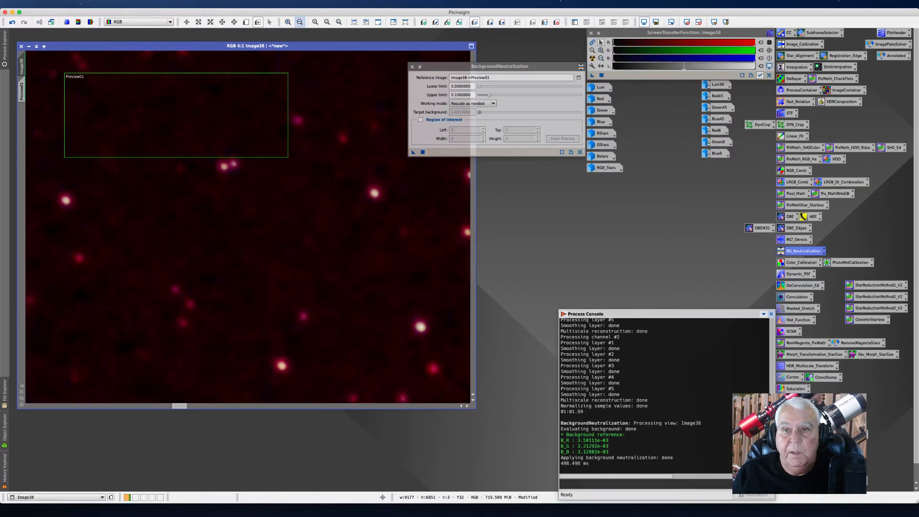
{"action": "left_click", "coordinate": [592, 58]}
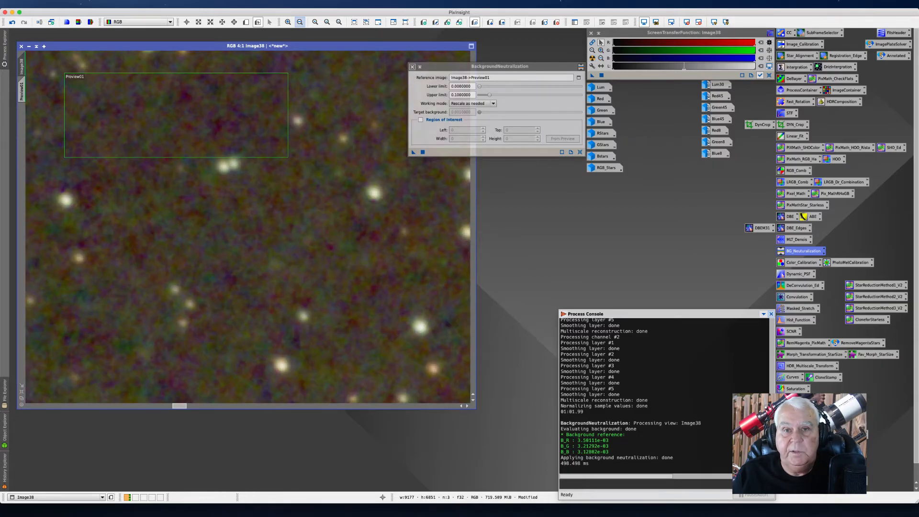
{"action": "left_click", "coordinate": [412, 67]}
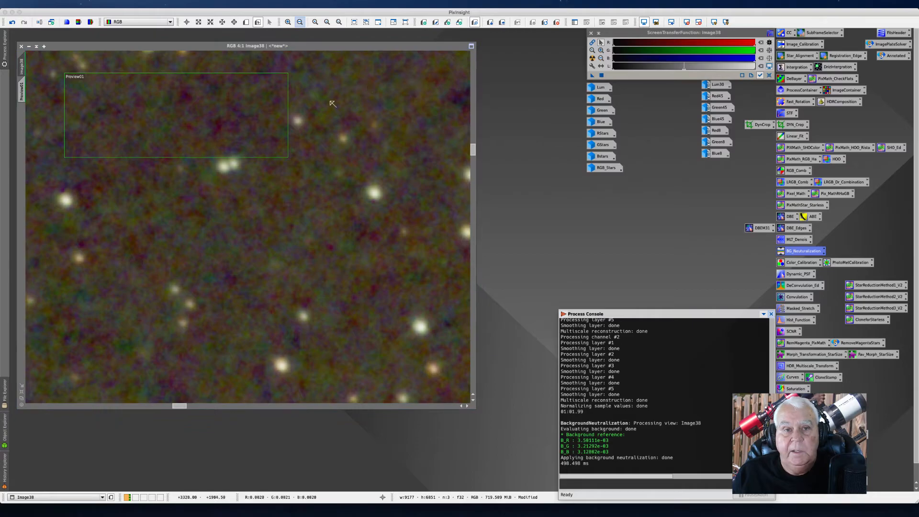
Step: Zoom out and reposition the image window to view the whole neutralized galaxy image
{"action": "scroll", "coordinate": [316, 179], "scroll_direction": "down", "scroll_amount": 5}
{"action": "scroll", "coordinate": [316, 181], "scroll_direction": "down", "scroll_amount": 4}
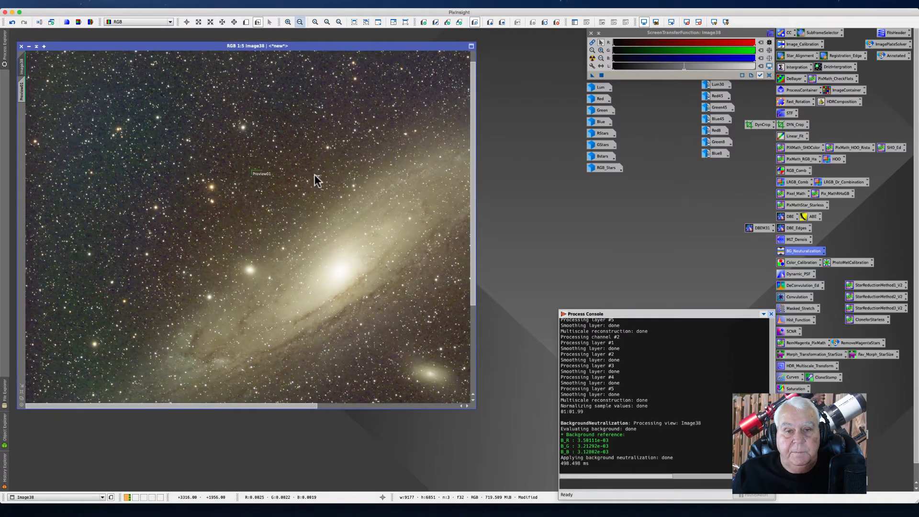
{"action": "left_click_drag", "start_coordinate": [162, 46], "coordinate": [218, 43]}
{"action": "scroll", "coordinate": [323, 223], "scroll_direction": "down", "scroll_amount": 1}
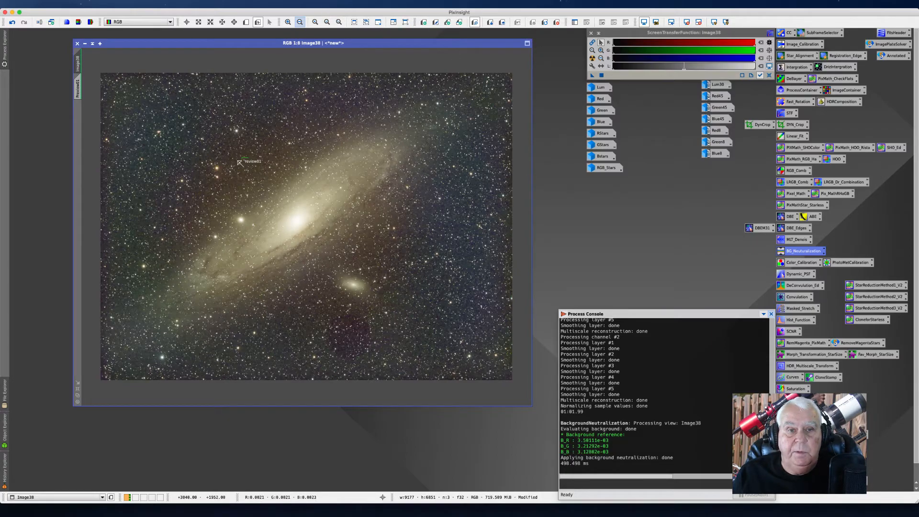
{"action": "left_click", "coordinate": [556, 22]}
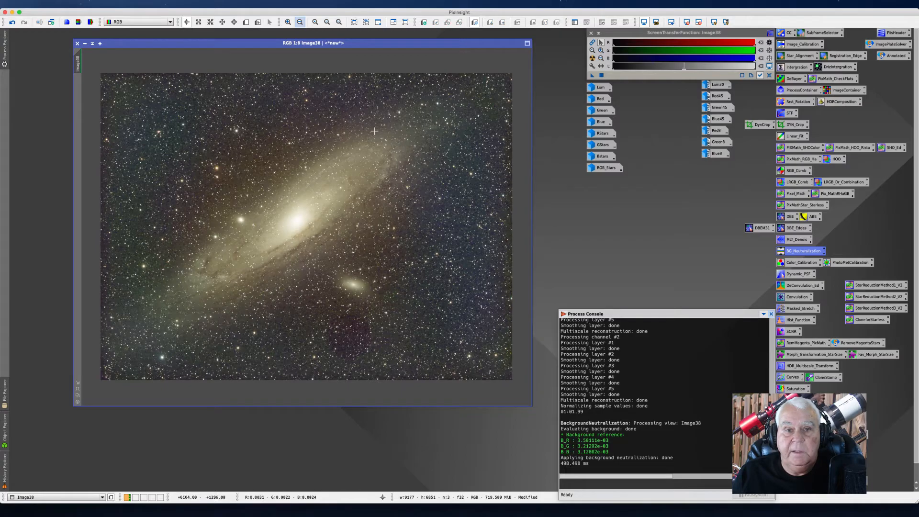
{"action": "left_click_drag", "start_coordinate": [170, 43], "coordinate": [158, 39]}
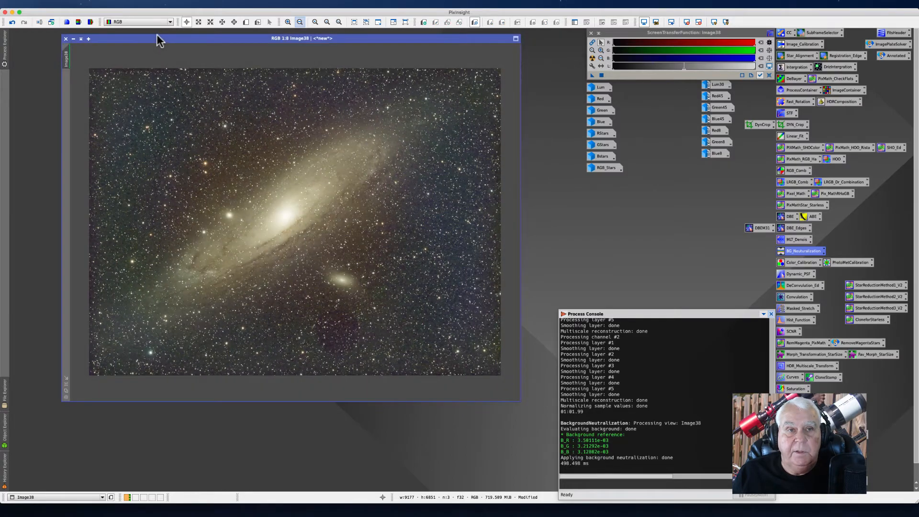
{"action": "left_click", "coordinate": [128, 4]}
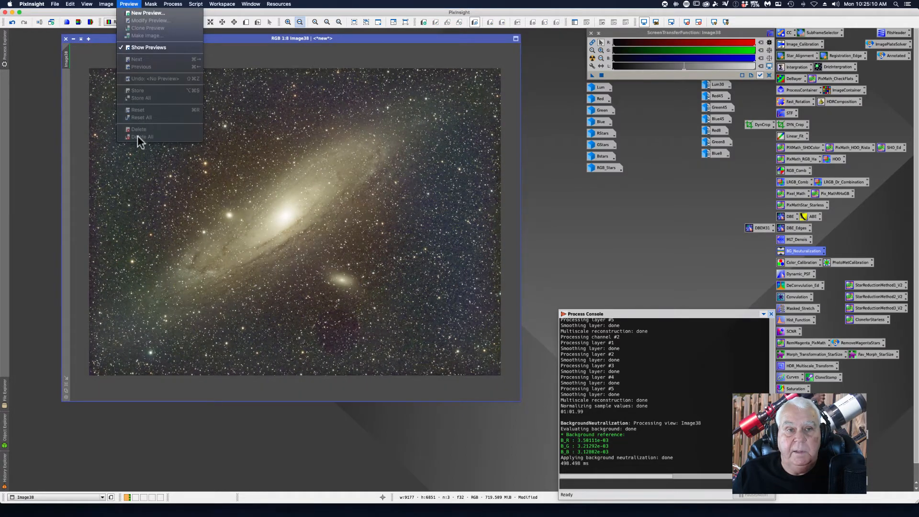
{"action": "left_click", "coordinate": [539, 104]}
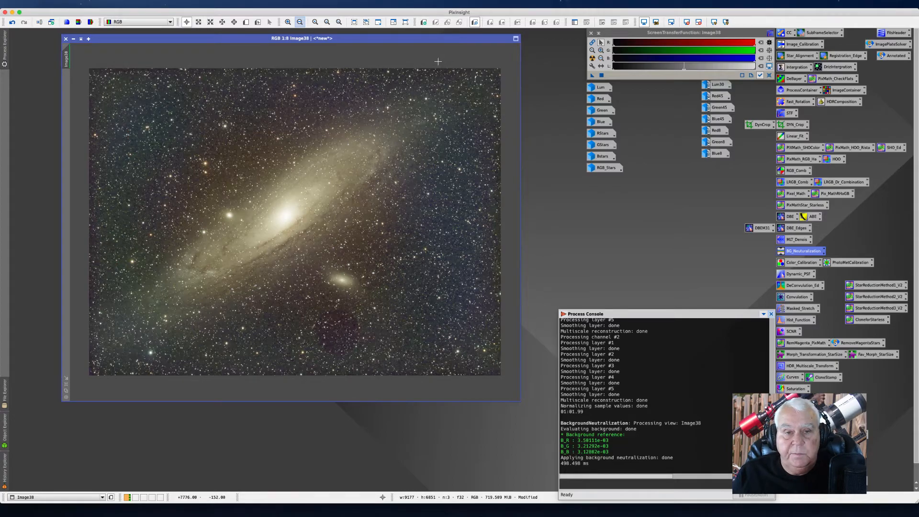
{"action": "left_click_drag", "start_coordinate": [212, 38], "coordinate": [204, 38]}
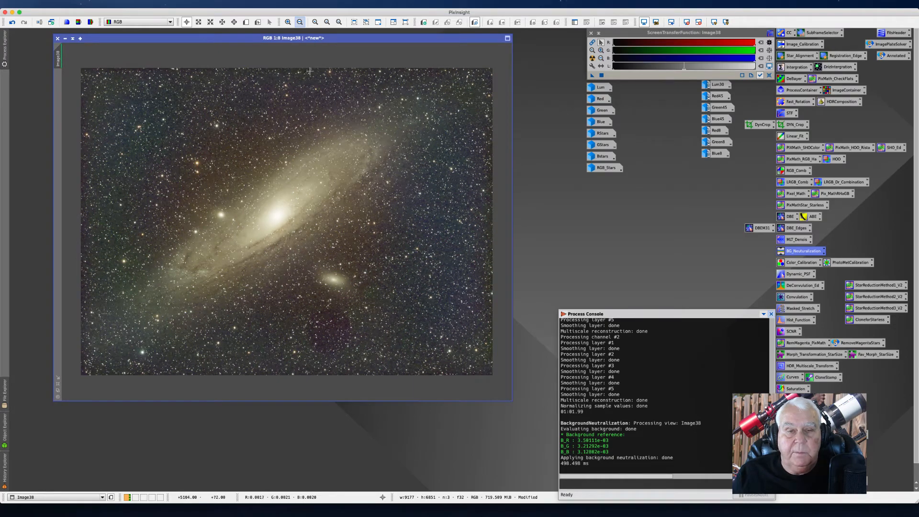
{"action": "left_click_drag", "start_coordinate": [354, 40], "coordinate": [345, 39]}
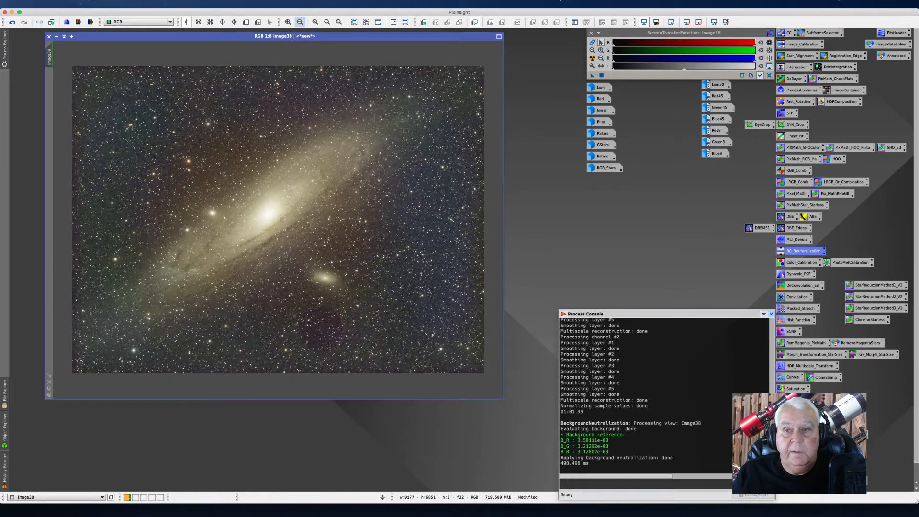
Step: Open the PhotometricColorCalibration process and place its dialog beside the image window
{"action": "double_click", "coordinate": [848, 262]}
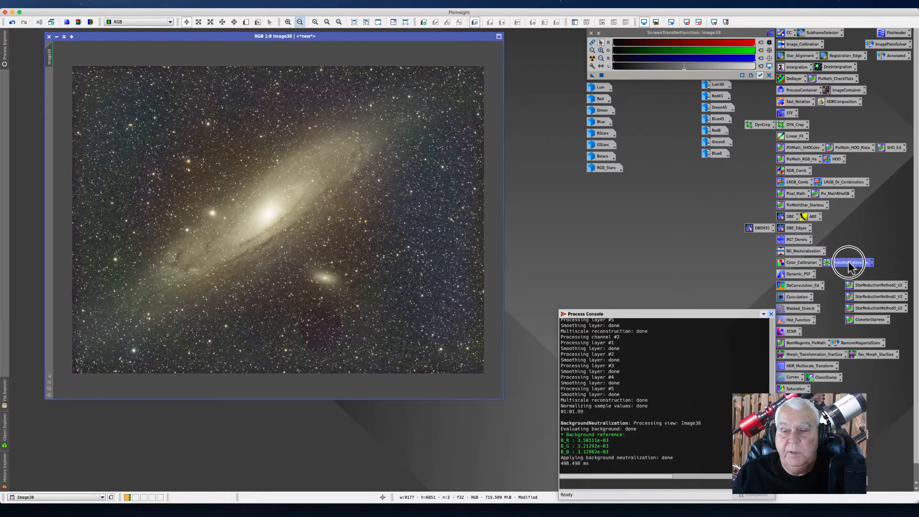
{"action": "left_click_drag", "start_coordinate": [478, 27], "coordinate": [526, 43]}
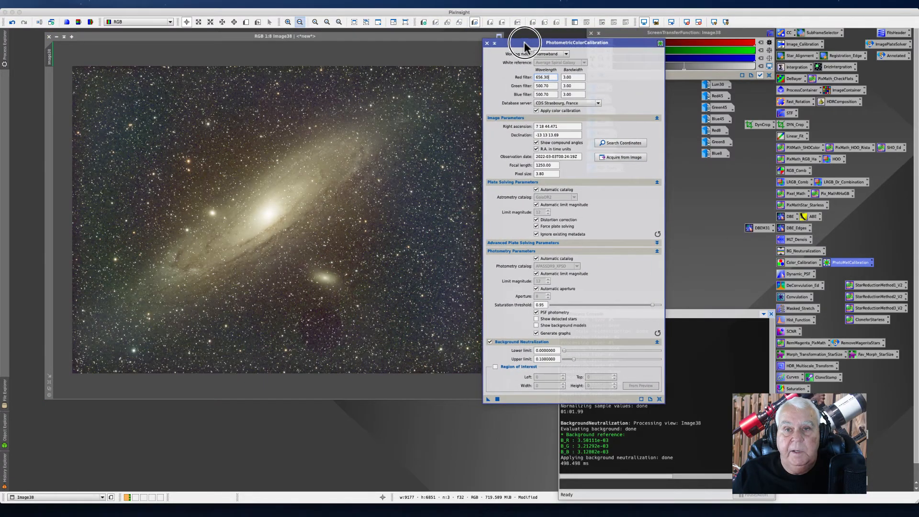
{"action": "left_click", "coordinate": [173, 4]}
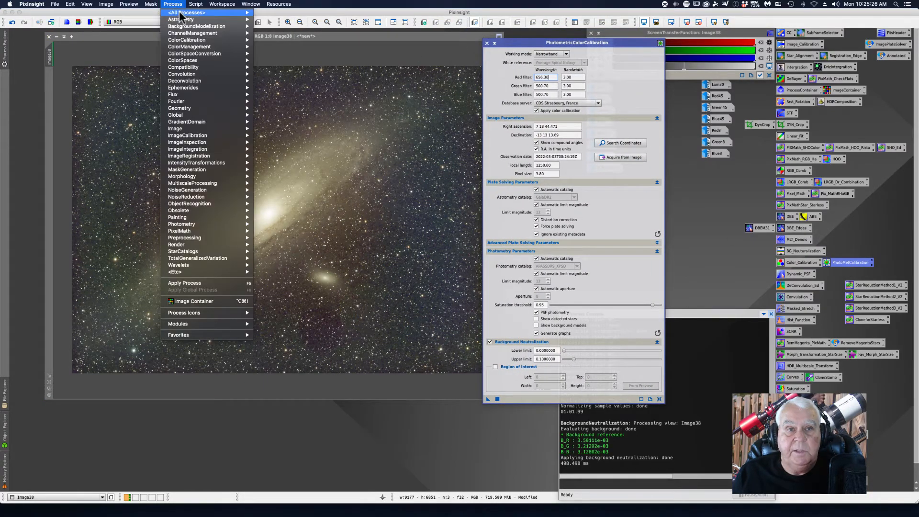
{"action": "mouse_move", "coordinate": [184, 12]}
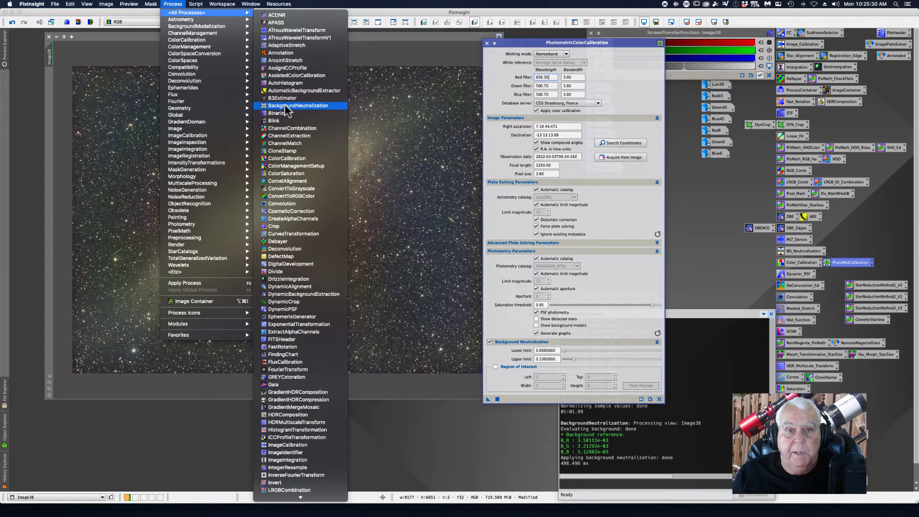
{"action": "mouse_move", "coordinate": [287, 498]}
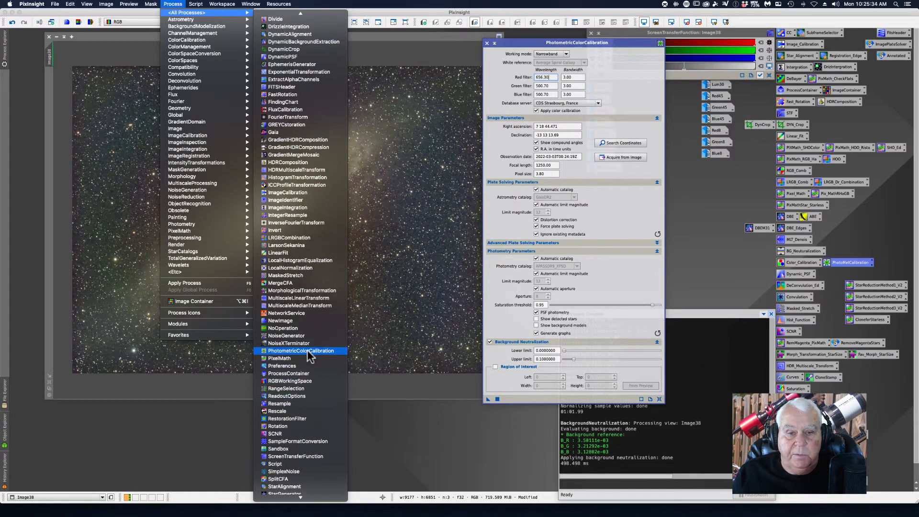
{"action": "left_click", "coordinate": [719, 268]}
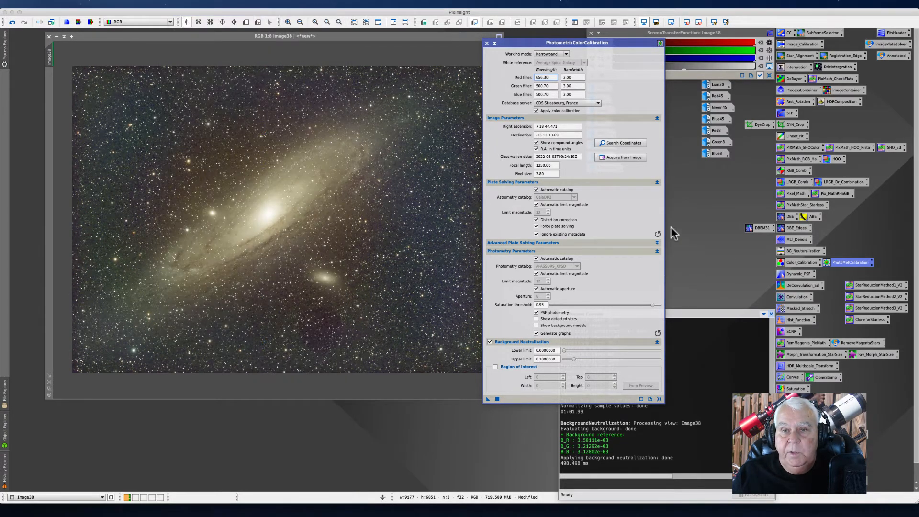
{"action": "left_click_drag", "start_coordinate": [521, 44], "coordinate": [475, 39]}
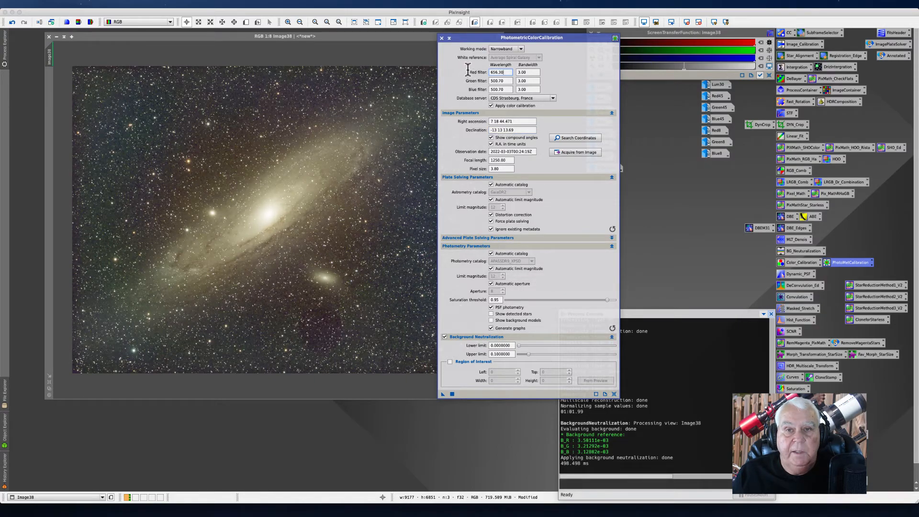
{"action": "left_click_drag", "start_coordinate": [469, 41], "coordinate": [481, 38]}
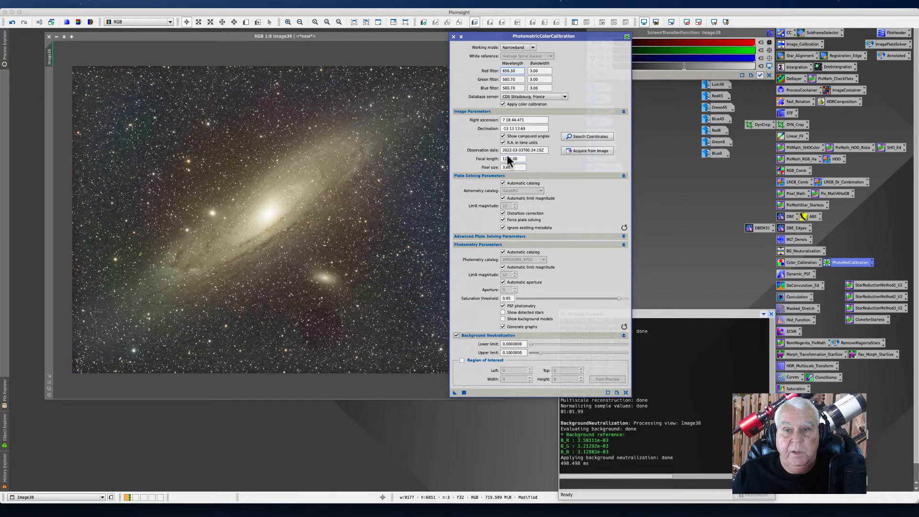
Step: Search the online coordinate server for M31 and load its coordinates into the image parameters
{"action": "left_click", "coordinate": [580, 137]}
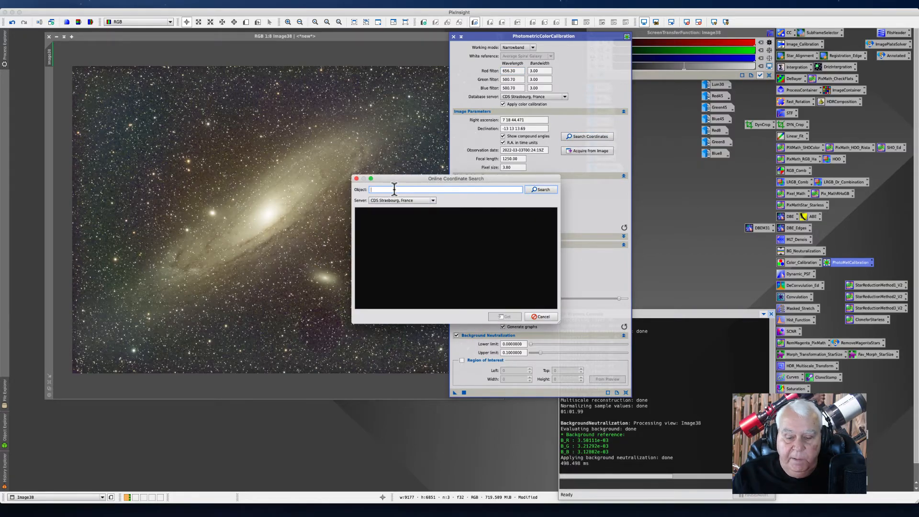
{"action": "type", "text": "M31"}
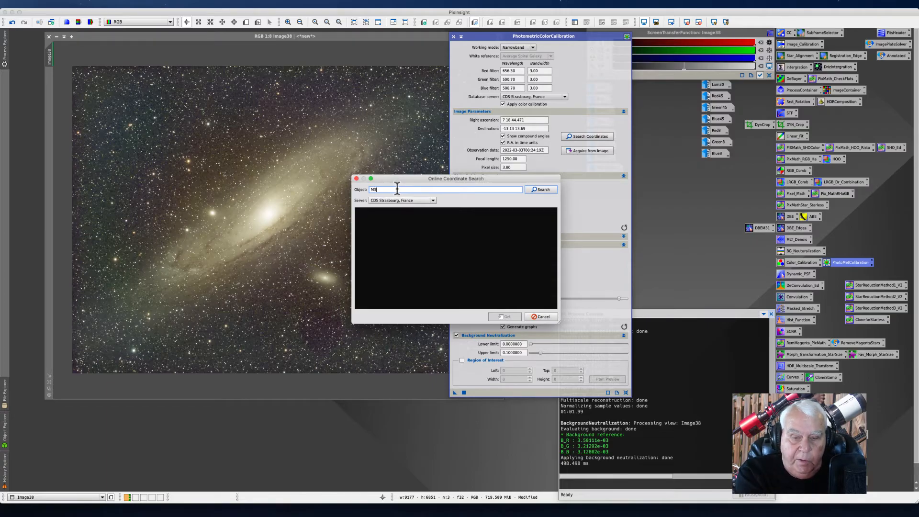
{"action": "left_click", "coordinate": [533, 190]}
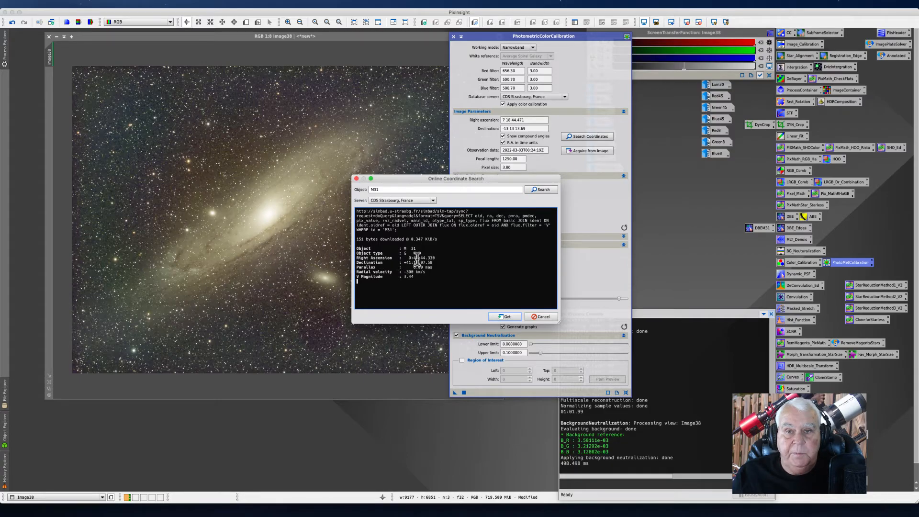
{"action": "left_click", "coordinate": [505, 316]}
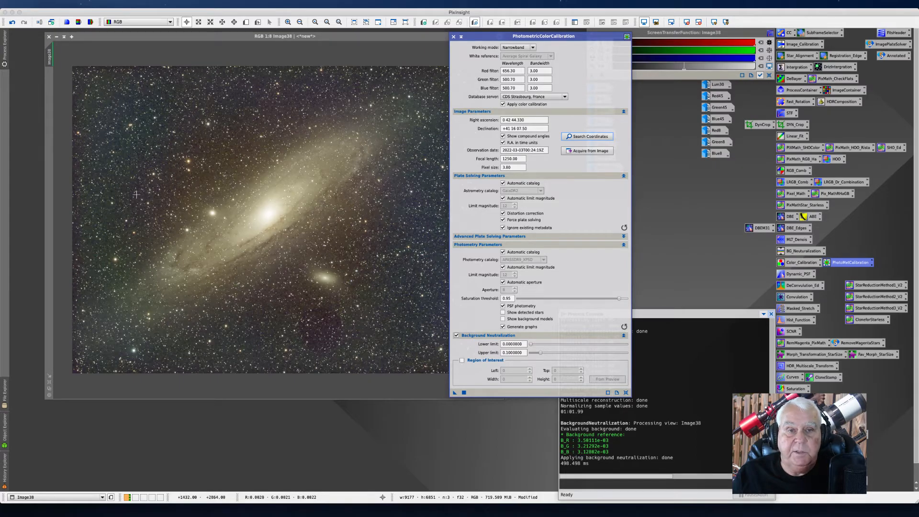
Step: Open the FITS header of the image to examine its metadata, then close it
{"action": "left_click", "coordinate": [55, 4]}
{"action": "left_click", "coordinate": [70, 147]}
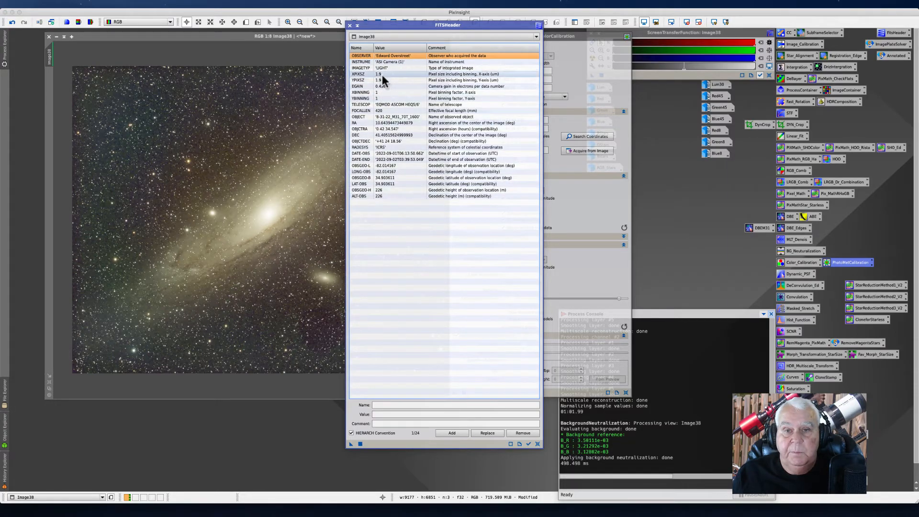
{"action": "left_click", "coordinate": [350, 25]}
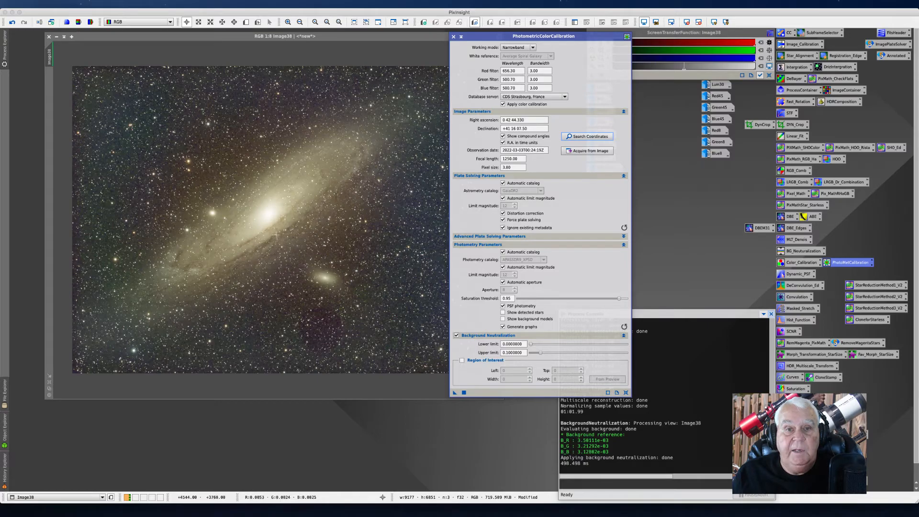
Step: Open the green light frame 8-31-22_M31_70T_1600_8sec_1x1_G_0009.fit from the 9-SEP Light folder
{"action": "left_click", "coordinate": [53, 4]}
{"action": "left_click", "coordinate": [62, 14]}
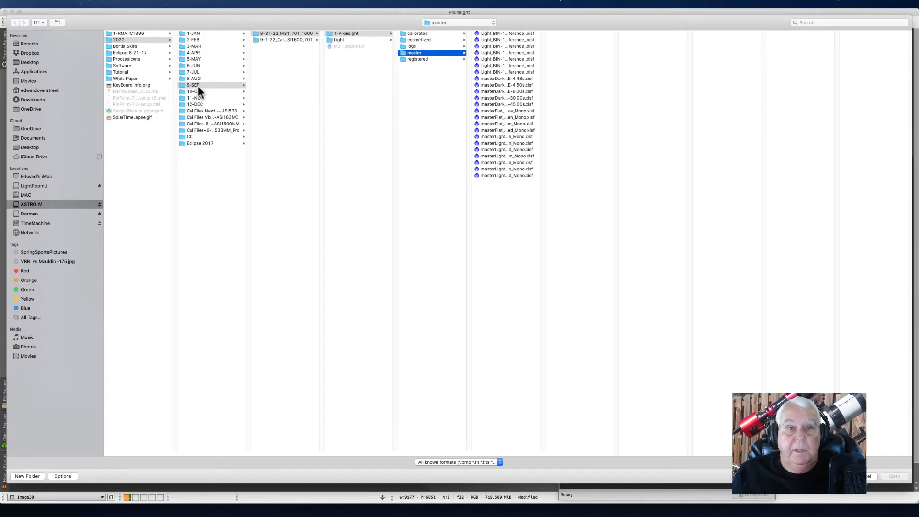
{"action": "left_click", "coordinate": [339, 41]}
{"action": "left_click", "coordinate": [430, 214]}
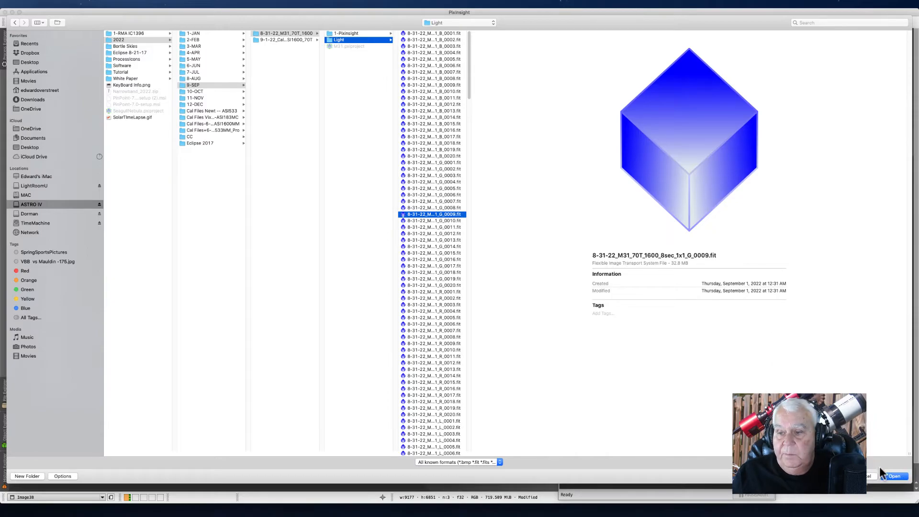
{"action": "left_click", "coordinate": [891, 476]}
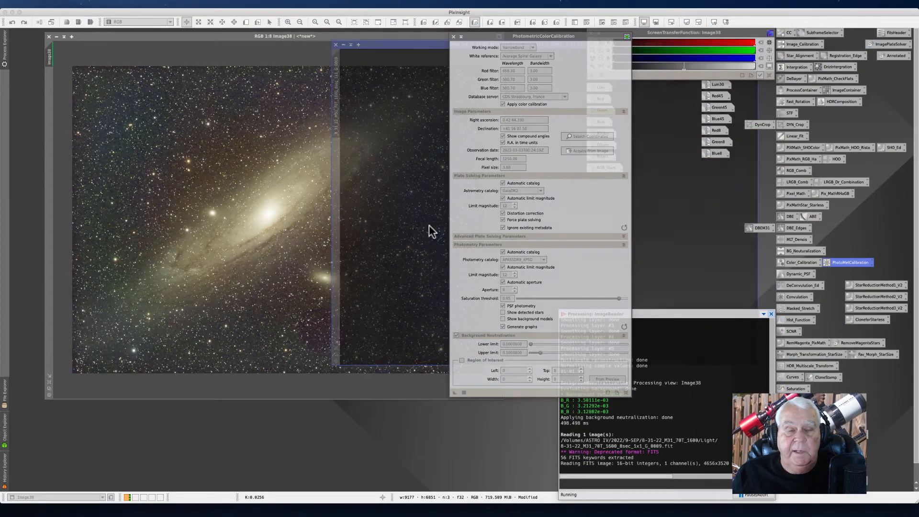
{"action": "left_click_drag", "start_coordinate": [389, 46], "coordinate": [64, 63]}
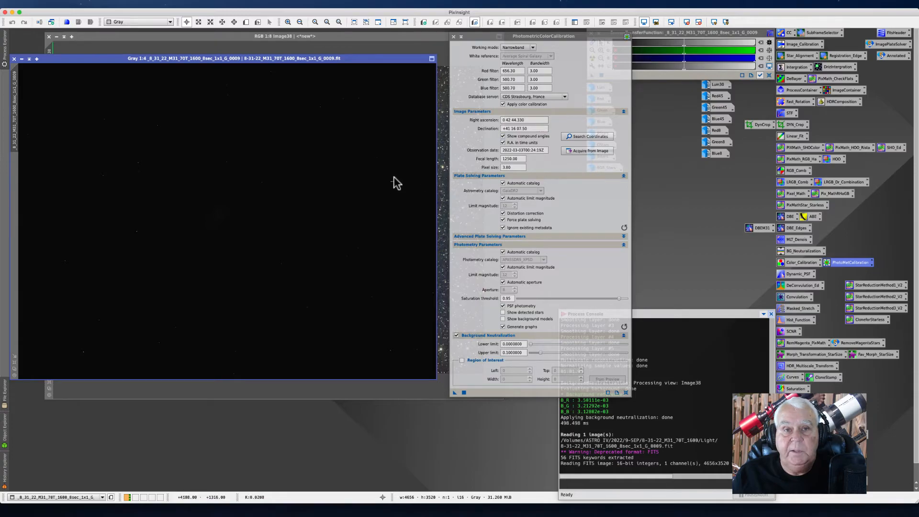
Step: Acquire the image parameters from the green frame's metadata and return to the RGB image
{"action": "left_click", "coordinate": [581, 151]}
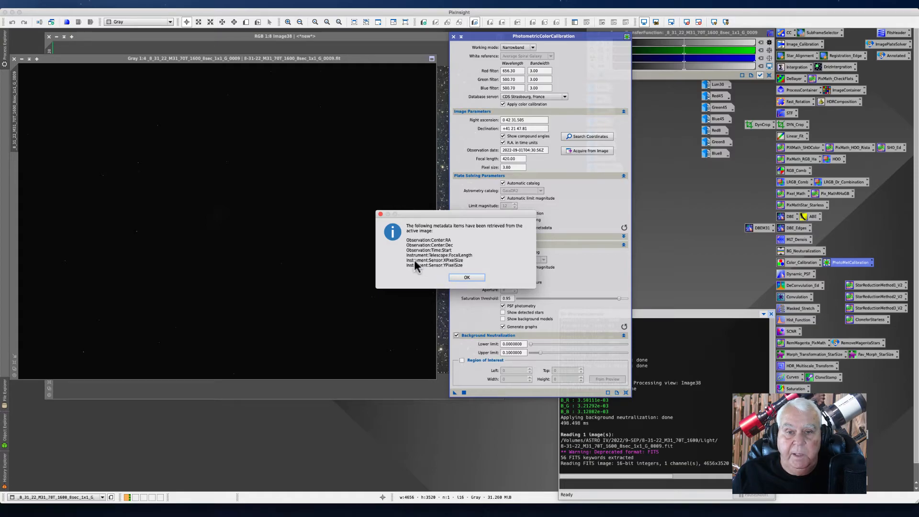
{"action": "left_click", "coordinate": [466, 279]}
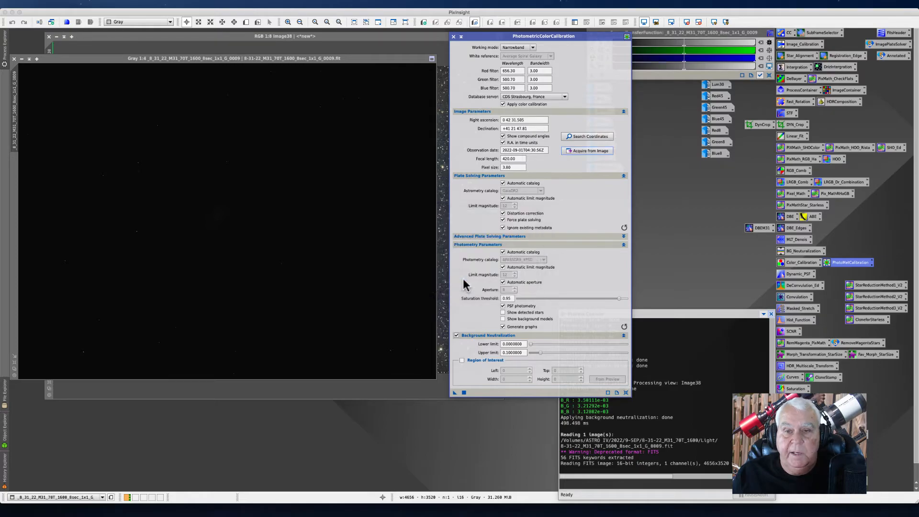
{"action": "left_click", "coordinate": [14, 59]}
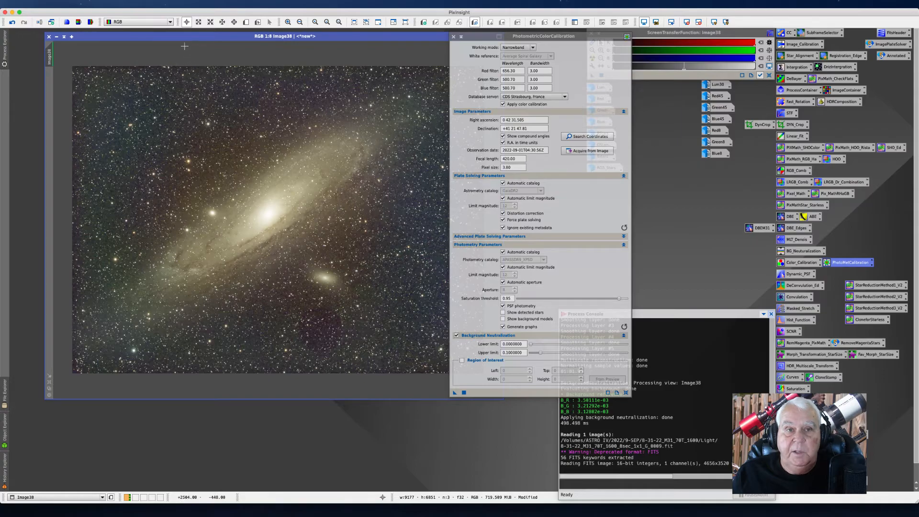
{"action": "left_click_drag", "start_coordinate": [185, 37], "coordinate": [176, 33]}
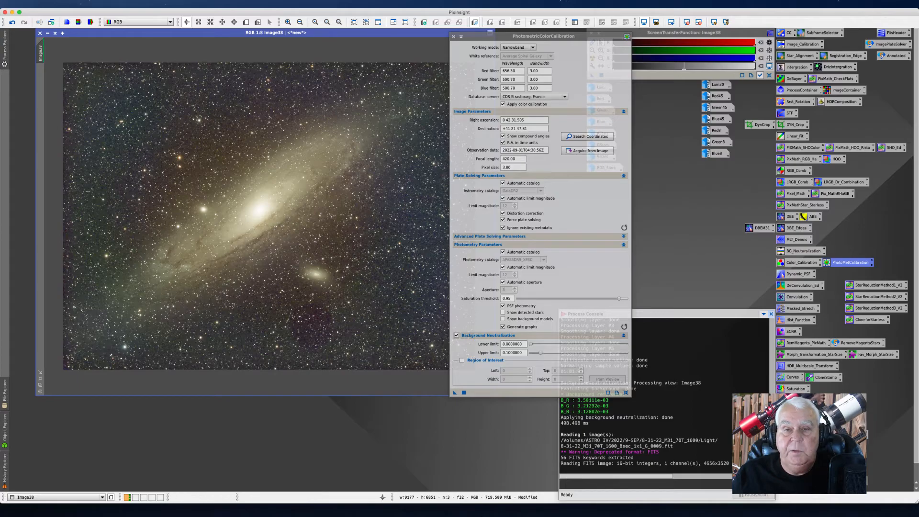
Step: Set the focal length to 672 and apply PhotometricColorCalibration to the RGB image
{"action": "double_click", "coordinate": [521, 159]}
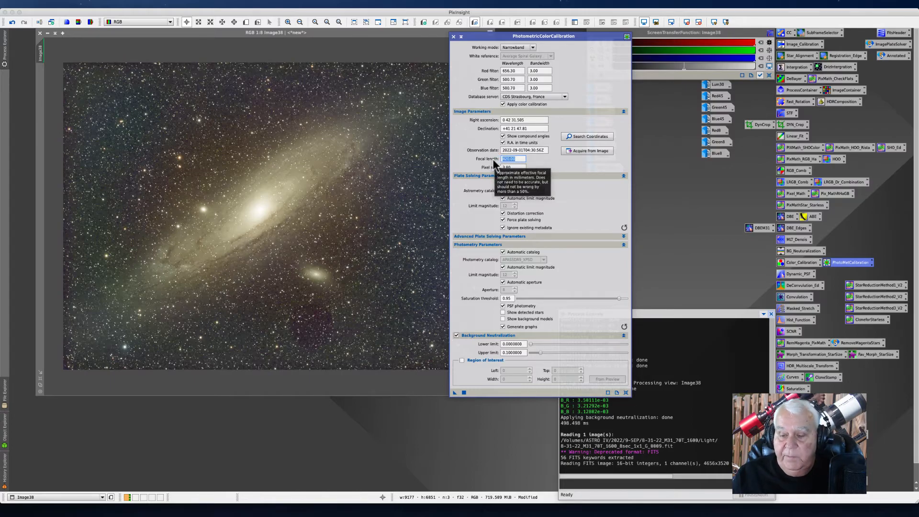
{"action": "type", "text": "672"}
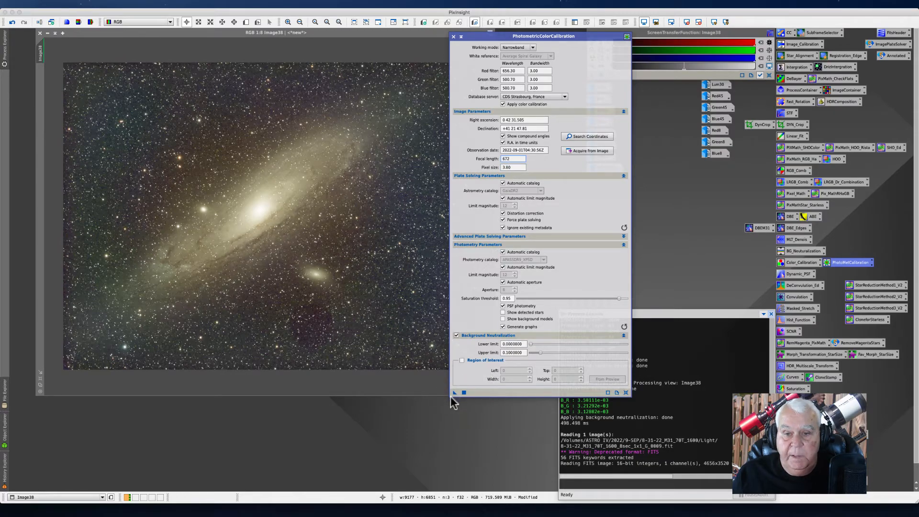
{"action": "left_click_drag", "start_coordinate": [454, 395], "coordinate": [210, 180]}
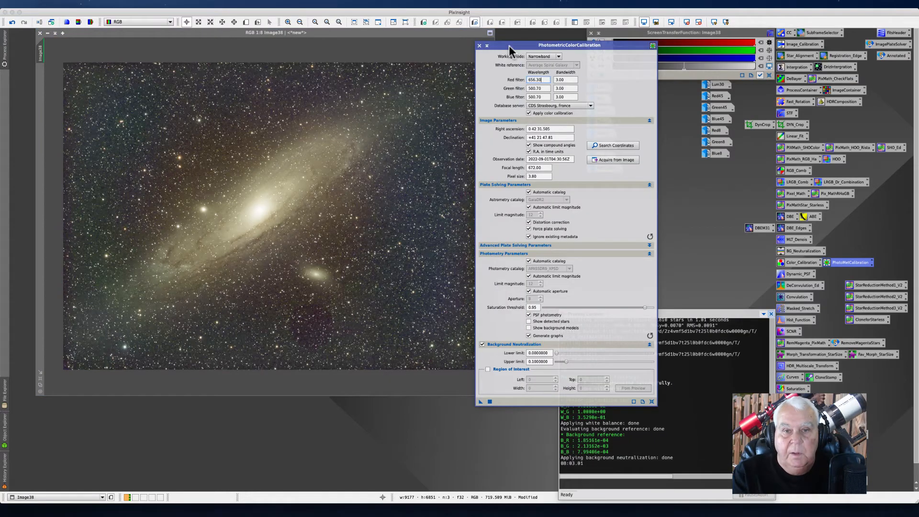
Step: Open the ColorCalibration process dialog over the RGB image
{"action": "left_click", "coordinate": [152, 38]}
{"action": "left_click_drag", "start_coordinate": [152, 38], "coordinate": [143, 46]}
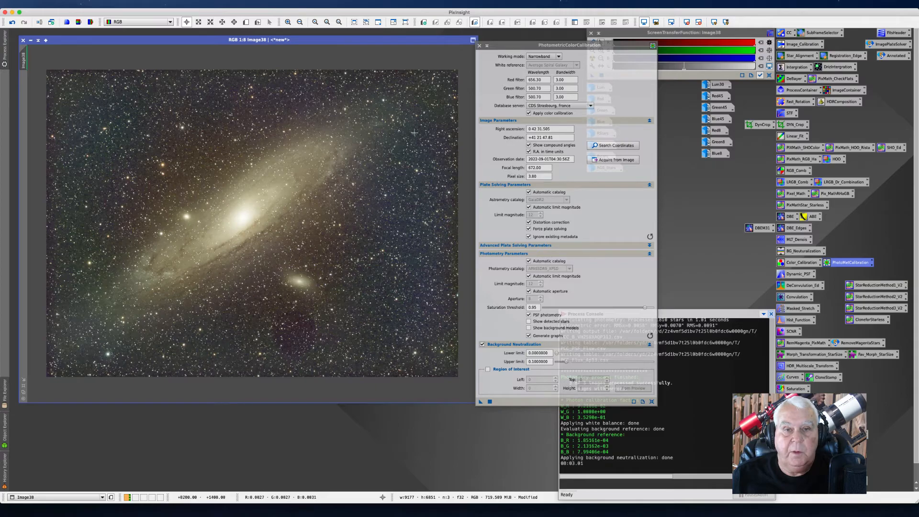
{"action": "left_click", "coordinate": [791, 265]}
{"action": "left_click_drag", "start_coordinate": [489, 66], "coordinate": [445, 67]}
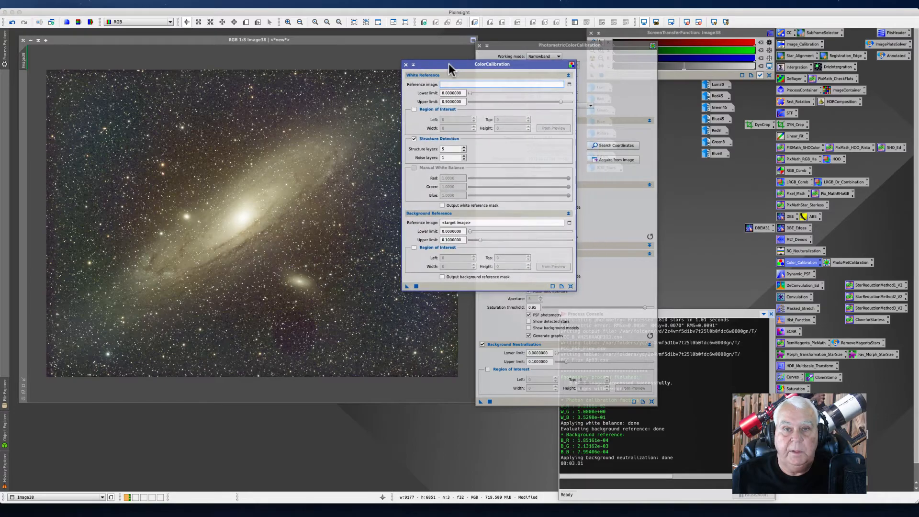
{"action": "left_click", "coordinate": [173, 4]}
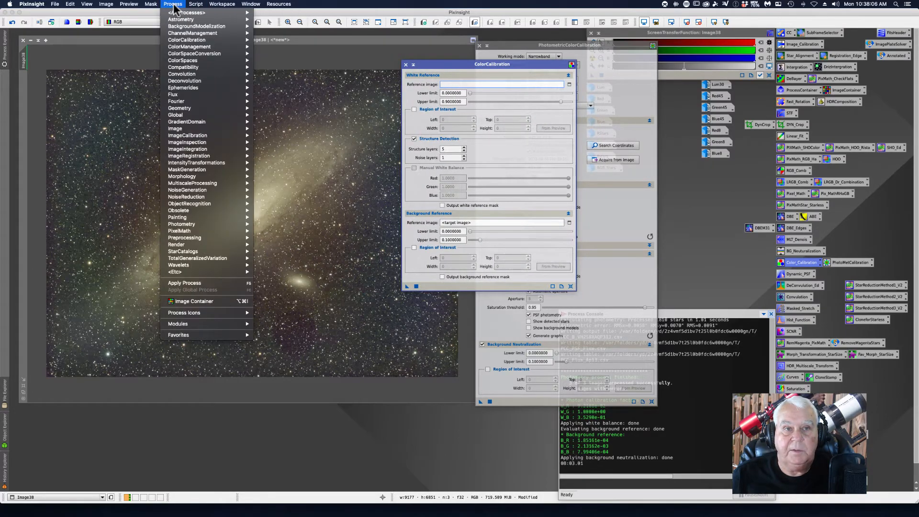
{"action": "mouse_move", "coordinate": [191, 12]}
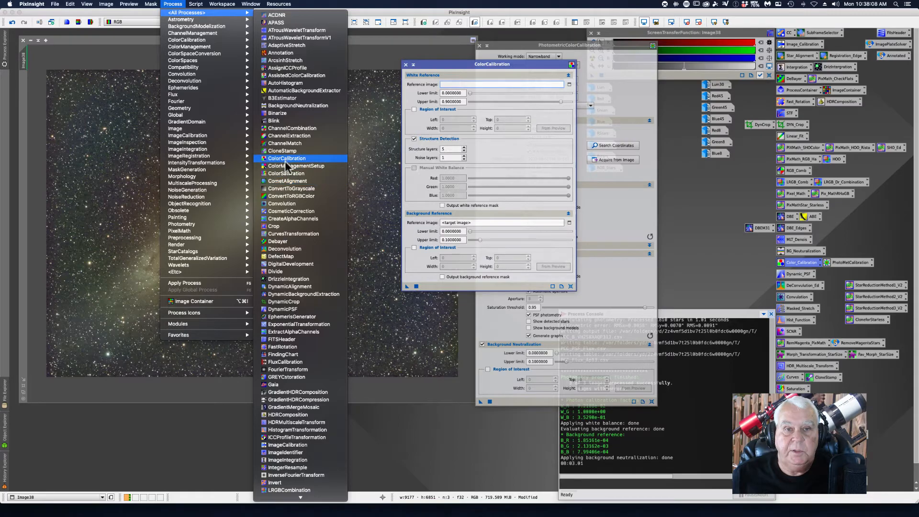
{"action": "left_click", "coordinate": [409, 51]}
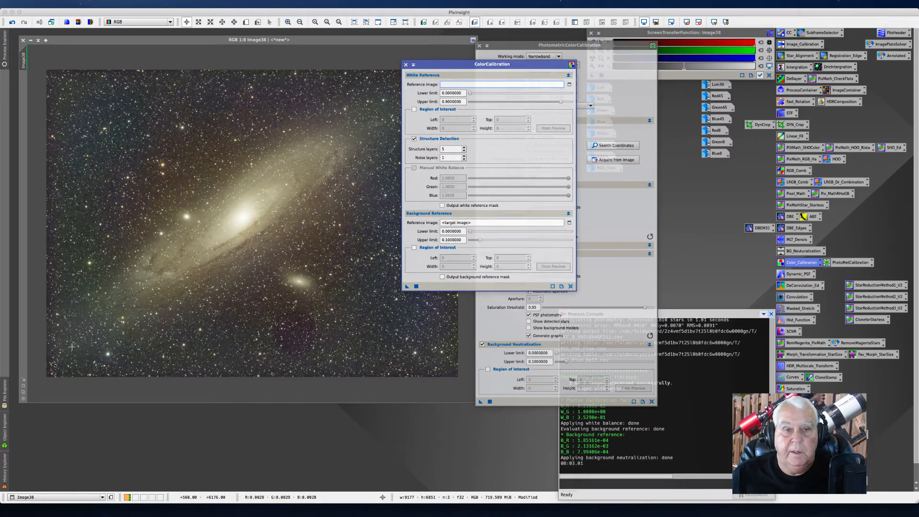
Step: Inspect the star colours of the RGB image at several zoom levels and close the ColorCalibration dialog
{"action": "left_click", "coordinate": [184, 192]}
{"action": "scroll", "coordinate": [184, 190], "scroll_direction": "up", "scroll_amount": 3}
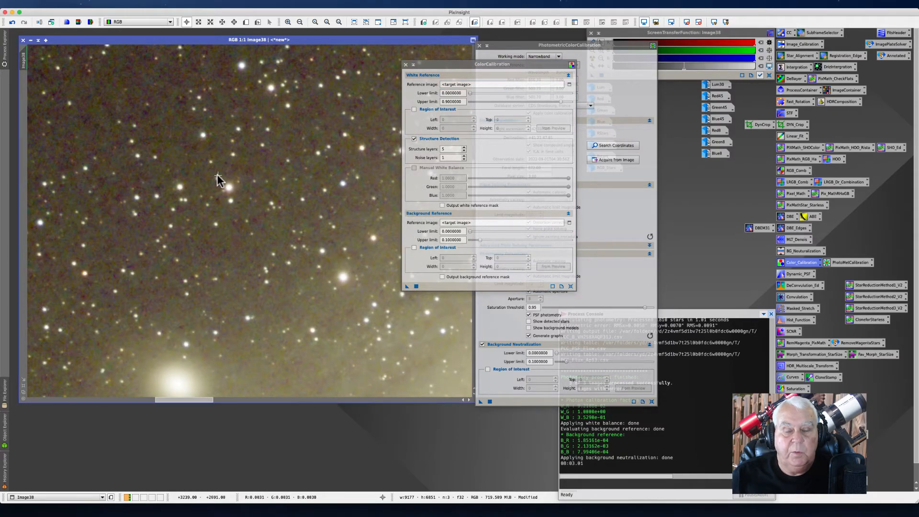
{"action": "scroll", "coordinate": [218, 179], "scroll_direction": "down", "scroll_amount": 2}
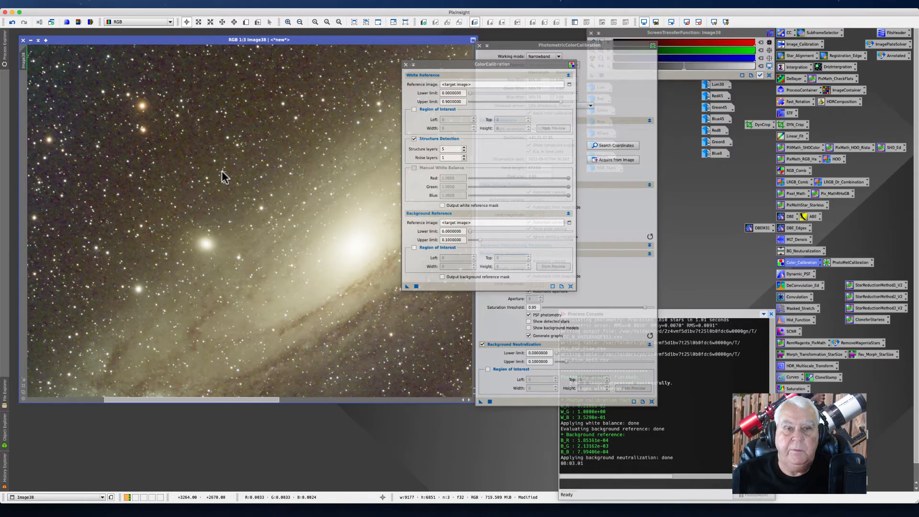
{"action": "scroll", "coordinate": [244, 229], "scroll_direction": "up", "scroll_amount": 4}
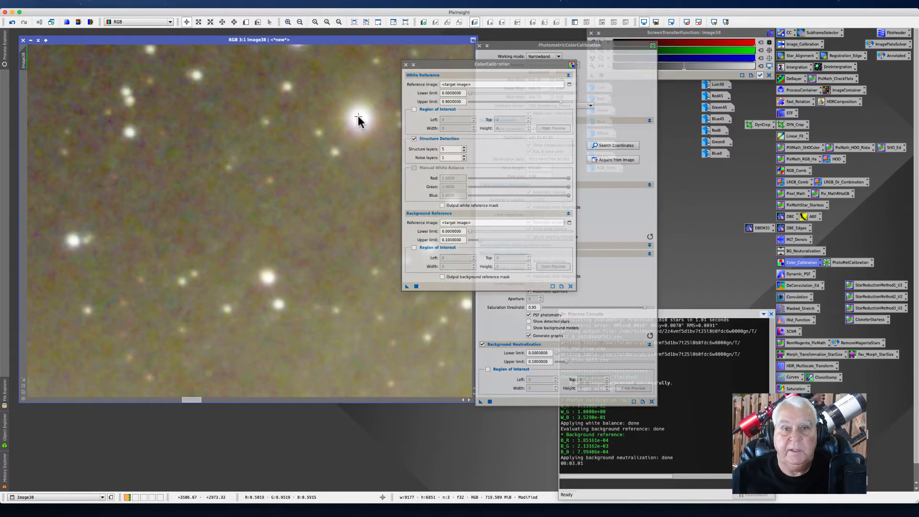
{"action": "scroll", "coordinate": [326, 134], "scroll_direction": "down", "scroll_amount": 3}
{"action": "scroll", "coordinate": [325, 135], "scroll_direction": "down", "scroll_amount": 5}
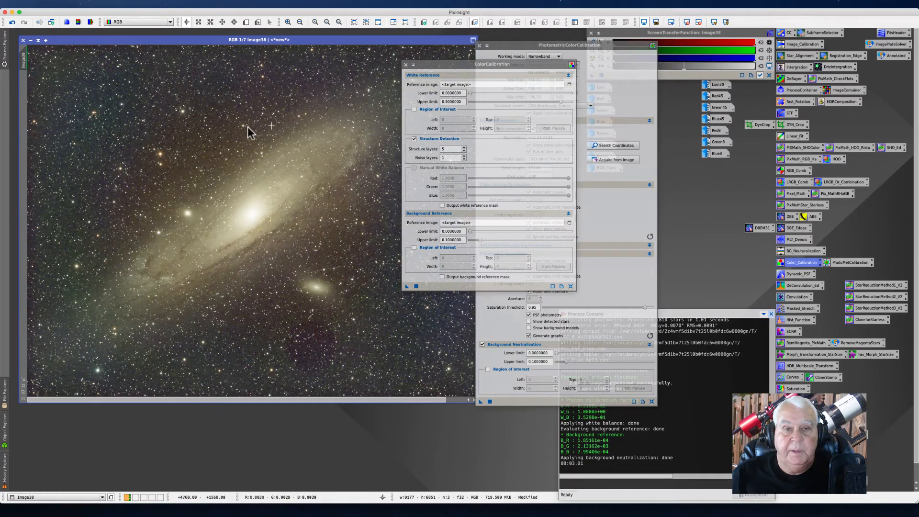
{"action": "scroll", "coordinate": [267, 125], "scroll_direction": "down", "scroll_amount": 1}
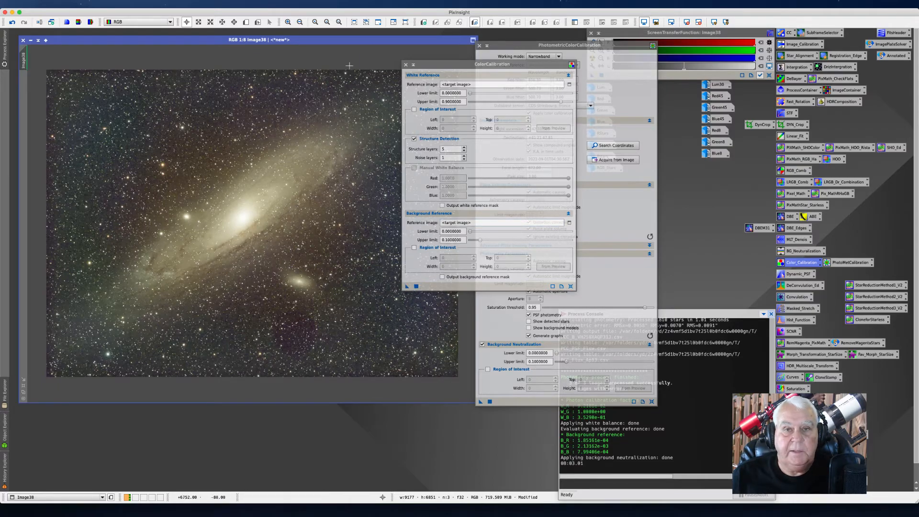
{"action": "left_click_drag", "start_coordinate": [440, 64], "coordinate": [444, 64]}
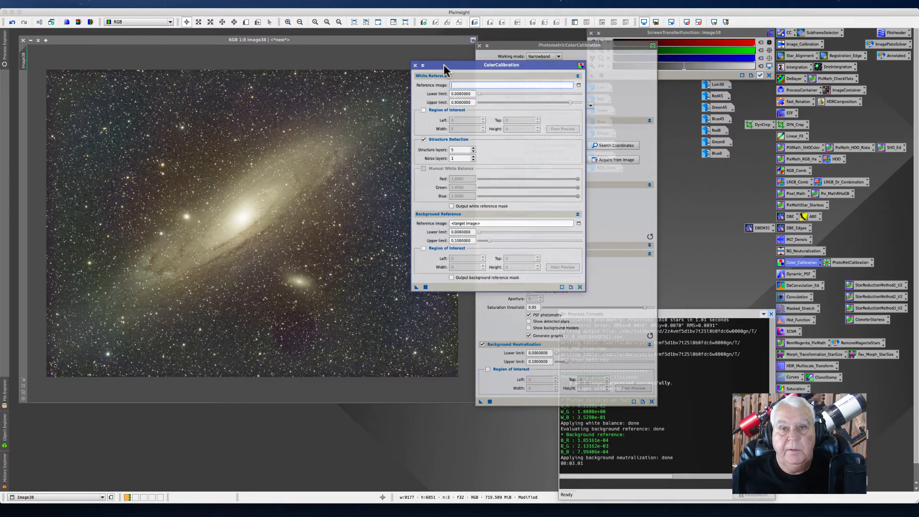
{"action": "left_click", "coordinate": [411, 64]}
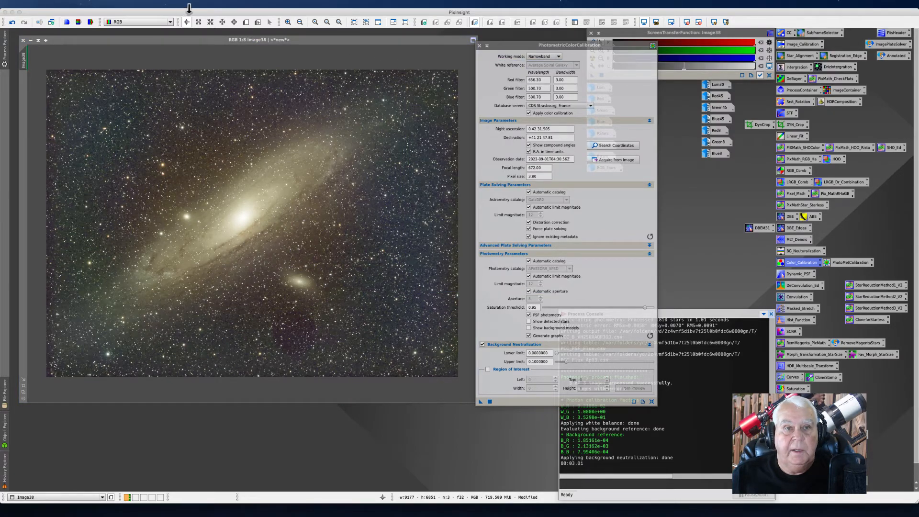
{"action": "left_click", "coordinate": [196, 4]}
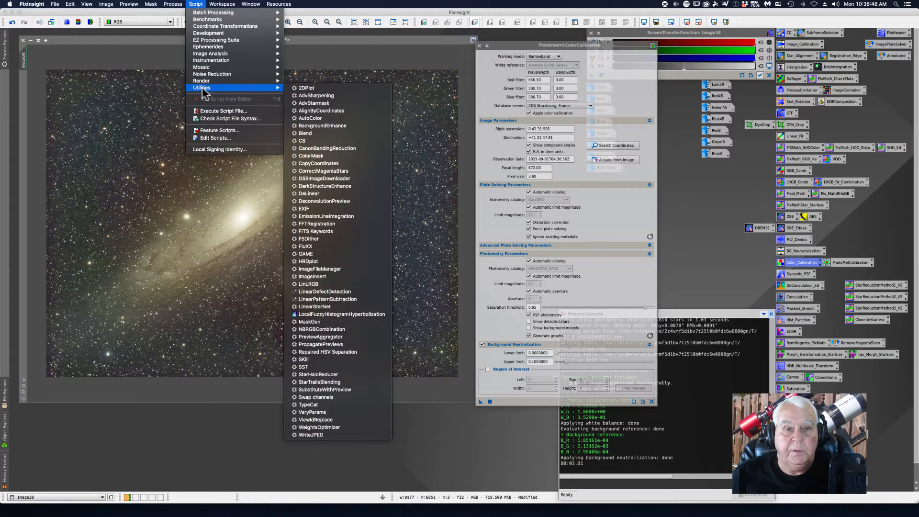
{"action": "mouse_move", "coordinate": [225, 89]}
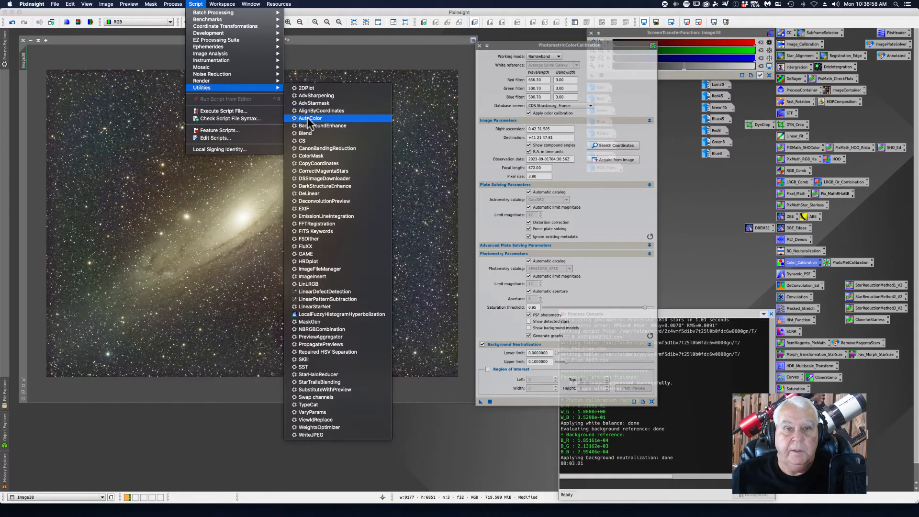
{"action": "left_click", "coordinate": [372, 38]}
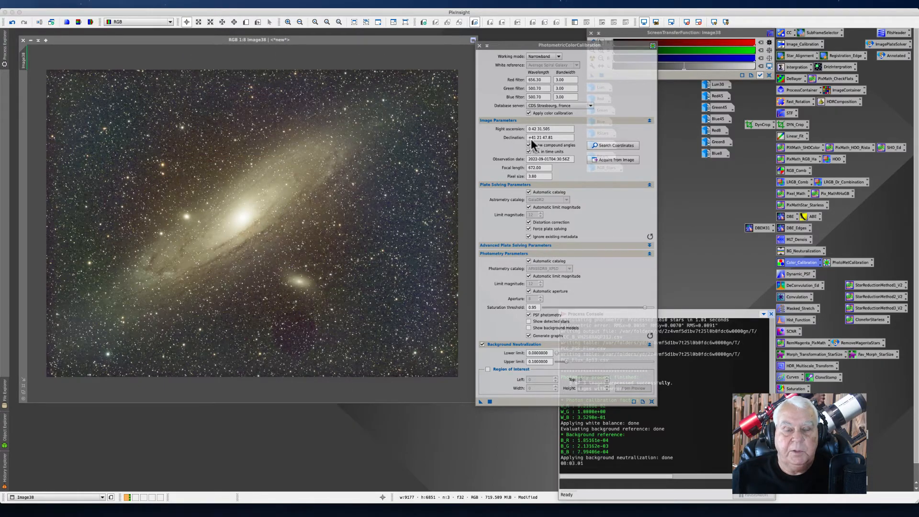
Step: Close the PhotometricColorCalibration dialog
{"action": "left_click_drag", "start_coordinate": [510, 47], "coordinate": [514, 40]}
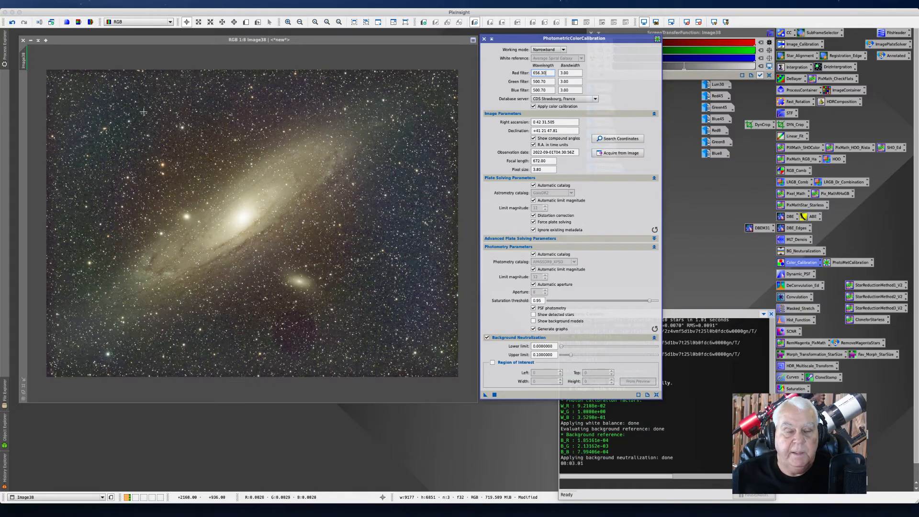
{"action": "left_click_drag", "start_coordinate": [515, 38], "coordinate": [527, 38]}
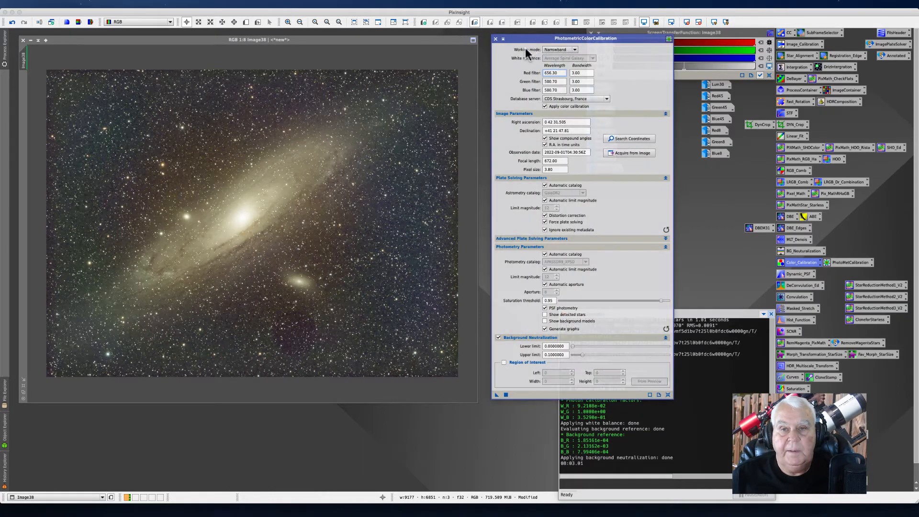
{"action": "left_click", "coordinate": [496, 39]}
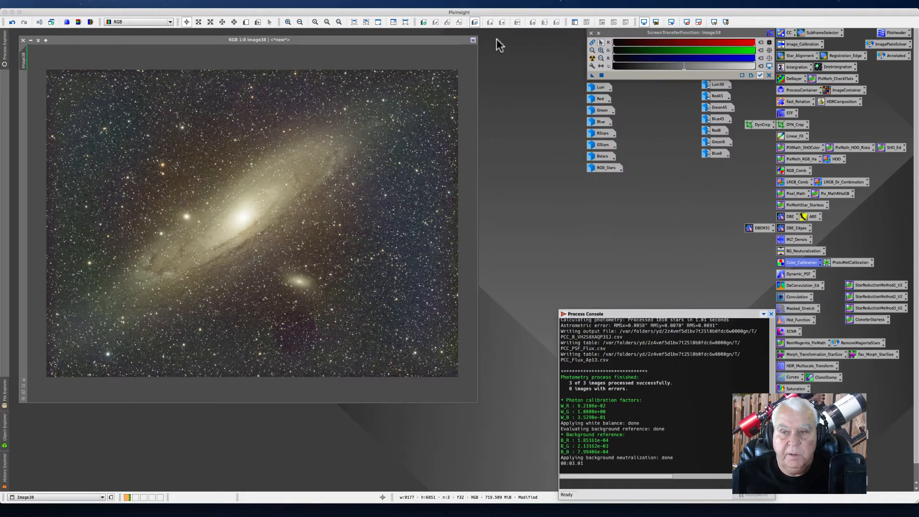
Step: Rename the RGB image's identifier to RGB_Linear
{"action": "left_click_drag", "start_coordinate": [182, 40], "coordinate": [229, 38]}
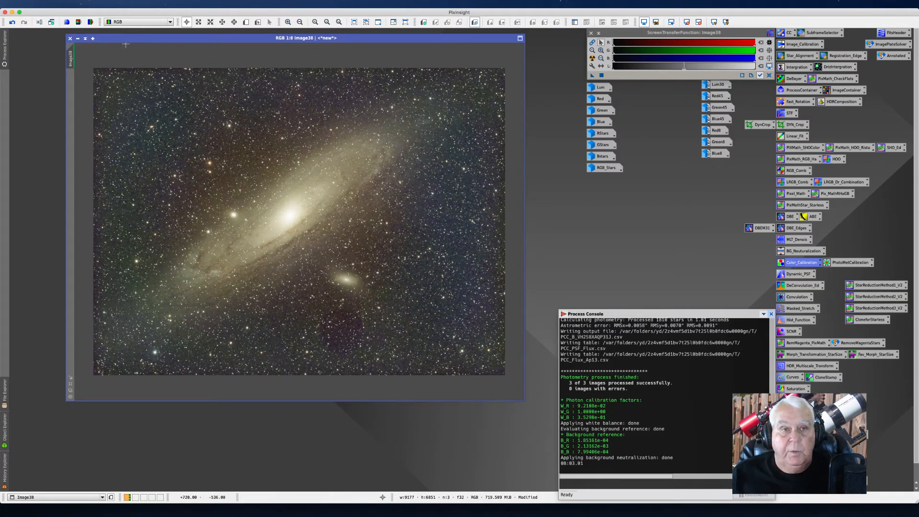
{"action": "left_click_drag", "start_coordinate": [151, 38], "coordinate": [119, 34]}
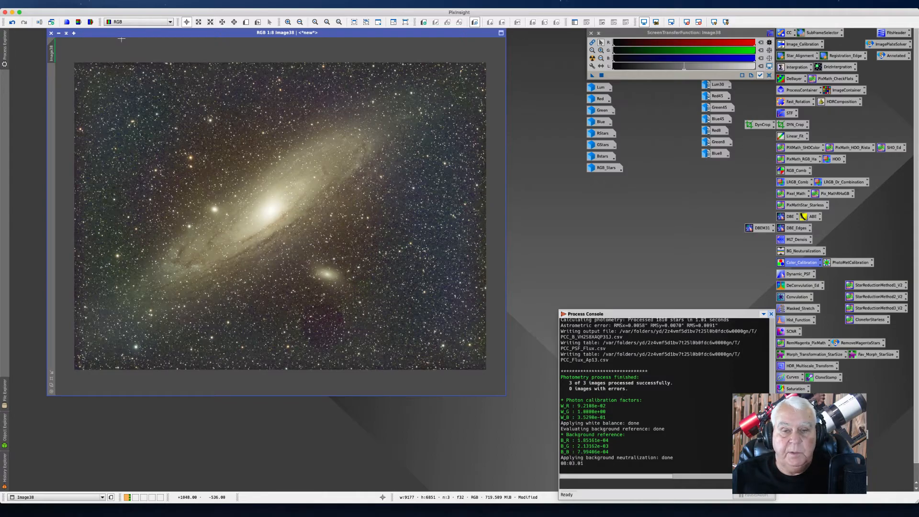
{"action": "left_click_drag", "start_coordinate": [128, 35], "coordinate": [254, 71]}
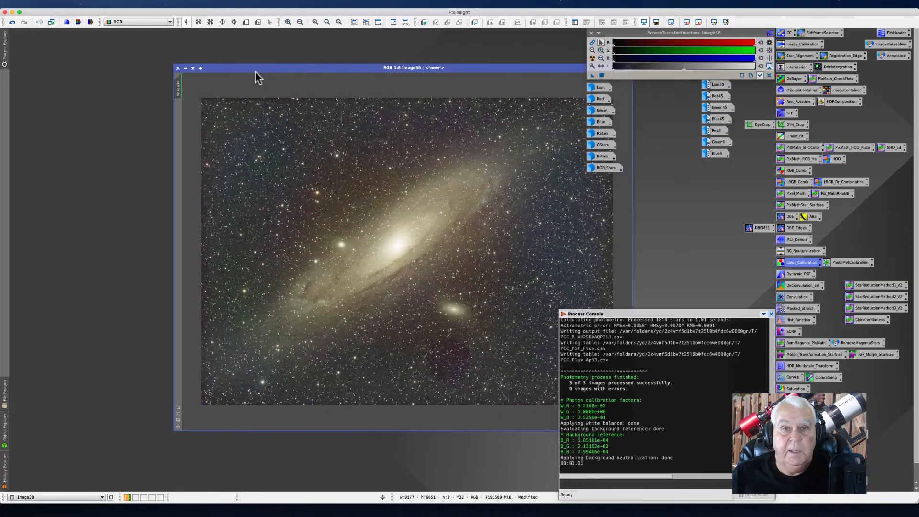
{"action": "right_click", "coordinate": [180, 92]}
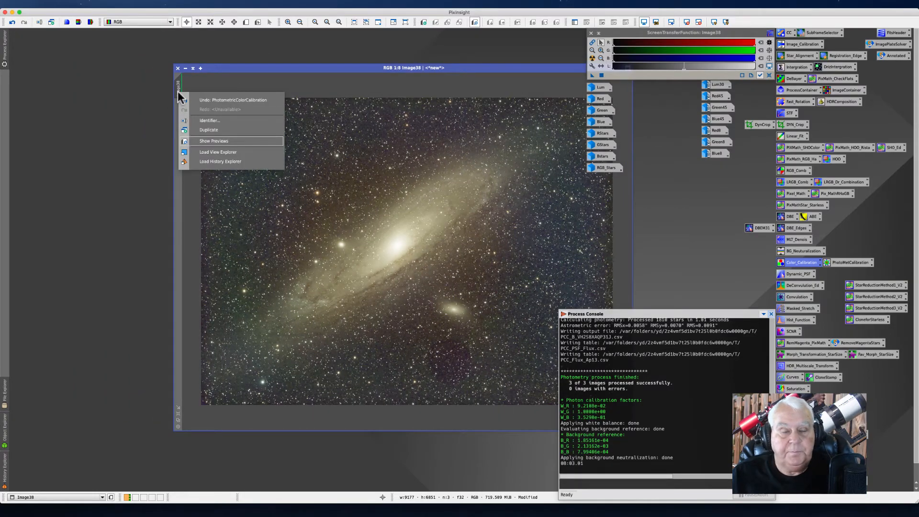
{"action": "left_click", "coordinate": [210, 120]}
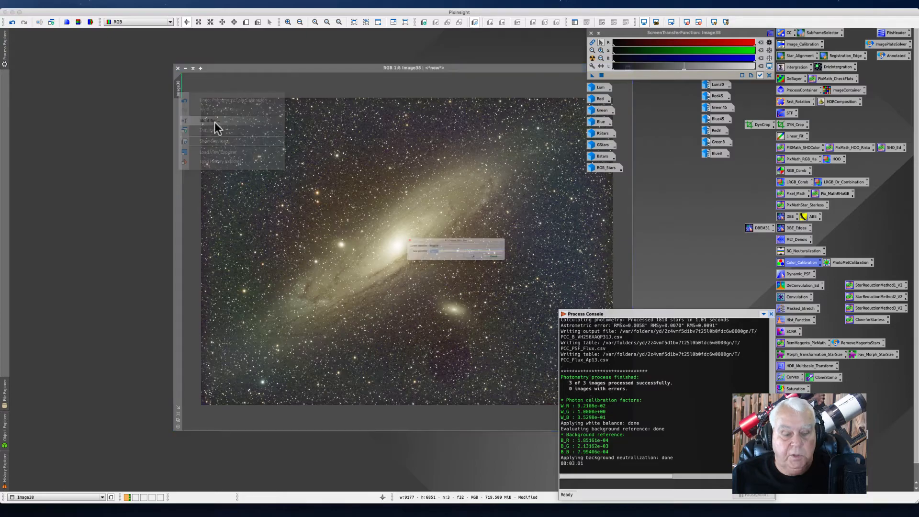
{"action": "type", "text": "RGB_Linear"}
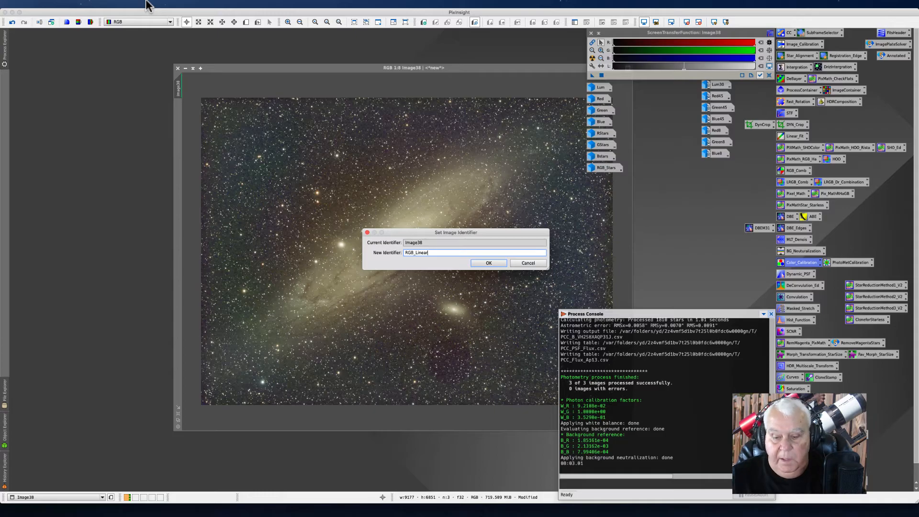
{"action": "key", "text": "Return"}
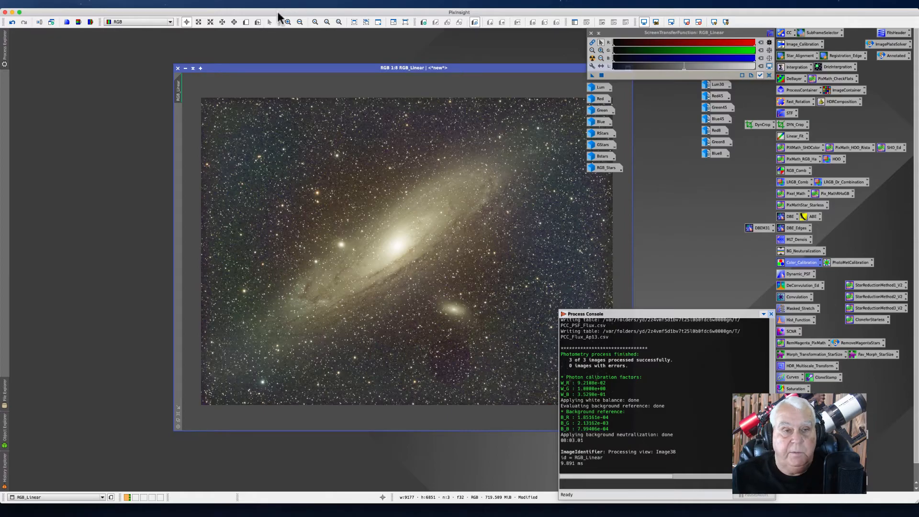
Step: Duplicate the RGB_Linear image and minimize the original to an icon
{"action": "mouse_move", "coordinate": [175, 92]}
{"action": "left_mouse_down"}
{"action": "mouse_move", "coordinate": [70, 98]}
{"action": "mouse_move", "coordinate": [78, 75]}
{"action": "mouse_move", "coordinate": [71, 69]}
{"action": "left_mouse_up"}
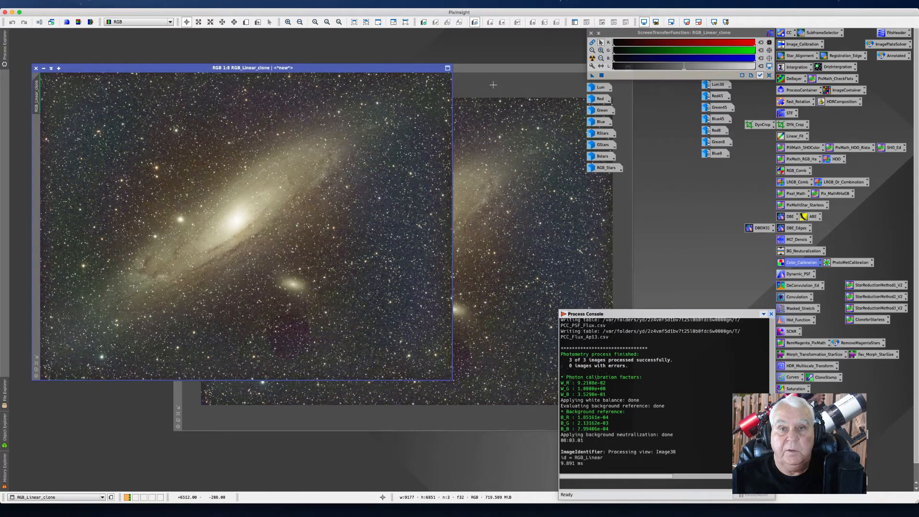
{"action": "left_click_drag", "start_coordinate": [496, 75], "coordinate": [529, 68]}
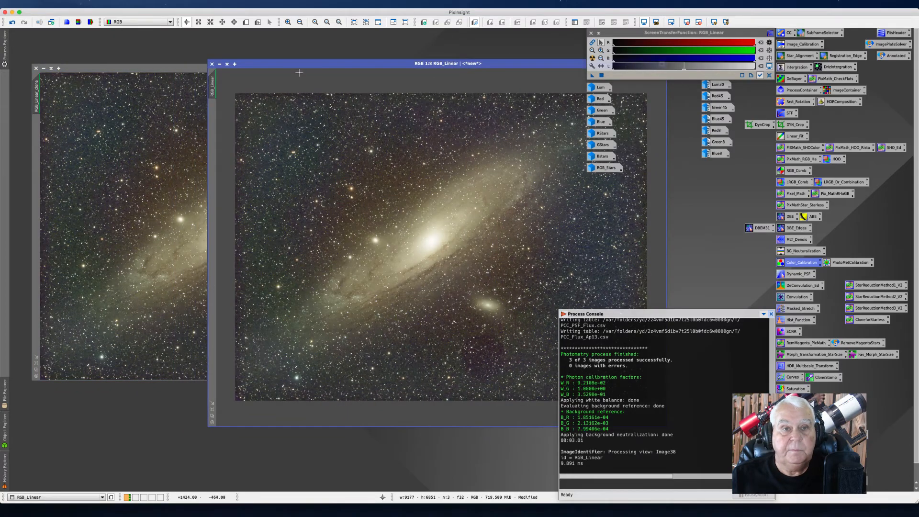
{"action": "left_click", "coordinate": [219, 64]}
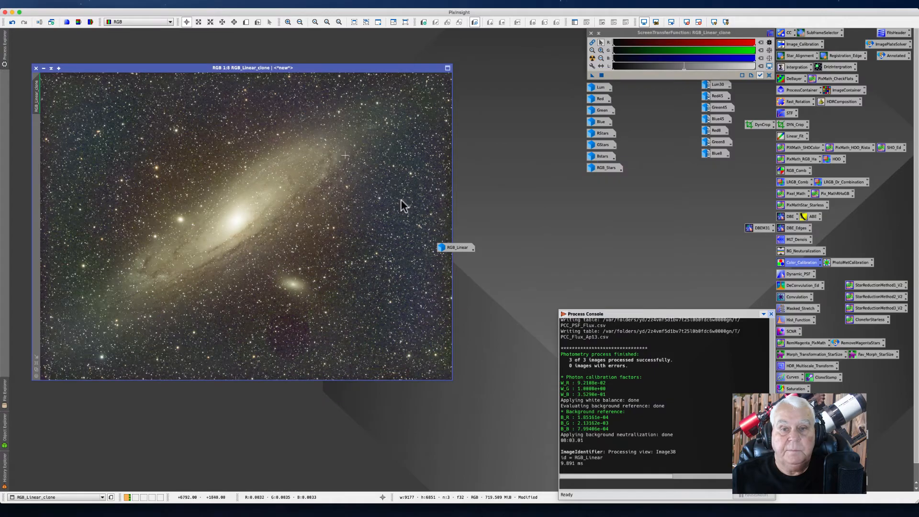
Step: Duplicate the RGB_Linear_clone image again and minimize the first clone to an icon
{"action": "left_click_drag", "start_coordinate": [456, 247], "coordinate": [607, 181]}
{"action": "left_click_drag", "start_coordinate": [115, 67], "coordinate": [313, 103]}
{"action": "left_click_drag", "start_coordinate": [242, 128], "coordinate": [103, 117]}
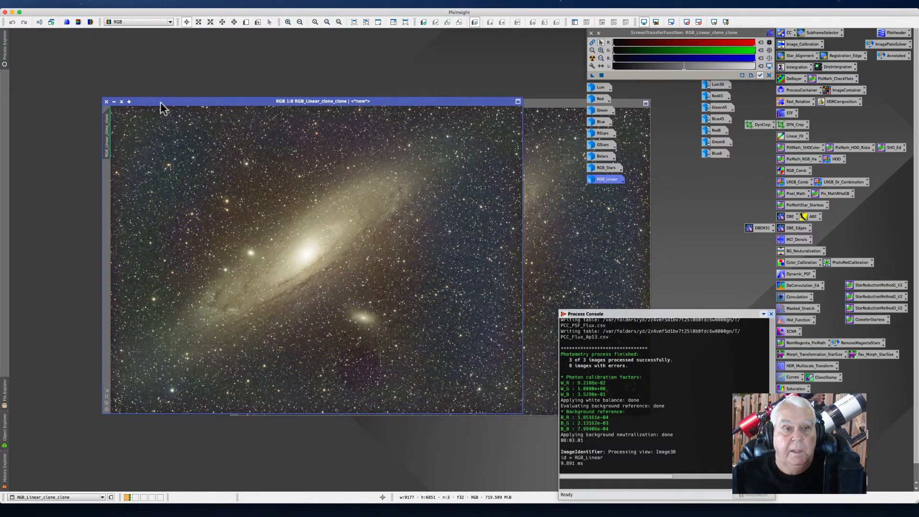
{"action": "left_click_drag", "start_coordinate": [160, 101], "coordinate": [83, 87]}
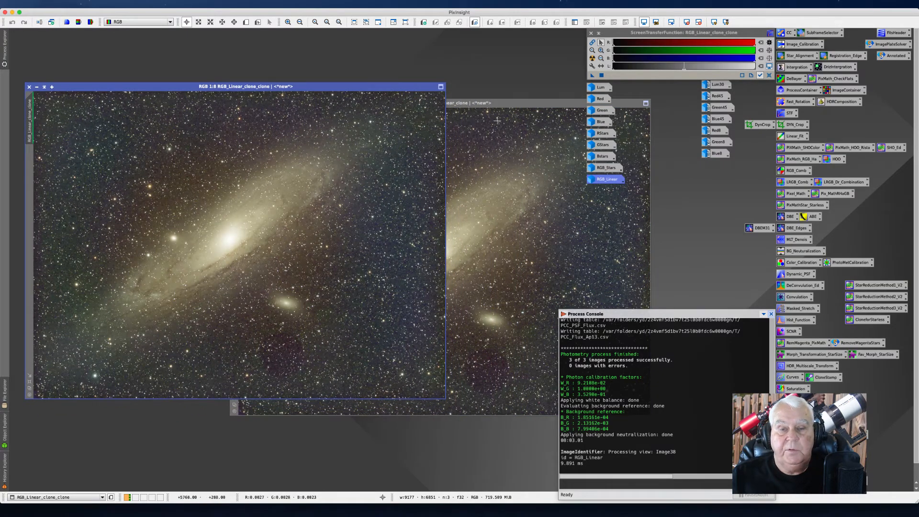
{"action": "left_click_drag", "start_coordinate": [492, 103], "coordinate": [516, 141]}
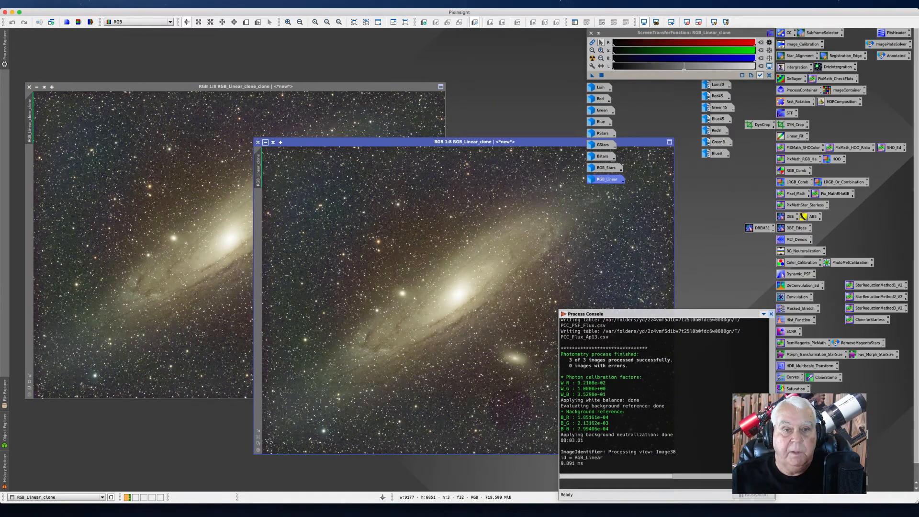
{"action": "left_click", "coordinate": [265, 143]}
{"action": "left_click_drag", "start_coordinate": [481, 297], "coordinate": [482, 53]}
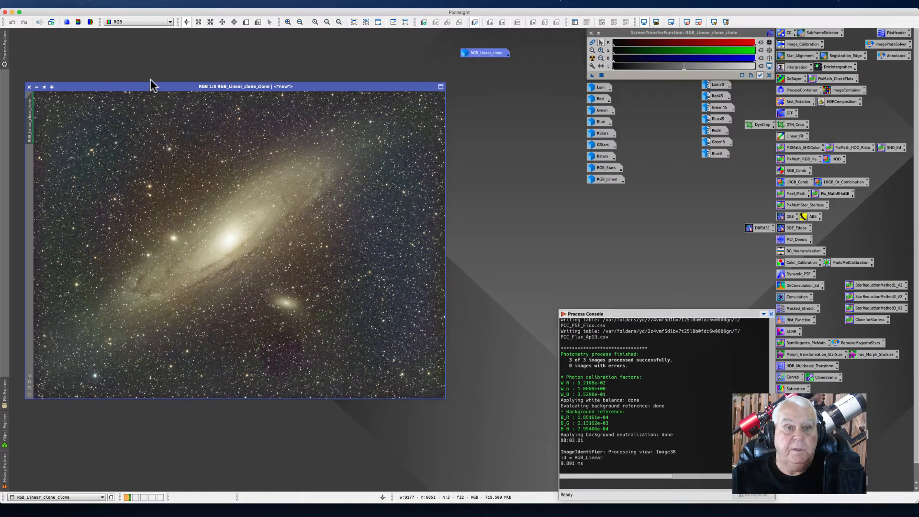
{"action": "left_click_drag", "start_coordinate": [129, 87], "coordinate": [174, 77]}
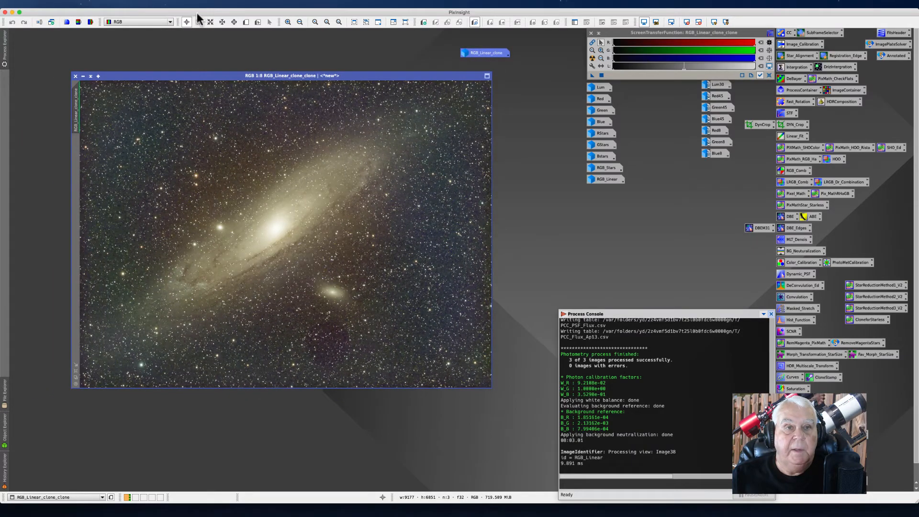
Step: Stretch the RGB_Linear_clone_clone image with the EZ Soft Stretch script
{"action": "left_click", "coordinate": [196, 4]}
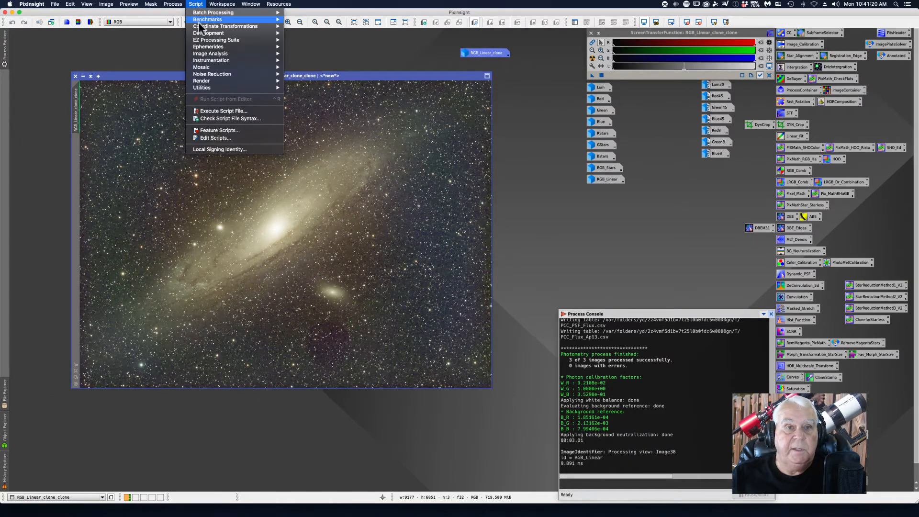
{"action": "mouse_move", "coordinate": [204, 40]}
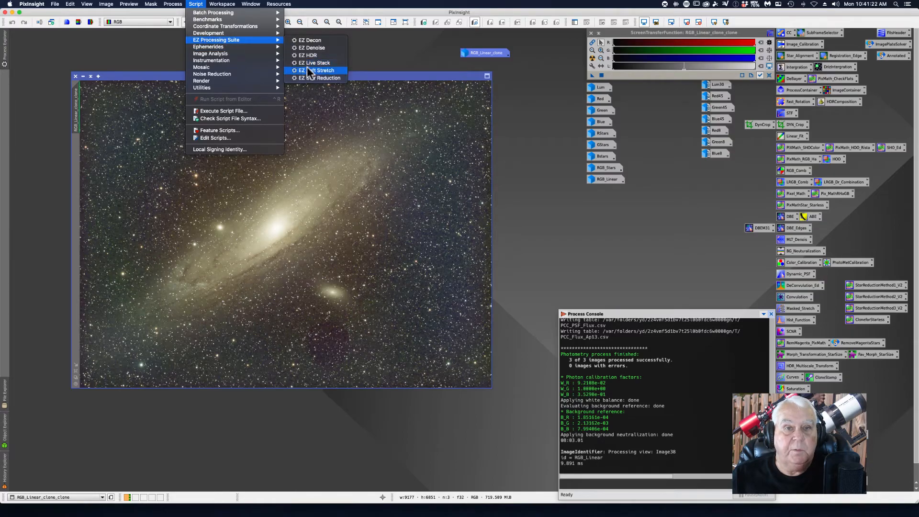
{"action": "mouse_move", "coordinate": [244, 34]}
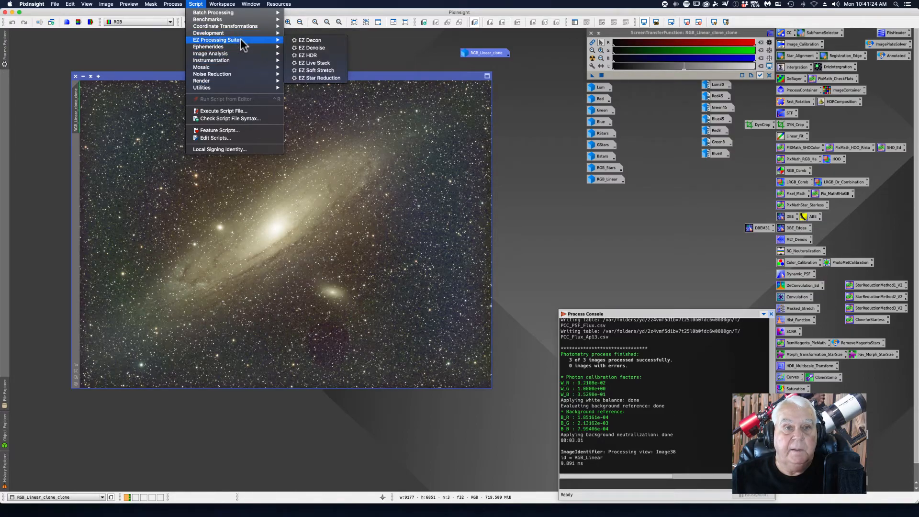
{"action": "left_click", "coordinate": [310, 72]}
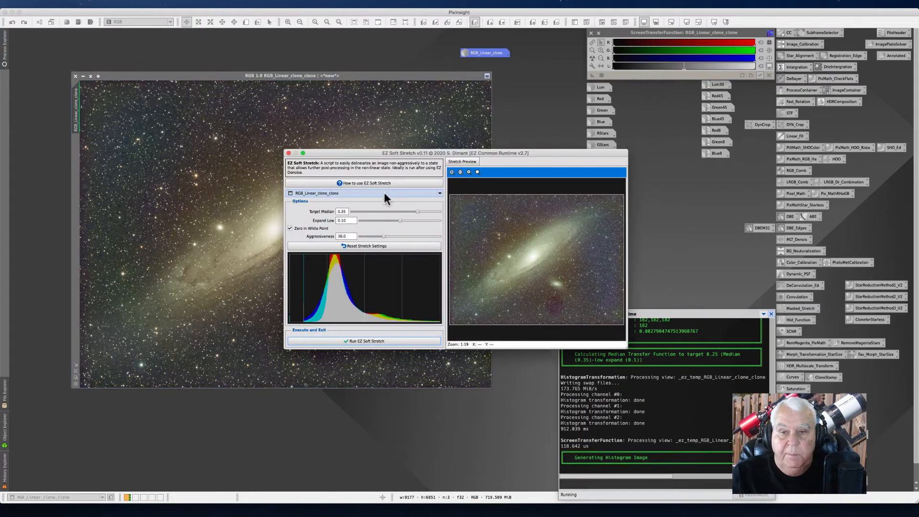
{"action": "left_click_drag", "start_coordinate": [342, 153], "coordinate": [303, 100]}
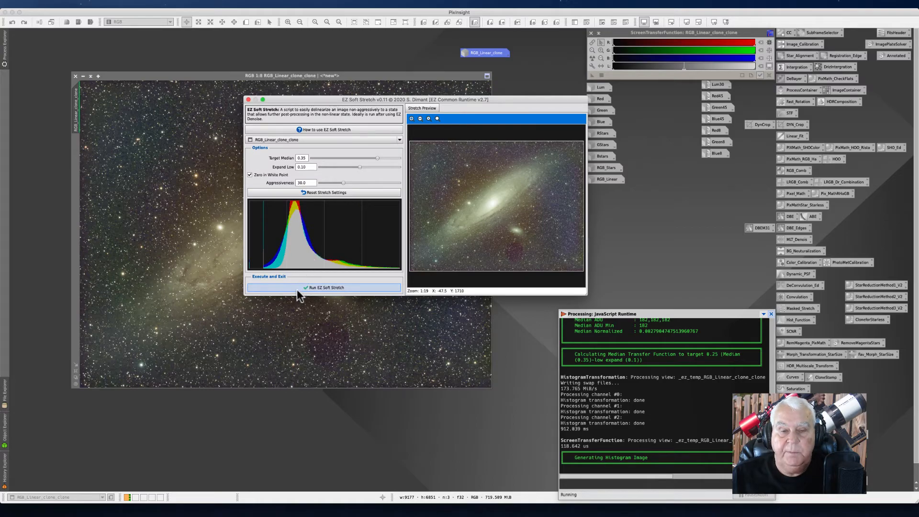
{"action": "left_click", "coordinate": [313, 288]}
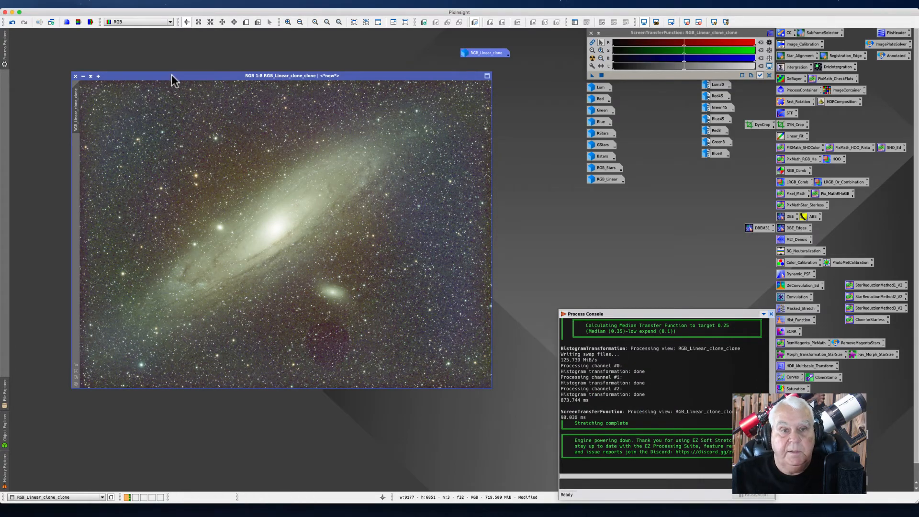
{"action": "left_click_drag", "start_coordinate": [171, 76], "coordinate": [115, 44]}
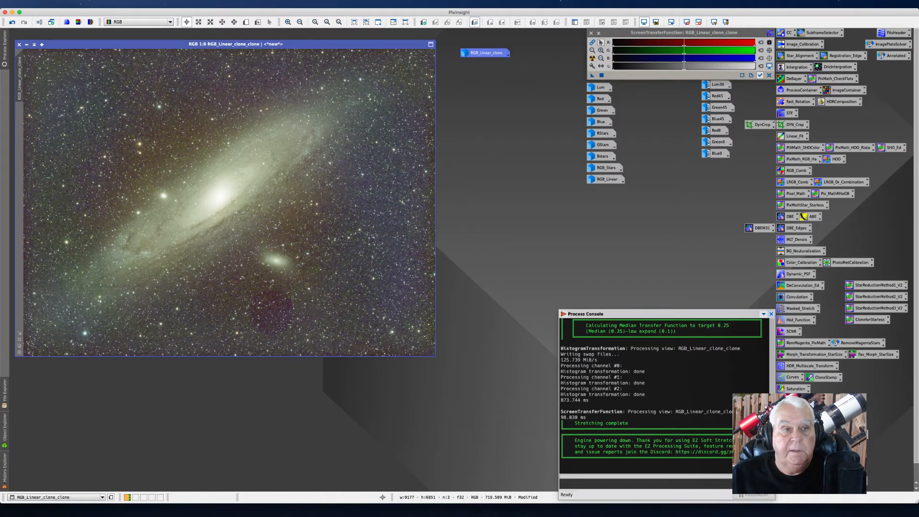
Step: Rename the RGB_Linear_clone_clone image's identifier to RGB_NonLin_EZstretch
{"action": "right_click", "coordinate": [18, 79]}
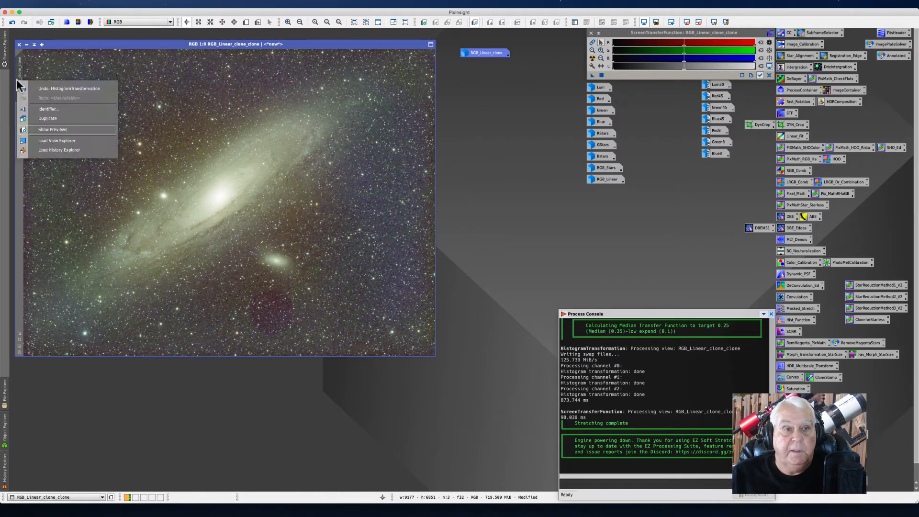
{"action": "left_click", "coordinate": [50, 108]}
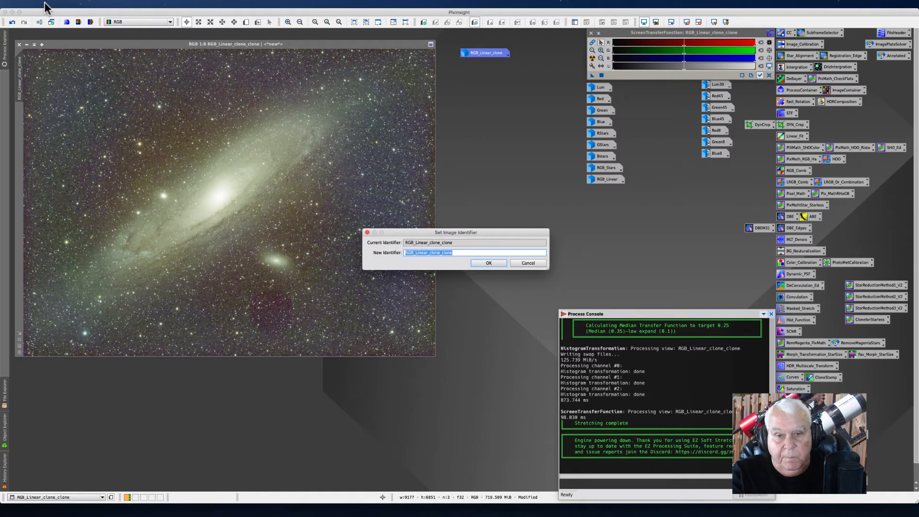
{"action": "key", "text": "Right"}
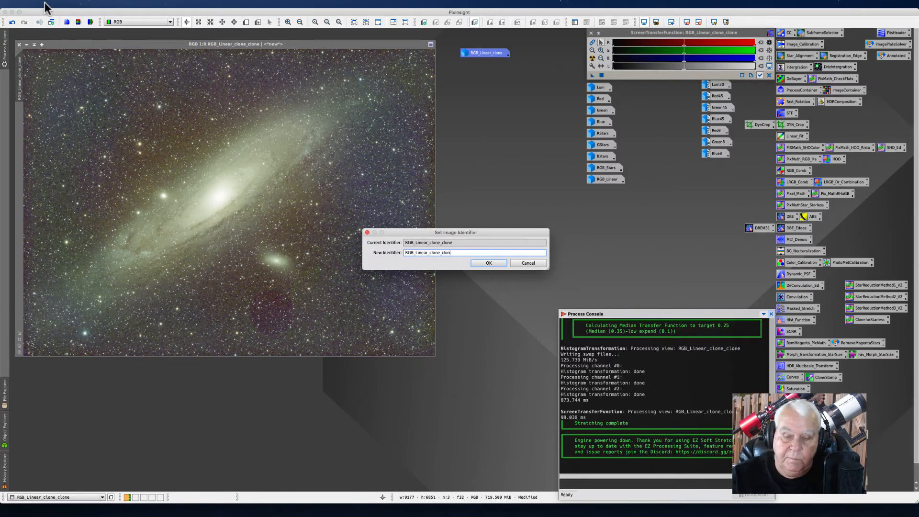
{"action": "key", "text": "BackSpace"}
{"action": "key", "text": "BackSpace"}
{"action": "key", "text": "BackSpace"}
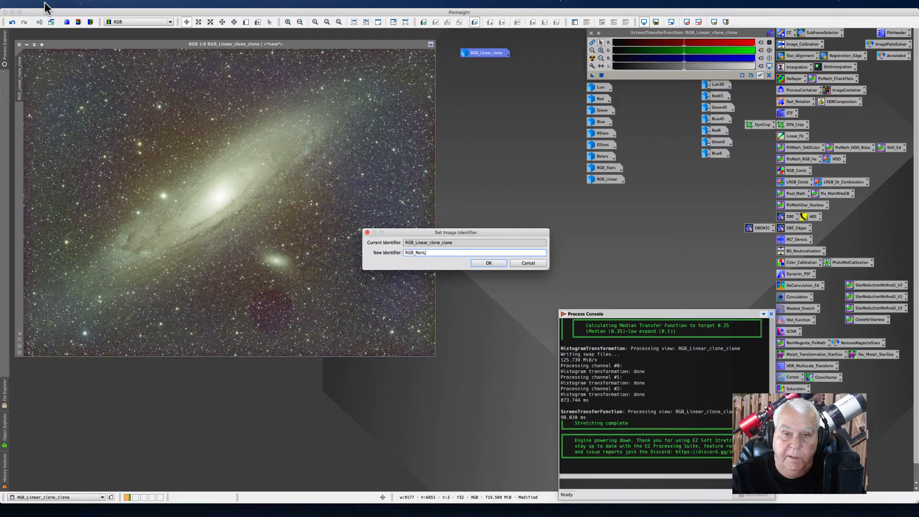
{"action": "type", "text": "Z"}
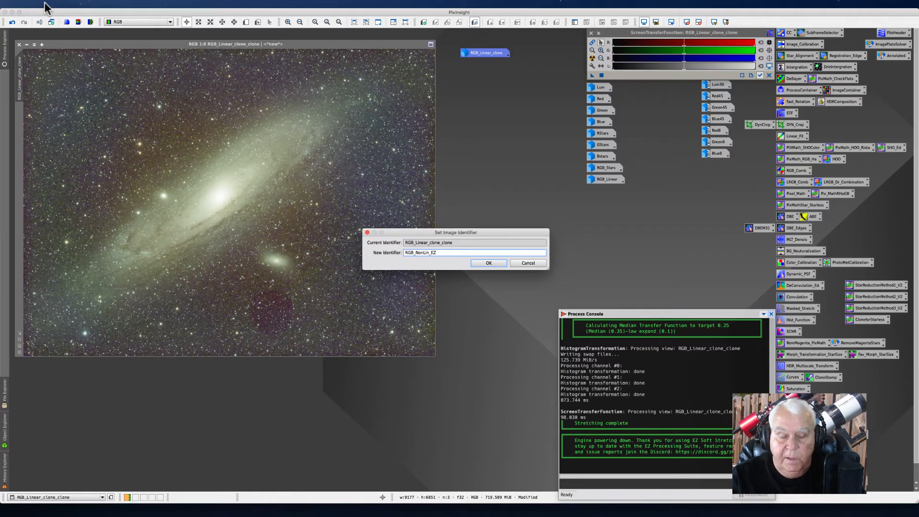
{"action": "type", "text": "Stretch"}
{"action": "key", "text": "Return"}
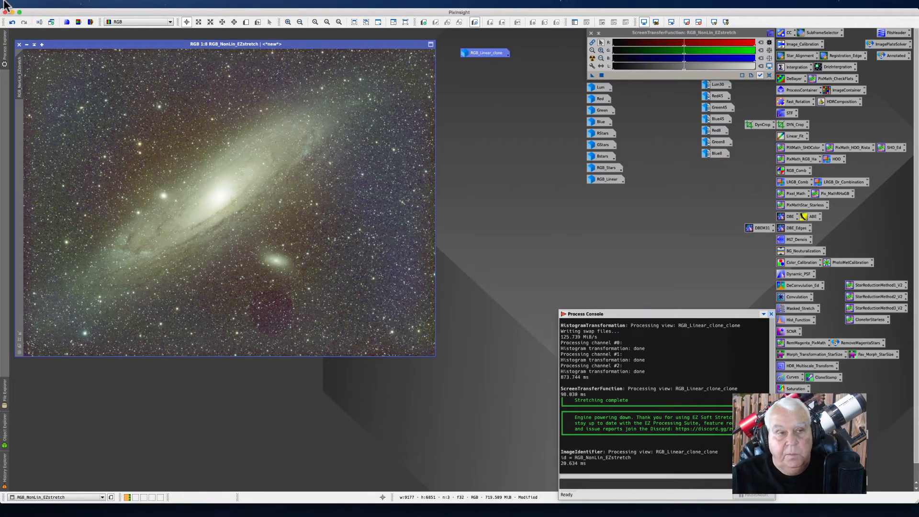
Step: Minimize RGB_NonLin_EZstretch to an icon and place it with the other image icons
{"action": "left_click", "coordinate": [26, 45]}
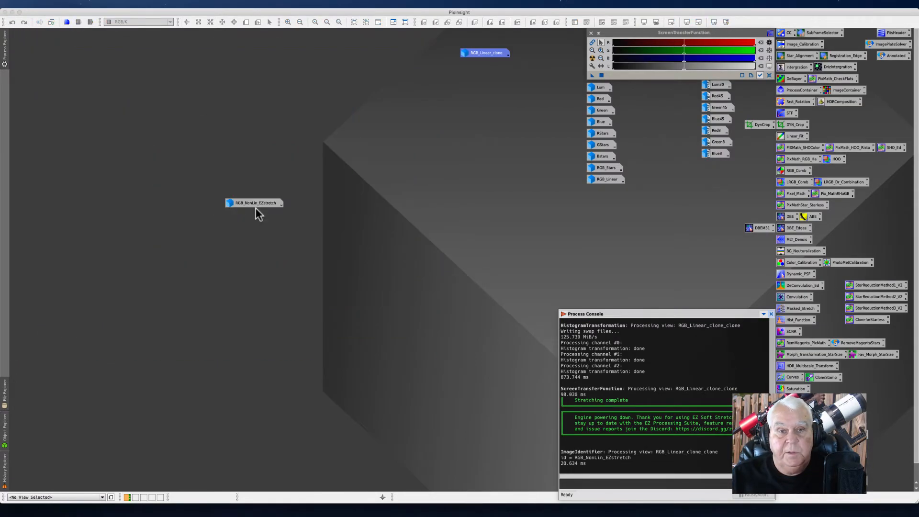
{"action": "left_click_drag", "start_coordinate": [253, 201], "coordinate": [616, 191]}
Step: Restore the RGB_Linear_clone image from its icon and reset its screen transfer function
{"action": "double_click", "coordinate": [476, 53]}
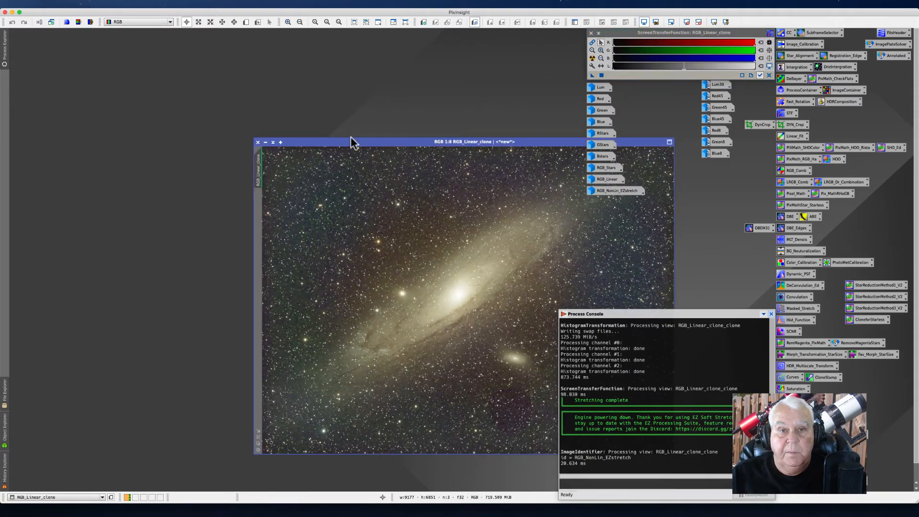
{"action": "left_click_drag", "start_coordinate": [353, 141], "coordinate": [203, 72]}
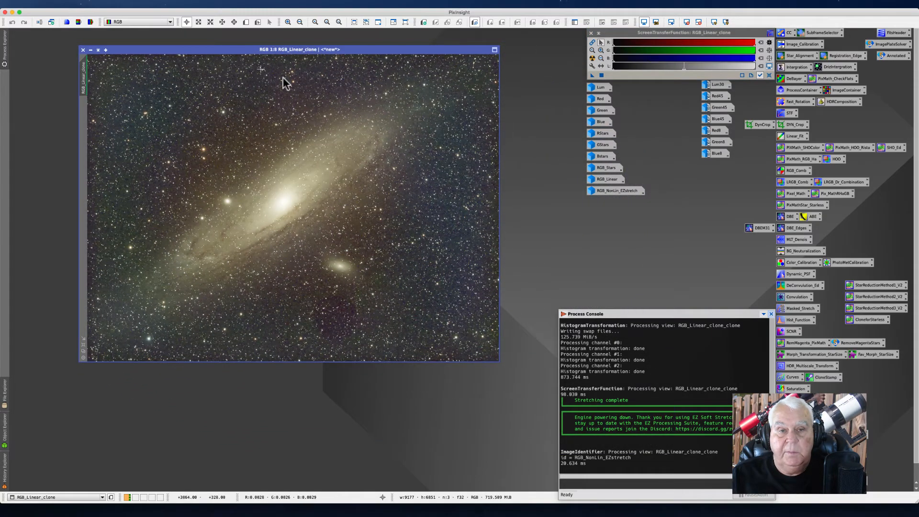
{"action": "left_click", "coordinate": [769, 75]}
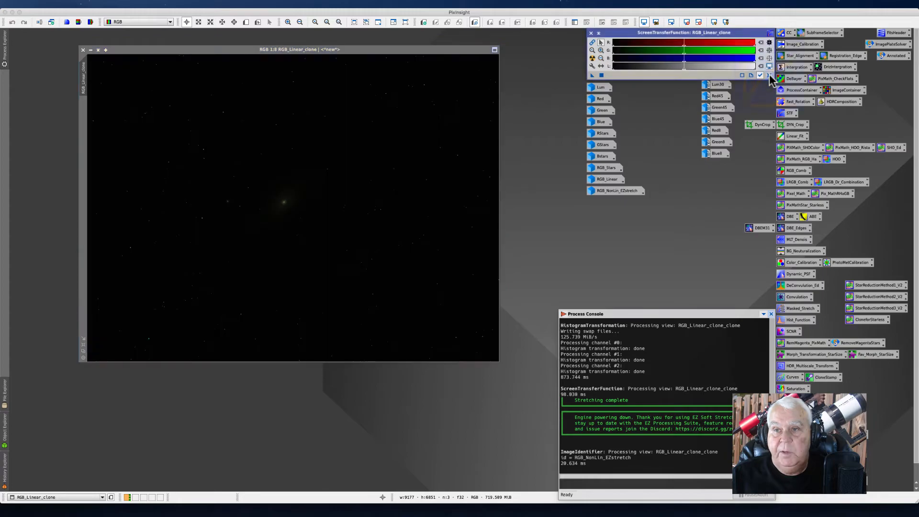
{"action": "double_click", "coordinate": [796, 321]}
{"action": "left_click_drag", "start_coordinate": [511, 61], "coordinate": [565, 121]}
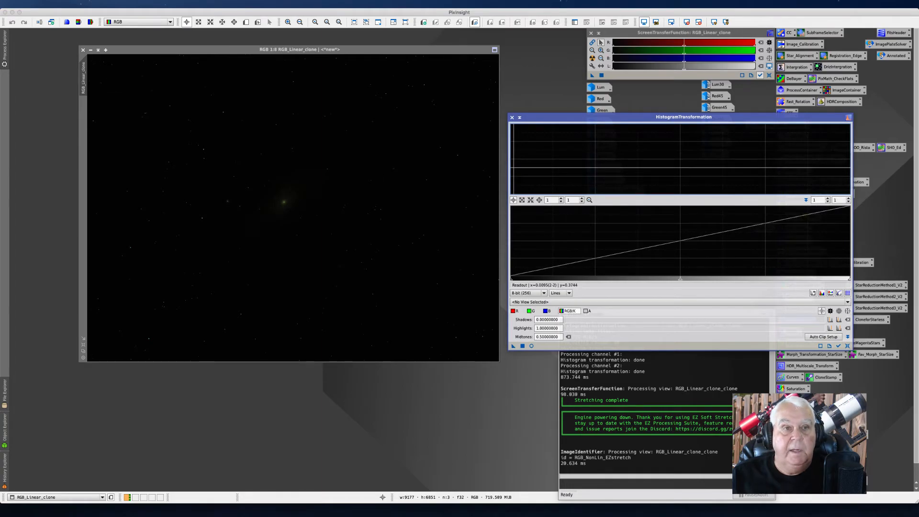
{"action": "left_click", "coordinate": [173, 4]}
{"action": "mouse_move", "coordinate": [185, 14]}
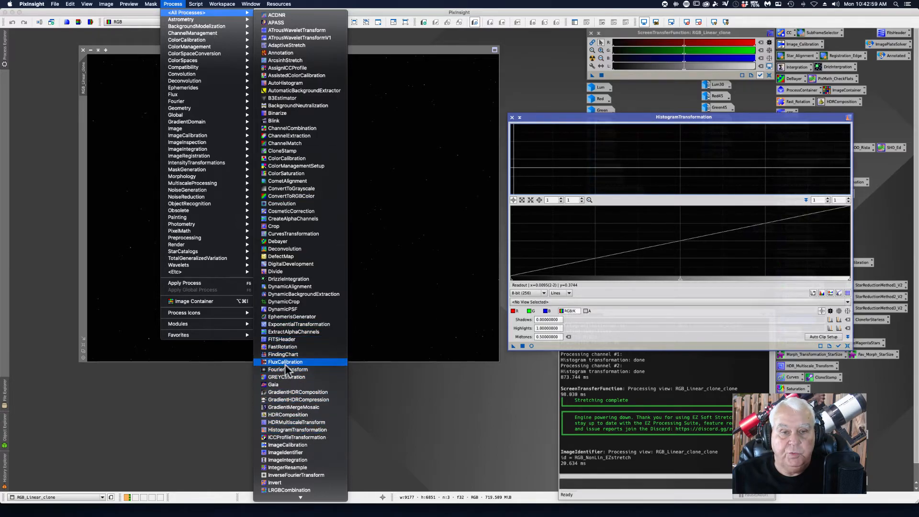
{"action": "left_click", "coordinate": [299, 430]}
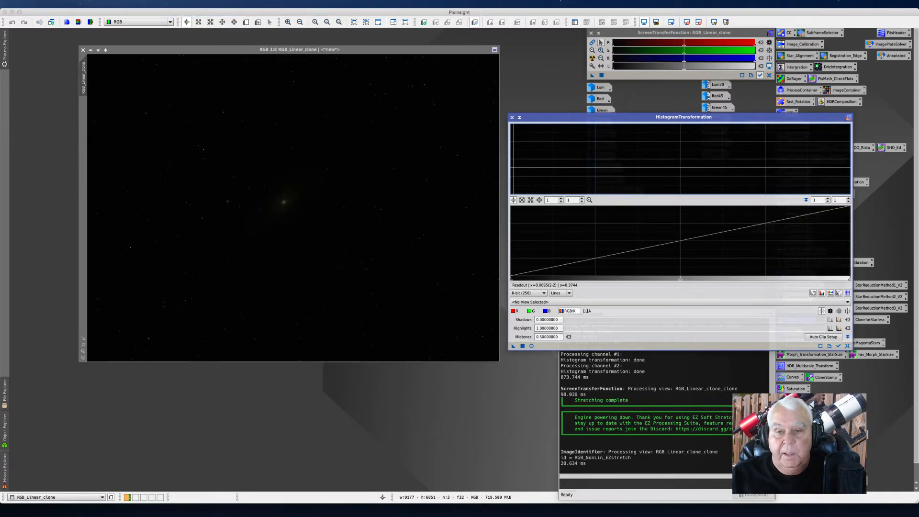
{"action": "left_click", "coordinate": [531, 346]}
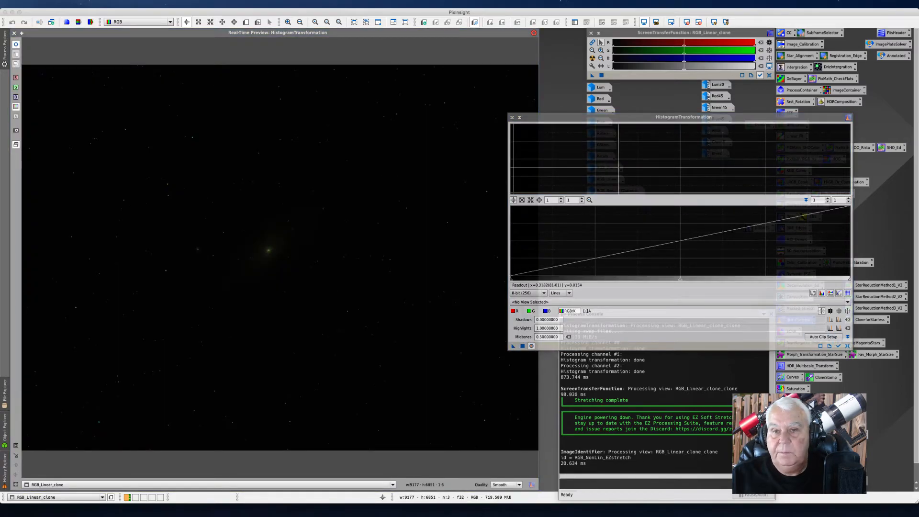
{"action": "left_click", "coordinate": [511, 118]}
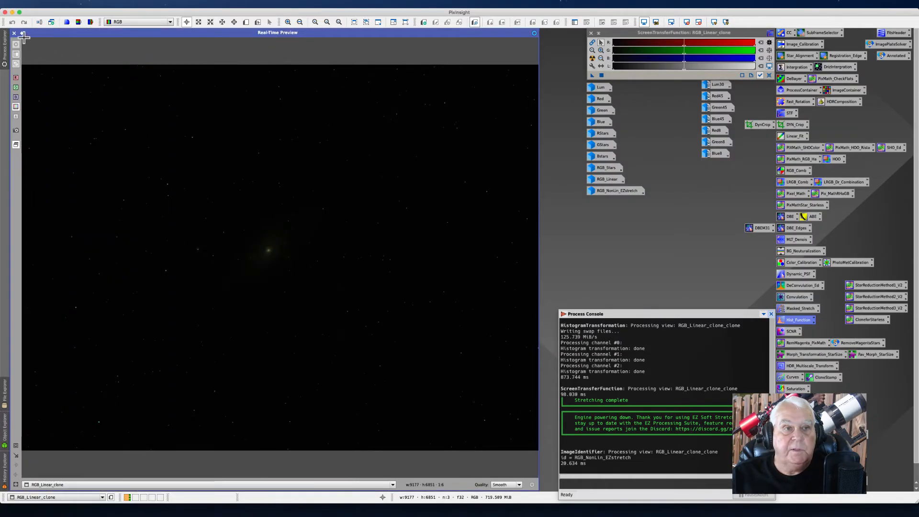
{"action": "left_click", "coordinate": [14, 33]}
{"action": "left_click_drag", "start_coordinate": [122, 48], "coordinate": [219, 62]}
{"action": "left_click_drag", "start_coordinate": [178, 90], "coordinate": [60, 80]}
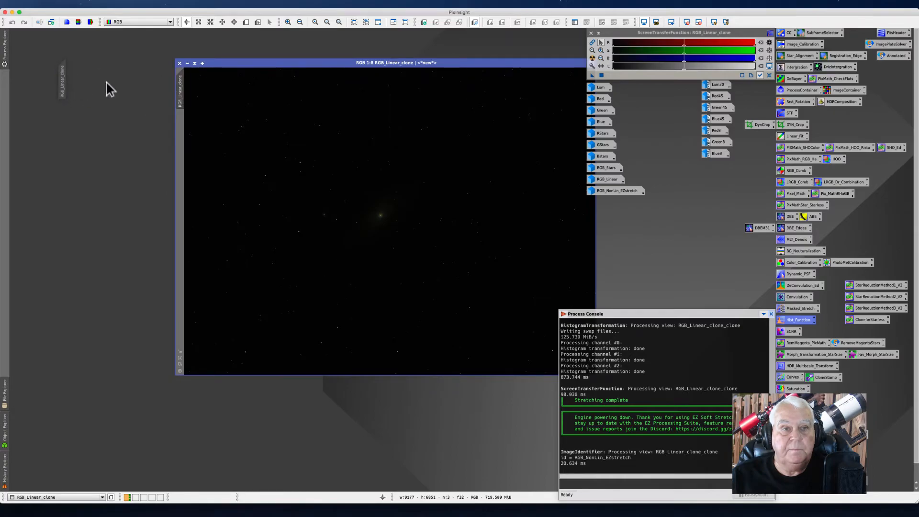
{"action": "left_click", "coordinate": [70, 63]}
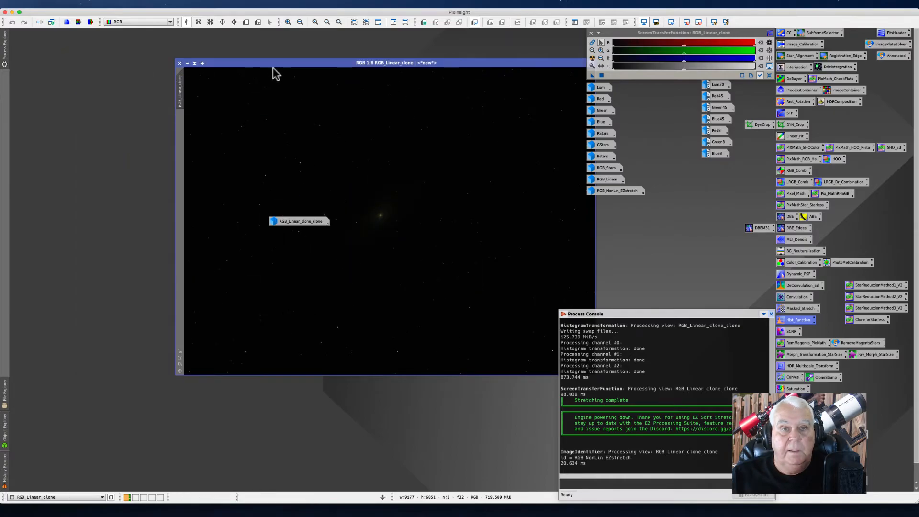
{"action": "left_click_drag", "start_coordinate": [298, 220], "coordinate": [52, 35]}
{"action": "left_click_drag", "start_coordinate": [211, 62], "coordinate": [88, 65]}
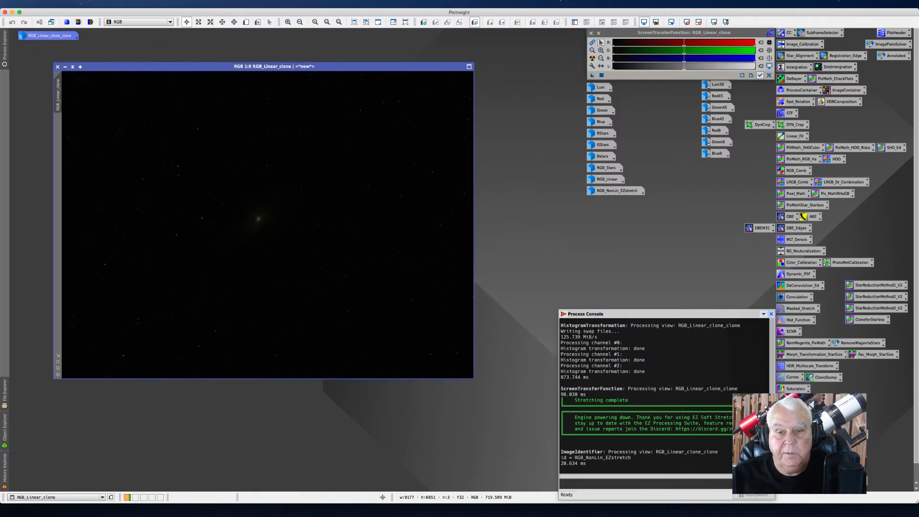
{"action": "left_click_drag", "start_coordinate": [474, 379], "coordinate": [560, 459]}
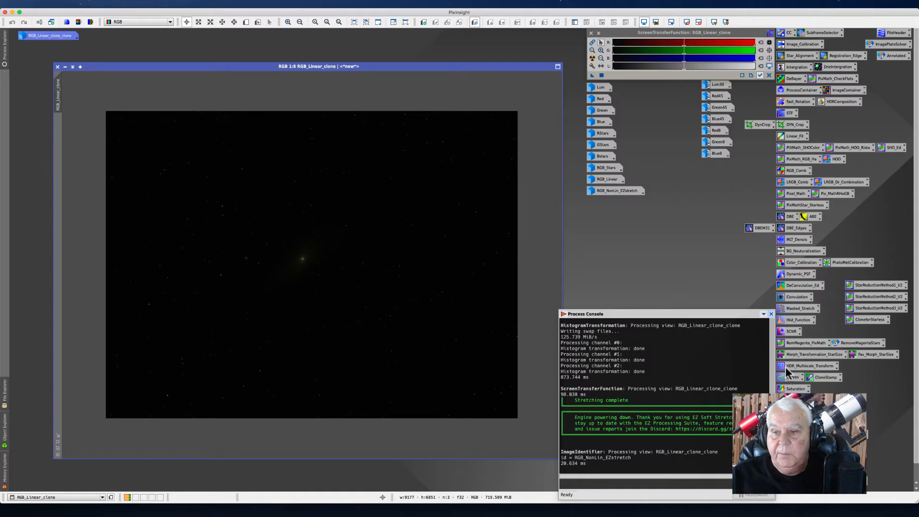
Step: Open HistogramTransformation with a real-time preview and apply a midtones stretch of about 0.104 to RGB_Linear_clone
{"action": "double_click", "coordinate": [791, 322]}
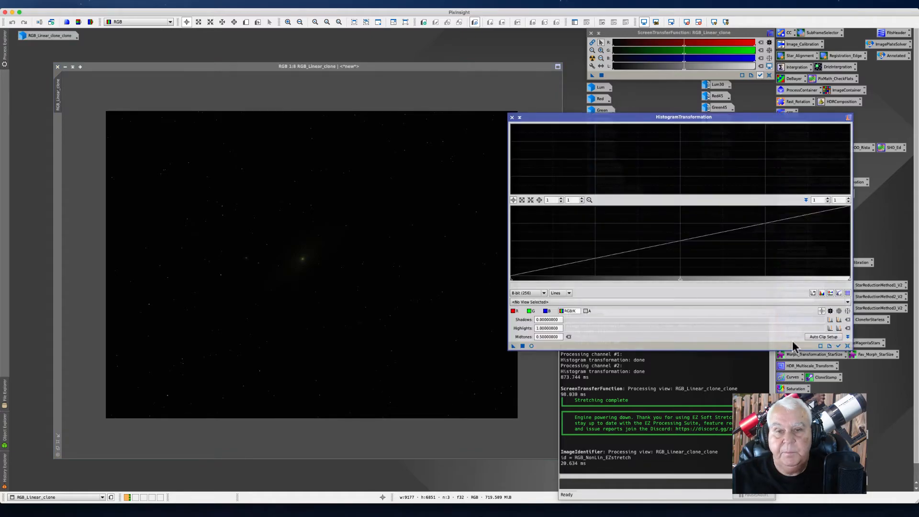
{"action": "left_click_drag", "start_coordinate": [538, 117], "coordinate": [519, 130]}
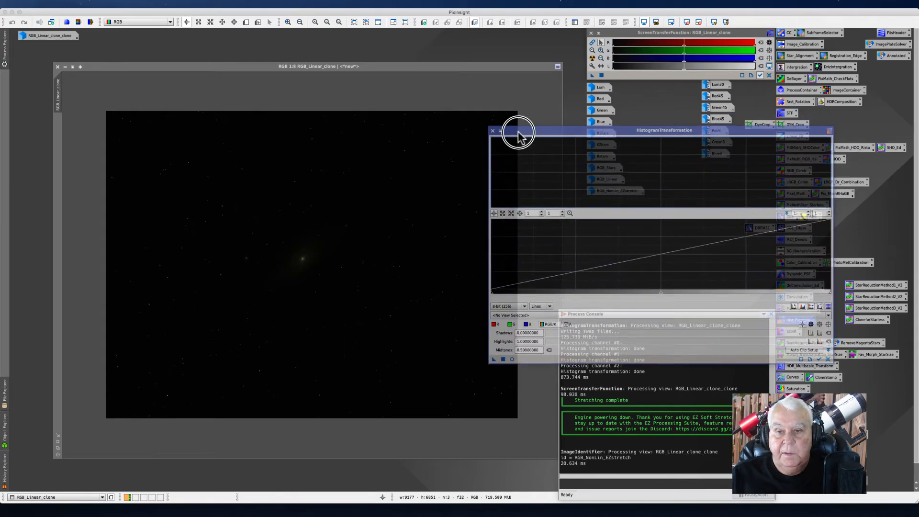
{"action": "left_click", "coordinate": [512, 358]}
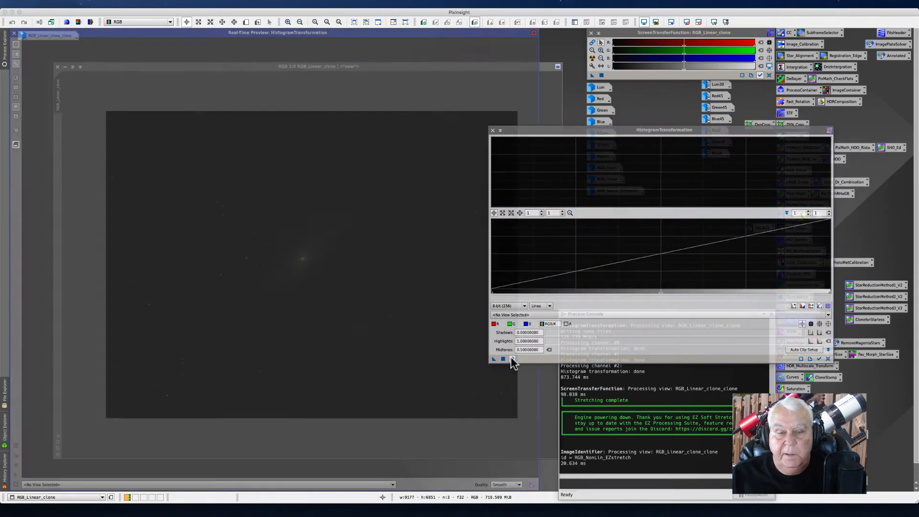
{"action": "left_click_drag", "start_coordinate": [530, 129], "coordinate": [498, 110]}
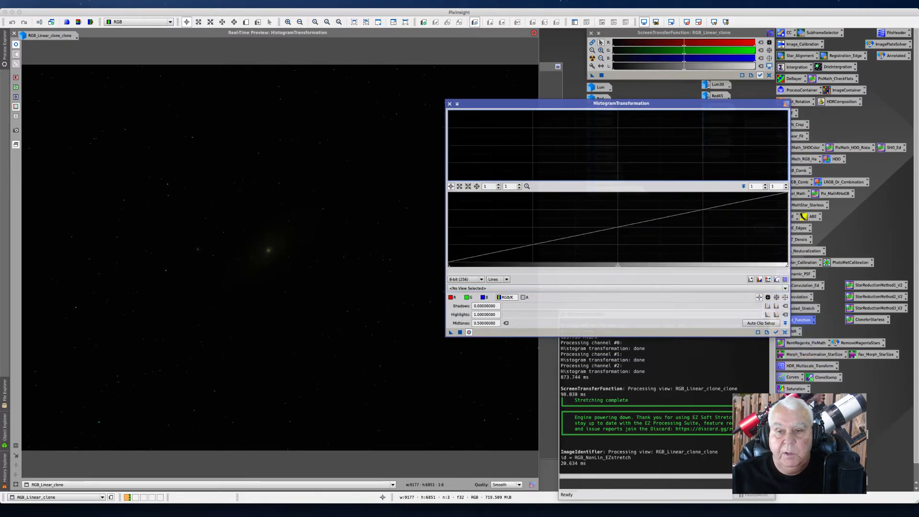
{"action": "left_click_drag", "start_coordinate": [617, 266], "coordinate": [483, 266]}
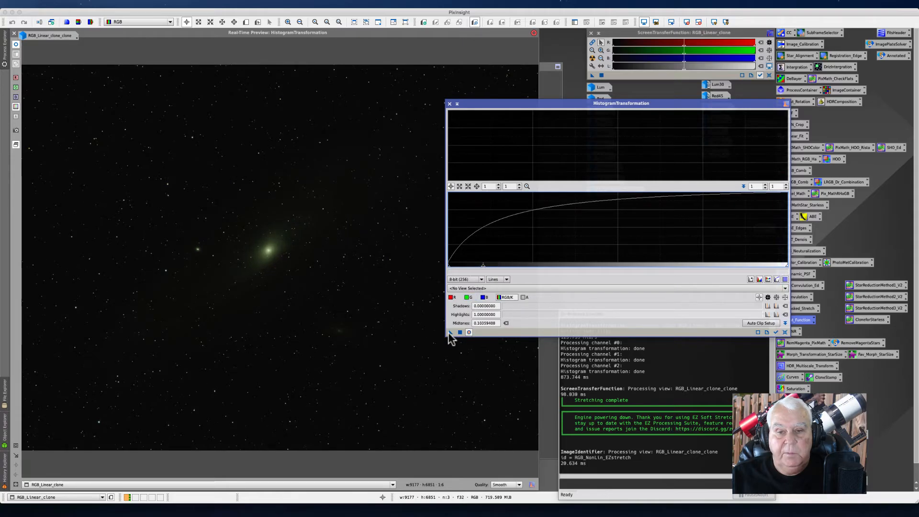
{"action": "left_click", "coordinate": [460, 332]}
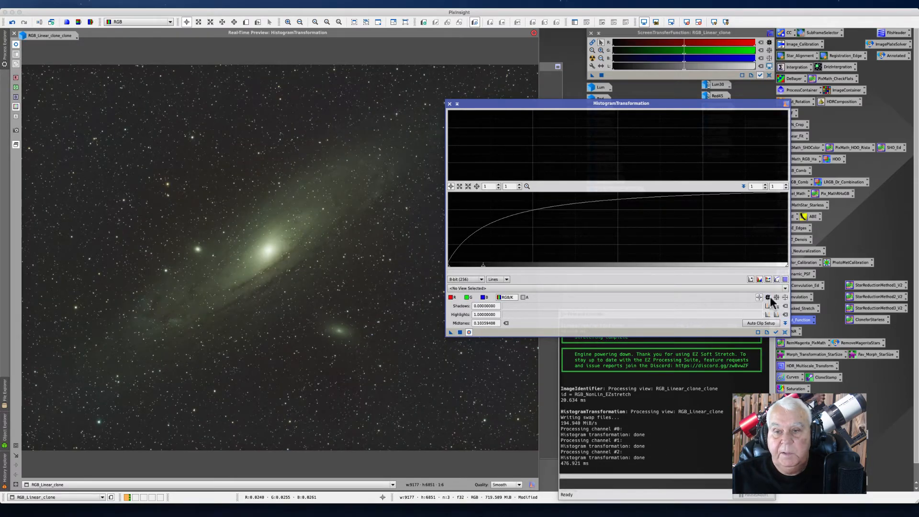
Step: Reset the histogram transformation and apply a new midtones stretch of about 0.154 to RGB_Linear_clone
{"action": "left_click", "coordinate": [785, 331]}
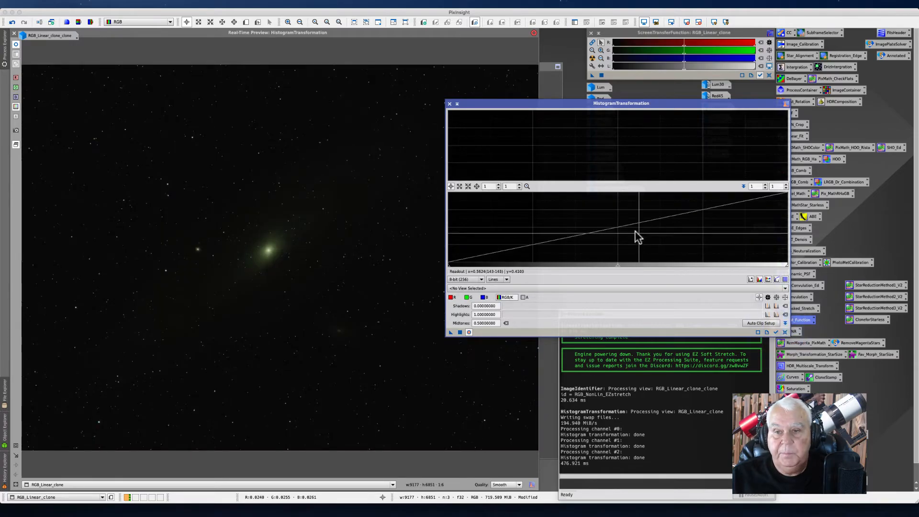
{"action": "left_click_drag", "start_coordinate": [618, 267], "coordinate": [501, 269]}
{"action": "left_click", "coordinate": [460, 332]}
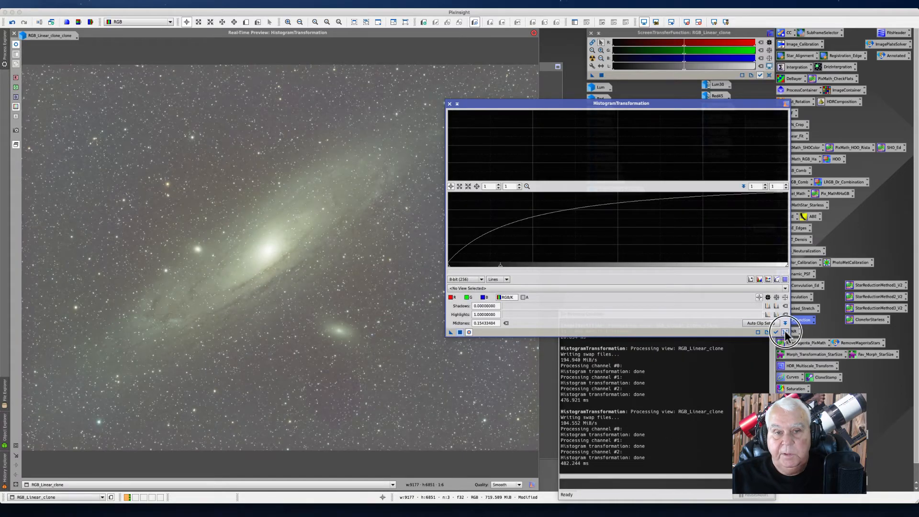
Step: Reset the histogram transformation, set midtones to about 0.285, then close HistogramTransformation and the real-time preview
{"action": "left_click", "coordinate": [785, 332]}
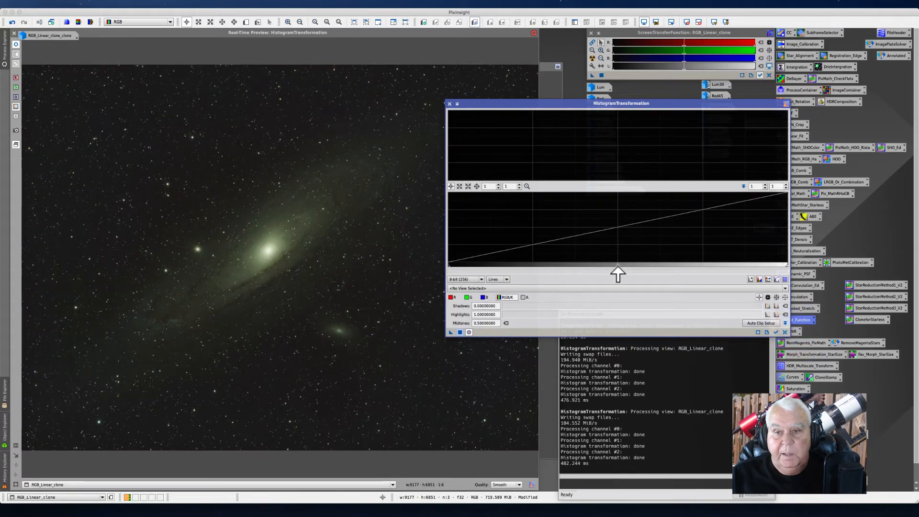
{"action": "left_click_drag", "start_coordinate": [616, 265], "coordinate": [544, 265]}
{"action": "left_click", "coordinate": [785, 288]}
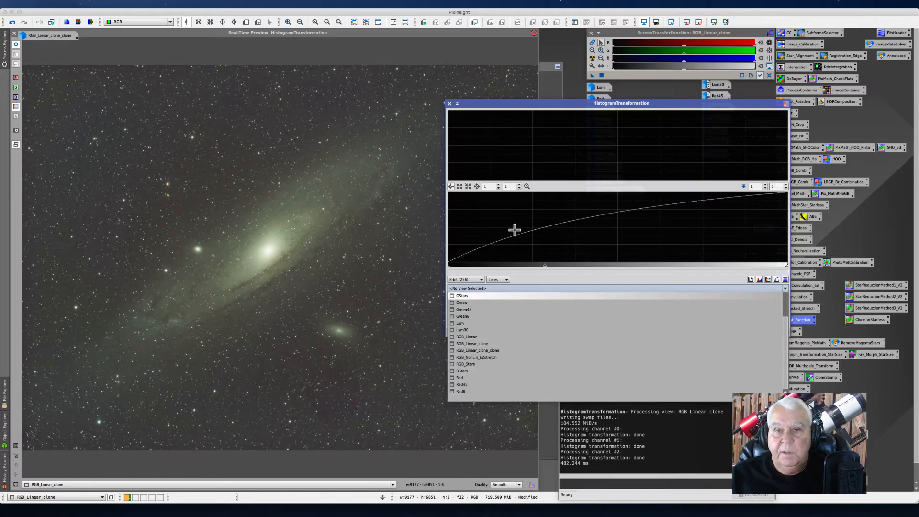
{"action": "left_click", "coordinate": [449, 106]}
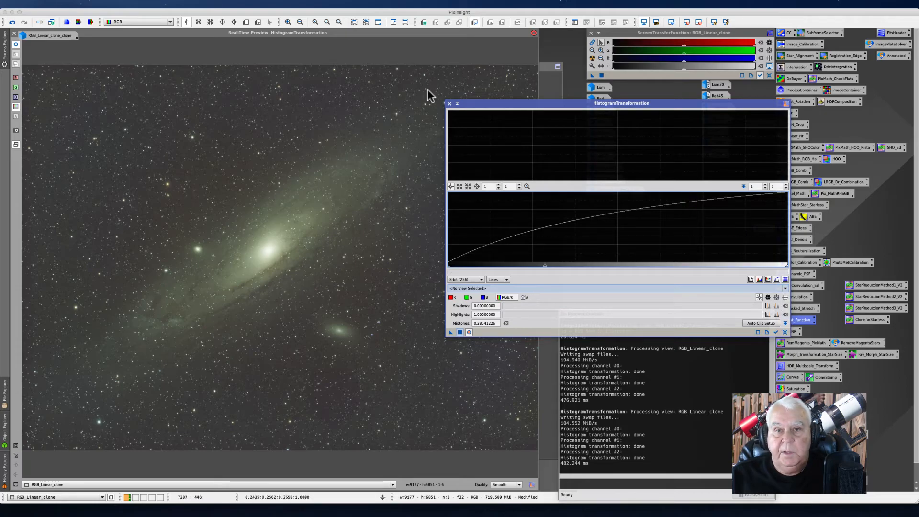
{"action": "left_click", "coordinate": [449, 104]}
{"action": "double_click", "coordinate": [218, 32]}
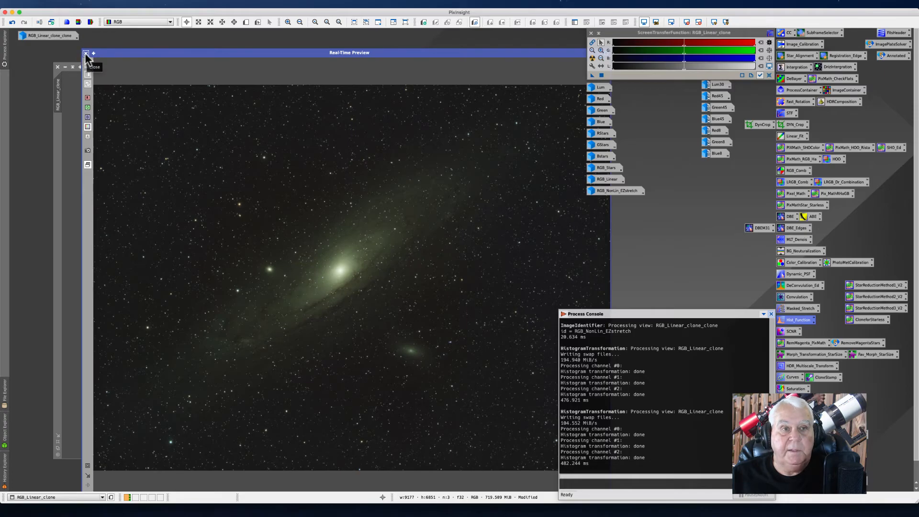
{"action": "left_click", "coordinate": [86, 53]}
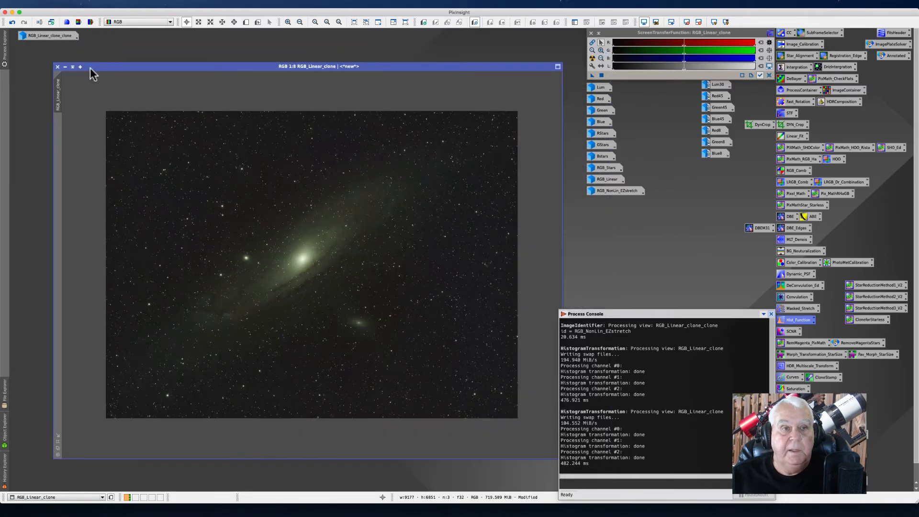
Step: Close the RGB_Linear_clone image, discarding its unsaved changes
{"action": "left_click_drag", "start_coordinate": [89, 68], "coordinate": [162, 70]}
{"action": "mouse_move", "coordinate": [130, 97]}
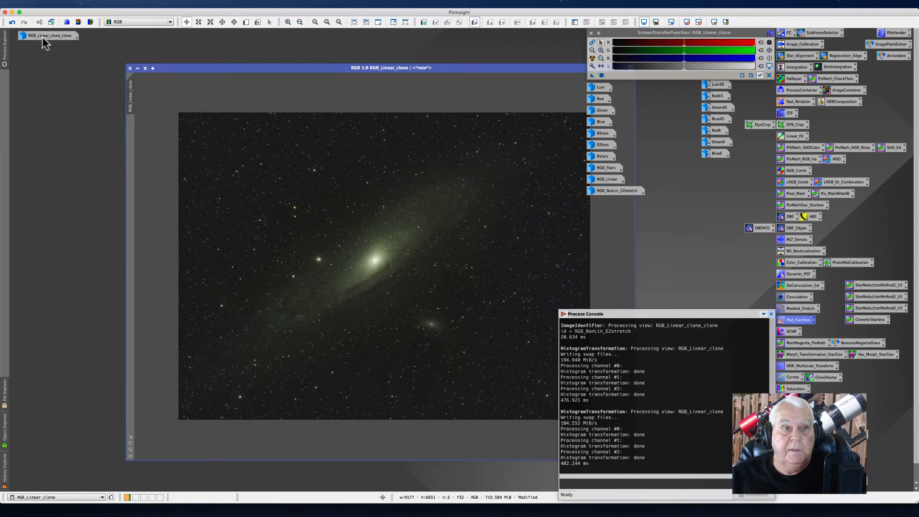
{"action": "left_click", "coordinate": [129, 68]}
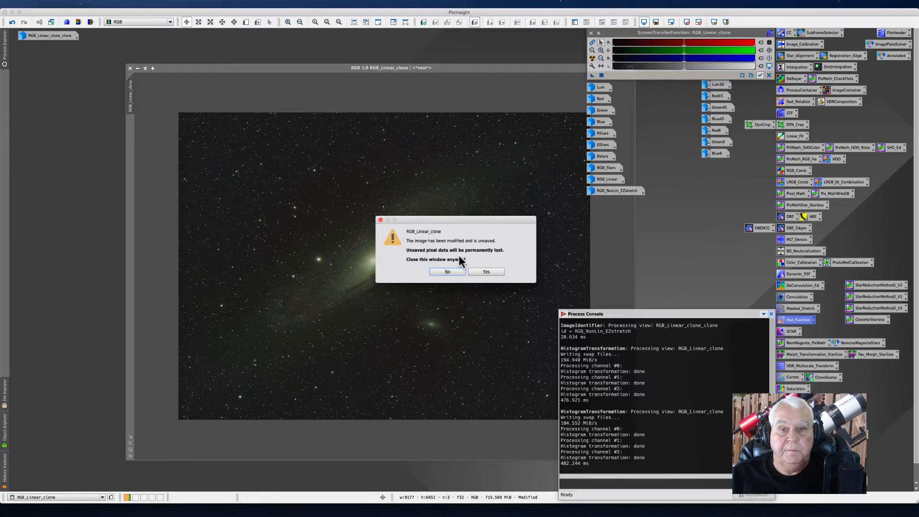
{"action": "left_click", "coordinate": [485, 271]}
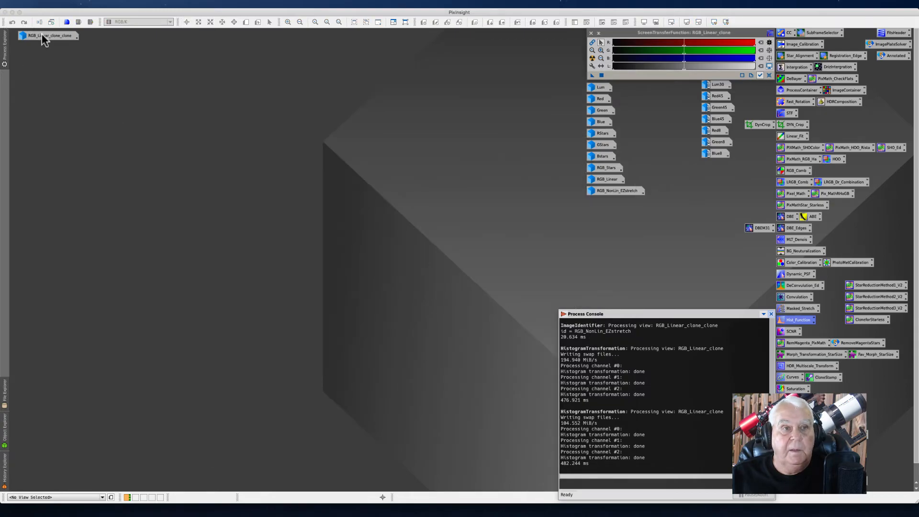
Step: Open the RGB_Linear_clone_clone image and make an iconified duplicate copy of it
{"action": "double_click", "coordinate": [42, 34]}
{"action": "left_click_drag", "start_coordinate": [62, 95], "coordinate": [44, 78]}
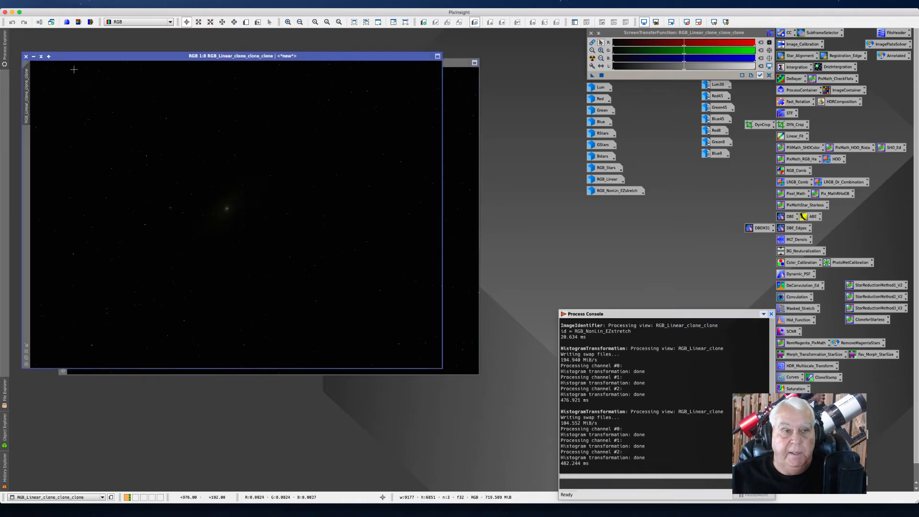
{"action": "left_click", "coordinate": [33, 56]}
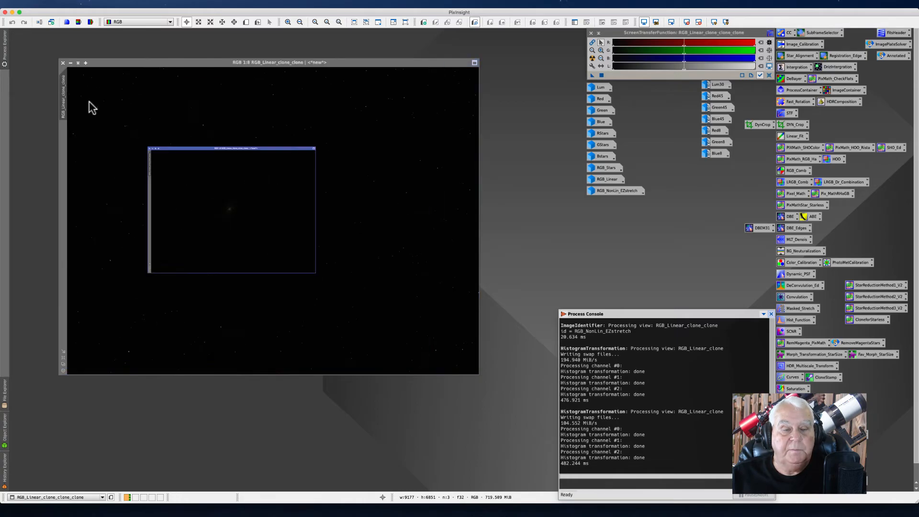
{"action": "left_click_drag", "start_coordinate": [257, 215], "coordinate": [53, 37]}
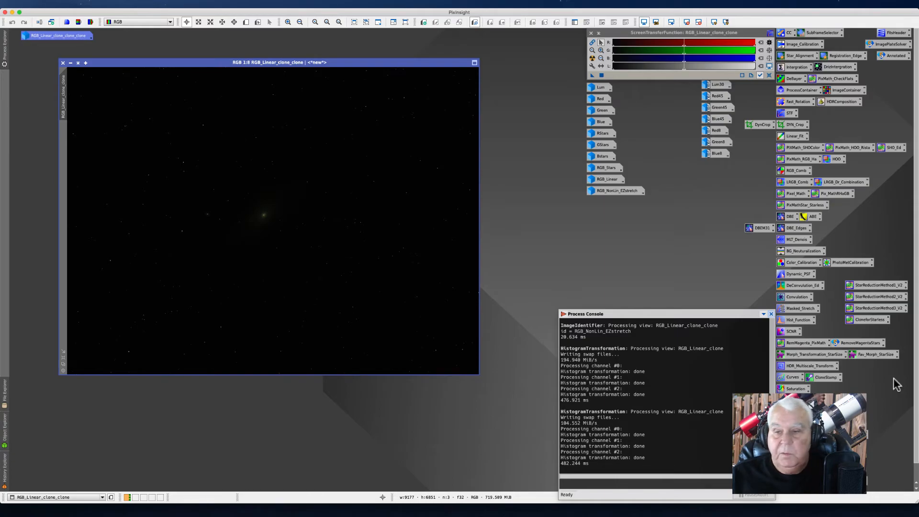
Step: Open HistogramTransformation on RGB_Linear_clone_clone with a real-time preview and apply a midtones stretch of about 0.161
{"action": "double_click", "coordinate": [793, 322]}
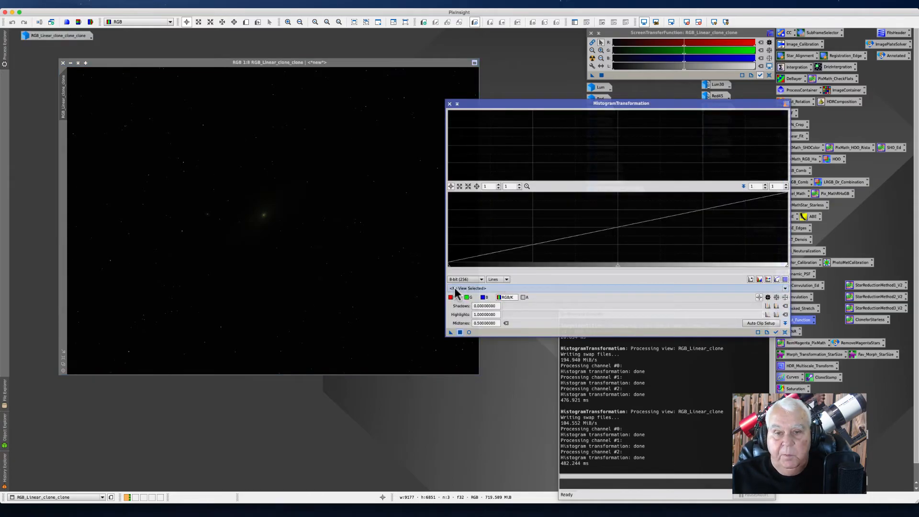
{"action": "left_click", "coordinate": [785, 289]}
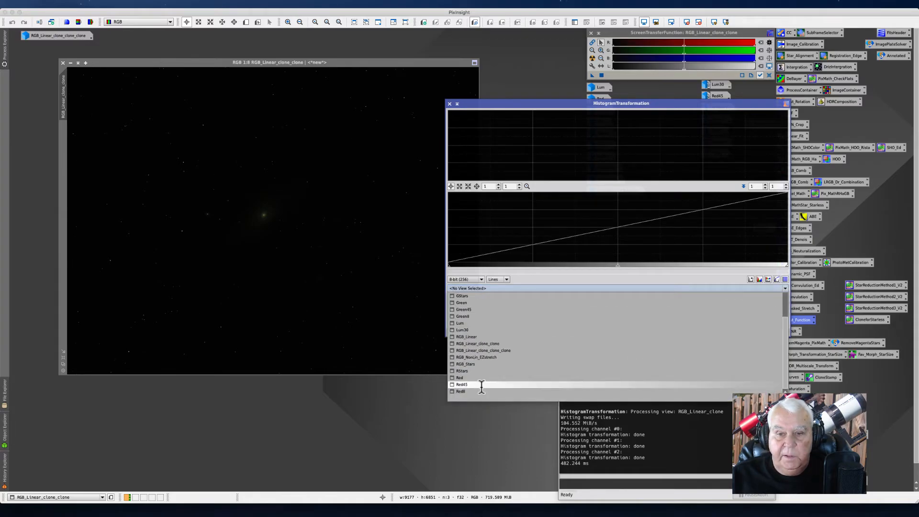
{"action": "left_click", "coordinate": [481, 343]}
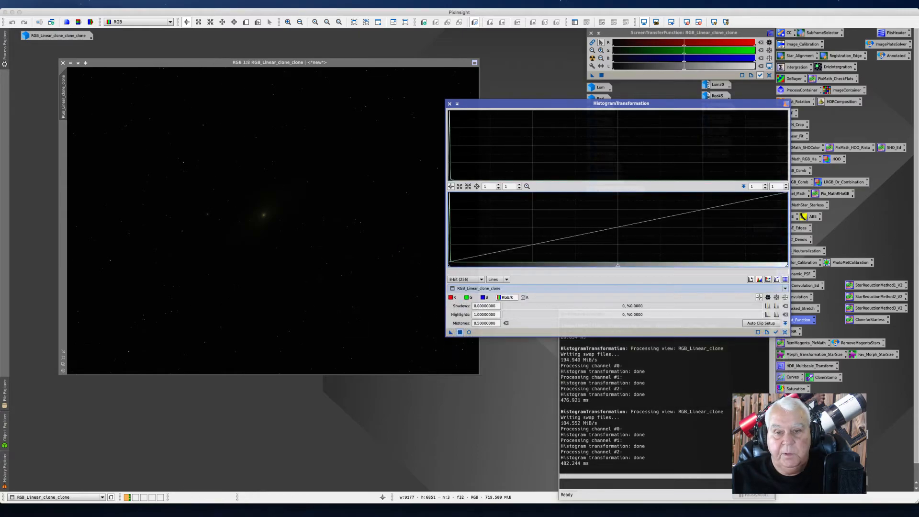
{"action": "left_click", "coordinate": [469, 332]}
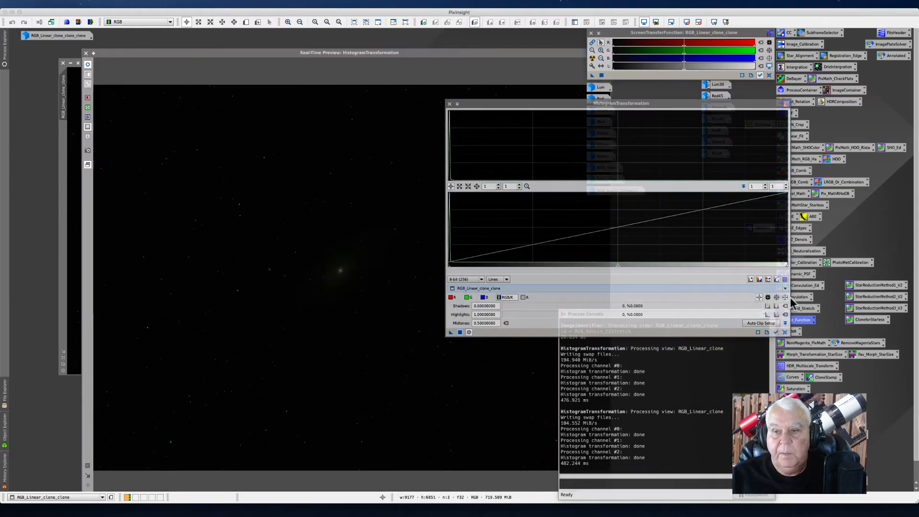
{"action": "left_click_drag", "start_coordinate": [617, 266], "coordinate": [502, 262]}
{"action": "left_click", "coordinate": [460, 331]}
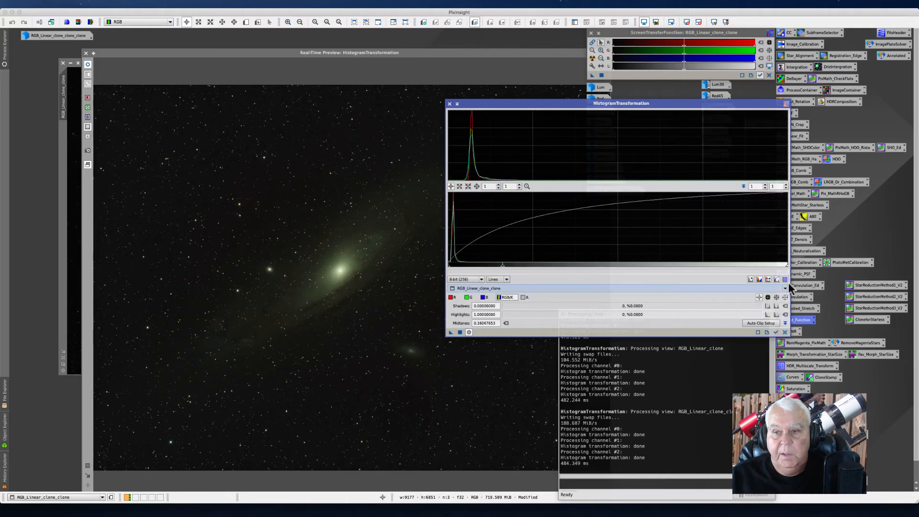
Step: Reset the histogram transformation and apply another midtones stretch of about 0.162 to RGB_Linear_clone_clone
{"action": "left_click", "coordinate": [785, 332]}
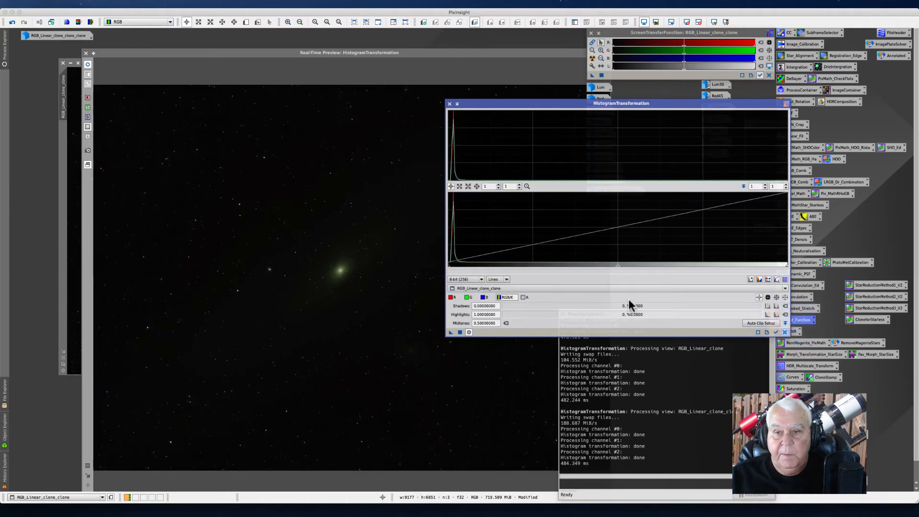
{"action": "left_click_drag", "start_coordinate": [616, 263], "coordinate": [503, 265]}
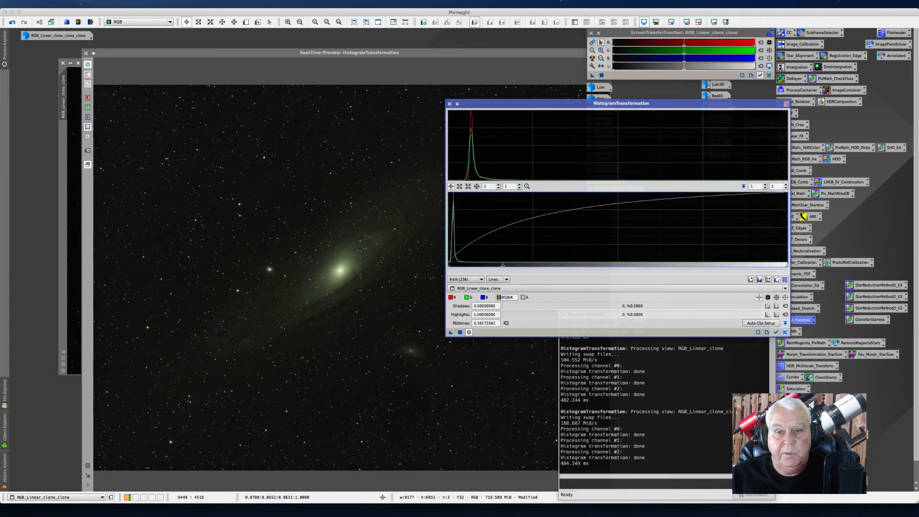
{"action": "left_click", "coordinate": [460, 332]}
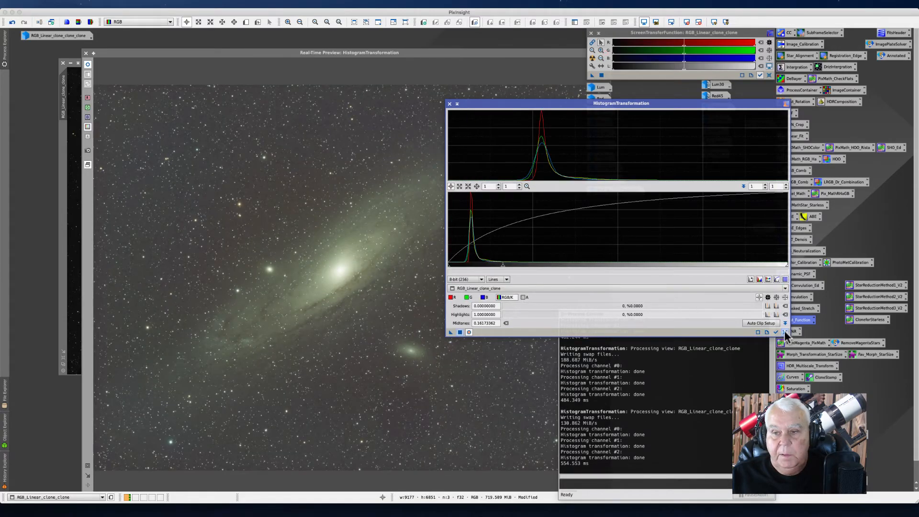
Step: Reset the histogram transformation, set shadows to about 0.024 and midtones to about 0.152, and apply it
{"action": "left_click", "coordinate": [785, 333]}
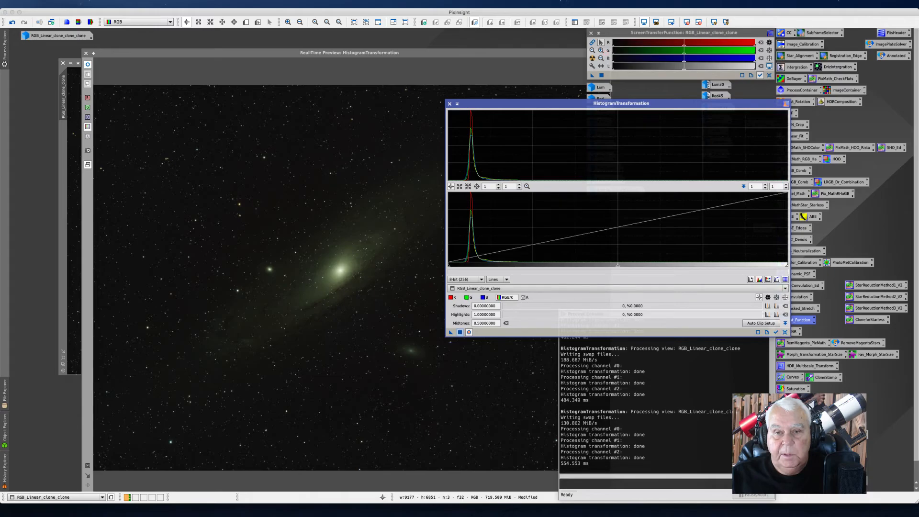
{"action": "left_click_drag", "start_coordinate": [449, 266], "coordinate": [456, 266]}
{"action": "left_click_drag", "start_coordinate": [621, 265], "coordinate": [505, 264]}
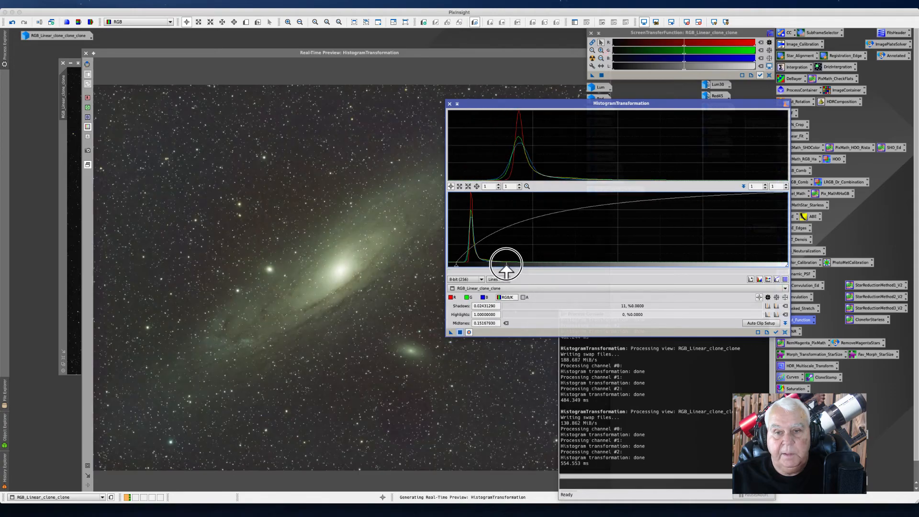
{"action": "left_click", "coordinate": [460, 332]}
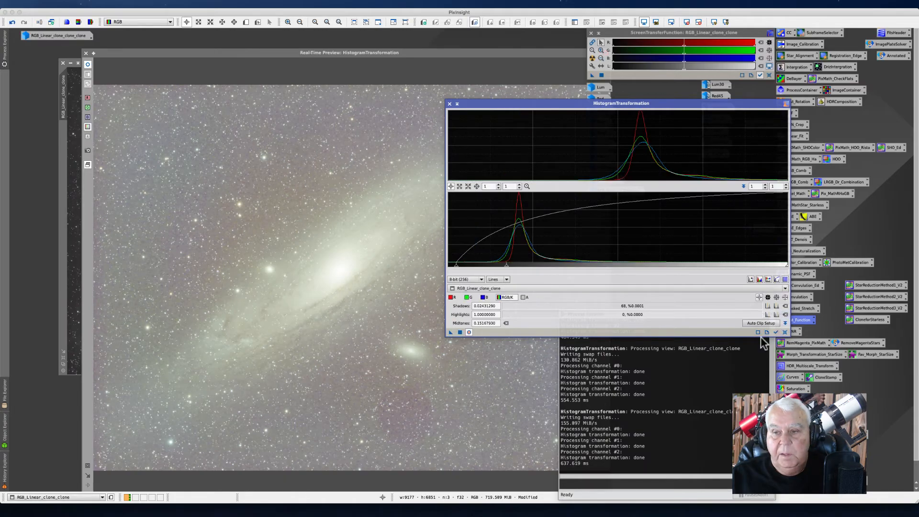
Step: Reset the histogram transformation, set shadows to about 0.117 and midtones to about 0.368, and apply it
{"action": "left_click", "coordinate": [785, 332]}
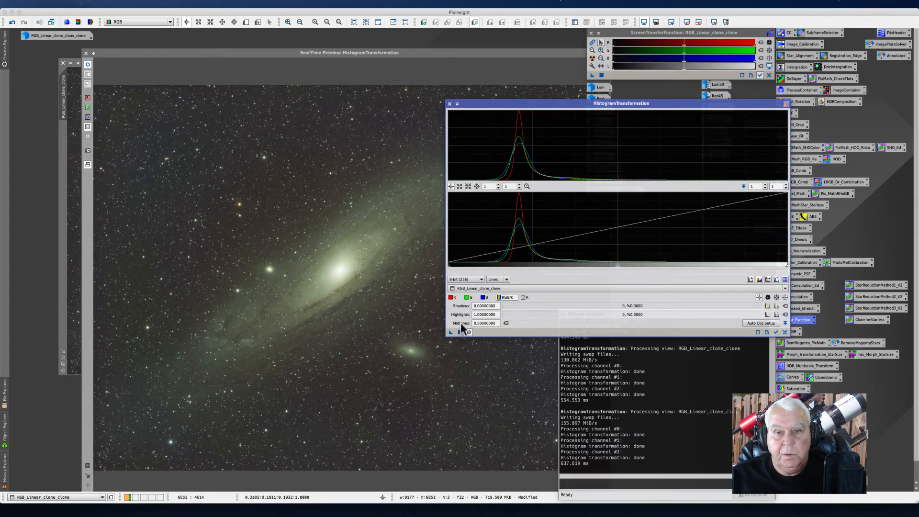
{"action": "left_click_drag", "start_coordinate": [448, 265], "coordinate": [487, 264]}
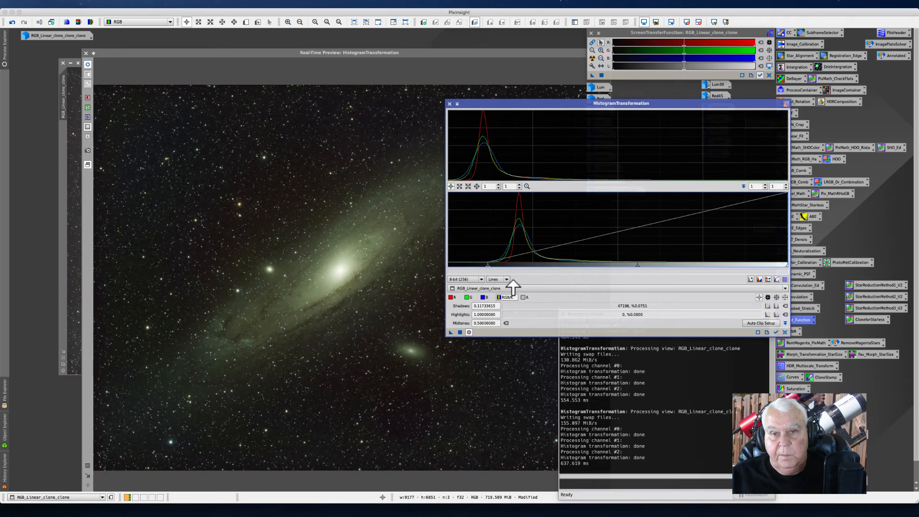
{"action": "left_click_drag", "start_coordinate": [637, 265], "coordinate": [600, 265]}
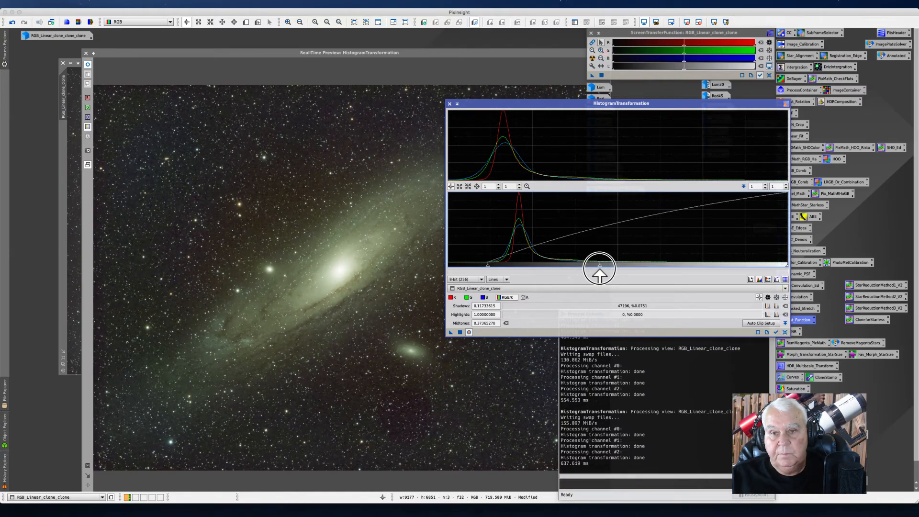
{"action": "left_click_drag", "start_coordinate": [599, 268], "coordinate": [597, 266]}
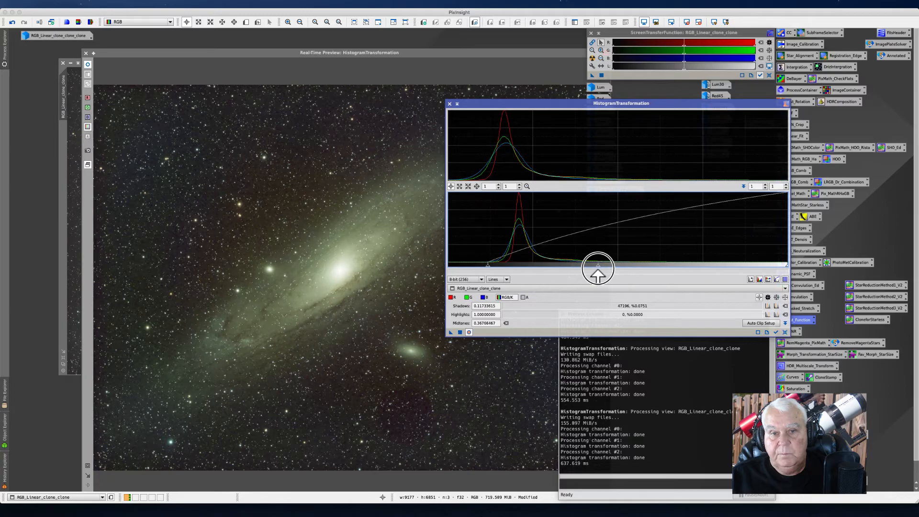
{"action": "left_click", "coordinate": [458, 334]}
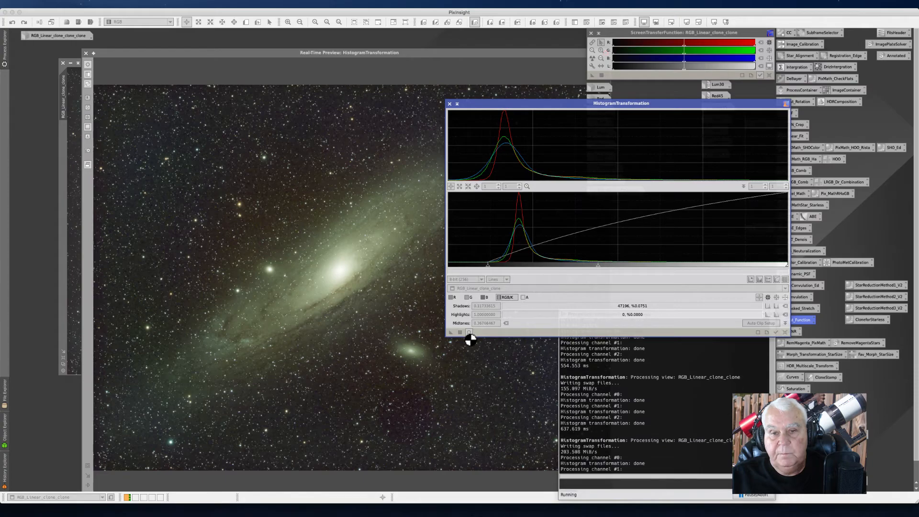
Step: Reset, apply shadows of about 0.032 and midtones of about 0.424, then close HistogramTransformation and the real-time preview
{"action": "left_click", "coordinate": [785, 332]}
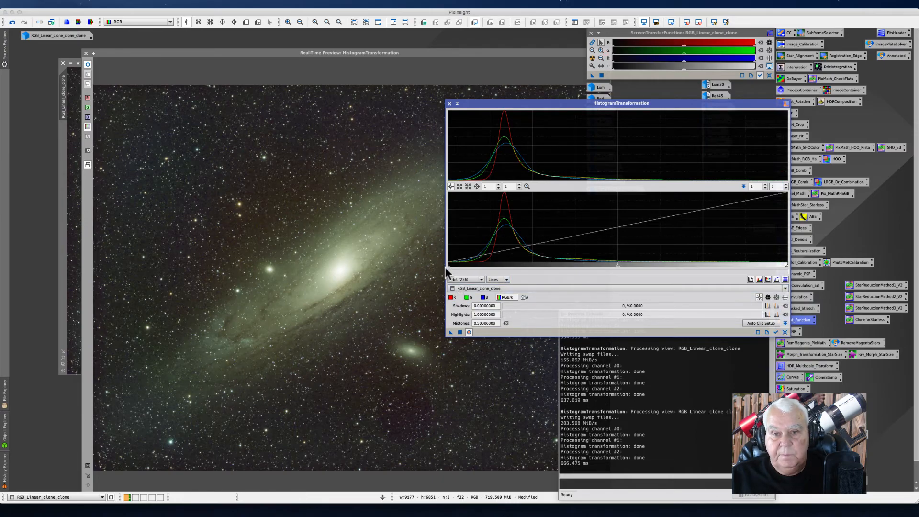
{"action": "left_click_drag", "start_coordinate": [447, 266], "coordinate": [458, 266]}
{"action": "left_click_drag", "start_coordinate": [623, 266], "coordinate": [598, 266]}
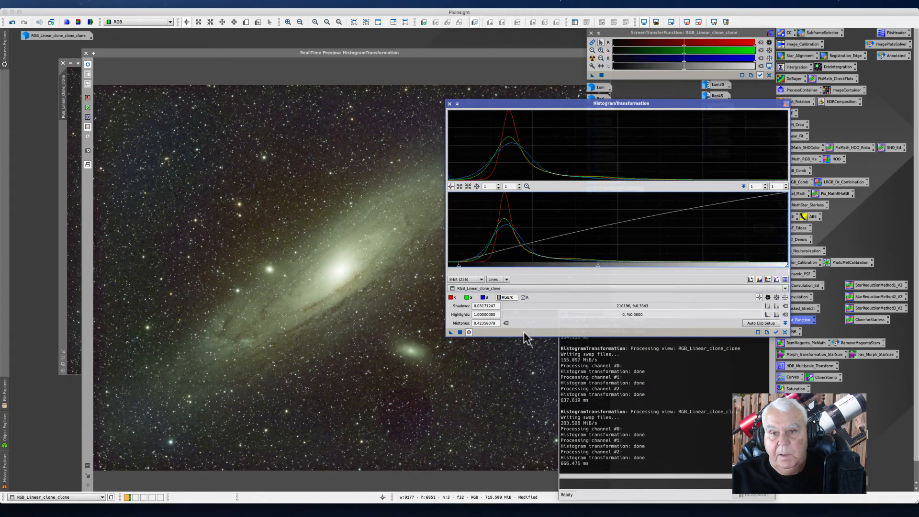
{"action": "left_click", "coordinate": [460, 332]}
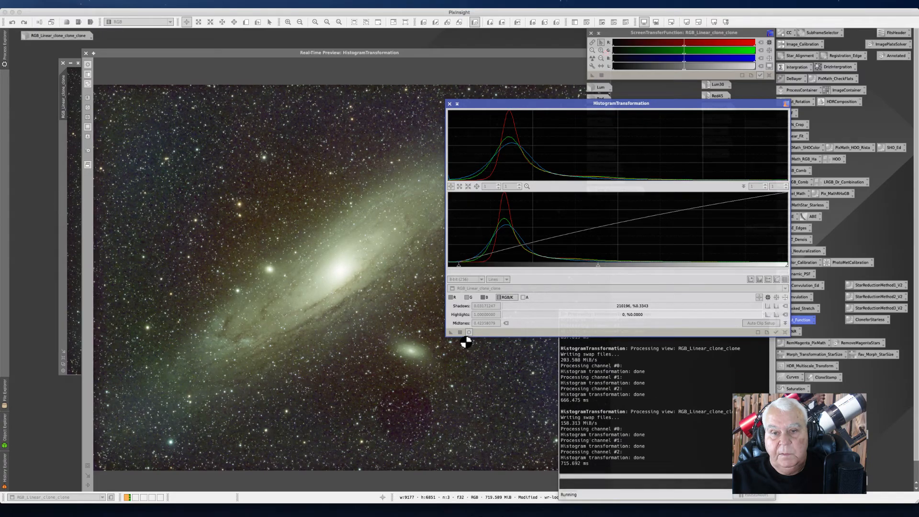
{"action": "left_click", "coordinate": [449, 104]}
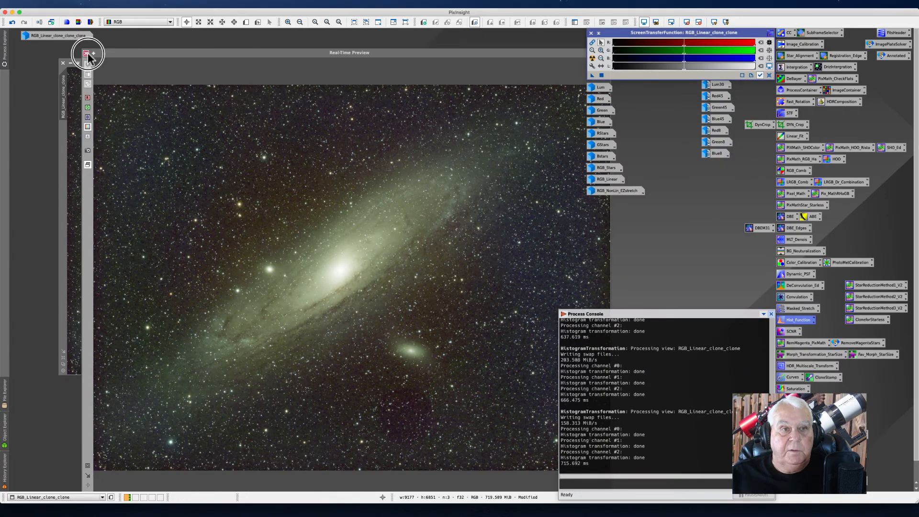
{"action": "left_click", "coordinate": [86, 54]}
Step: Rename the stretched image's identifier to RGB_NonLinear
{"action": "right_click", "coordinate": [61, 103]}
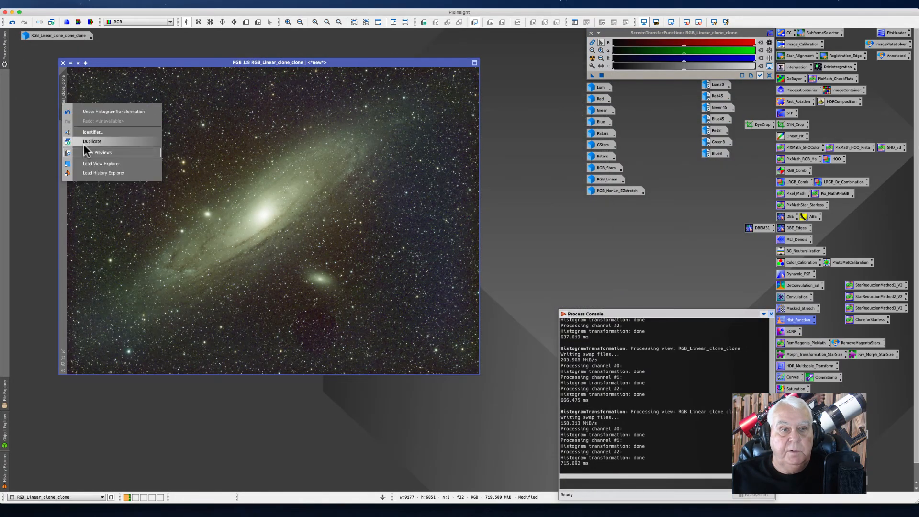
{"action": "left_click", "coordinate": [91, 132]}
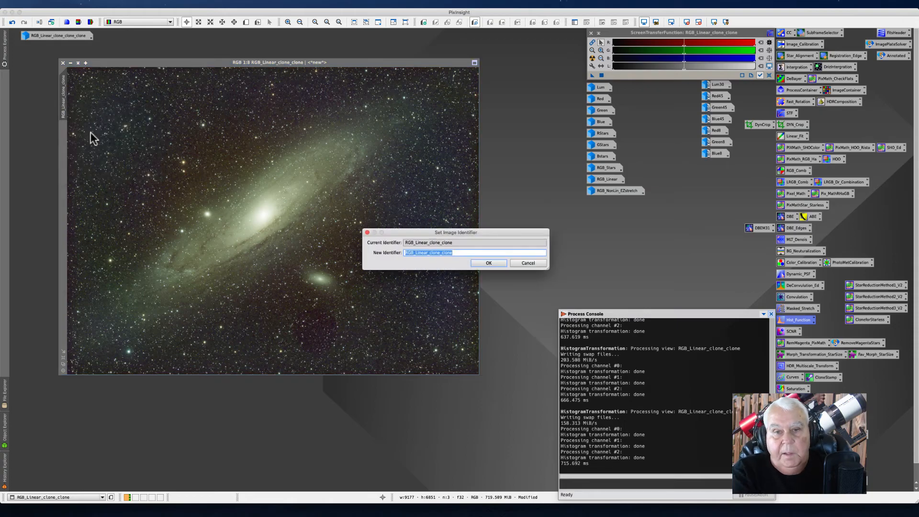
{"action": "type", "text": "RGB_NonLinear"}
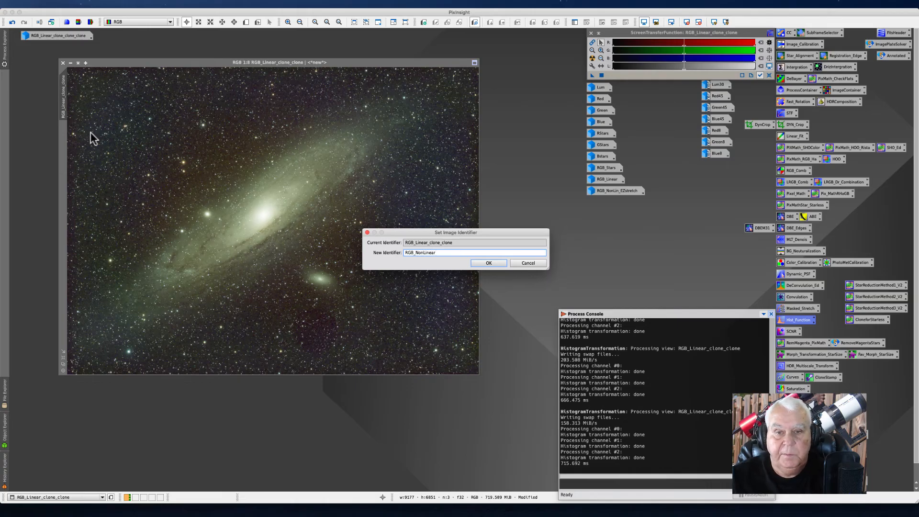
{"action": "key", "text": "Return"}
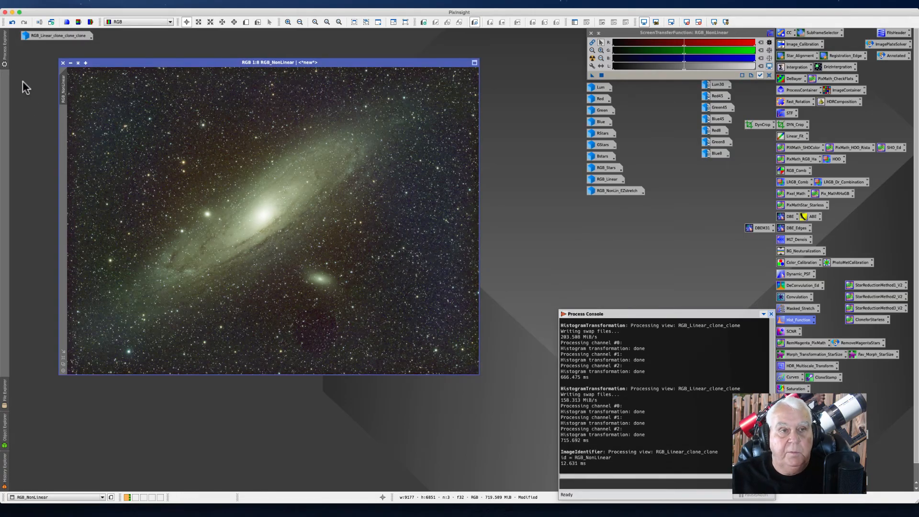
Step: Iconify RGB_NonLinear and arrange its icon in the column with the other image icons
{"action": "left_click", "coordinate": [70, 62]}
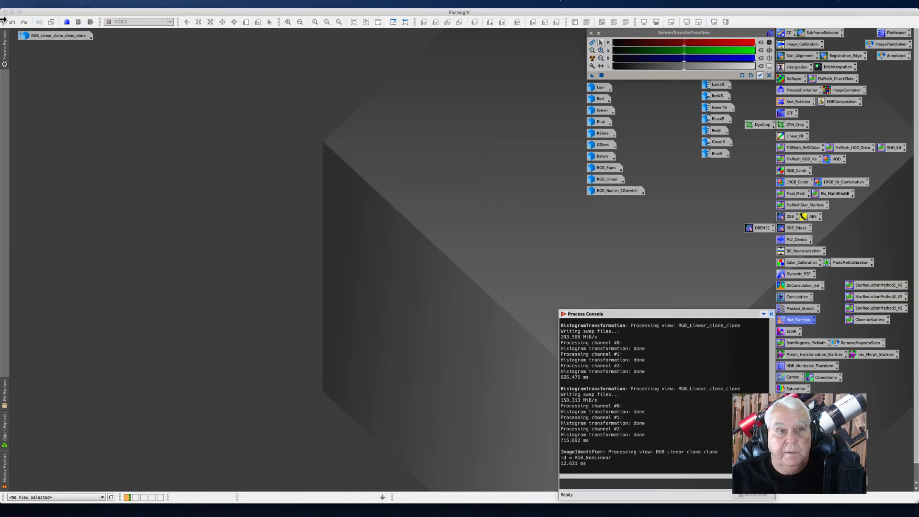
{"action": "left_click_drag", "start_coordinate": [48, 37], "coordinate": [65, 128]}
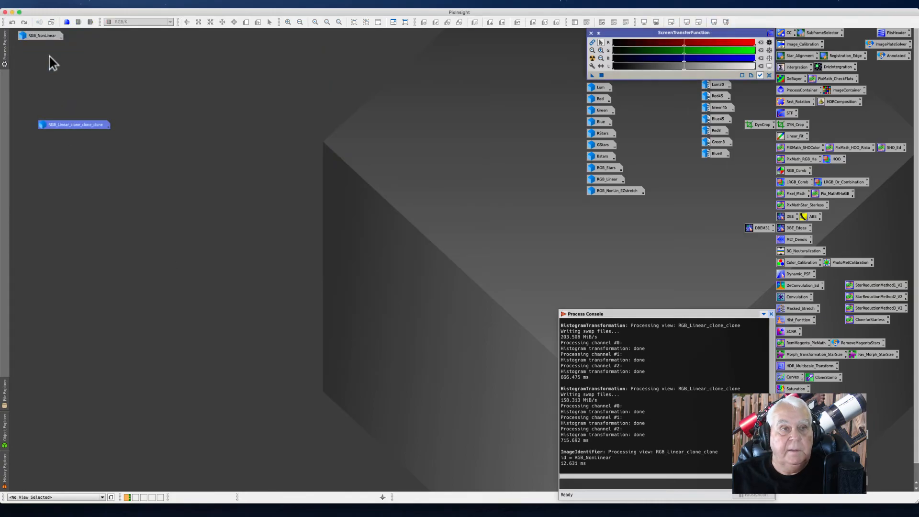
{"action": "left_click_drag", "start_coordinate": [37, 38], "coordinate": [596, 207]}
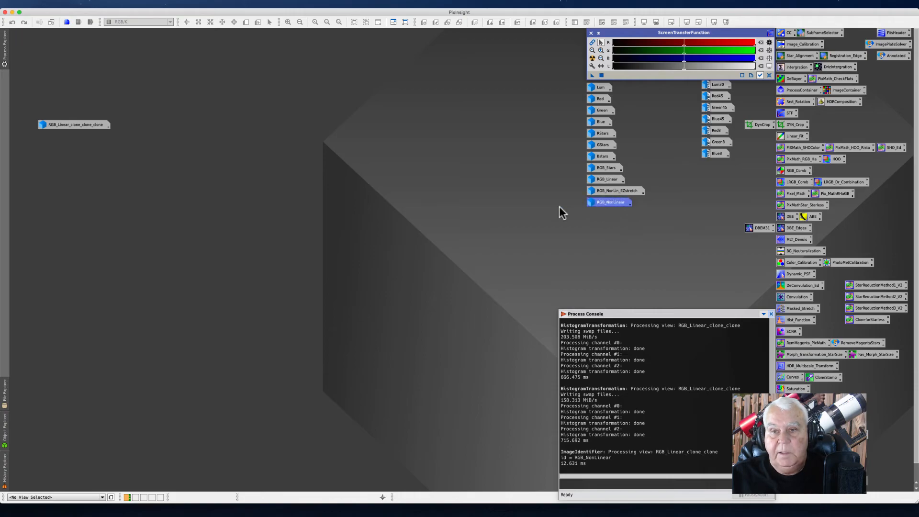
Step: Open the RGB_Linear_clone_clone image and HistogramTransformation, setting the histogram's target view to that image
{"action": "double_click", "coordinate": [79, 124]}
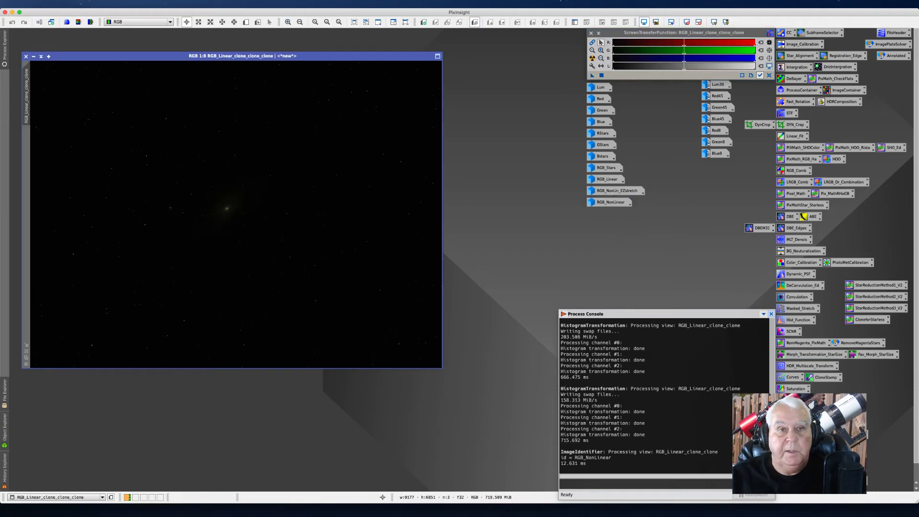
{"action": "left_click_drag", "start_coordinate": [169, 54], "coordinate": [248, 55]}
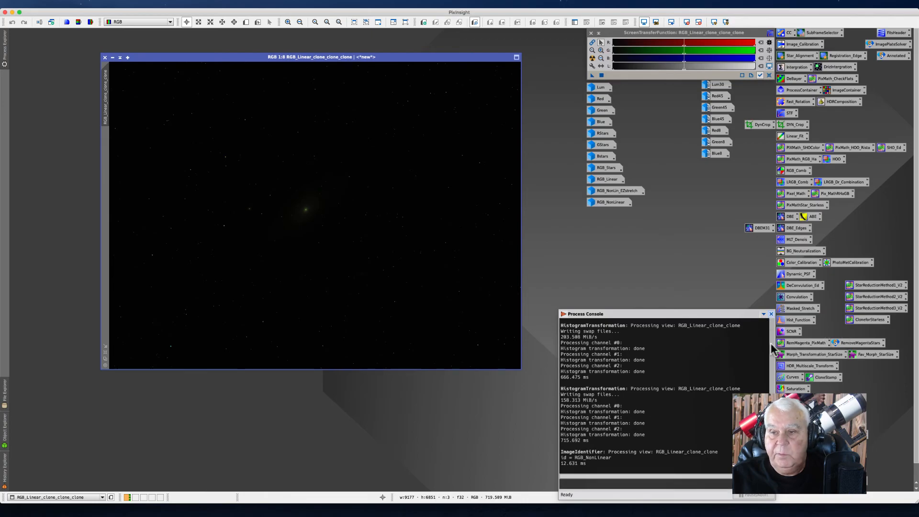
{"action": "double_click", "coordinate": [793, 324]}
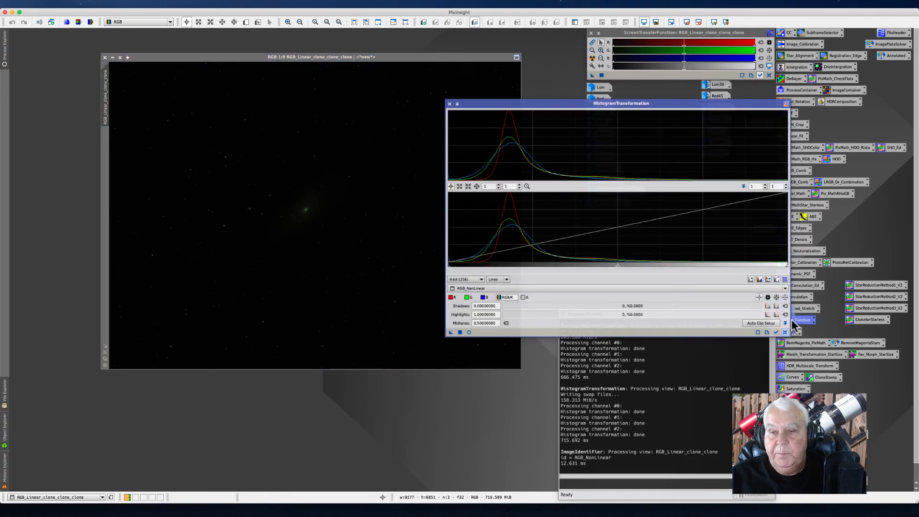
{"action": "left_click_drag", "start_coordinate": [493, 106], "coordinate": [503, 110]}
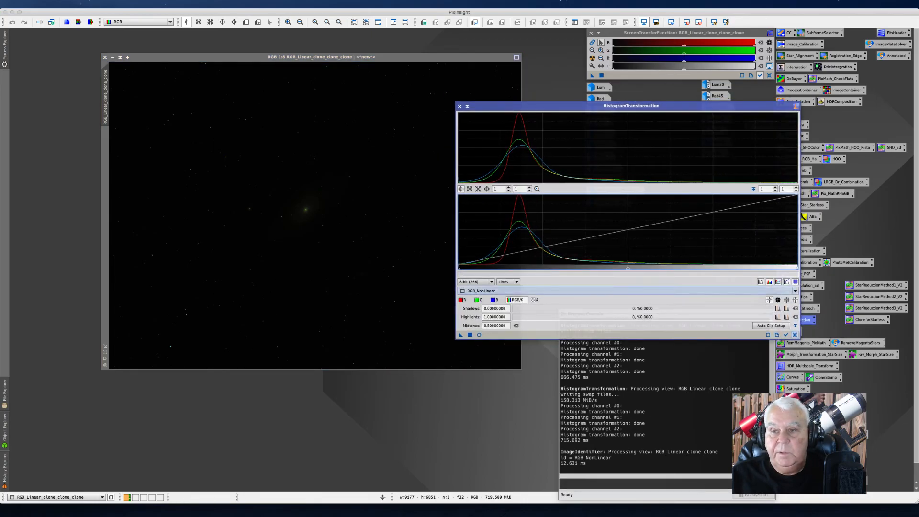
{"action": "left_click", "coordinate": [794, 291]}
{"action": "left_click", "coordinate": [517, 346]}
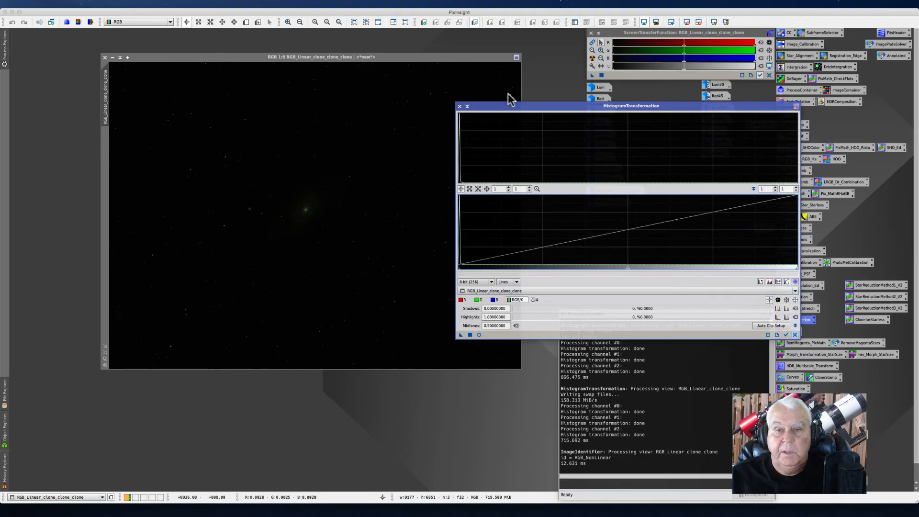
{"action": "left_click_drag", "start_coordinate": [512, 106], "coordinate": [530, 135]}
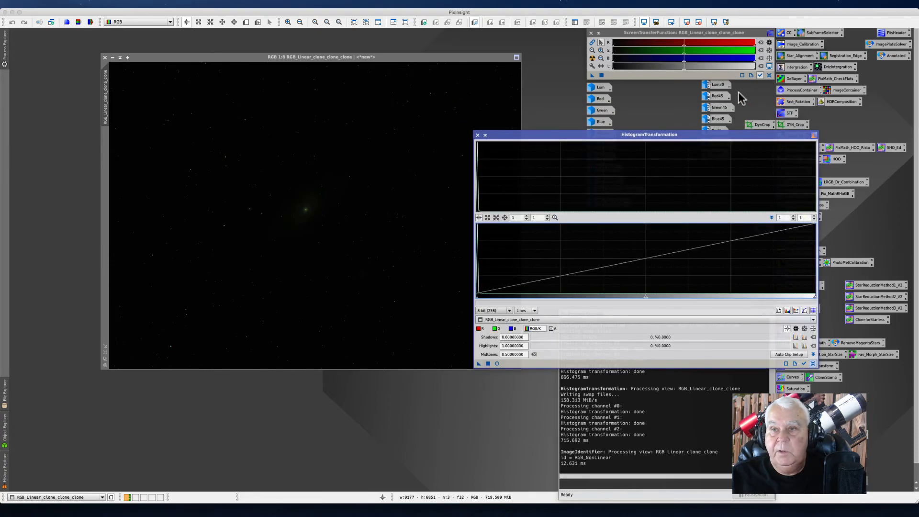
Step: Transfer the ScreenTransferFunction auto stretch into HistogramTransformation, reset the screen stretch, apply it to the image, and close HistogramTransformation
{"action": "left_click", "coordinate": [592, 58]}
{"action": "left_click", "coordinate": [592, 58]}
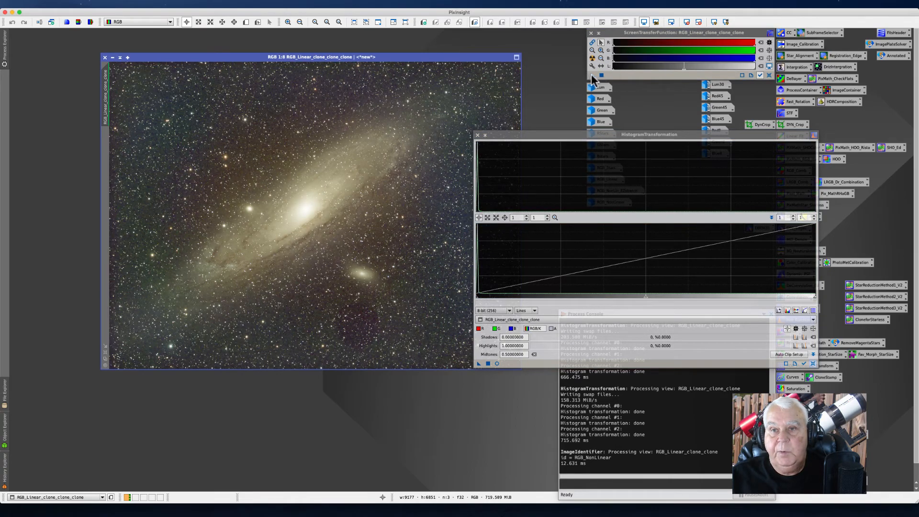
{"action": "left_click_drag", "start_coordinate": [513, 342], "coordinate": [518, 365]}
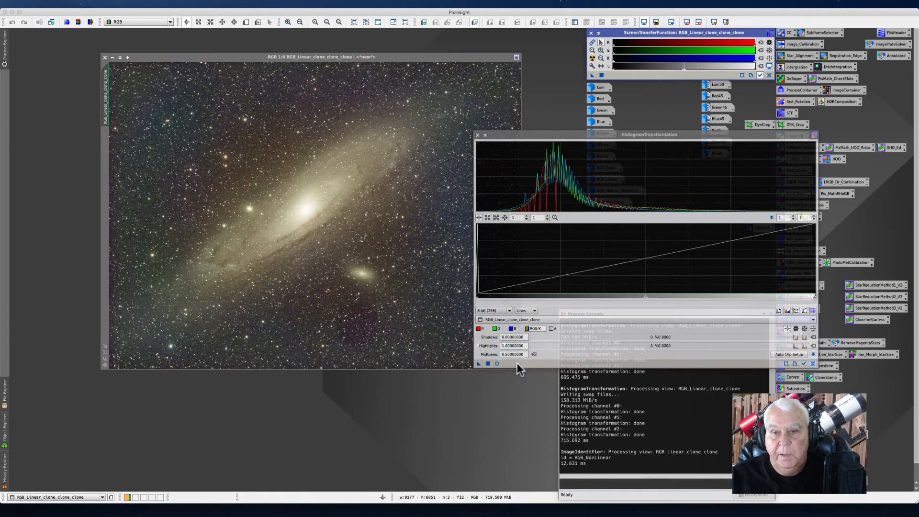
{"action": "left_click_drag", "start_coordinate": [508, 135], "coordinate": [515, 124]}
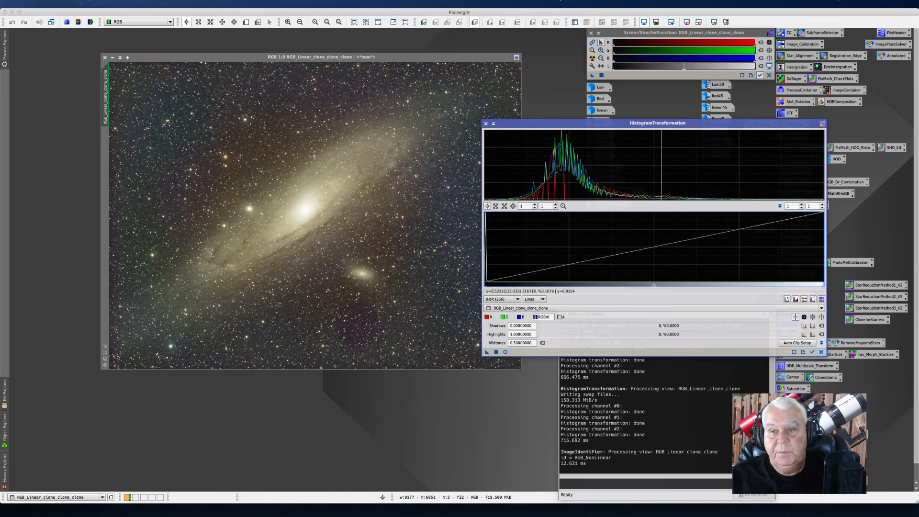
{"action": "left_click", "coordinate": [768, 75]}
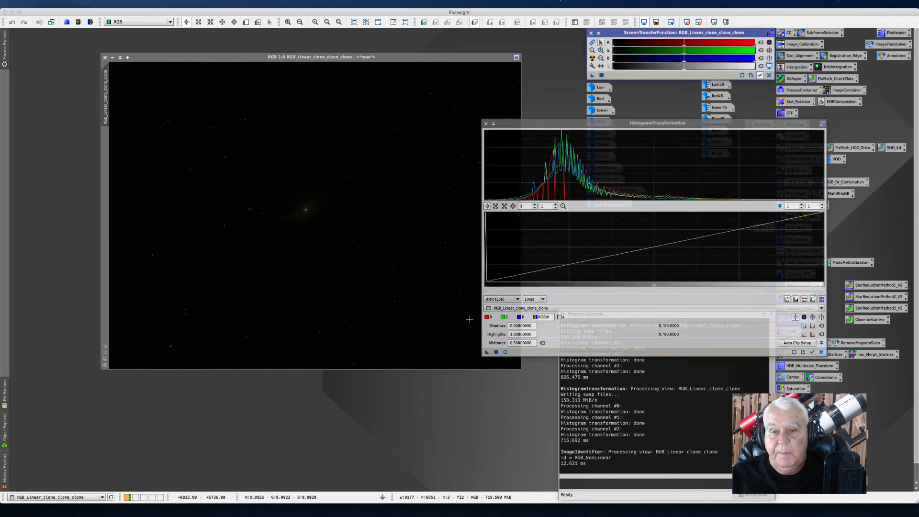
{"action": "left_click_drag", "start_coordinate": [486, 351], "coordinate": [261, 187]}
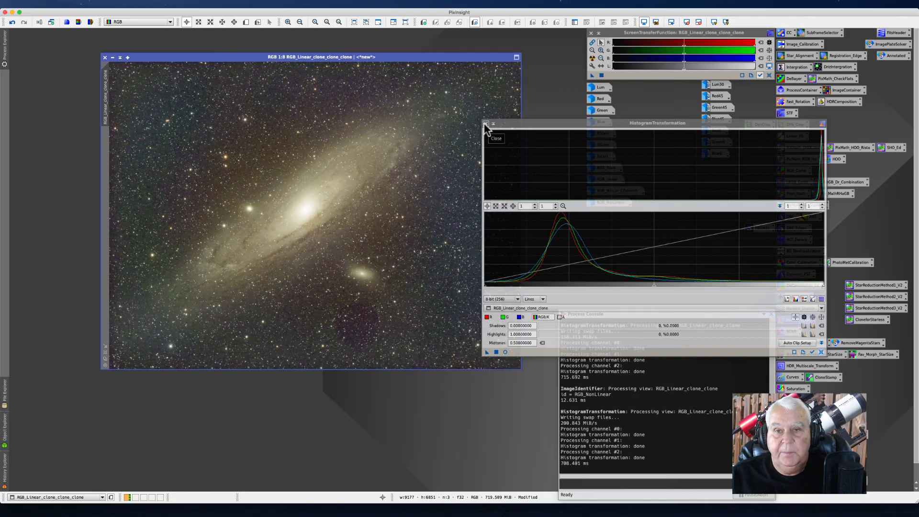
{"action": "left_click", "coordinate": [485, 123]}
Step: Open RGB_NonLinear beside the auto-stretched image to compare the two stretches, then iconify RGB_NonLinear again
{"action": "left_click_drag", "start_coordinate": [184, 55], "coordinate": [126, 51]}
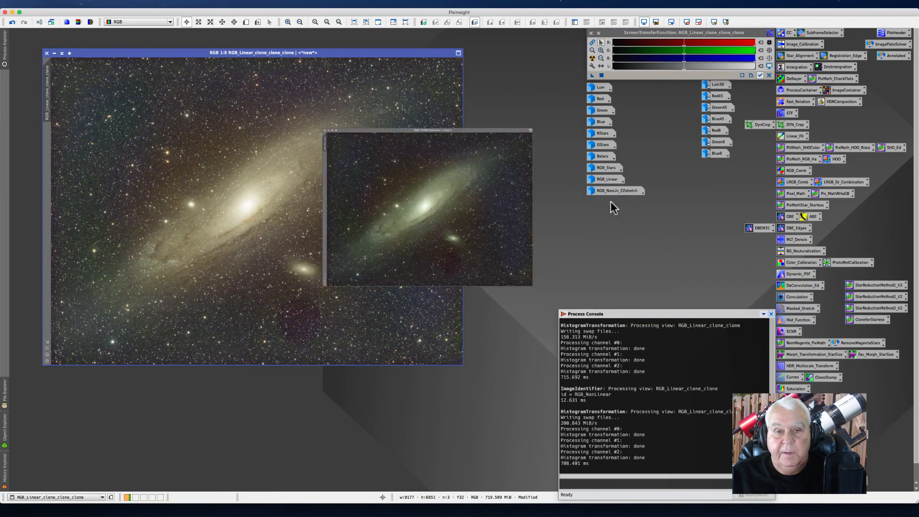
{"action": "double_click", "coordinate": [611, 202]}
{"action": "left_click_drag", "start_coordinate": [156, 62], "coordinate": [550, 53]}
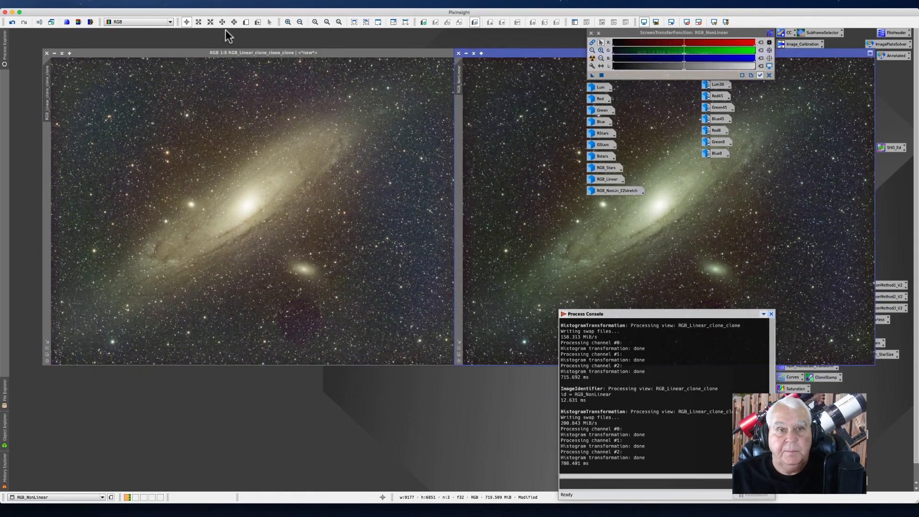
{"action": "left_click_drag", "start_coordinate": [152, 54], "coordinate": [126, 54]}
{"action": "left_click_drag", "start_coordinate": [493, 55], "coordinate": [393, 60]}
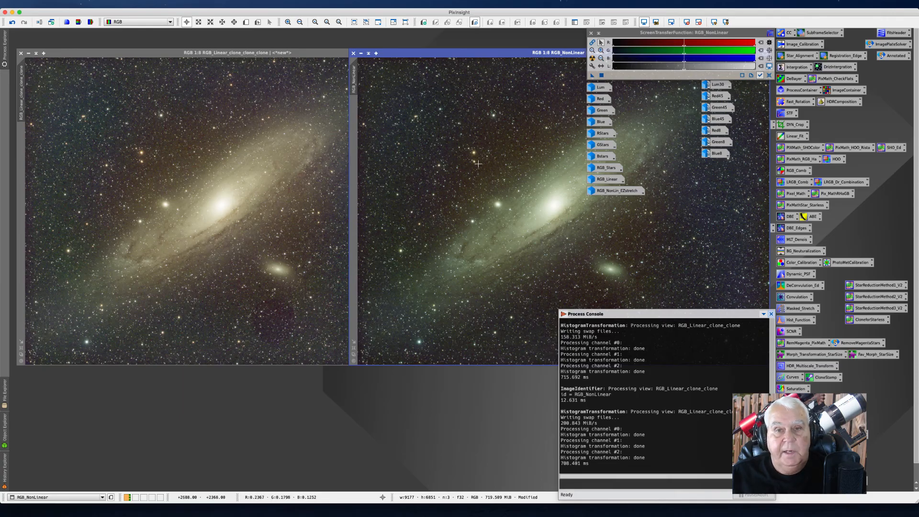
{"action": "left_click", "coordinate": [361, 54]}
{"action": "left_click_drag", "start_coordinate": [95, 48], "coordinate": [177, 44]}
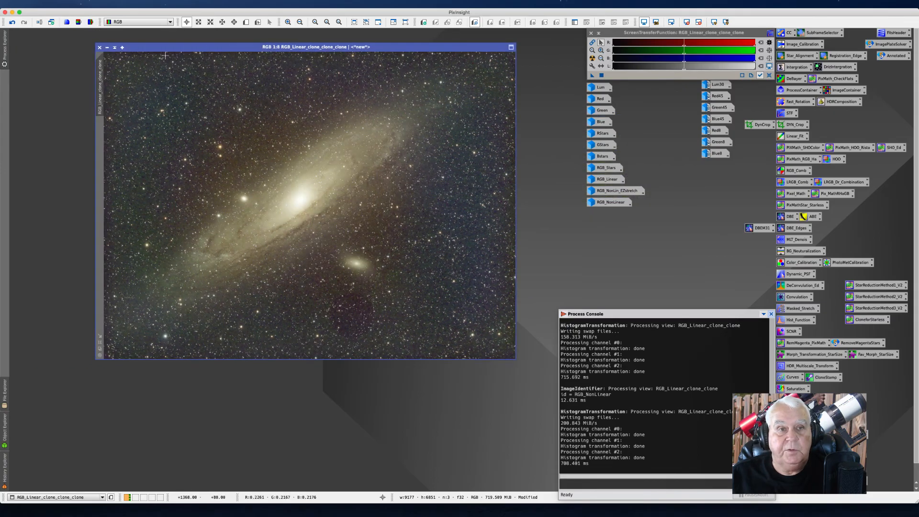
Step: Rename the auto-stretched image's identifier to RGB_NonLinAutoStretch
{"action": "right_click", "coordinate": [102, 87]}
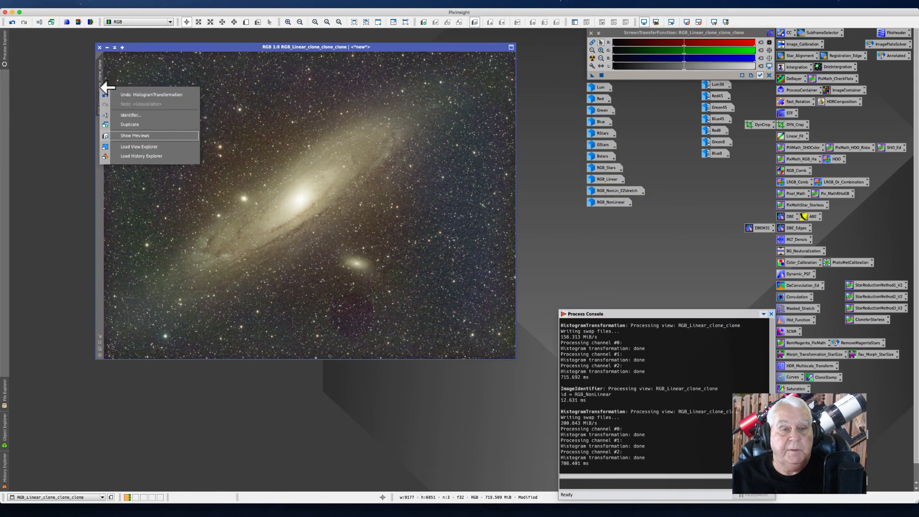
{"action": "left_click", "coordinate": [135, 115]}
{"action": "type", "text": "kRGB"}
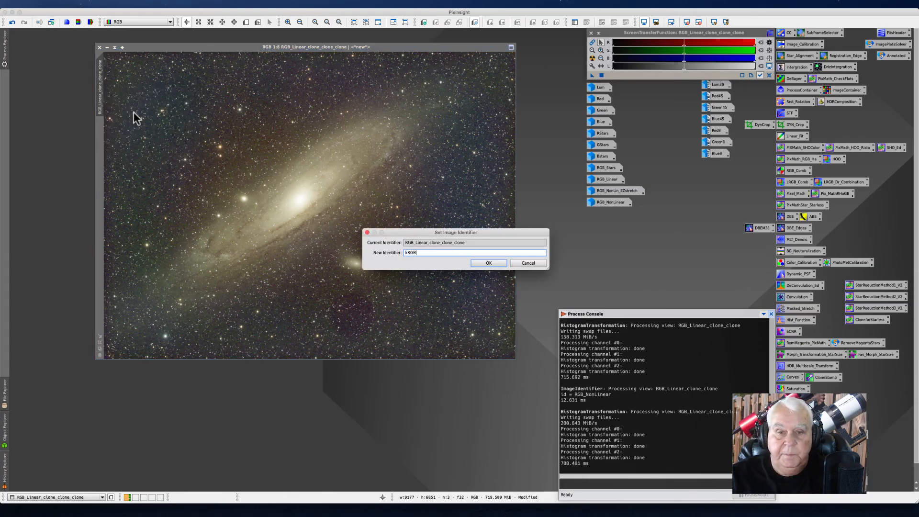
{"action": "key", "text": "BackSpace"}
{"action": "key", "text": "BackSpace"}
{"action": "key", "text": "BackSpace"}
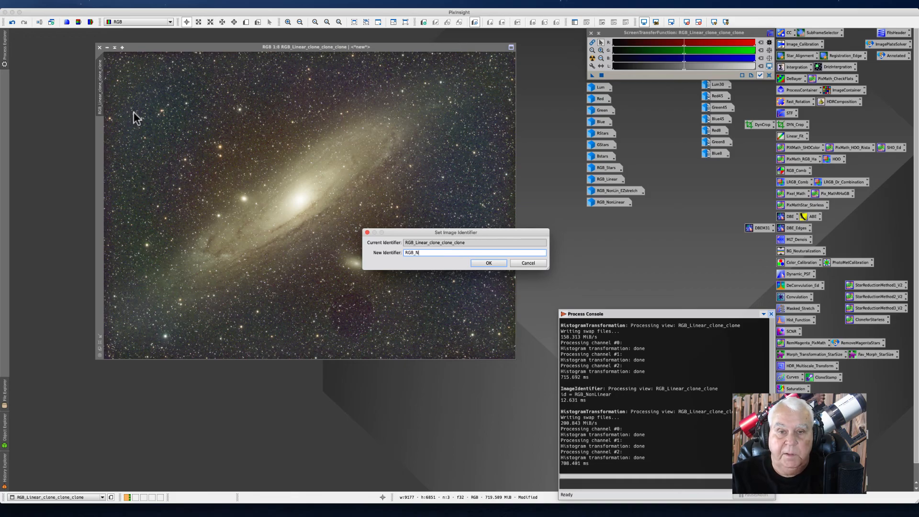
{"action": "type", "text": "RGB_NonLinAutoStretch"}
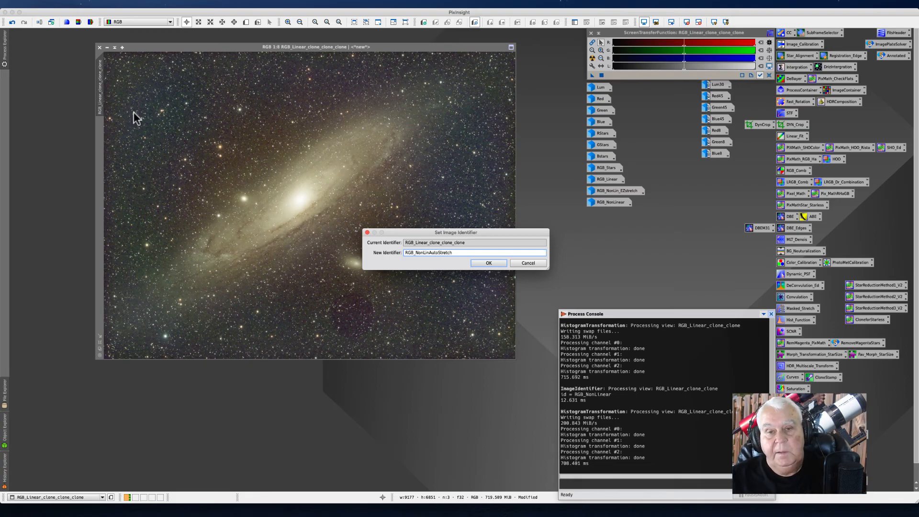
{"action": "key", "text": "Return"}
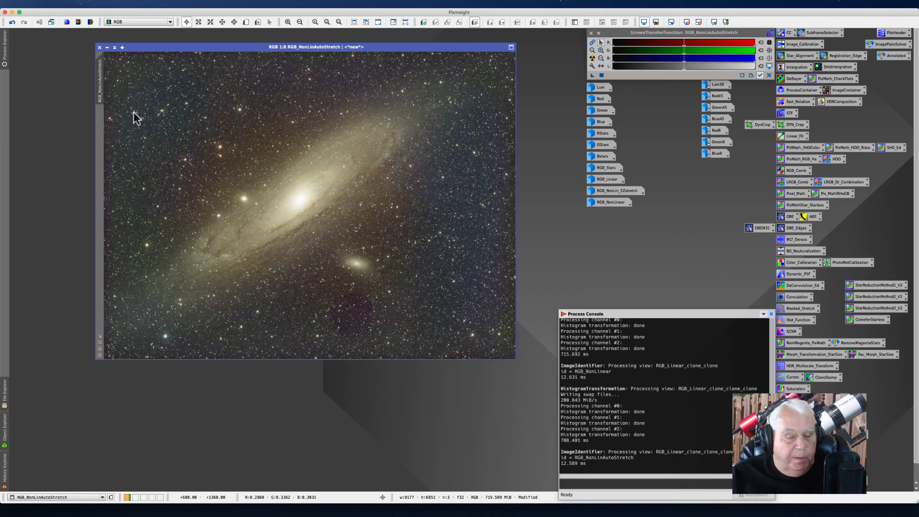
Step: Iconify RGB_NonLinAutoStretch and arrange its icon in the column with the other image icons
{"action": "left_click", "coordinate": [104, 48]}
{"action": "left_click_drag", "start_coordinate": [68, 127], "coordinate": [384, 156]}
{"action": "left_click_drag", "start_coordinate": [618, 204], "coordinate": [495, 236]}
{"action": "left_click_drag", "start_coordinate": [385, 154], "coordinate": [611, 204]}
{"action": "left_click_drag", "start_coordinate": [515, 229], "coordinate": [620, 212]}
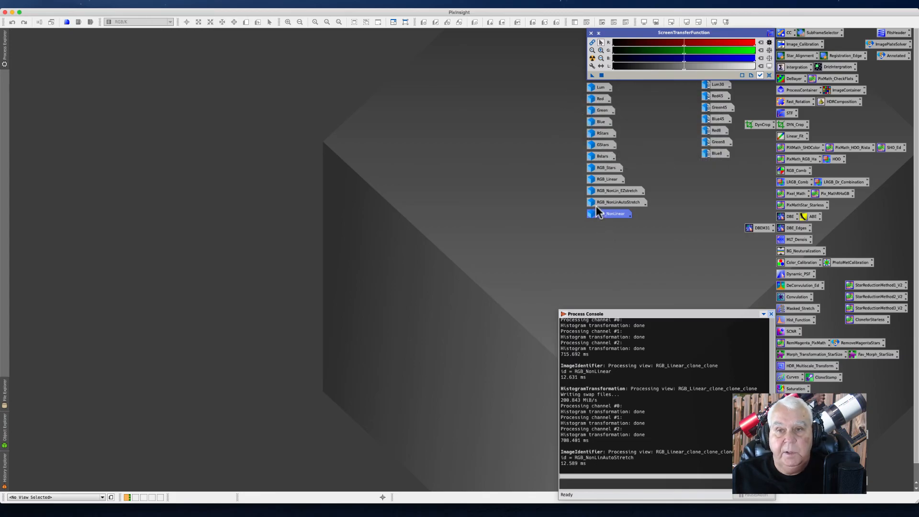
{"action": "mouse_move", "coordinate": [597, 207]}
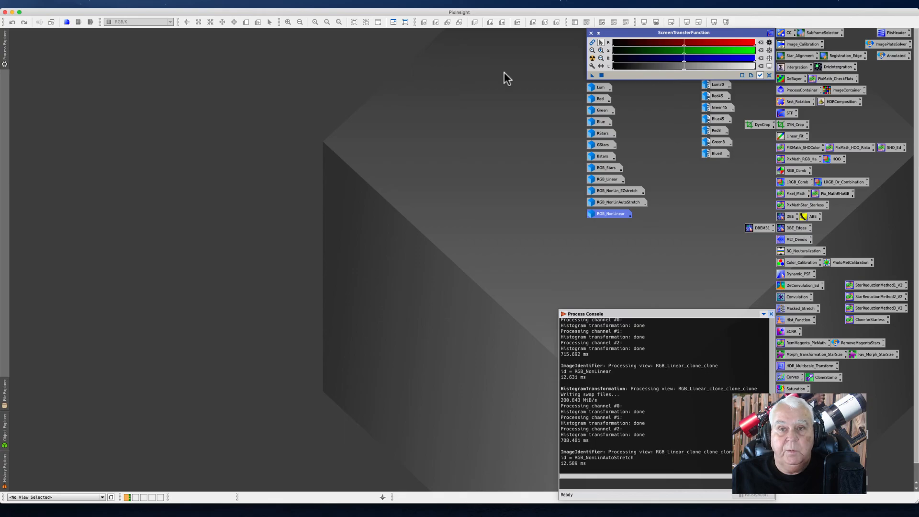
{"action": "mouse_move", "coordinate": [599, 89]}
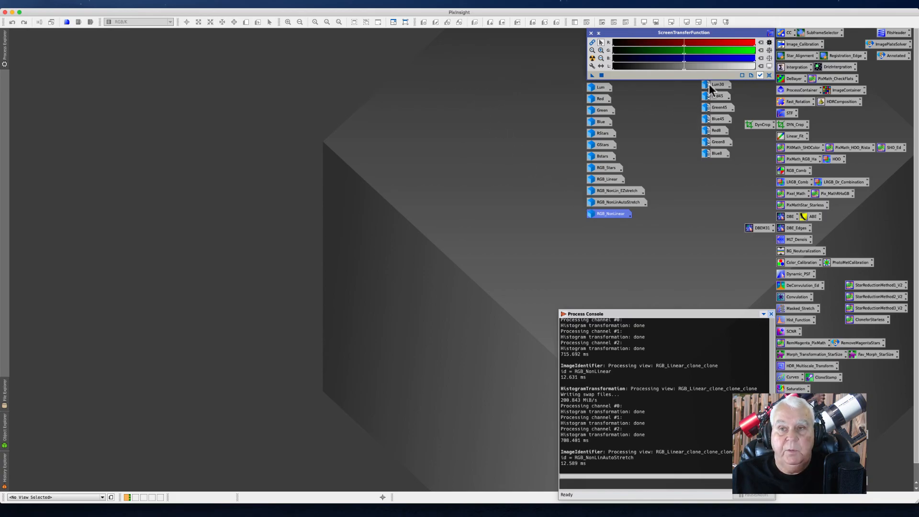
{"action": "mouse_move", "coordinate": [723, 144]}
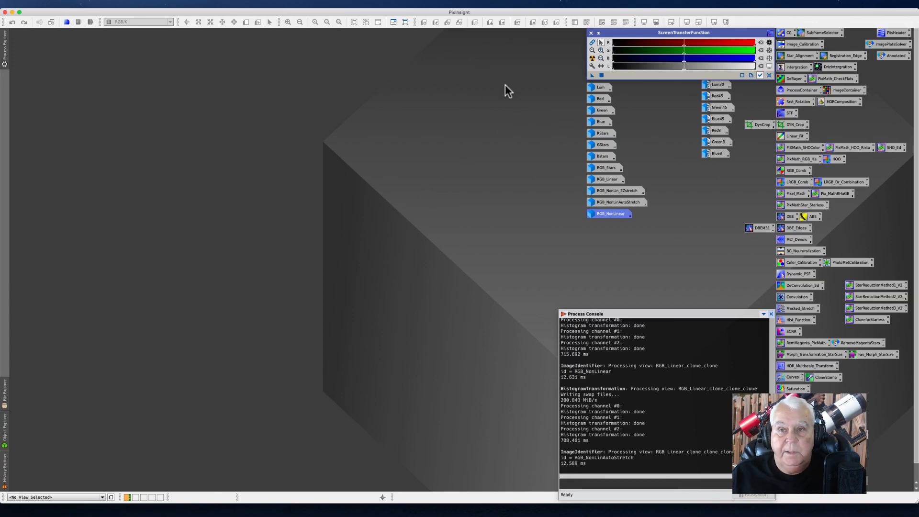
{"action": "left_click", "coordinate": [657, 399]}
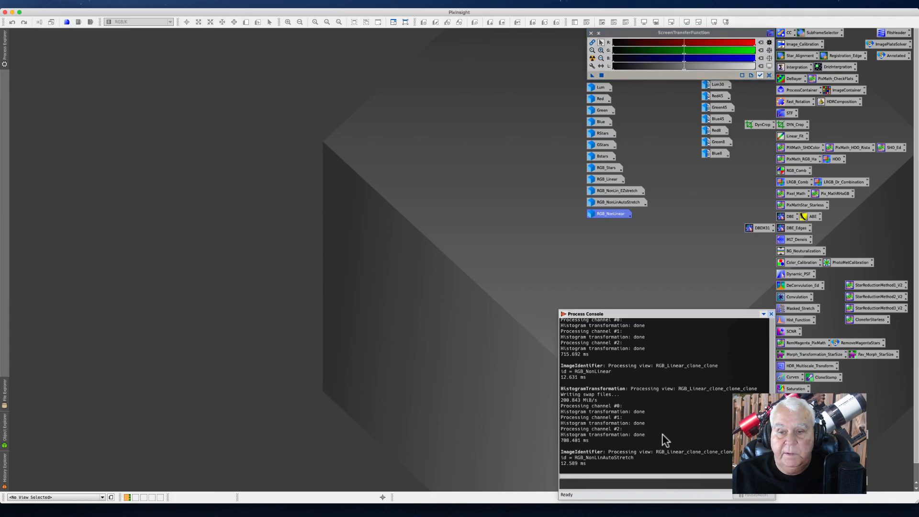